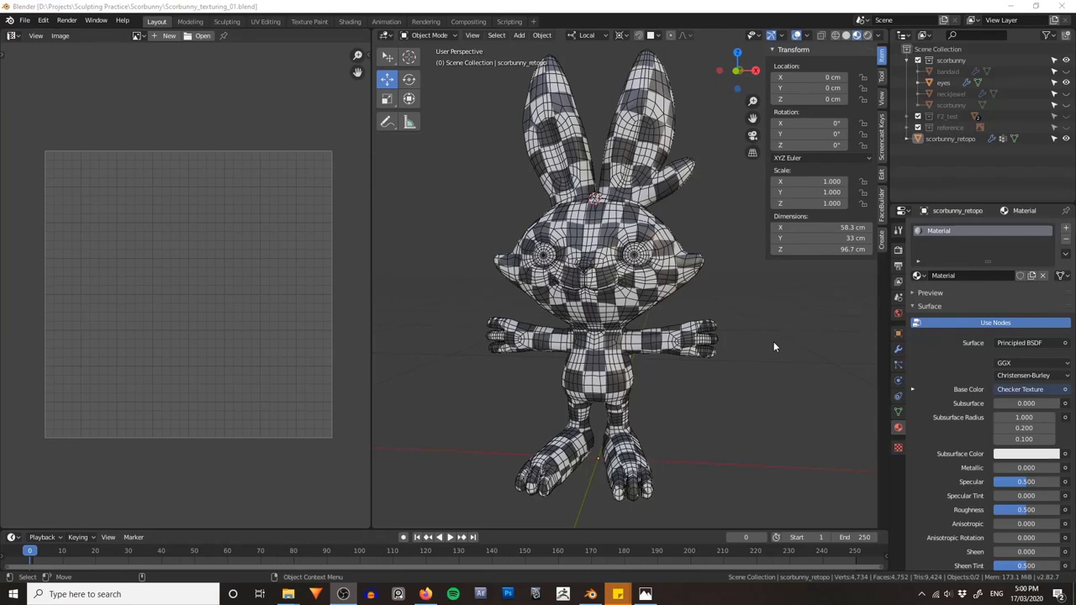
# Step: Enter Edit Mode on scorbunny_retopo and select the whole mesh to show all of its UV islands
pyautogui.click(647, 313)
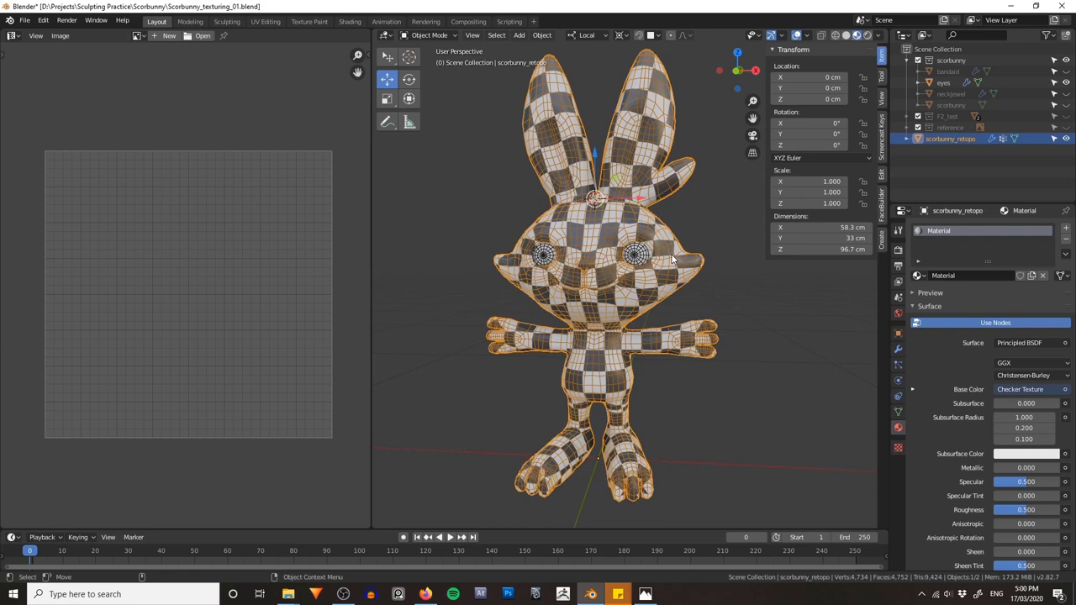
pyautogui.hotkey('ctrl', 'Tab')
pyautogui.click(725, 257)
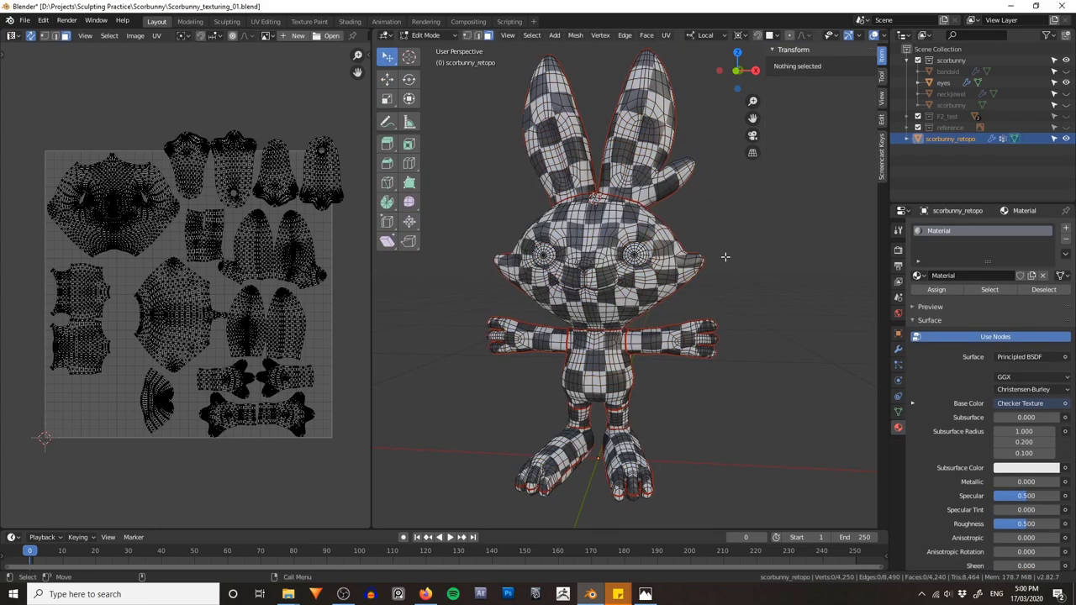
pyautogui.press('a')
pyautogui.scroll(4, 227, 227)
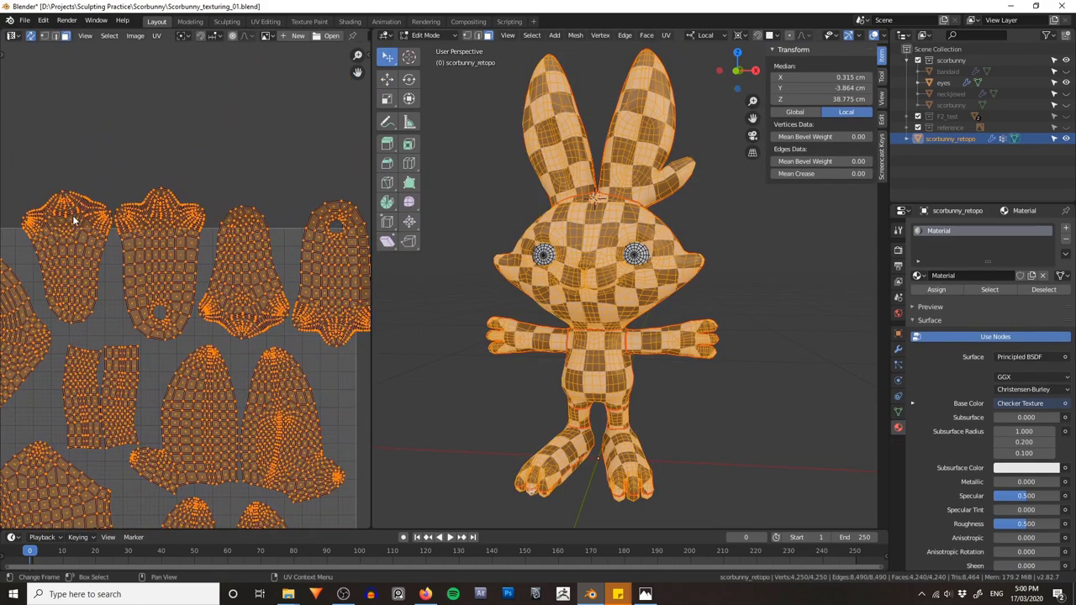
pyautogui.scroll(-1, 74, 216)
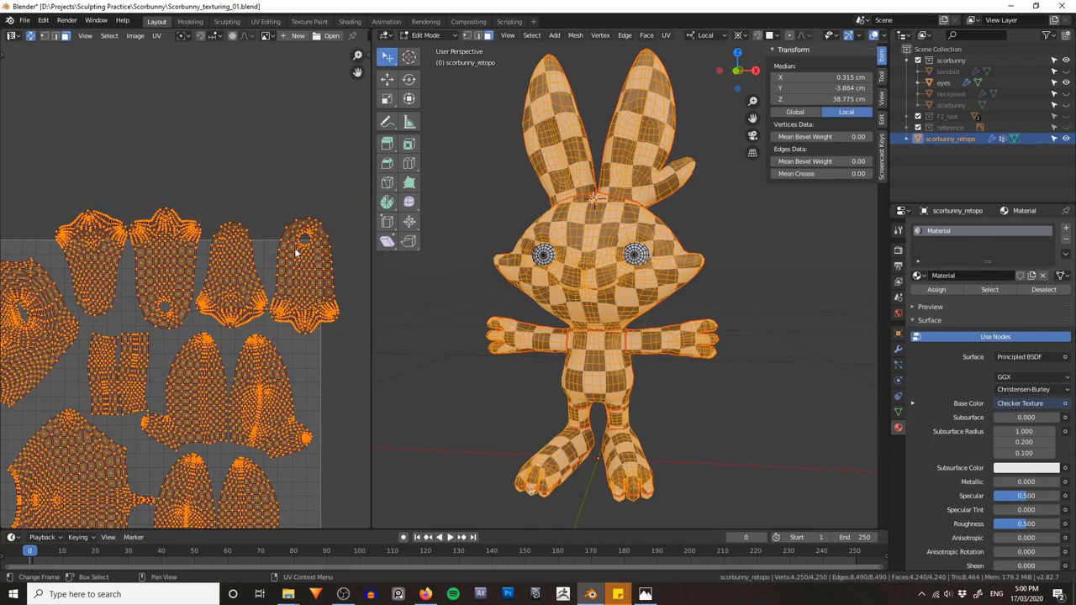
pyautogui.moveTo(87, 202); pyautogui.dragTo(199, 135, button='middle')
pyautogui.scroll(-1, 180, 164)
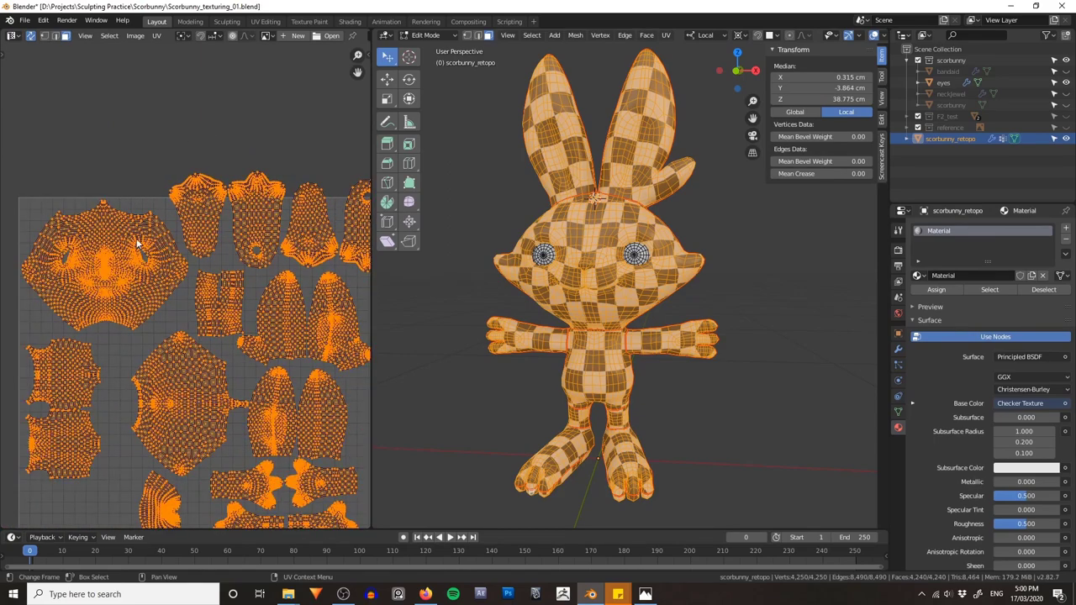
pyautogui.scroll(-3, 137, 210)
# Step: Clear the selection and move the small fan-shaped UV island into the lower-left corner of the UV tile, below the stacked torso islands
pyautogui.hotkey('alt', 'a')
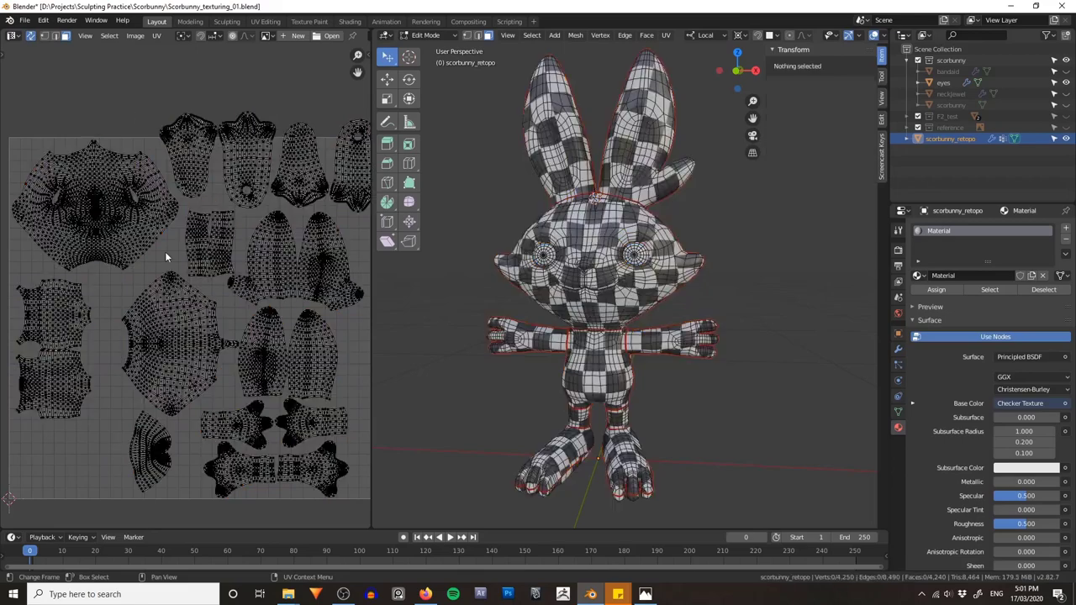
pyautogui.scroll(-2, 74, 421)
pyautogui.scroll(4, 198, 253)
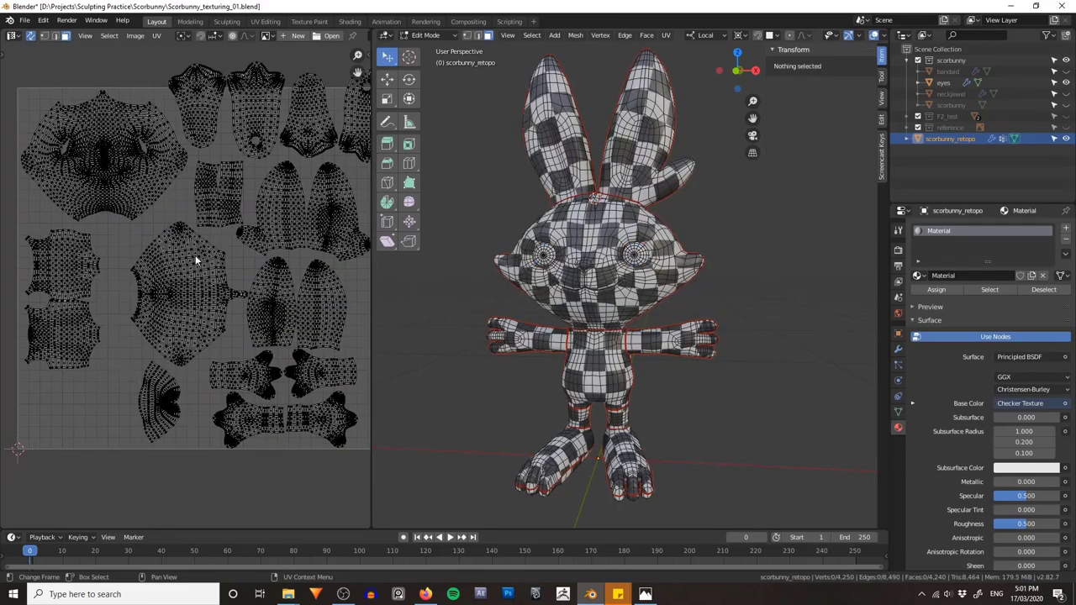
pyautogui.scroll(-2, 215, 229)
pyautogui.scroll(1, 122, 352)
pyautogui.press('l')
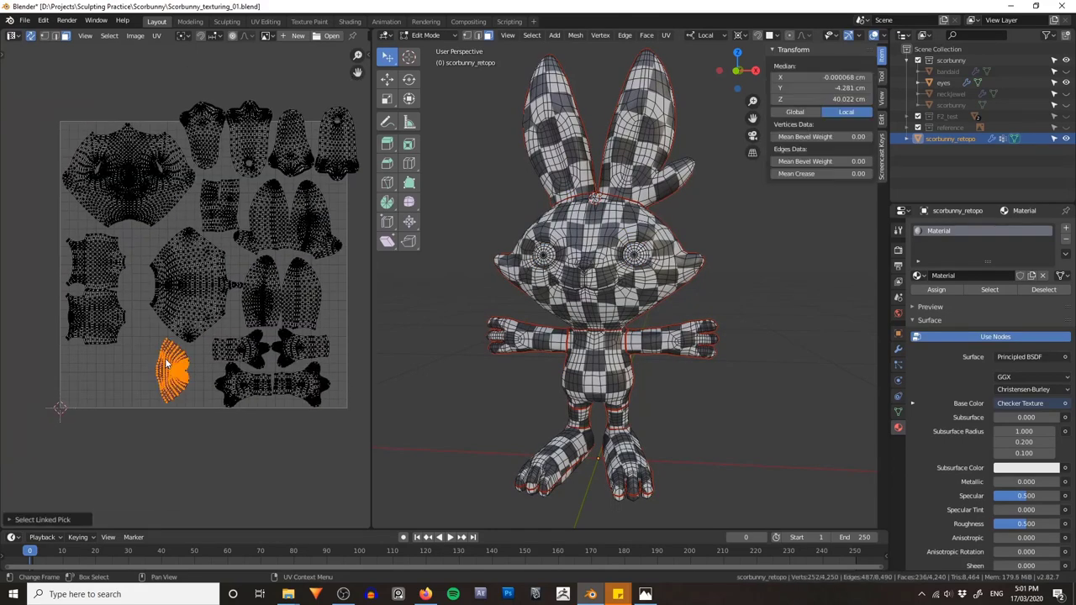
pyautogui.scroll(1, 127, 356)
pyautogui.moveTo(128, 357); pyautogui.dragTo(149, 343, button='middle')
pyautogui.press('g')
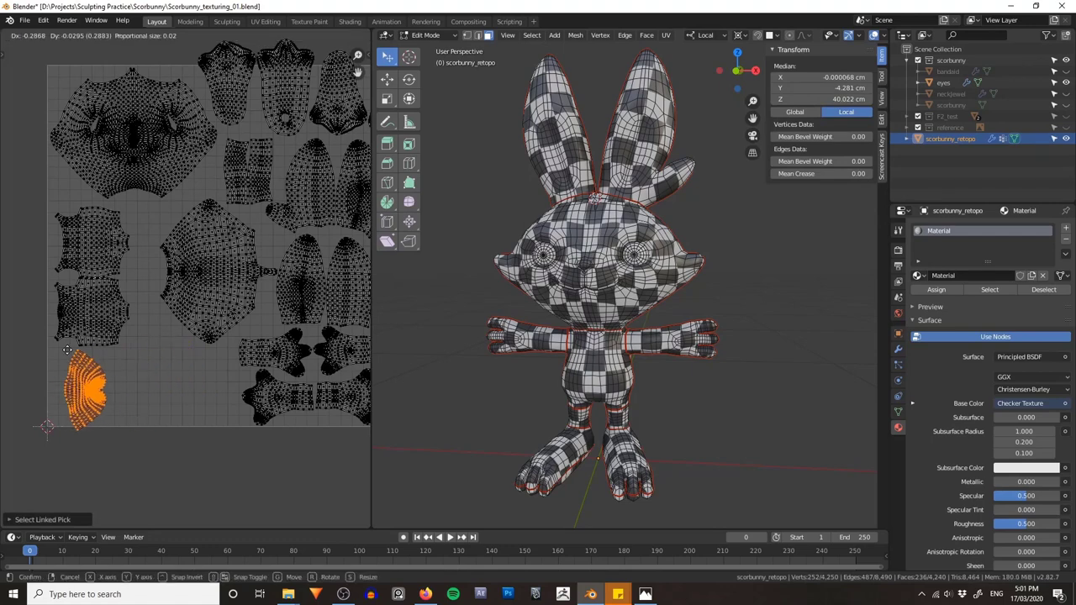
pyautogui.click(56, 341)
pyautogui.click(184, 351)
pyautogui.moveTo(177, 349); pyautogui.dragTo(164, 373, button='middle')
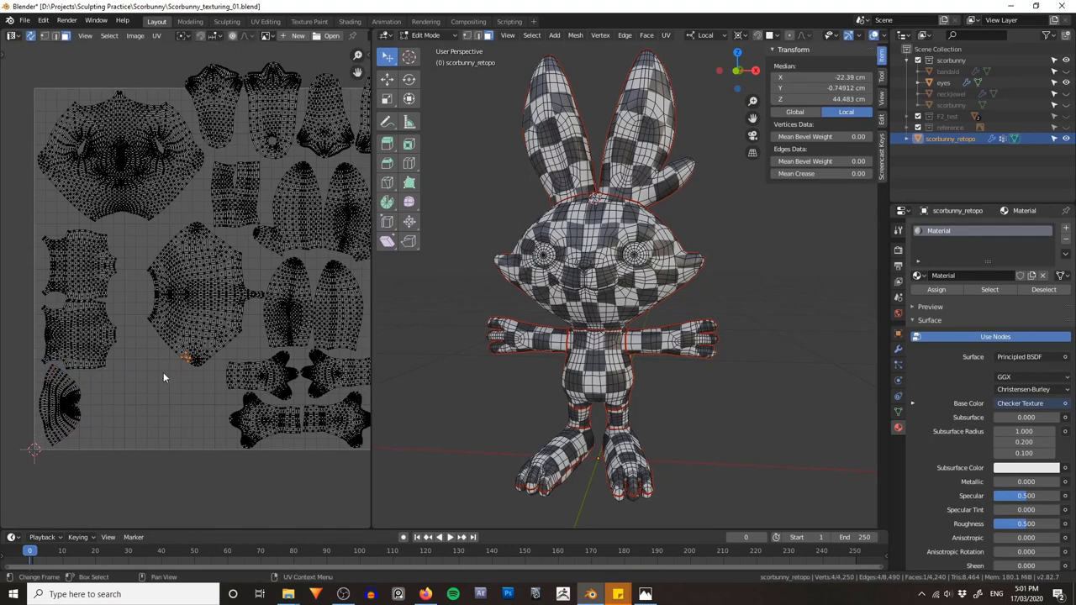
# Step: Move the back-of-head UV island left, close to the stacked torso islands, and deselect it
pyautogui.click(180, 346)
pyautogui.press('l')
pyautogui.press('g')
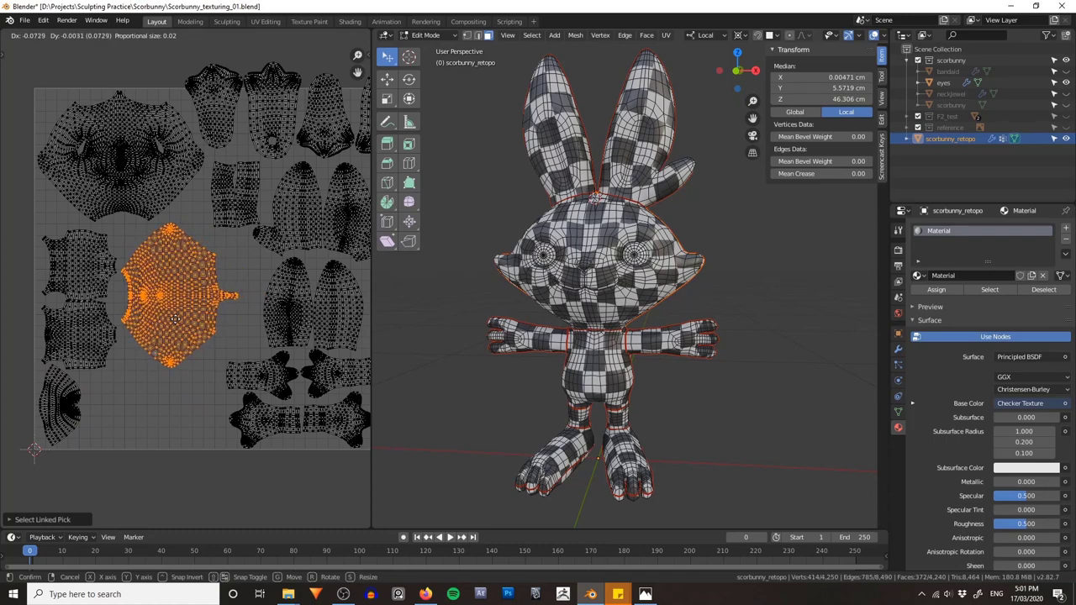
pyautogui.click(175, 319)
pyautogui.moveTo(240, 285); pyautogui.dragTo(210, 264, button='middle')
pyautogui.click(210, 307)
pyautogui.moveTo(197, 336); pyautogui.dragTo(195, 324, button='middle')
pyautogui.click(147, 378)
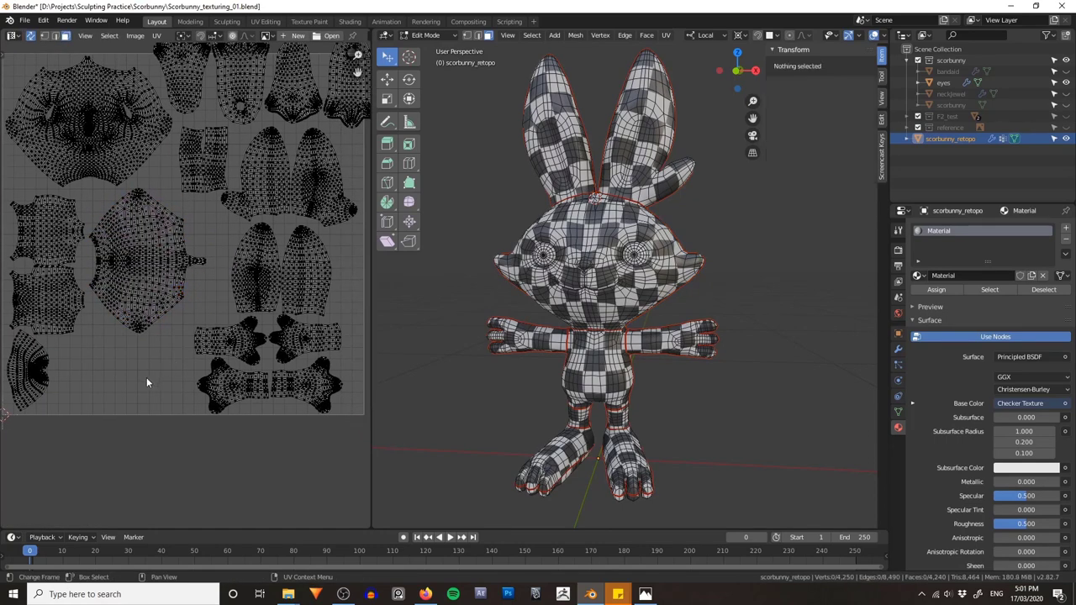
# Step: Move the joined-arms UV island along the tile's lower edge until it sits beside the fan-shaped island
pyautogui.moveTo(146, 382); pyautogui.dragTo(137, 390, button='middle')
pyautogui.press('l')
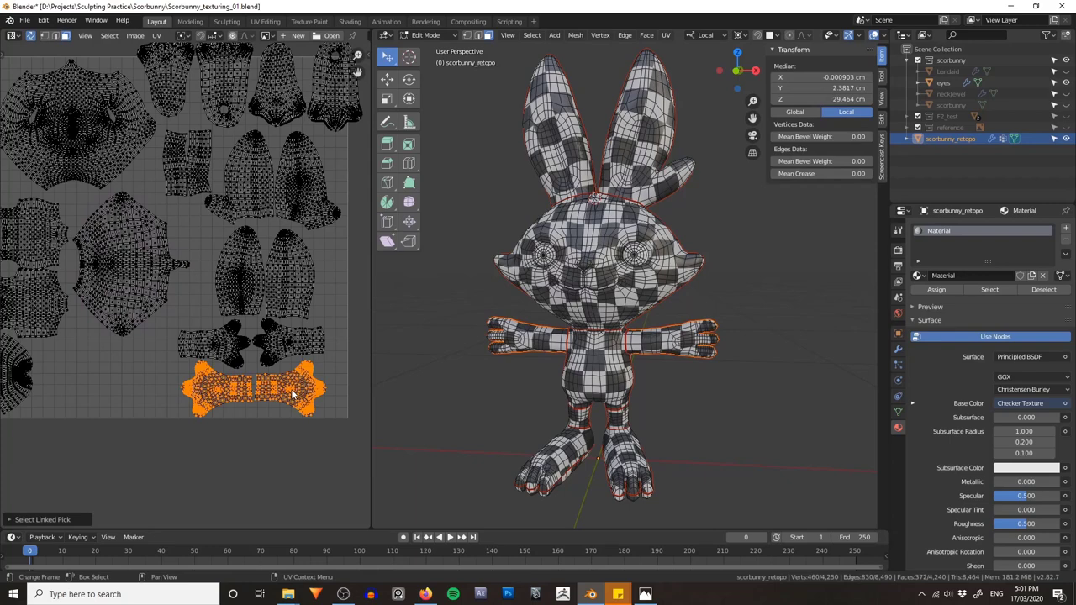
pyautogui.press('g')
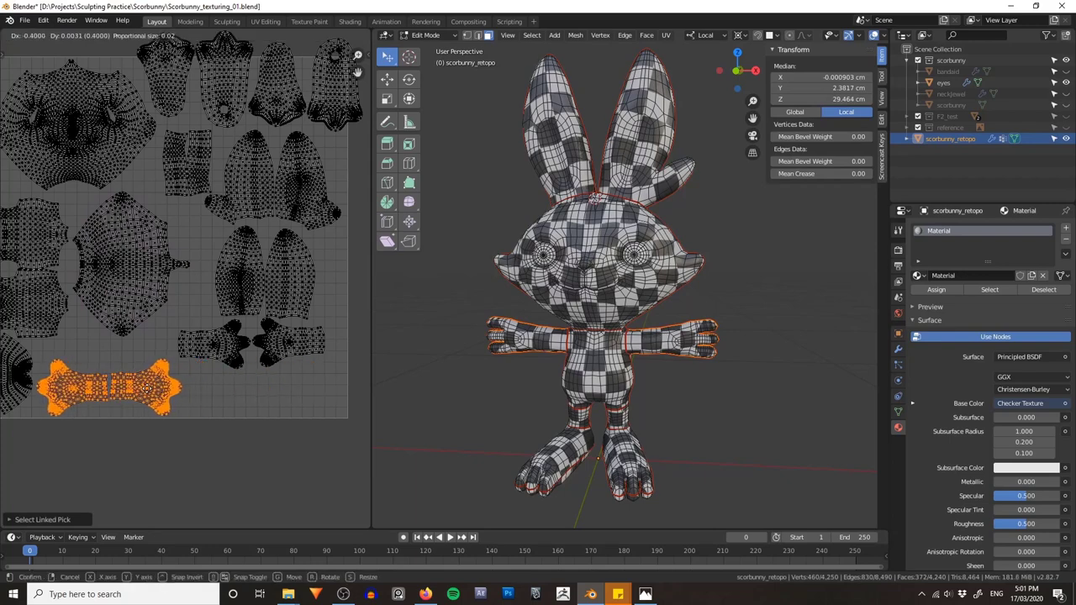
pyautogui.click(147, 390)
pyautogui.moveTo(111, 441); pyautogui.dragTo(187, 437, button='middle')
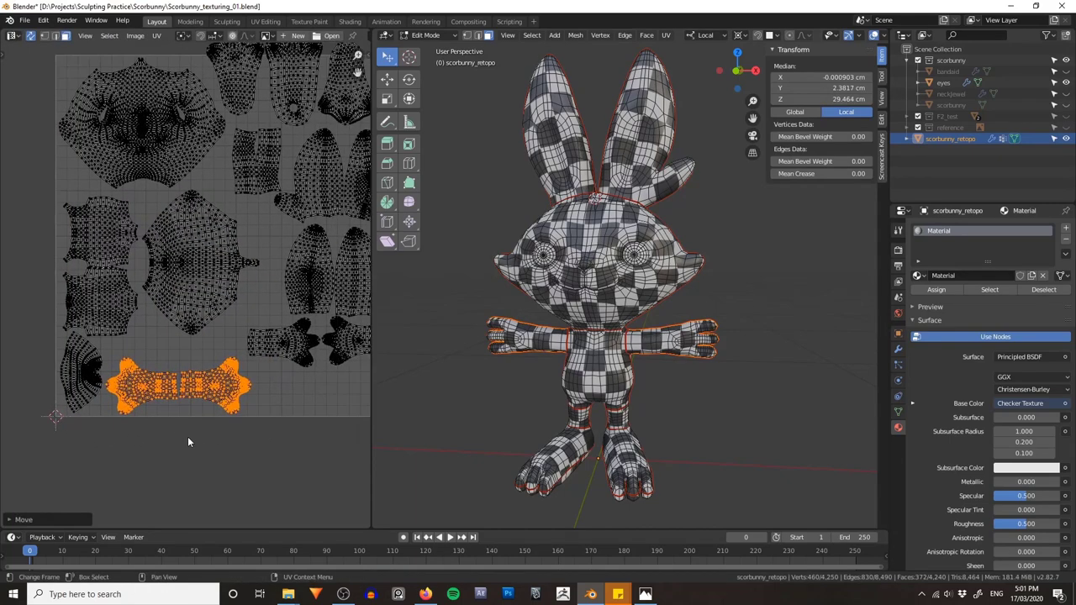
# Step: Rotate the fan-shaped UV island 90 degrees, place it above the joined-arms island and scale it down slightly
pyautogui.click(97, 367)
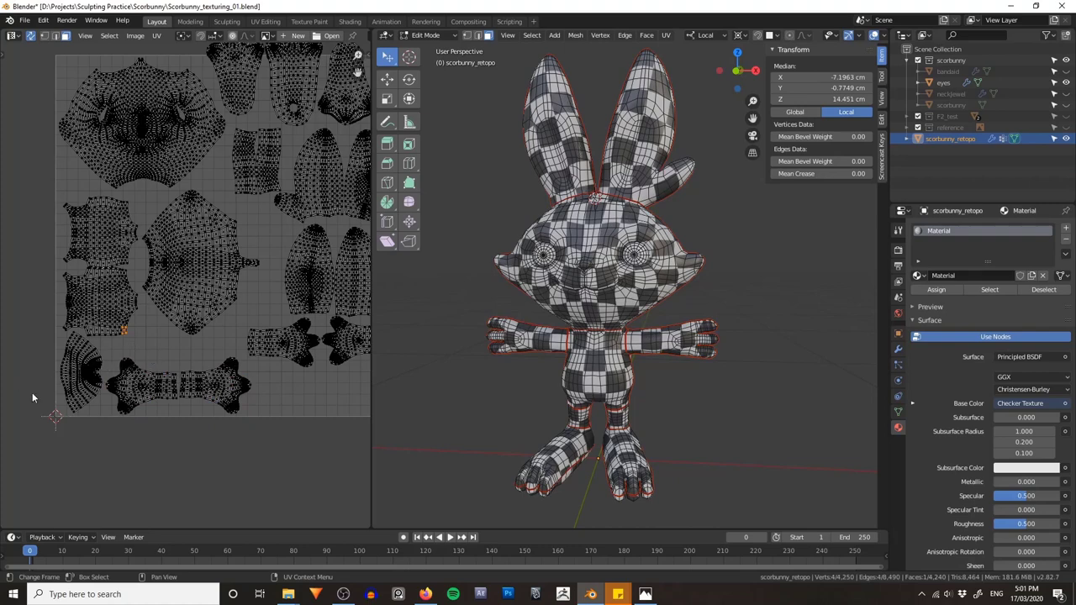
pyautogui.write('l')
pyautogui.write('r')
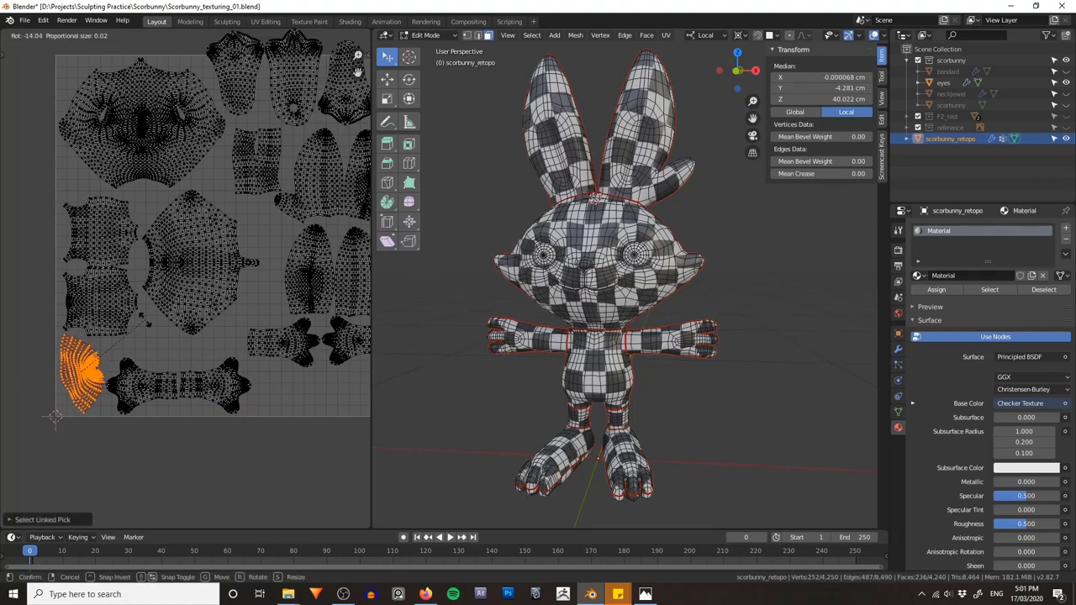
pyautogui.write('90')
pyautogui.press('Return')
pyautogui.press('g')
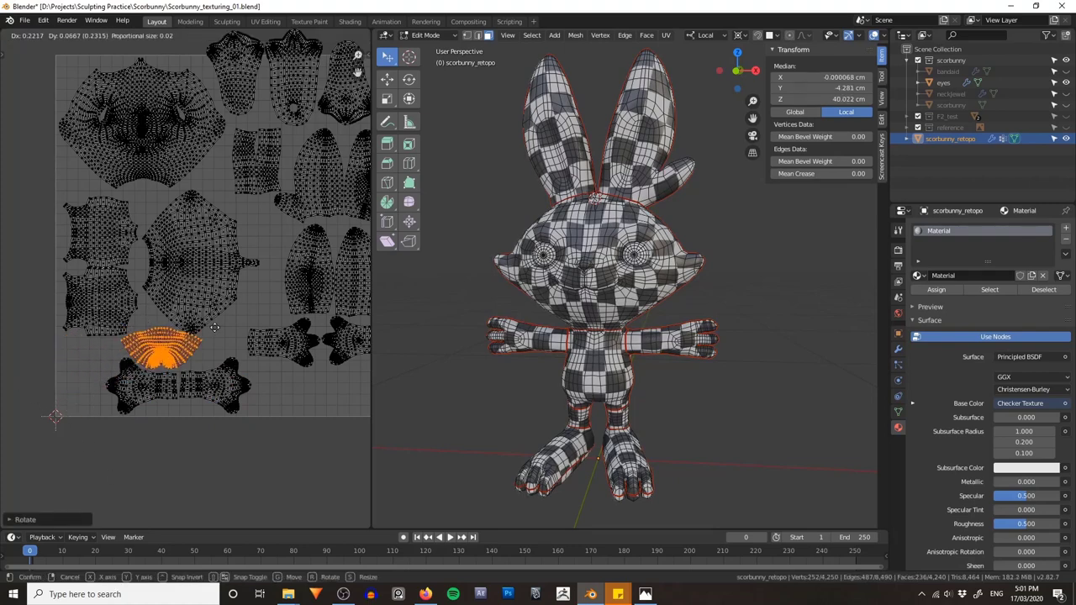
pyautogui.click(215, 326)
pyautogui.press('s')
pyautogui.click(201, 330)
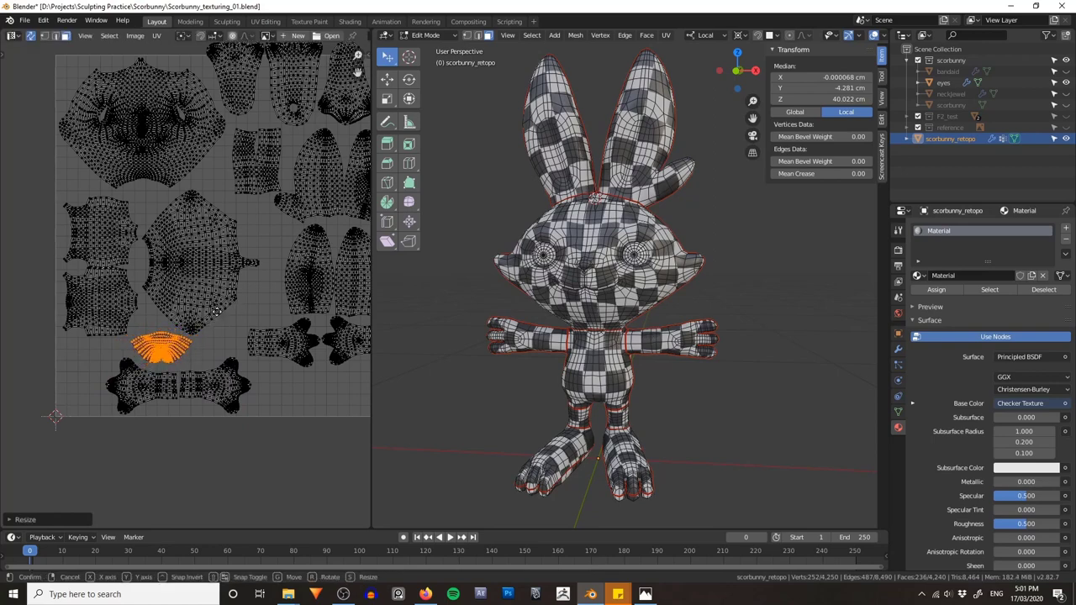
# Step: Move the fan-shaped and joined-arms UV islands together to the tile's left edge
pyautogui.press('l')
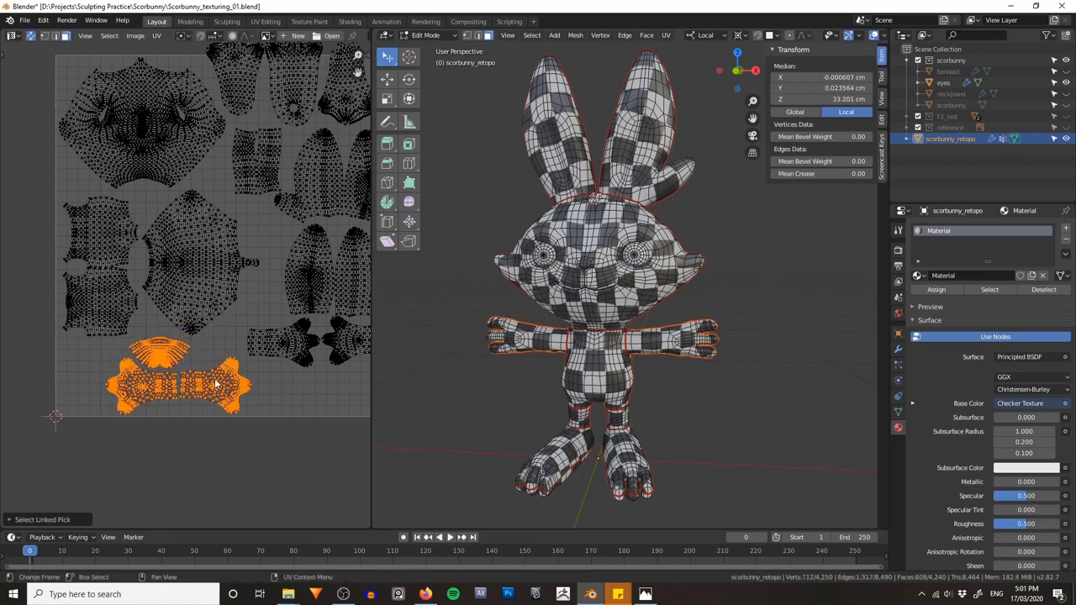
pyautogui.press('g')
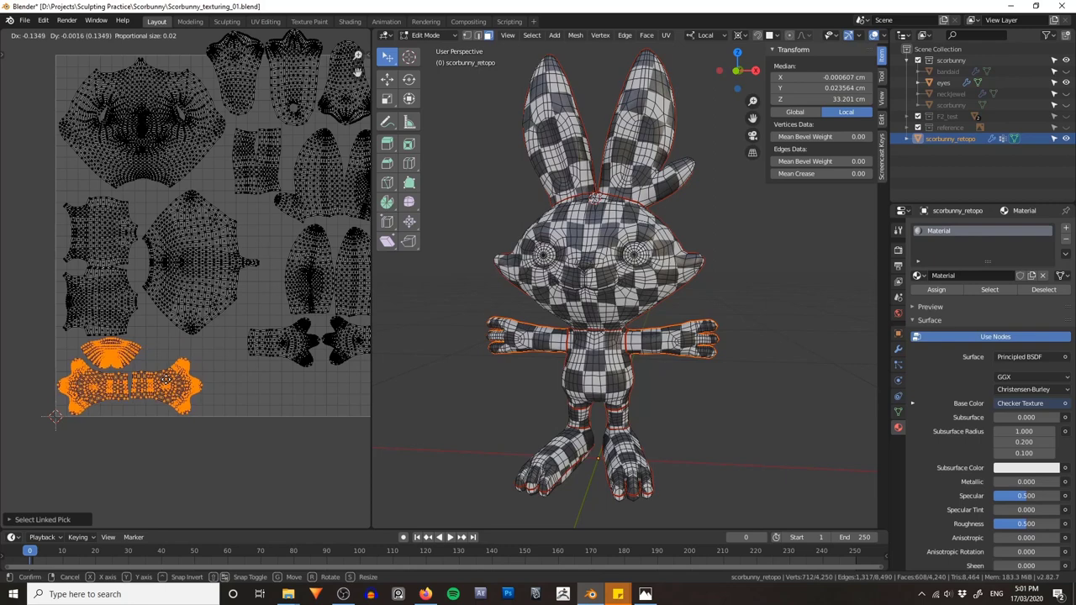
pyautogui.click(165, 379)
pyautogui.click(278, 382)
# Step: Place the two separate hand-and-arm UV islands on the tile's lower edge beside the joined-arms island and enlarge them slightly
pyautogui.moveTo(278, 382); pyautogui.dragTo(238, 346, button='middle')
pyautogui.press('l')
pyautogui.press('l')
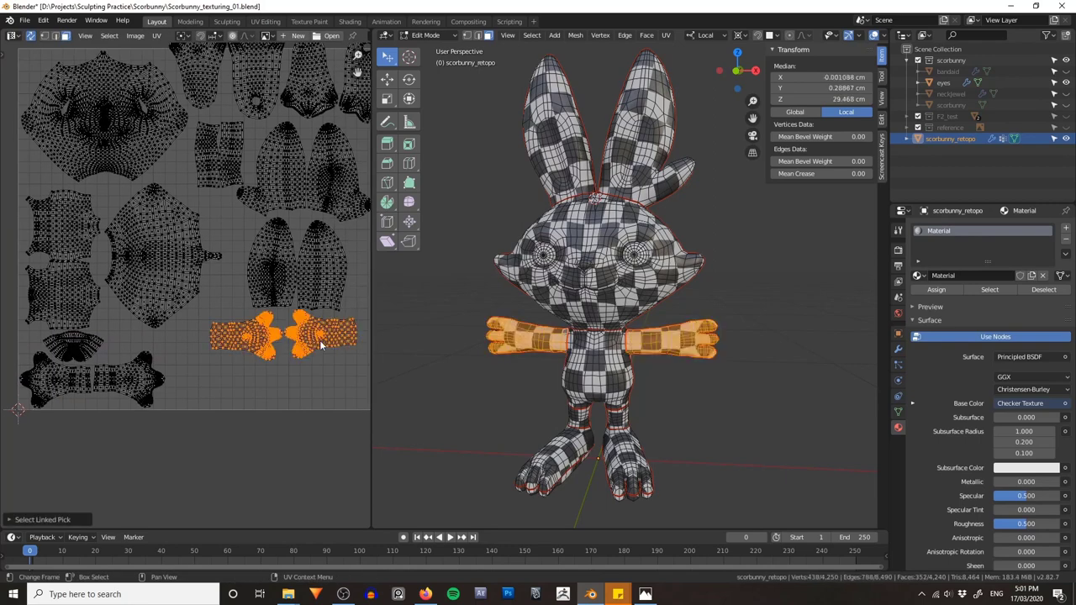
pyautogui.press('g')
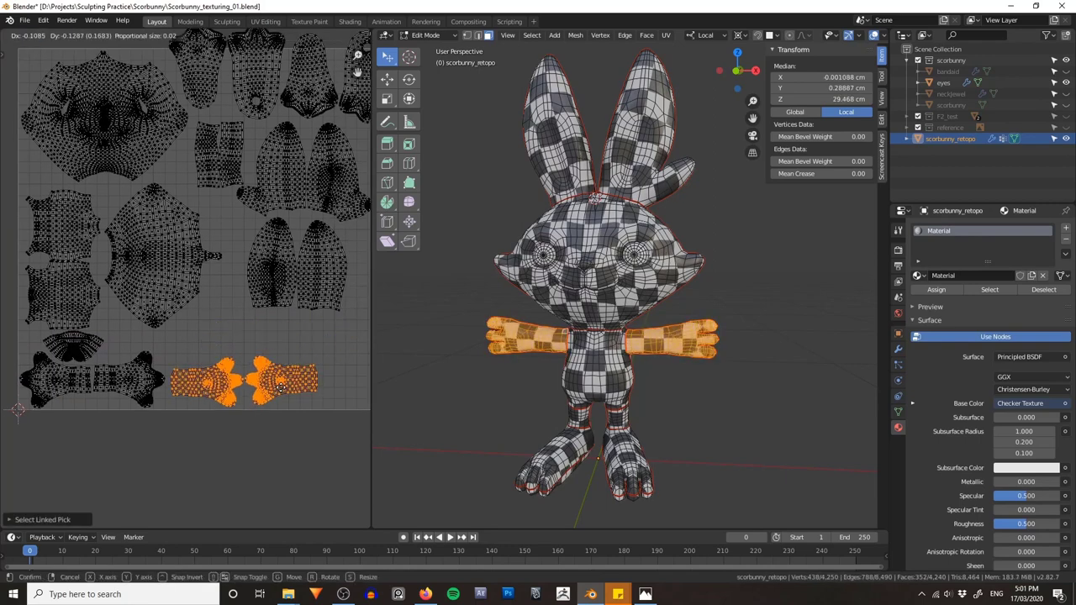
pyautogui.click(199, 383)
pyautogui.press('s')
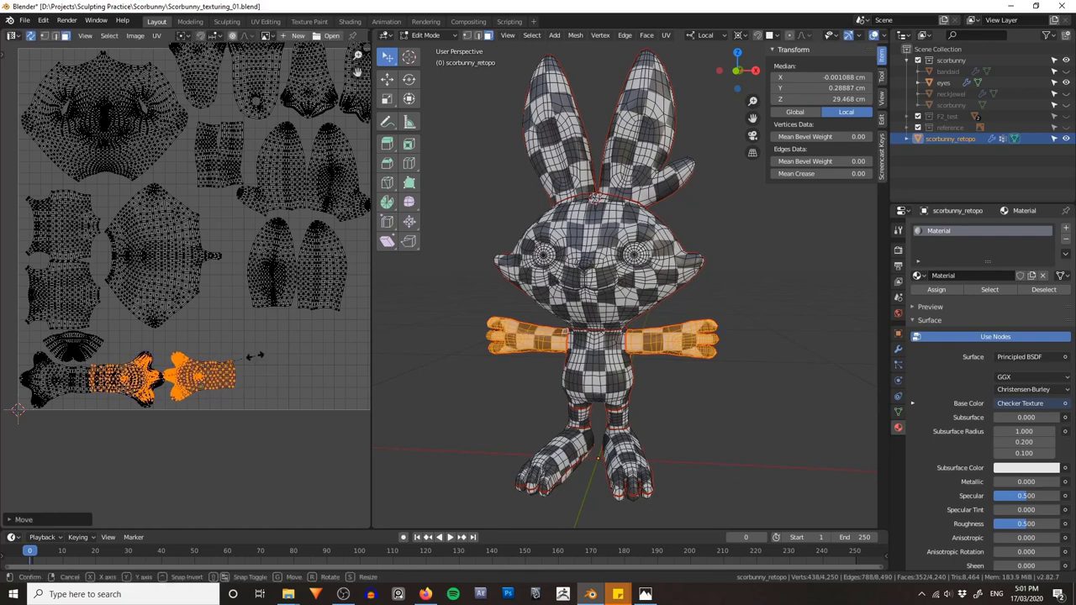
pyautogui.click(260, 354)
pyautogui.press('g')
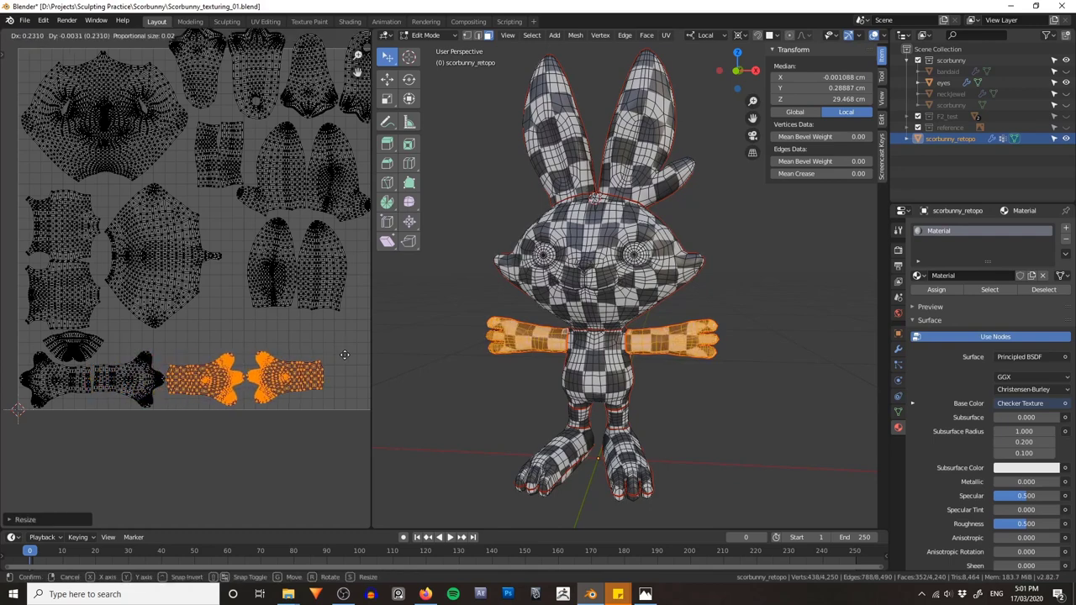
pyautogui.click(344, 355)
pyautogui.click(323, 335)
# Step: Move the plain ear's two UV islands down and right, above the tile's lower-right corner, and deselect them
pyautogui.moveTo(322, 333); pyautogui.dragTo(245, 351, button='middle')
pyautogui.hotkey('alt', 'a')
pyautogui.press('l')
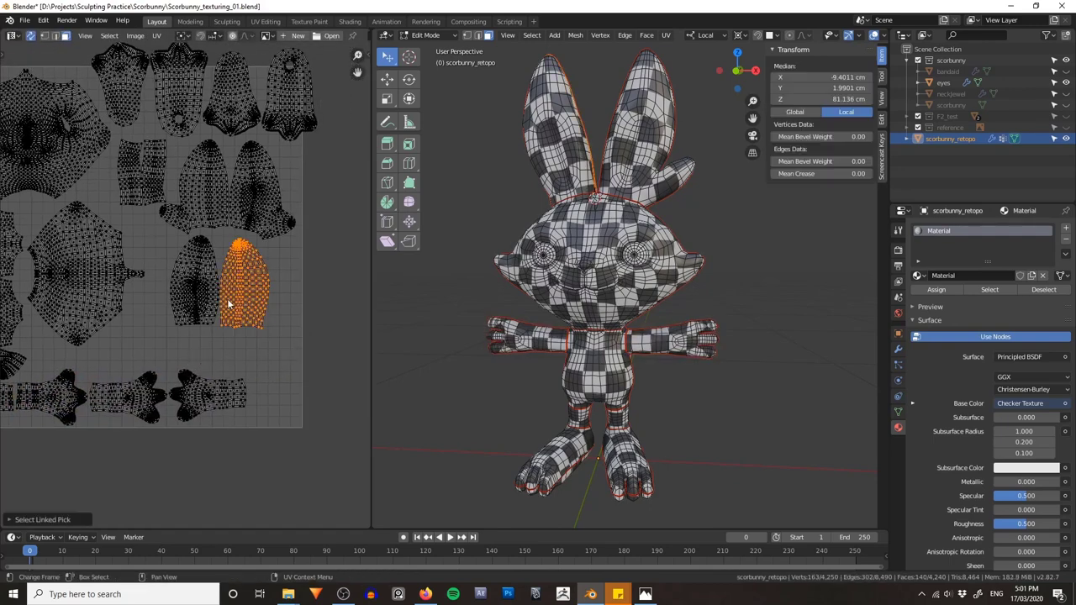
pyautogui.press('l')
pyautogui.press('g')
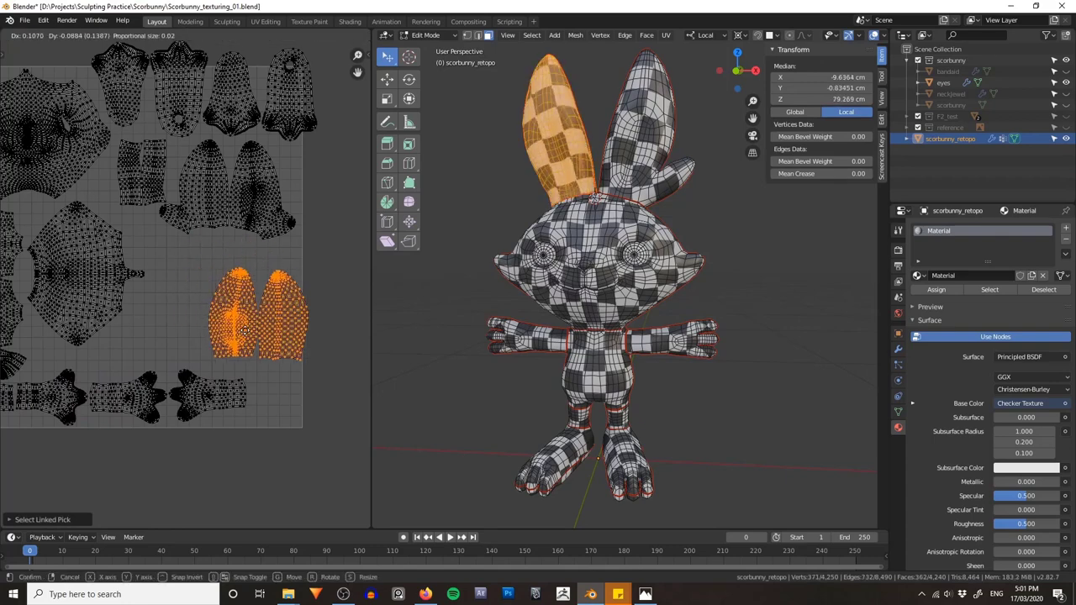
pyautogui.click(238, 347)
pyautogui.hotkey('alt', 'a')
pyautogui.moveTo(302, 253); pyautogui.dragTo(330, 280, button='middle')
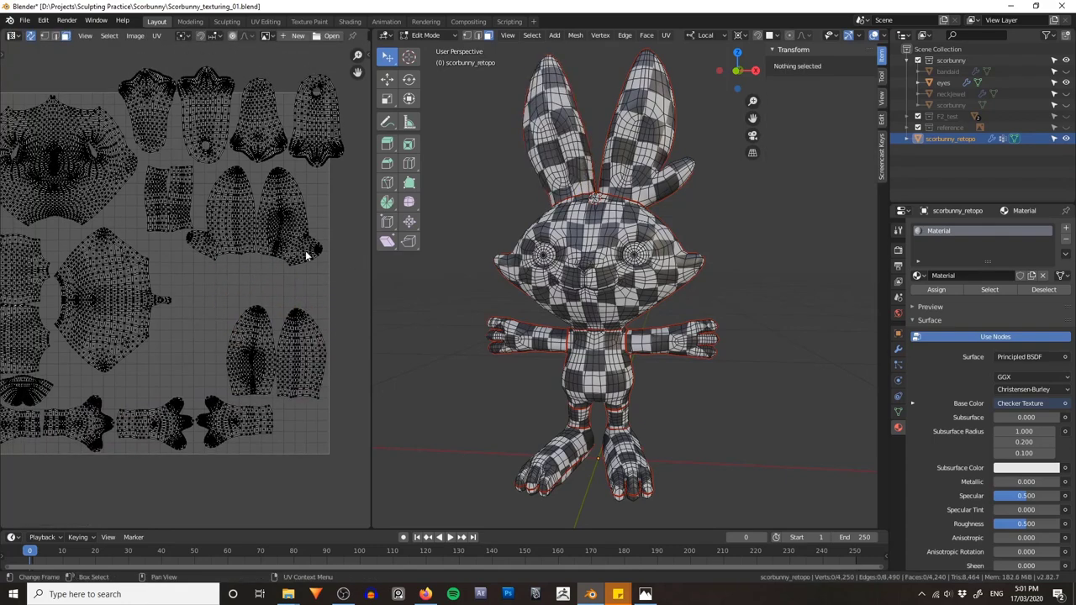
pyautogui.press('l')
pyautogui.press('g')
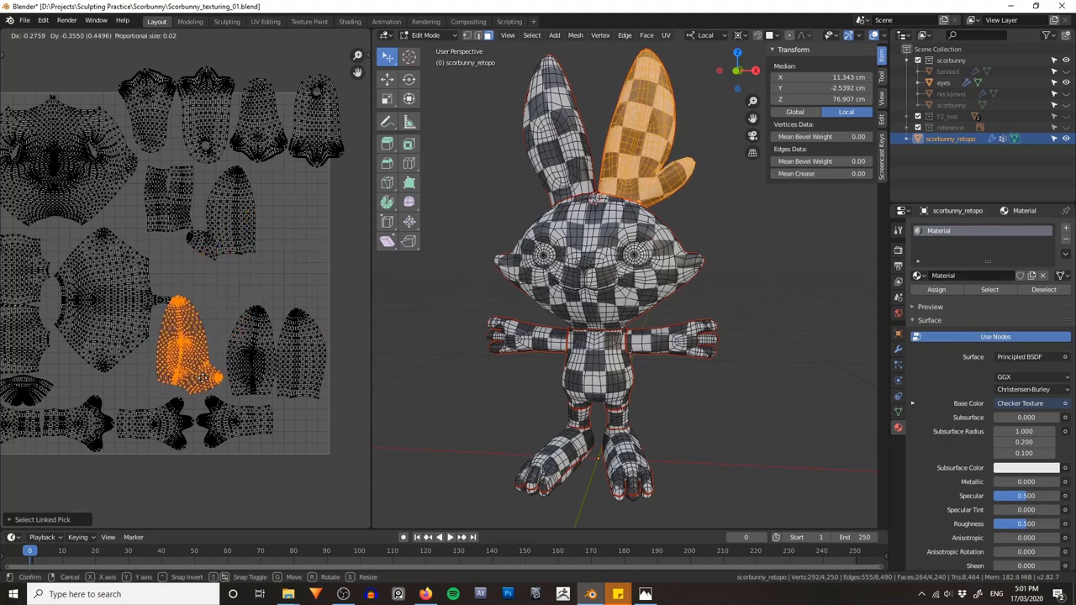
pyautogui.rightClick(202, 378)
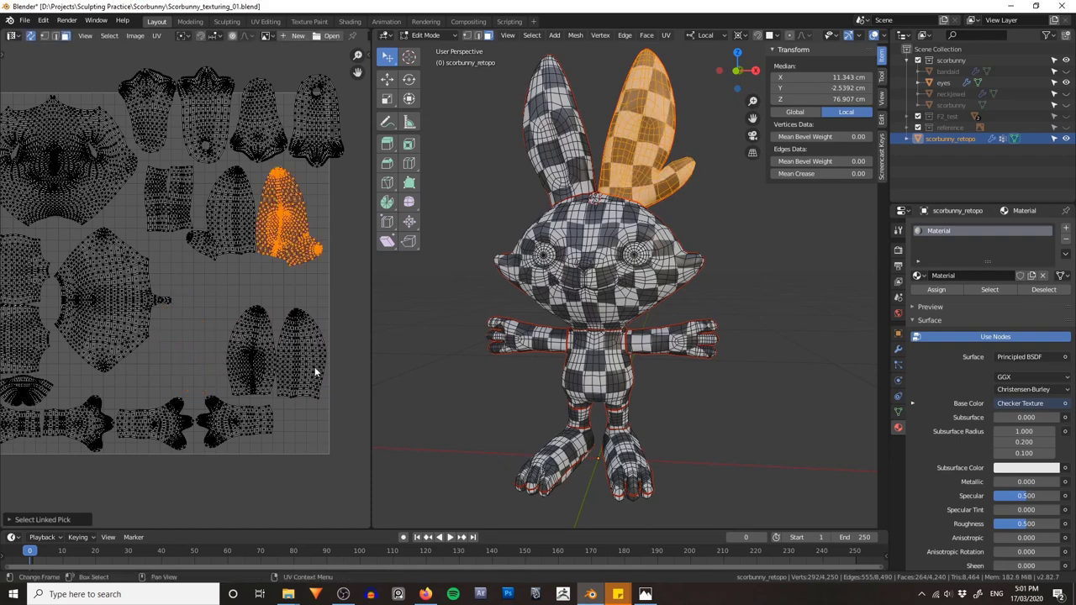
# Step: Move the back UV island of the plain ear into the tile's lower-right corner, beside the arm islands, and clear the selection
pyautogui.click(337, 350)
pyautogui.press('l')
pyautogui.press('g')
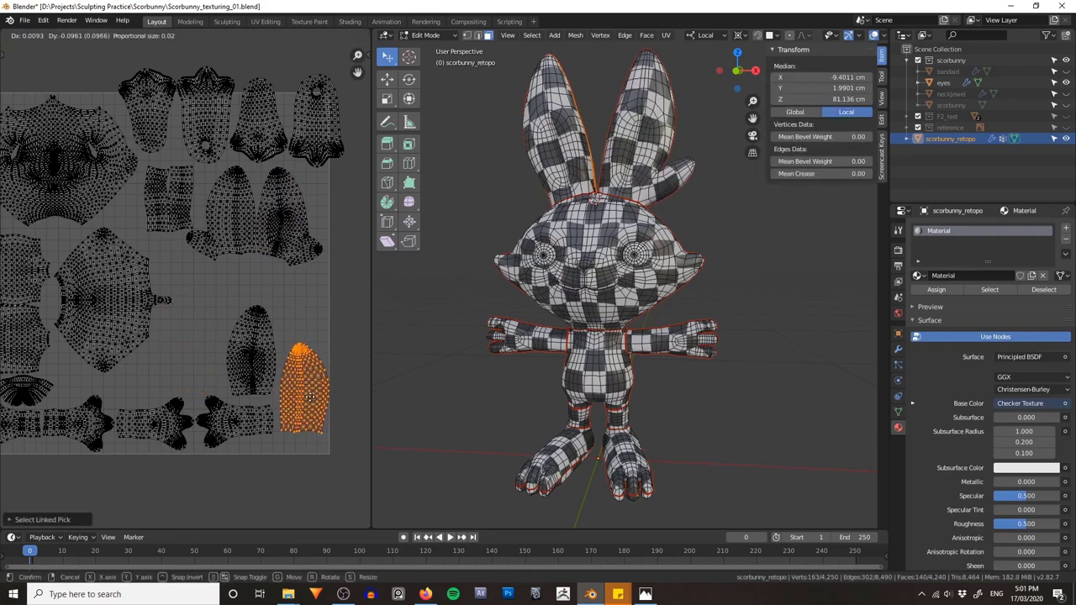
pyautogui.click(308, 414)
pyautogui.hotkey('alt', 'a')
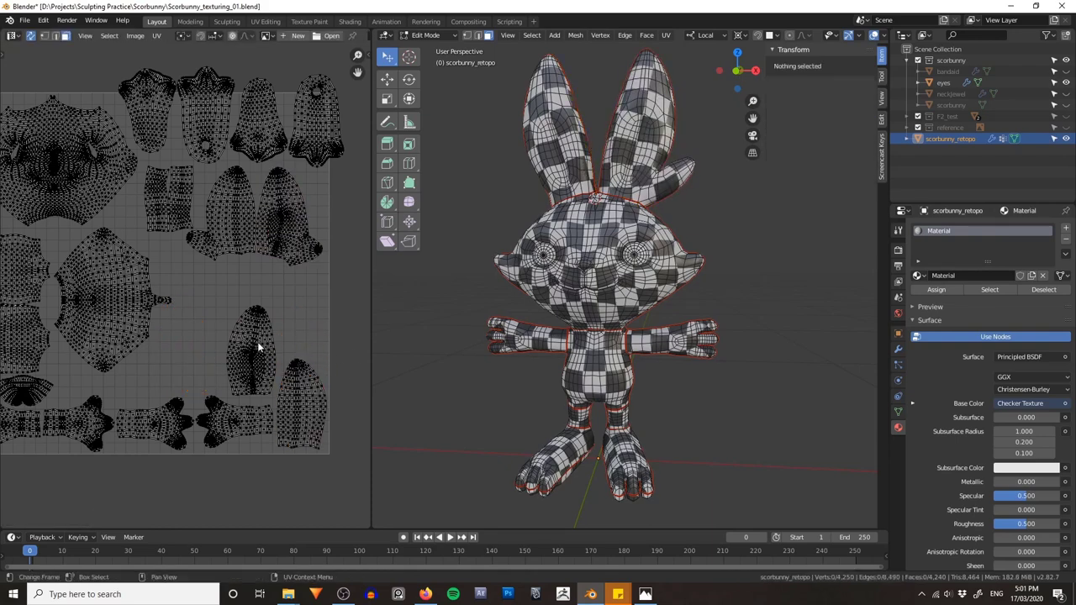
# Step: Move the front UV island of the notched ear down against the tile's right edge, directly above the corner ear island
pyautogui.press('l')
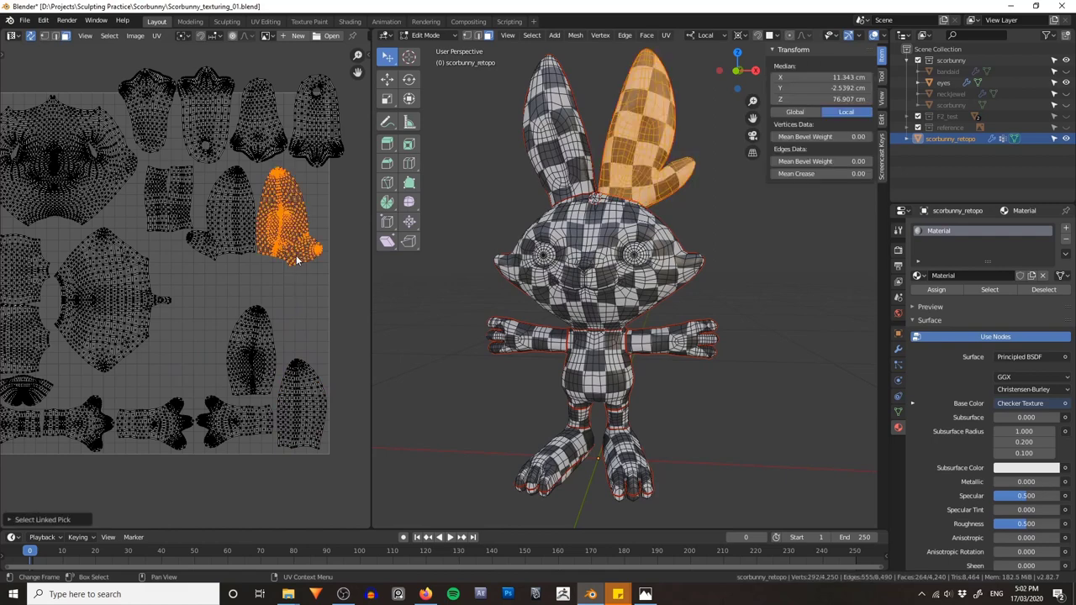
pyautogui.press('g')
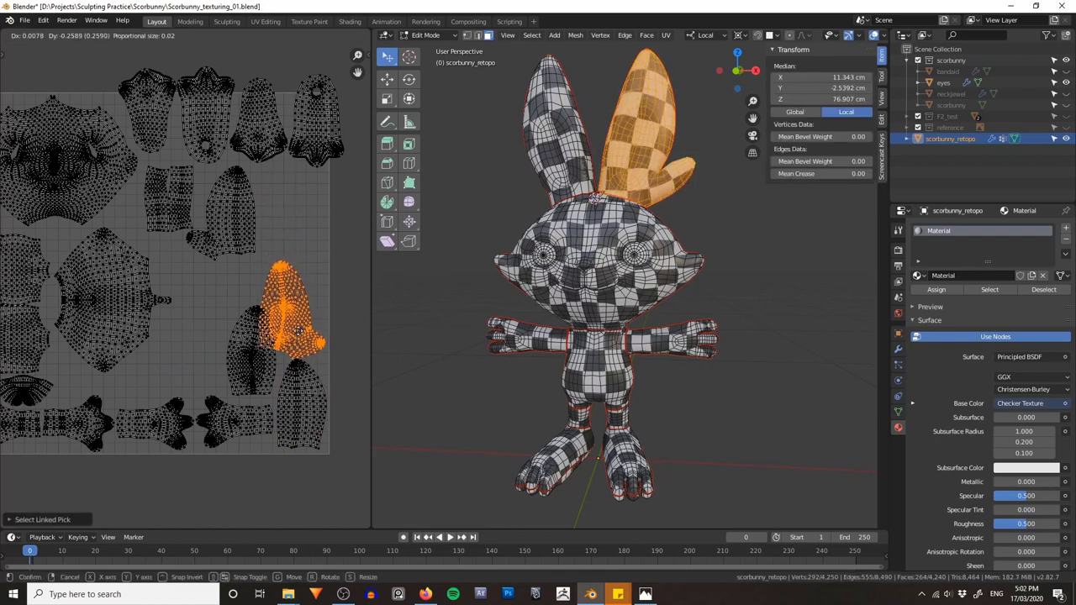
pyautogui.click(300, 328)
# Step: Shift the plain ear's front UV island slightly left, clear of the notched ear's front island, and deselect it
pyautogui.hotkey('alt', 'a')
pyautogui.press('l')
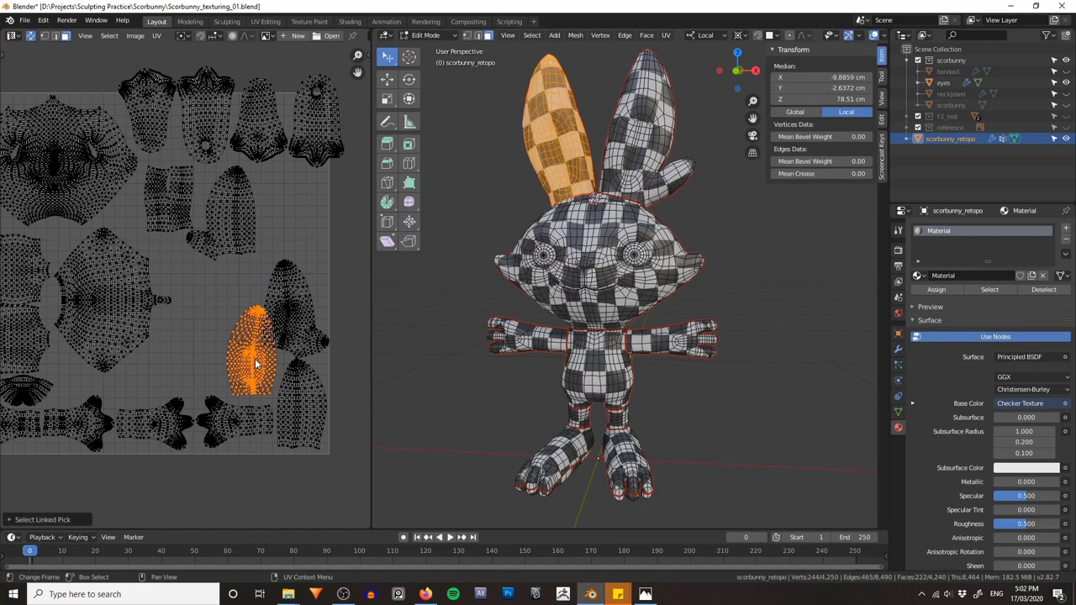
pyautogui.press('g')
pyautogui.click(244, 364)
pyautogui.hotkey('alt', 'a')
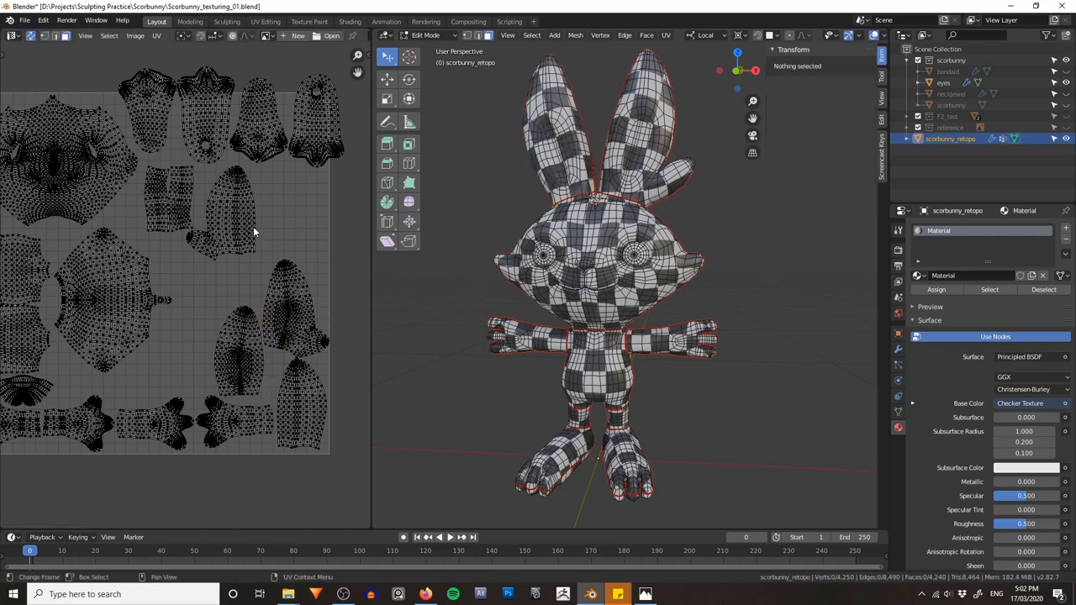
# Step: Move the notched ear's back UV island down above the arm islands, left of the plain ear's front island, and clear the selection
pyautogui.press('l')
pyautogui.press('g')
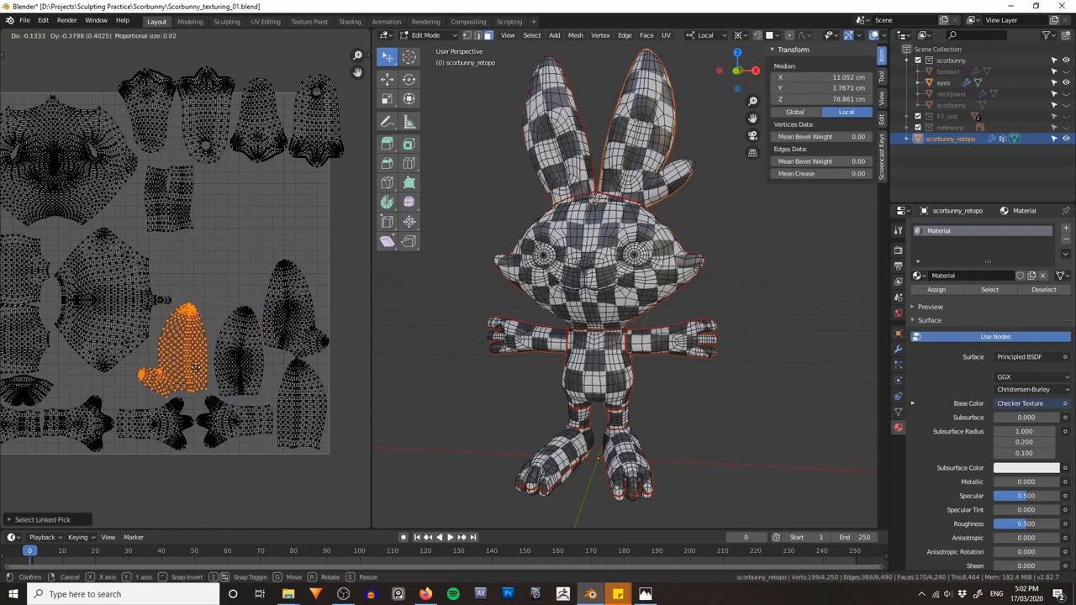
pyautogui.click(195, 367)
pyautogui.hotkey('alt', 'a')
# Step: Rotate the two stacked lower-leg UV islands together by a quarter turn so they lie horizontally
pyautogui.scroll(2, 233, 238)
pyautogui.press('l')
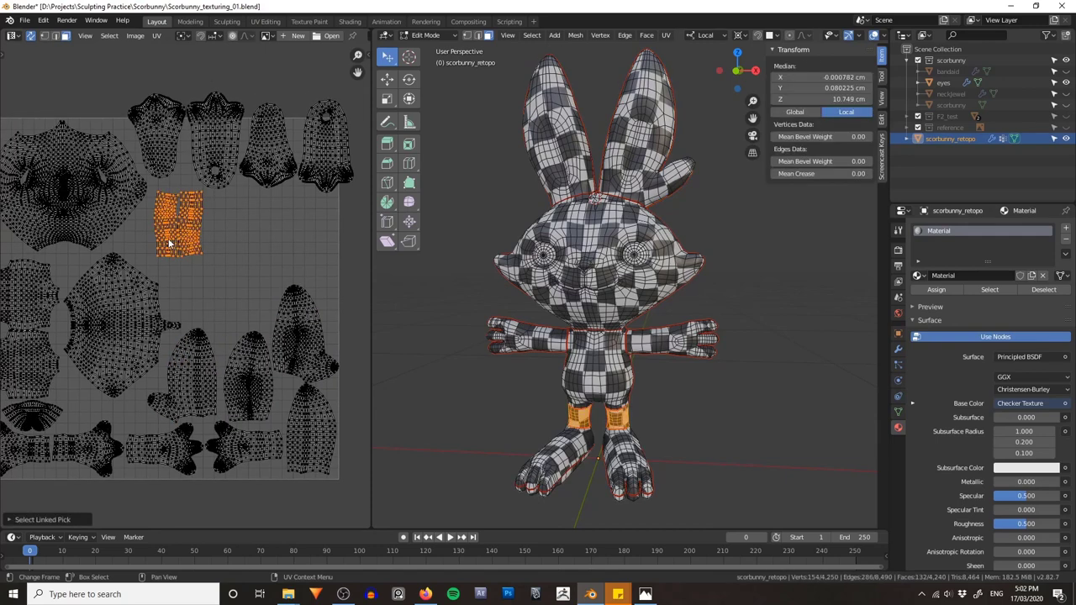
pyautogui.press('r')
pyautogui.click(248, 226)
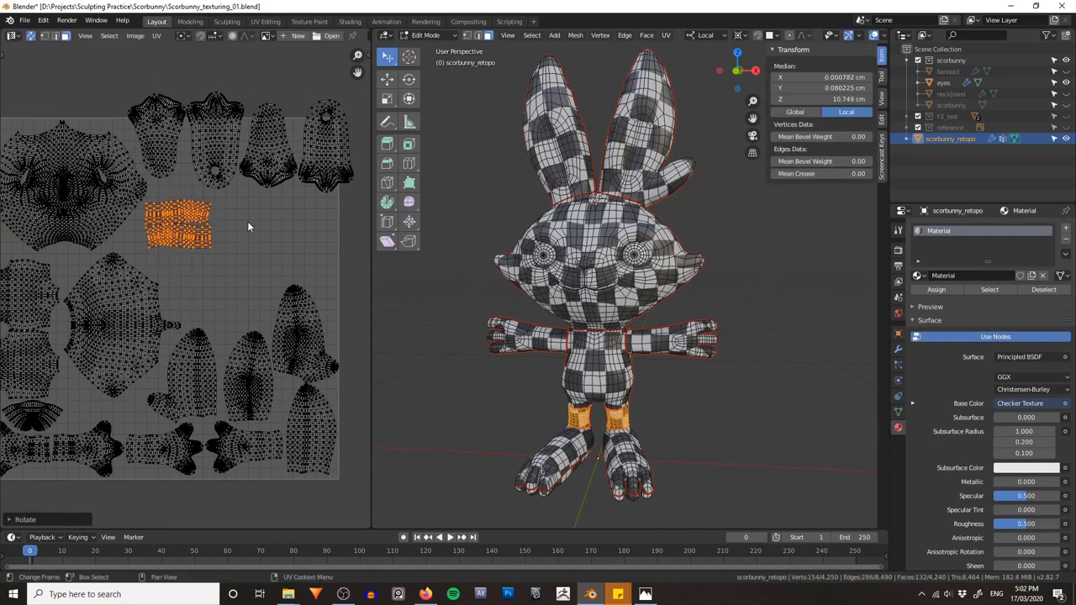
# Step: Move the two lower-leg UV islands down above the ear islands, enlarge them slightly, and deselect them
pyautogui.press('g')
pyautogui.click(286, 299)
pyautogui.press('s')
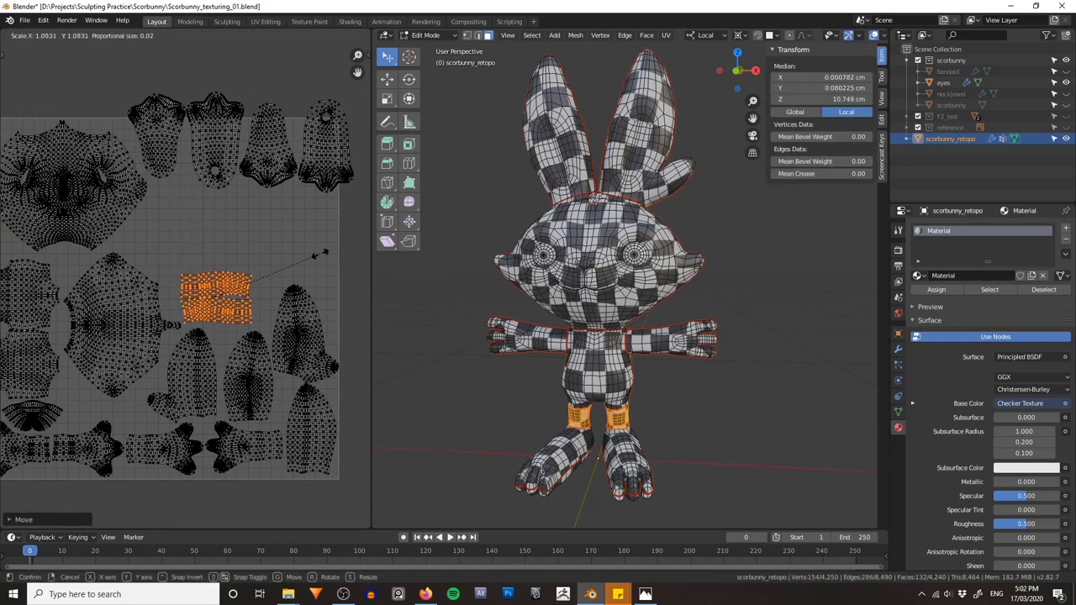
pyautogui.click(341, 239)
pyautogui.hotkey('alt', 'a')
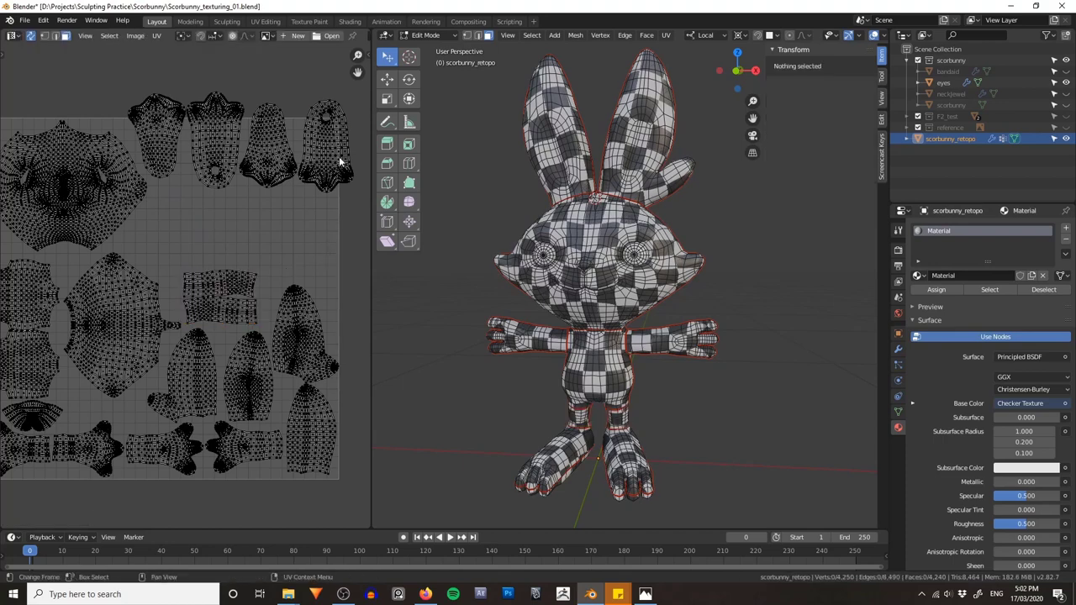
# Step: Move the left foot's two UV islands down inside the tile's right edge, above the leg and ear islands, and deselect them
pyautogui.press('l')
pyautogui.press('g')
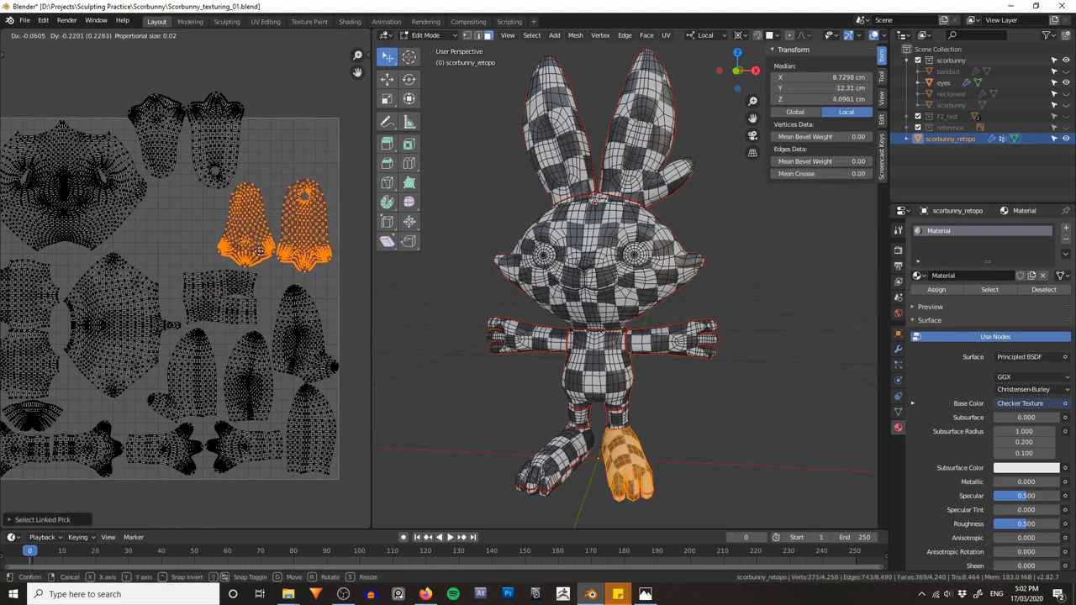
pyautogui.click(260, 251)
pyautogui.hotkey('alt', 'a')
# Step: Rotate the upper UV island of the character's right foot a quarter turn clockwise so it lies horizontally
pyautogui.press('l')
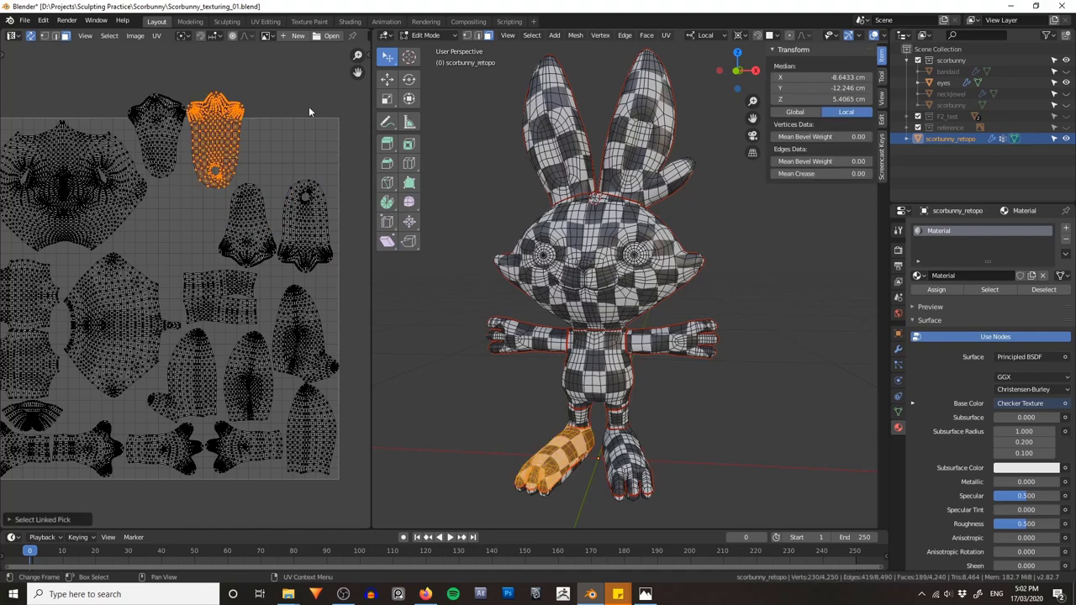
pyautogui.press('r')
pyautogui.click(274, 128)
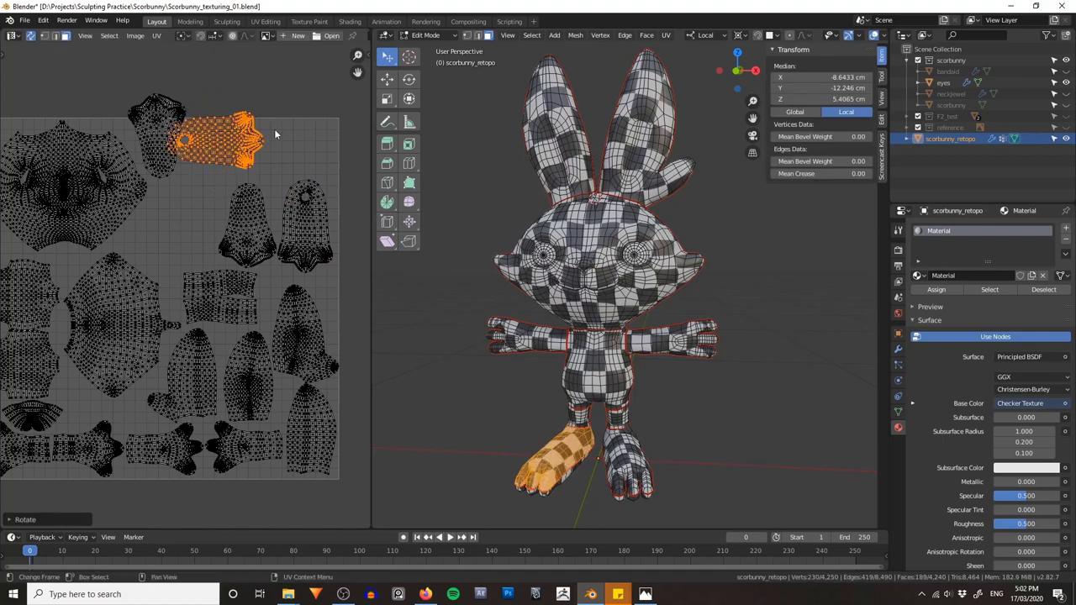
pyautogui.press('r')
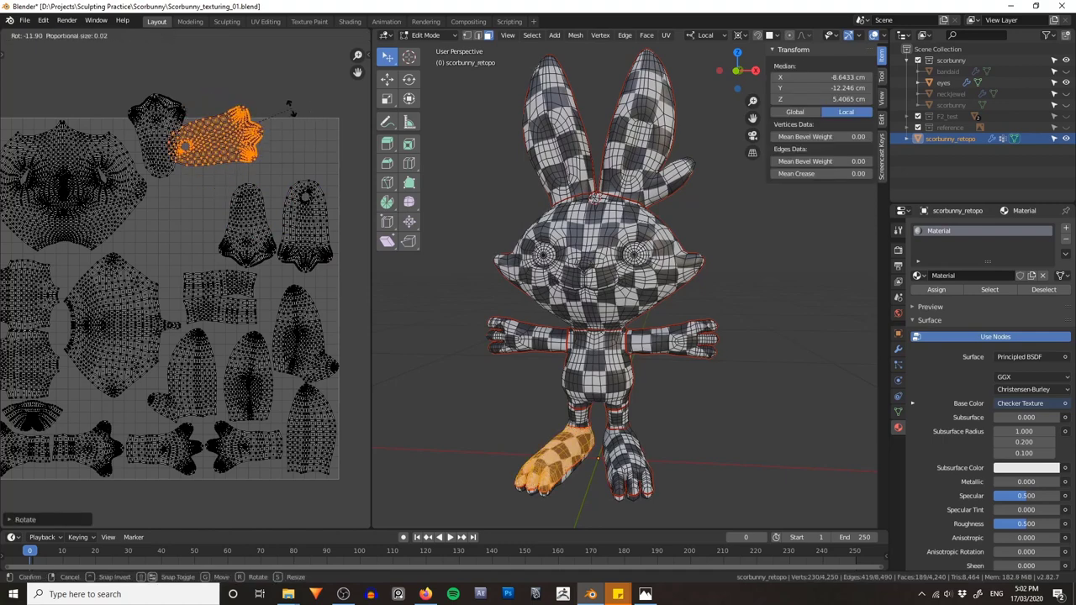
pyautogui.press('1')
pyautogui.press('0')
pyautogui.press('Escape')
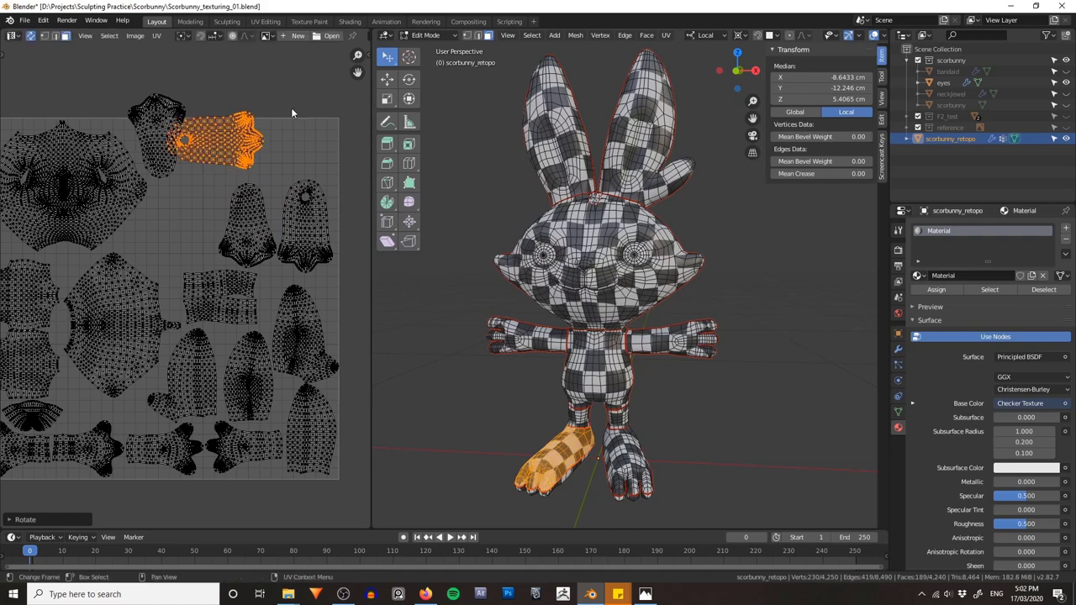
# Step: Rotate the right foot's upper UV island by 180 degrees and move it into the tile's upper-right corner
pyautogui.press('r')
pyautogui.press('1')
pyautogui.press('8')
pyautogui.press('0')
pyautogui.press('Return')
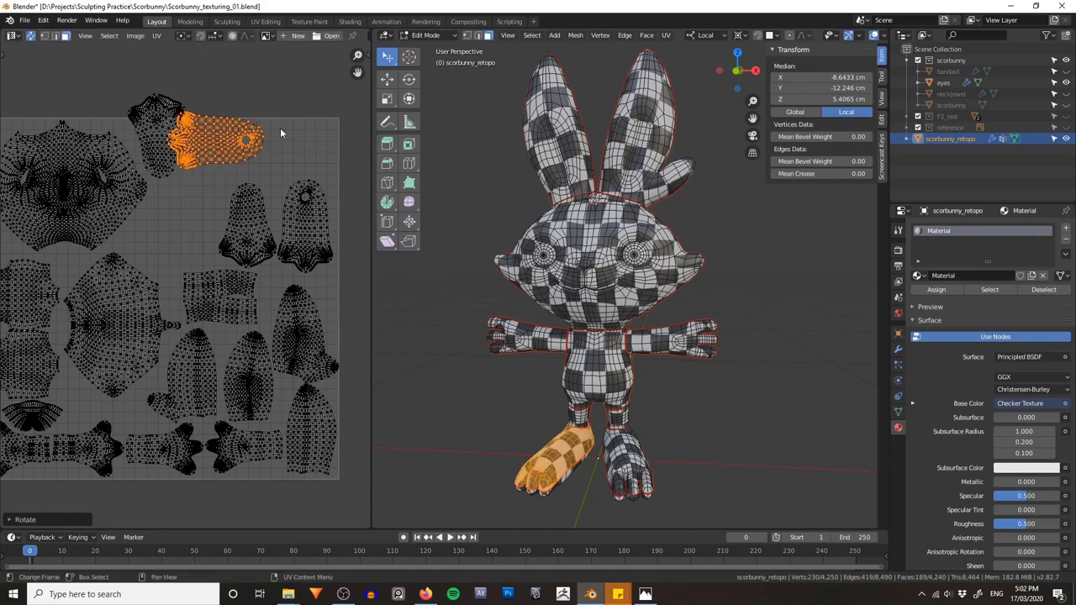
pyautogui.press('g')
pyautogui.click(346, 137)
pyautogui.hotkey('alt', 'a')
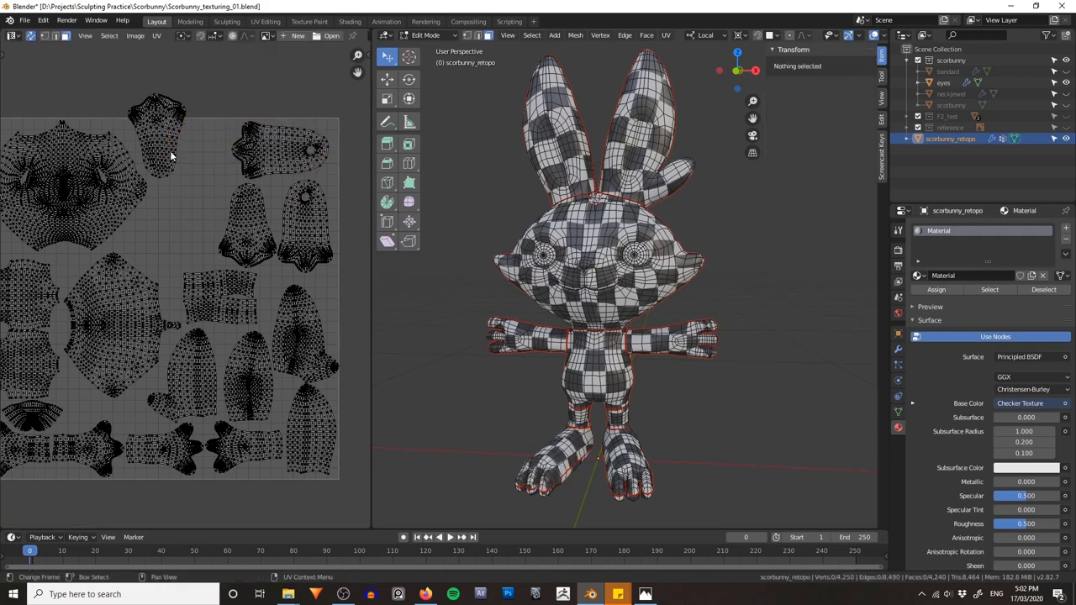
# Step: Move the right foot's sole UV island down inside the tile, between the face island and the other foot islands
pyautogui.press('l')
pyautogui.press('g')
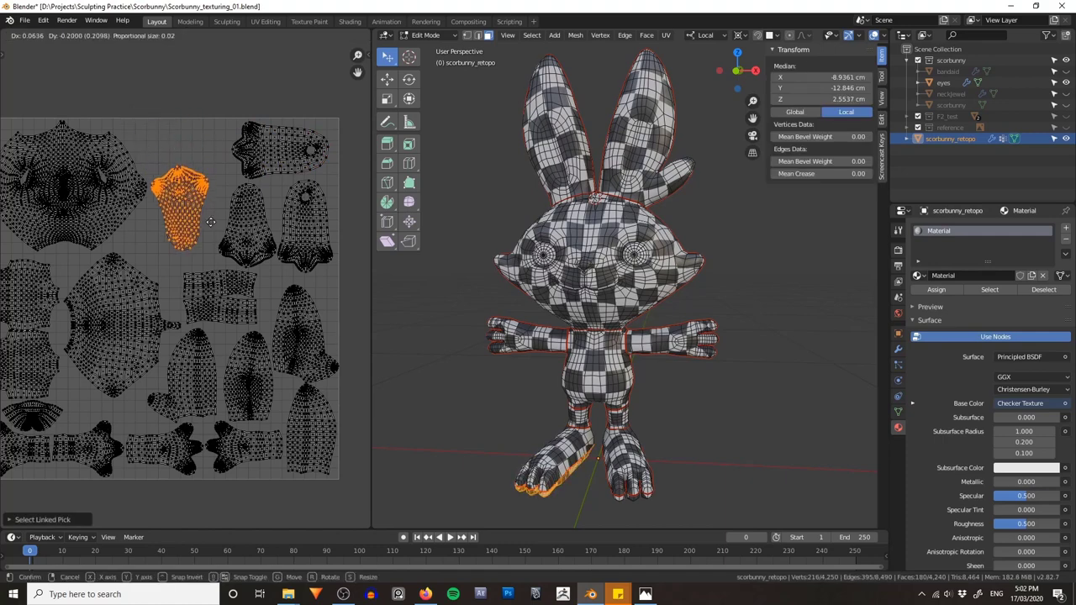
pyautogui.click(229, 210)
# Step: Enlarge all four foot UV islands together slightly and nudge them left to keep them inside the tile's right edge
pyautogui.press('l')
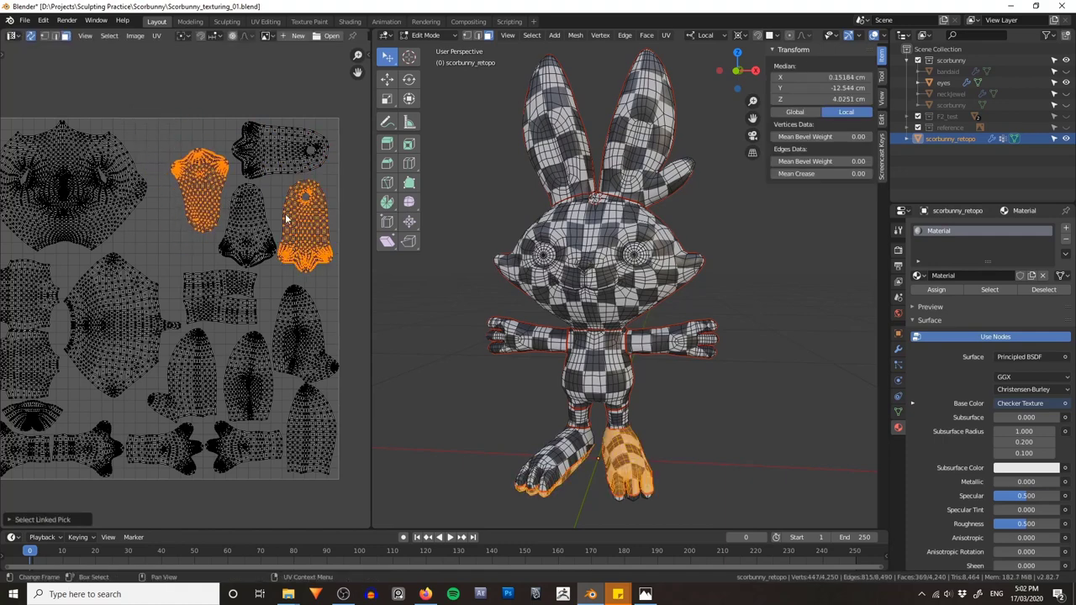
pyautogui.press('l')
pyautogui.press('l')
pyautogui.press('s')
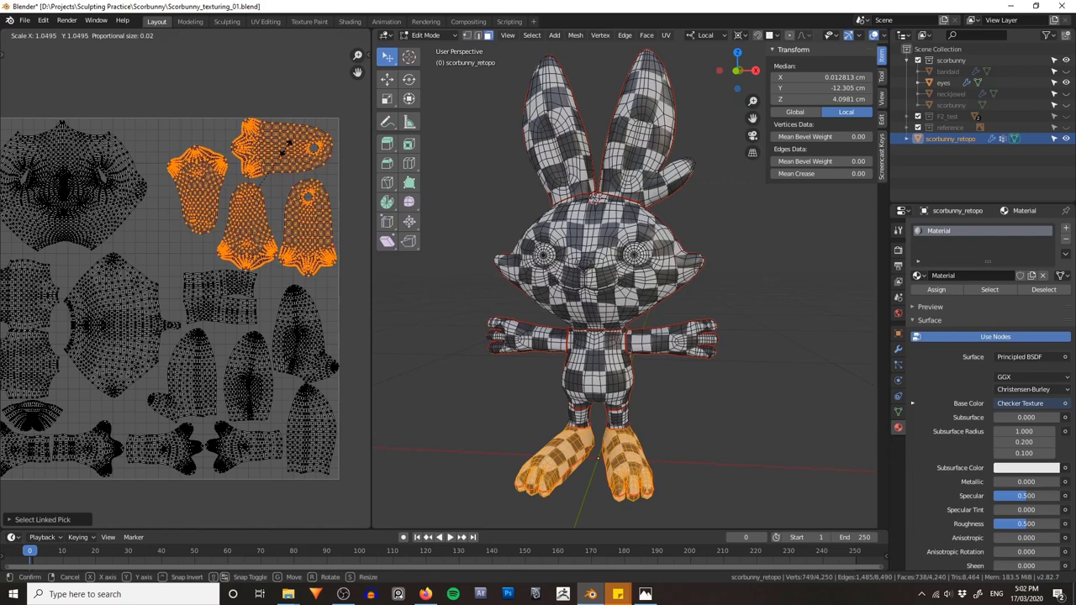
pyautogui.click(283, 150)
pyautogui.press('g')
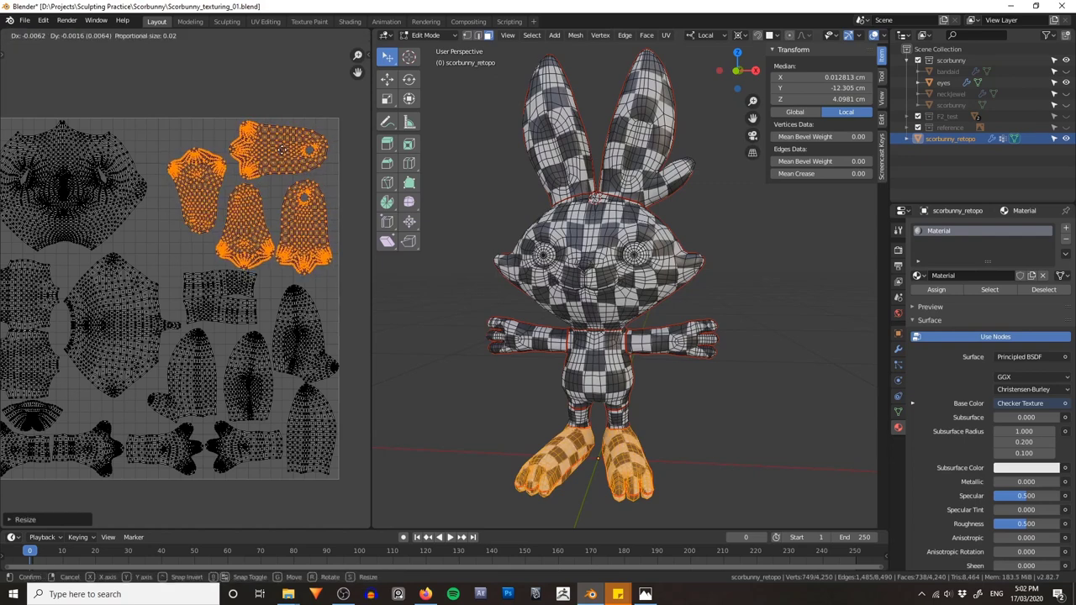
pyautogui.click(281, 149)
pyautogui.click(245, 117)
# Step: Move the right foot's sole UV island up to the tile's upper edge, close beside the face island, and clear the selection
pyautogui.moveTo(166, 194); pyautogui.dragTo(201, 200, button='middle')
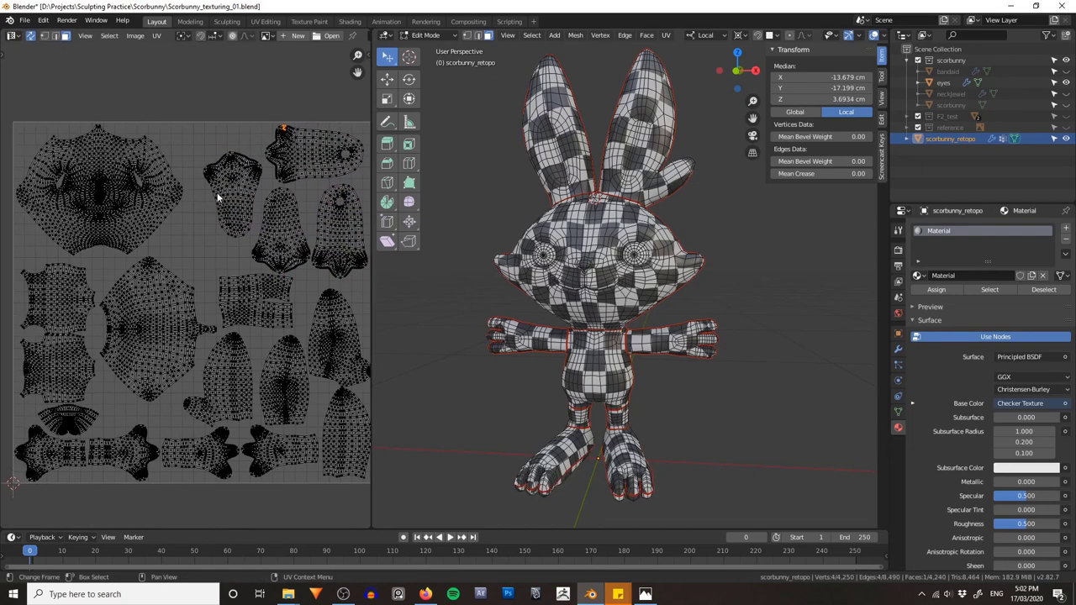
pyautogui.scroll(1, 280, 261)
pyautogui.moveTo(195, 256); pyautogui.dragTo(160, 273, button='middle')
pyautogui.click(174, 303)
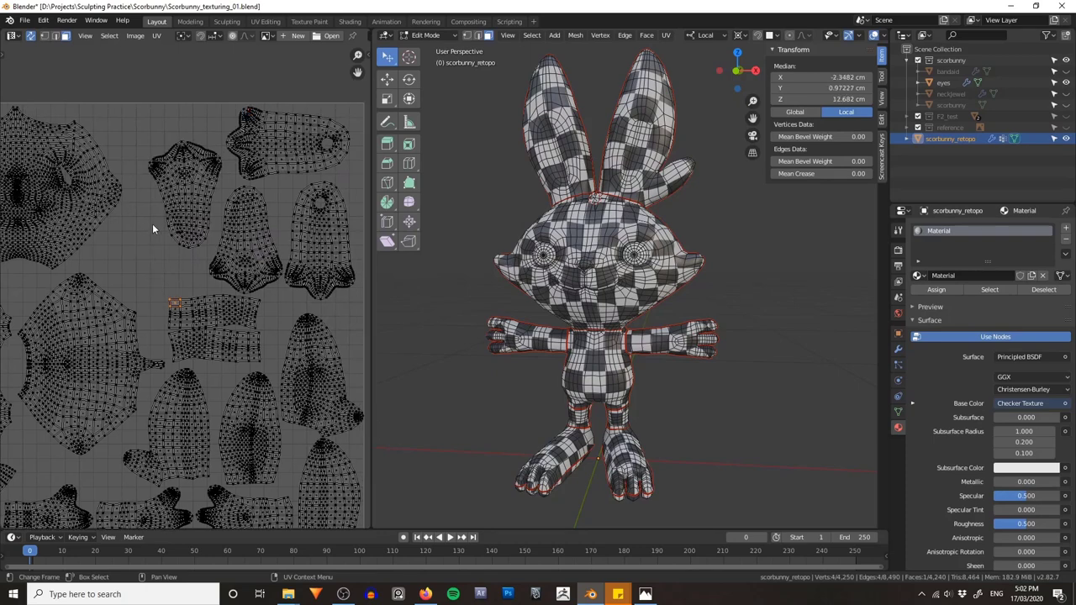
pyautogui.press('l')
pyautogui.press('g')
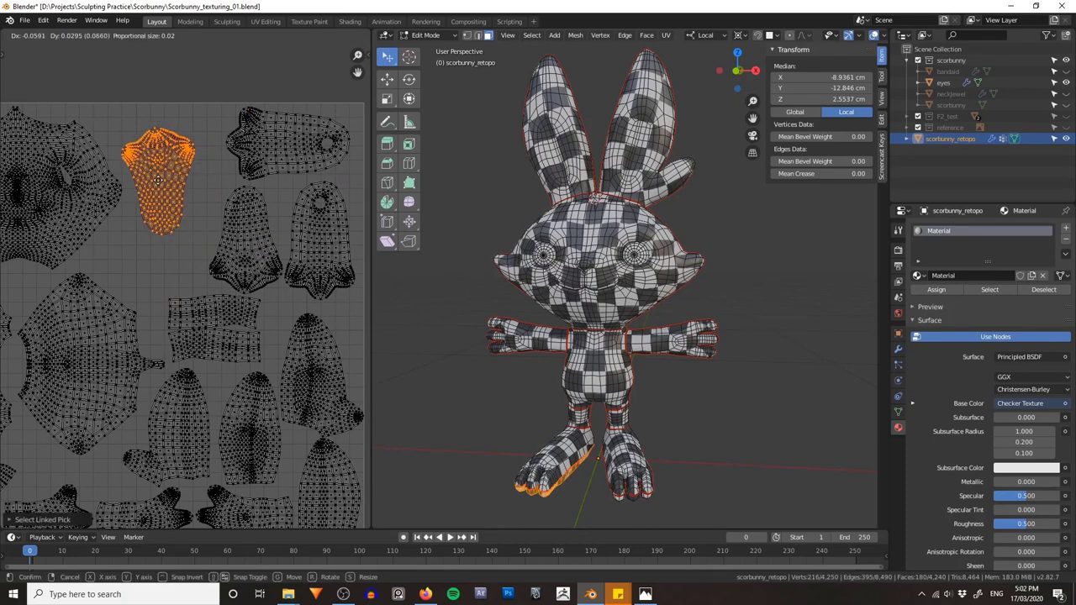
pyautogui.click(143, 160)
pyautogui.click(180, 259)
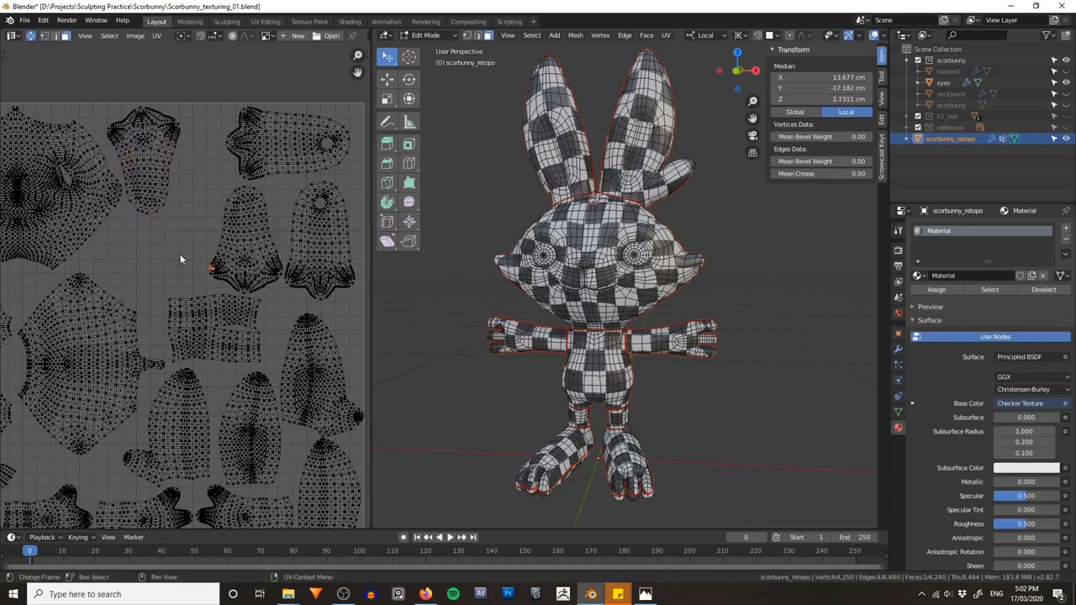
pyautogui.scroll(-5, 180, 259)
pyautogui.click(326, 210)
# Step: Move both lower-leg UV islands up into the gap beneath the sole island, beside the face island, and deselect them
pyautogui.scroll(3, 323, 212)
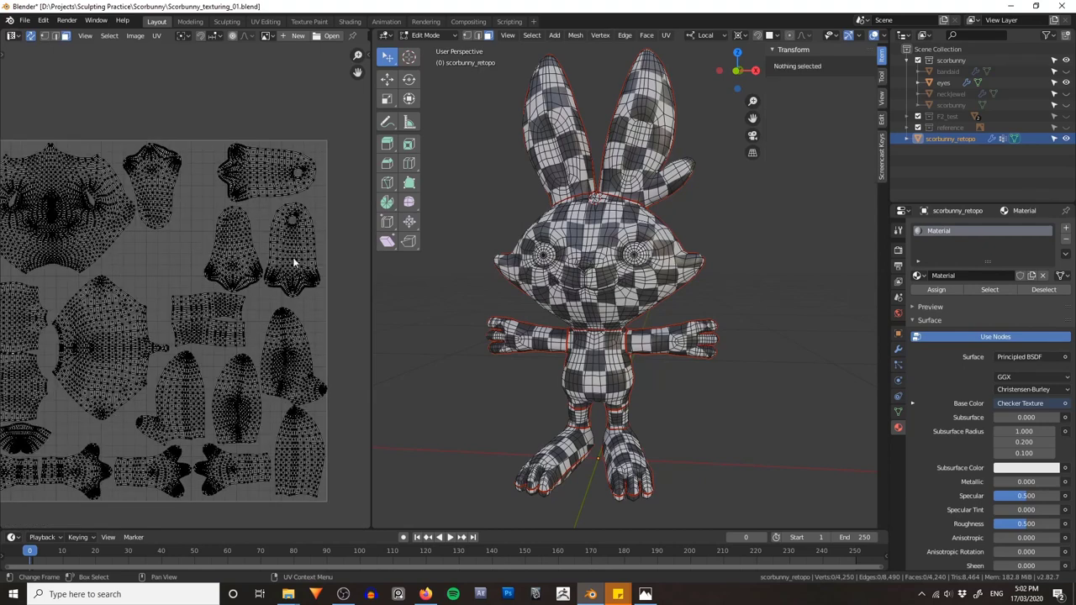
pyautogui.press('l')
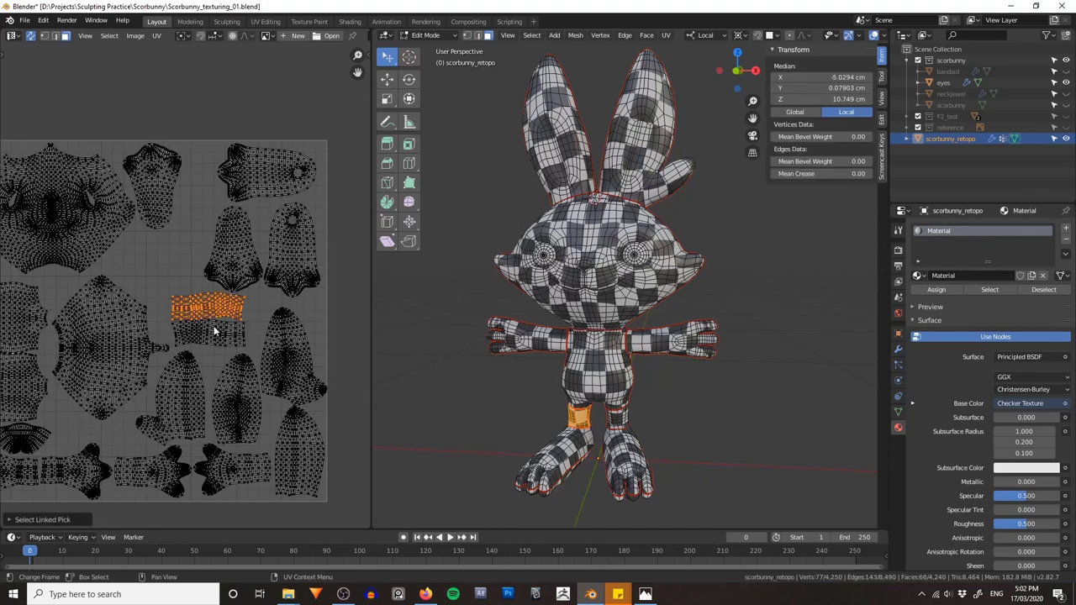
pyautogui.press('l')
pyautogui.press('g')
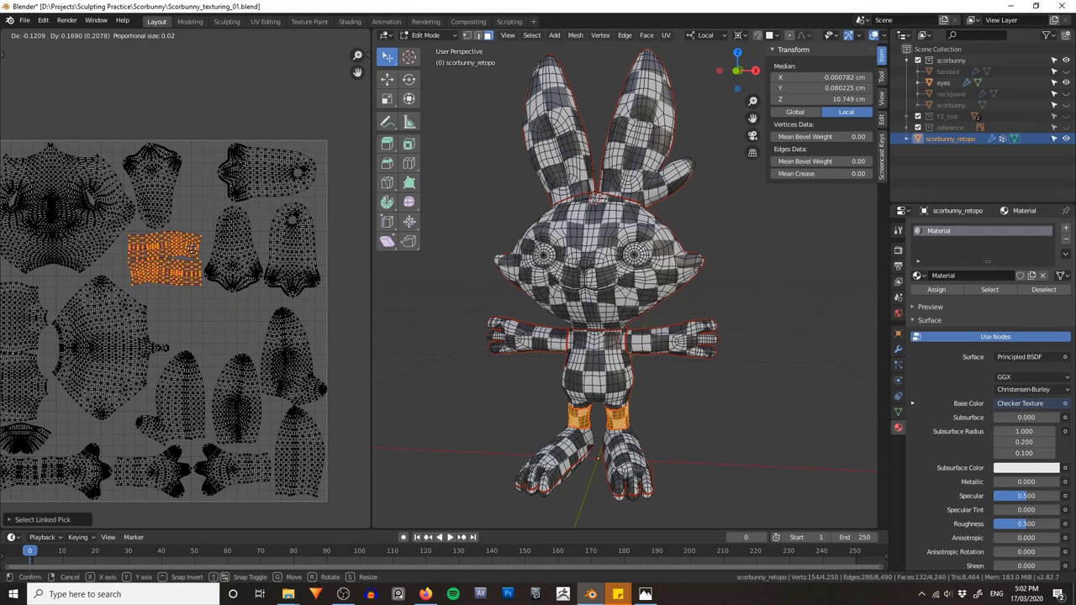
pyautogui.click(191, 249)
pyautogui.scroll(-1, 191, 317)
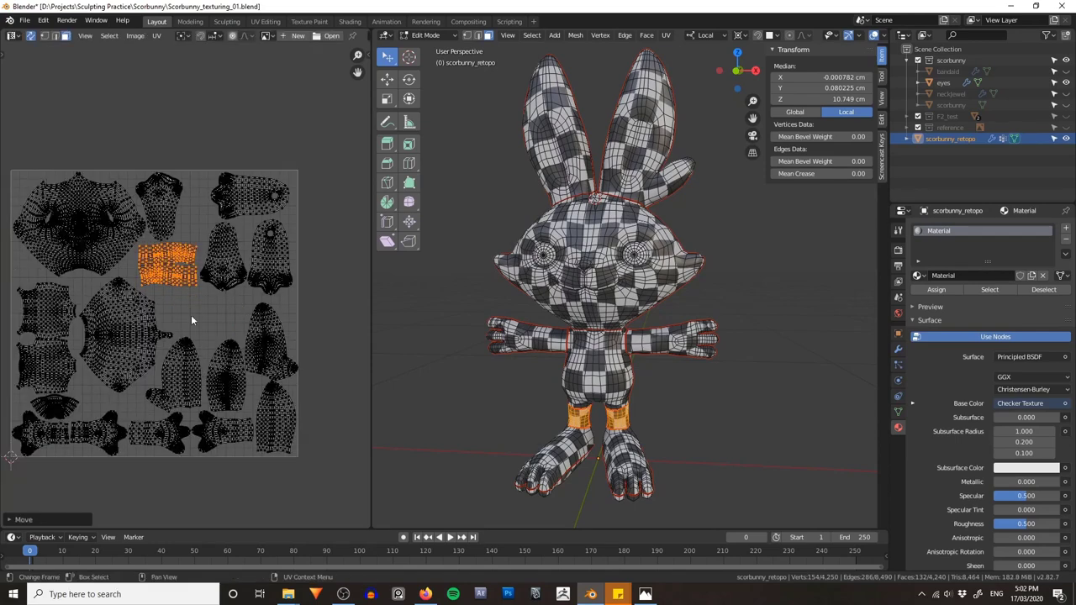
pyautogui.scroll(1, 212, 318)
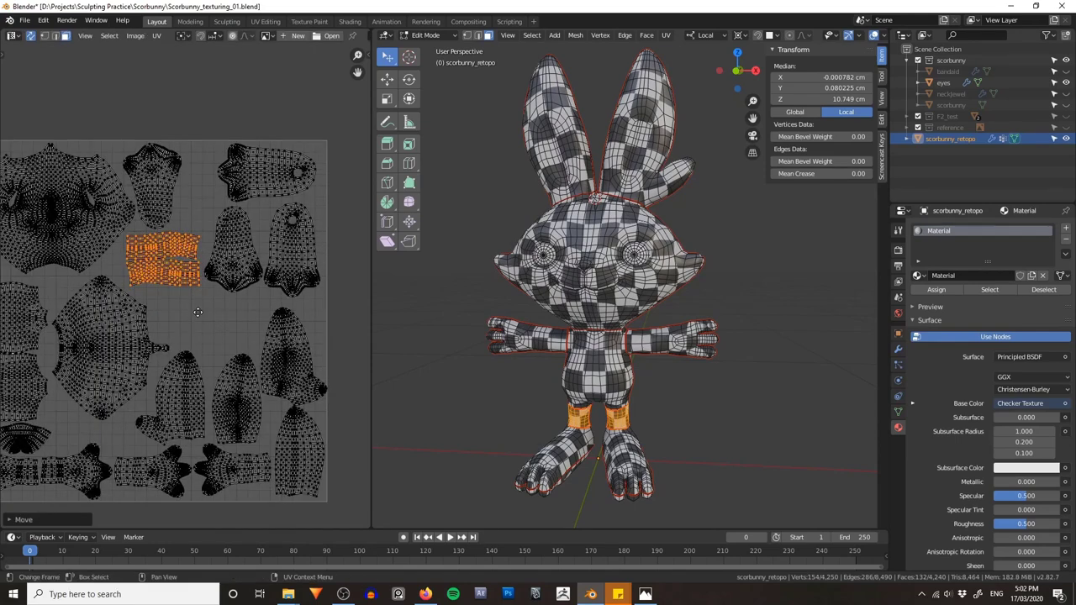
pyautogui.moveTo(198, 312)
pyautogui.mouseDown(button='middle')
pyautogui.moveTo(279, 300)
pyautogui.moveTo(183, 310)
pyautogui.mouseUp(button='middle')
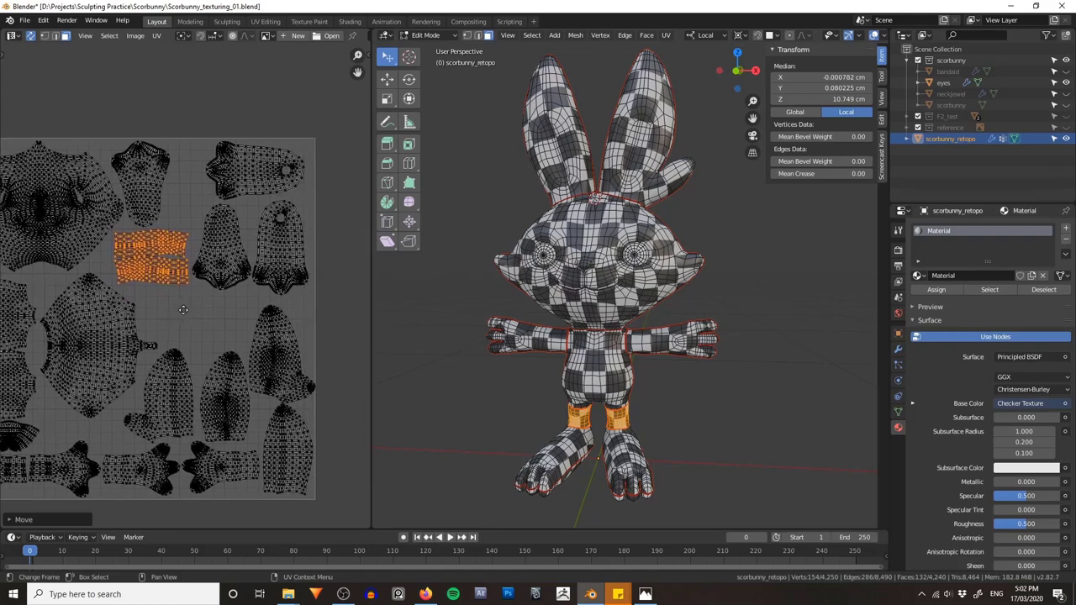
pyautogui.scroll(-1, 183, 310)
pyautogui.hotkey('alt', 'a')
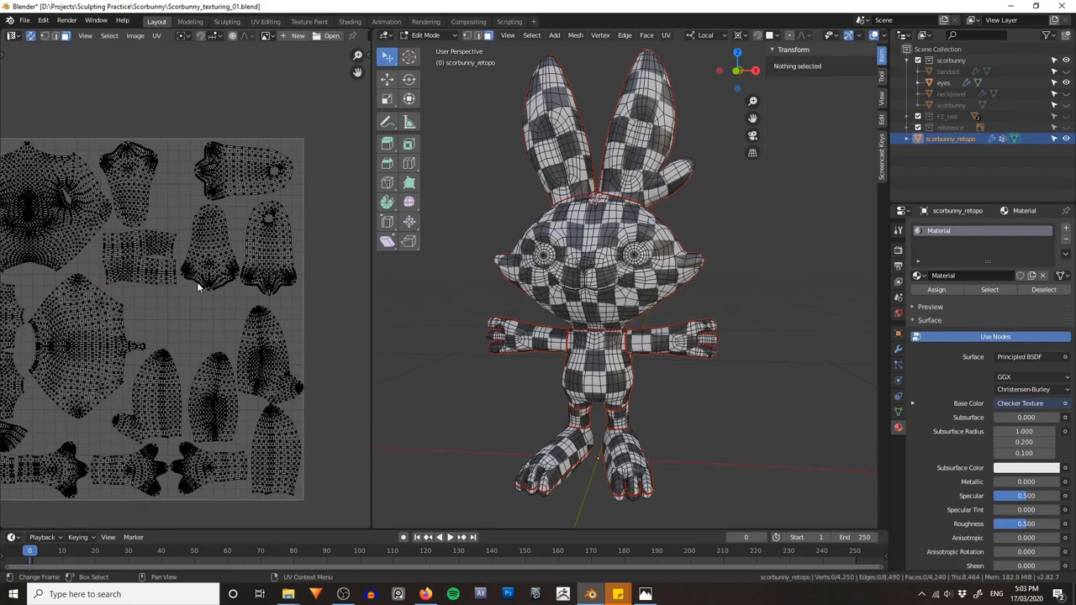
# Step: Nudge the face UV island slightly left toward the tile's left edge and deselect it
pyautogui.moveTo(156, 281); pyautogui.dragTo(249, 296, button='middle')
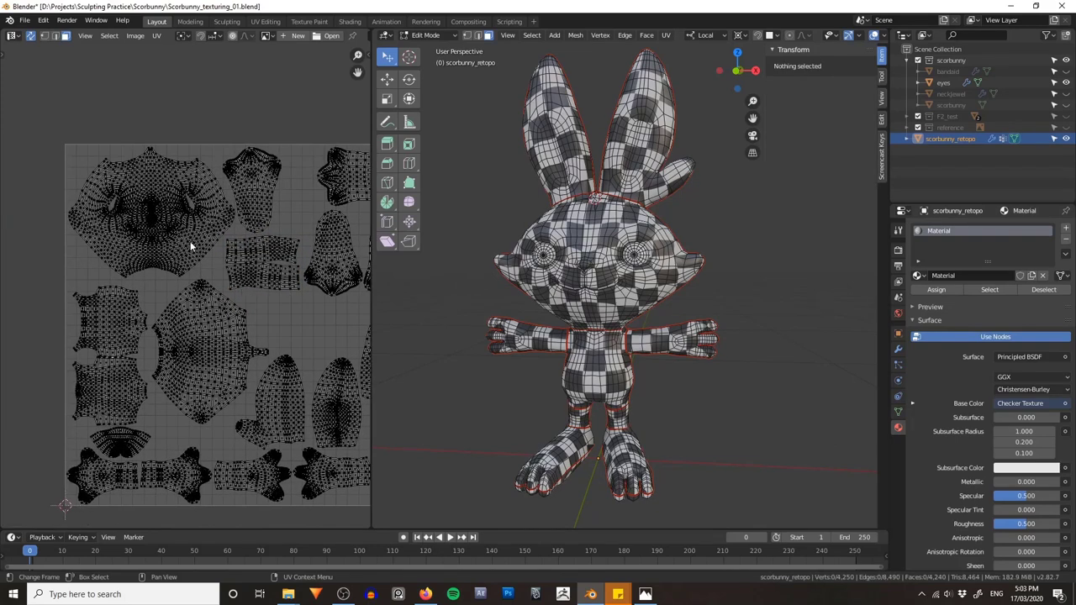
pyautogui.press('l')
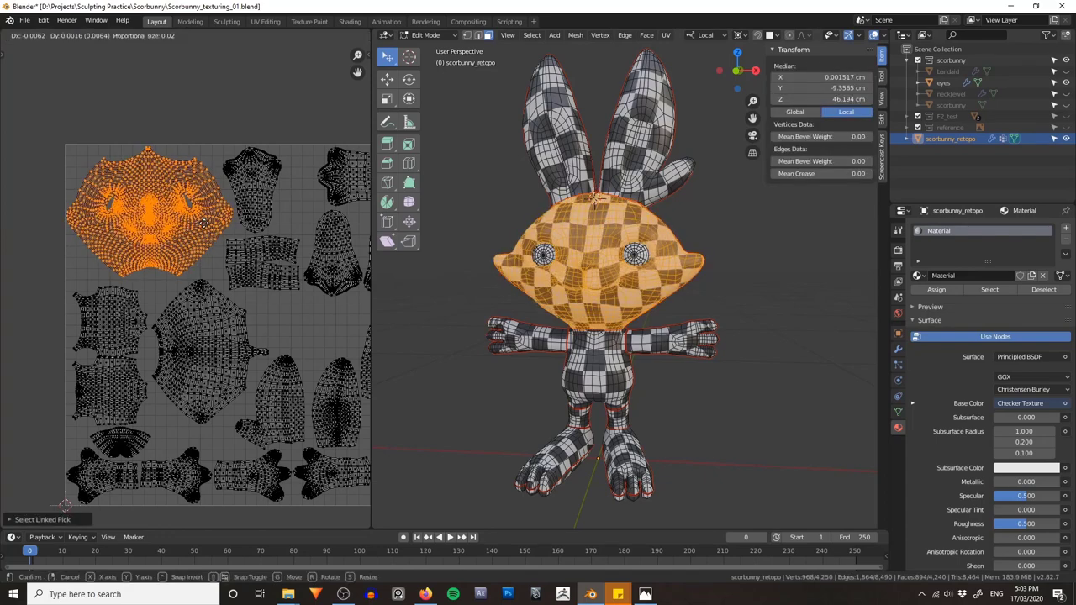
pyautogui.hotkey('alt', 'a')
pyautogui.moveTo(270, 307); pyautogui.dragTo(199, 295, button='middle')
pyautogui.click(222, 298)
pyautogui.moveTo(259, 312); pyautogui.dragTo(225, 304, button='middle')
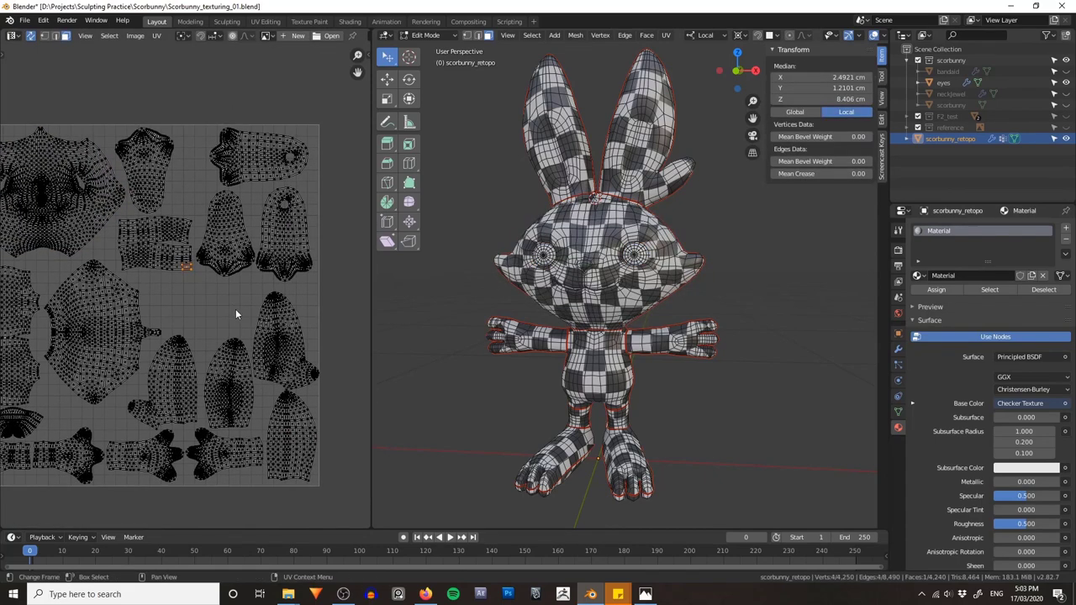
pyautogui.click(354, 323)
pyautogui.click(399, 301)
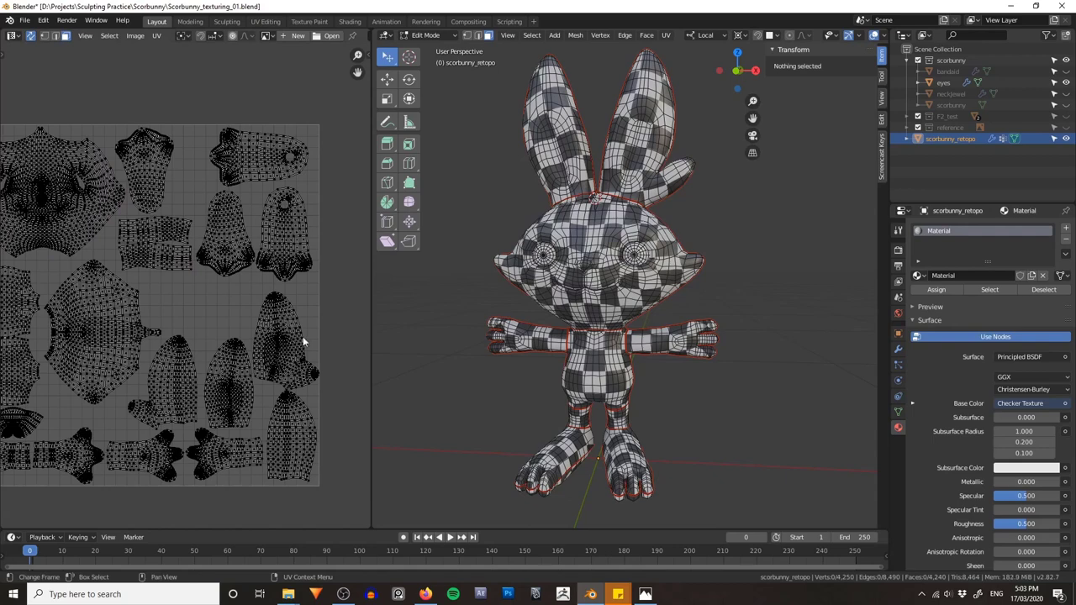
pyautogui.press('l')
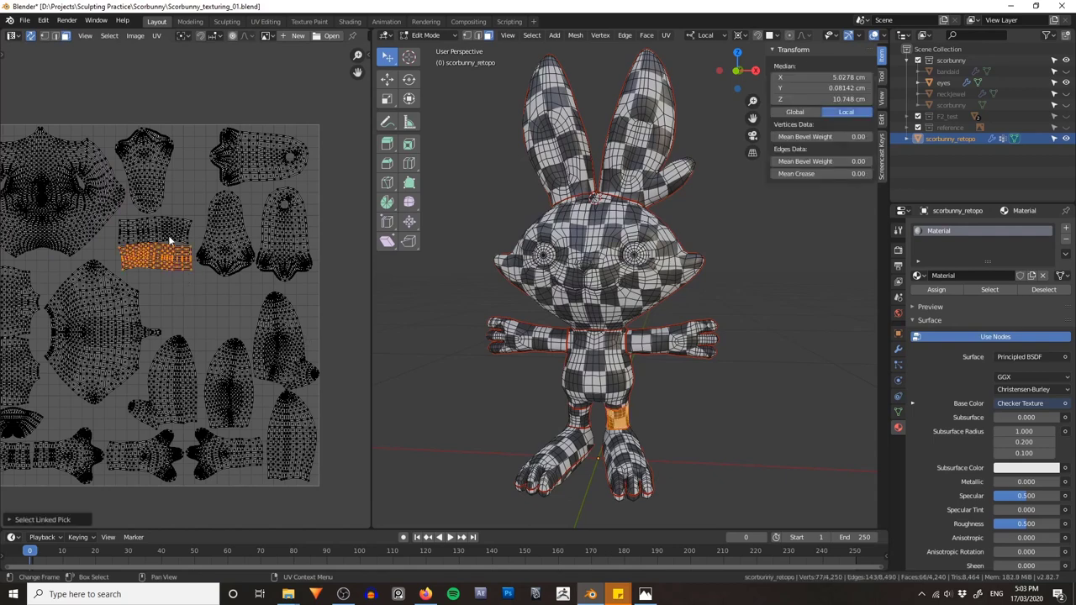
pyautogui.press('l')
pyautogui.press('g')
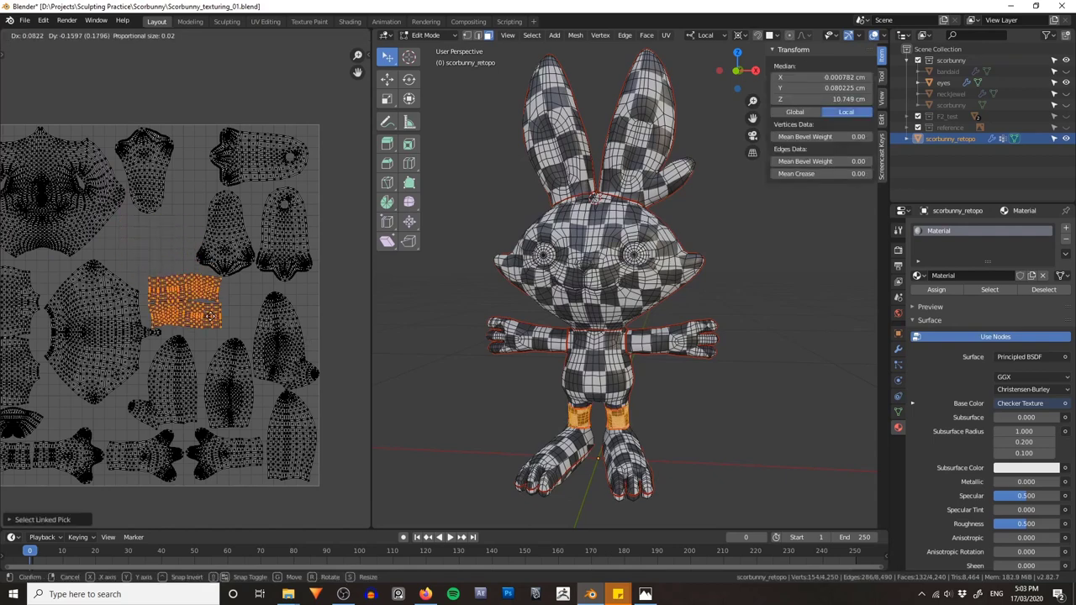
pyautogui.rightClick(204, 309)
pyautogui.click(338, 288)
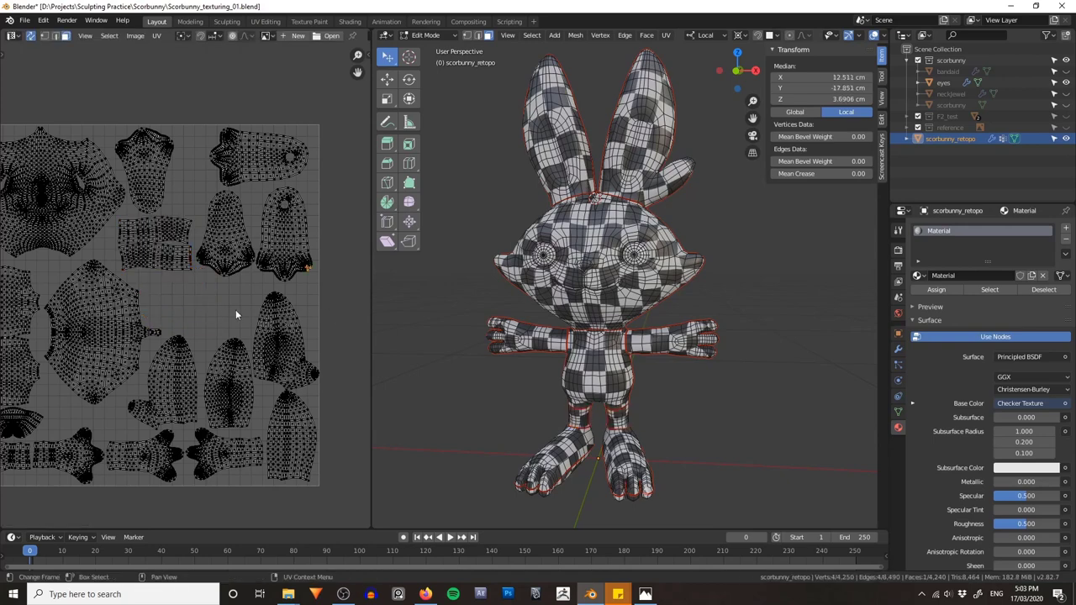
pyautogui.scroll(-2, 237, 311)
pyautogui.click(324, 268)
pyautogui.scroll(2, 201, 292)
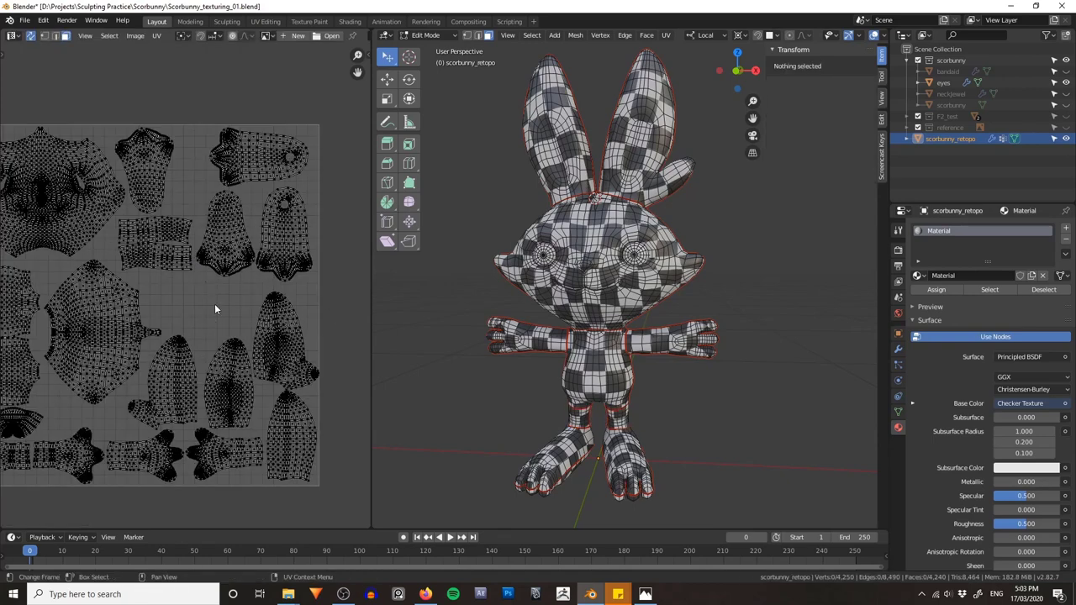
pyautogui.scroll(-1, 215, 300)
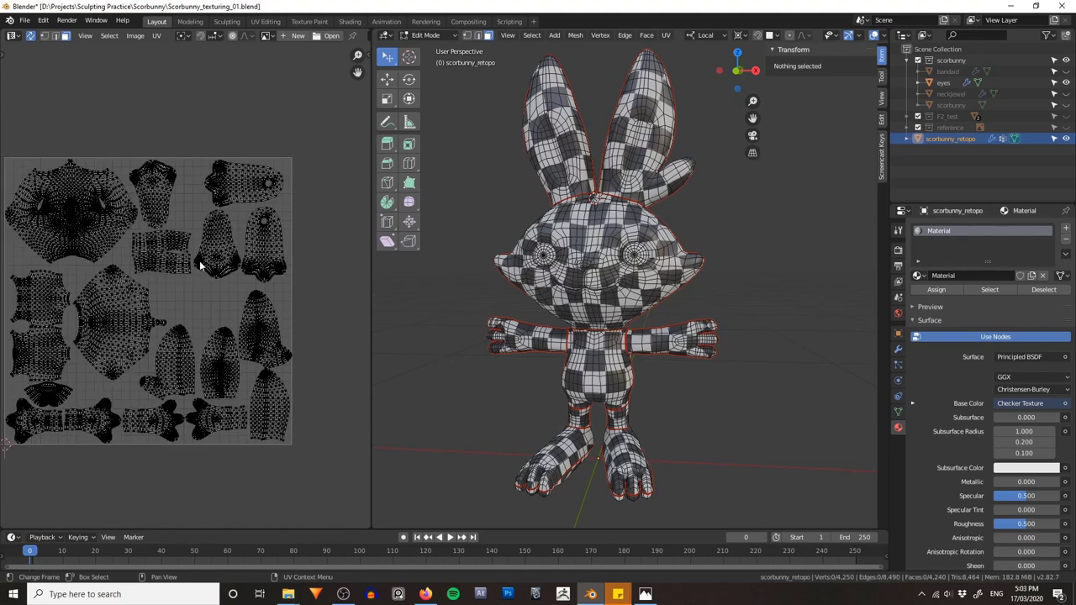
pyautogui.moveTo(158, 245); pyautogui.dragTo(186, 248, button='middle')
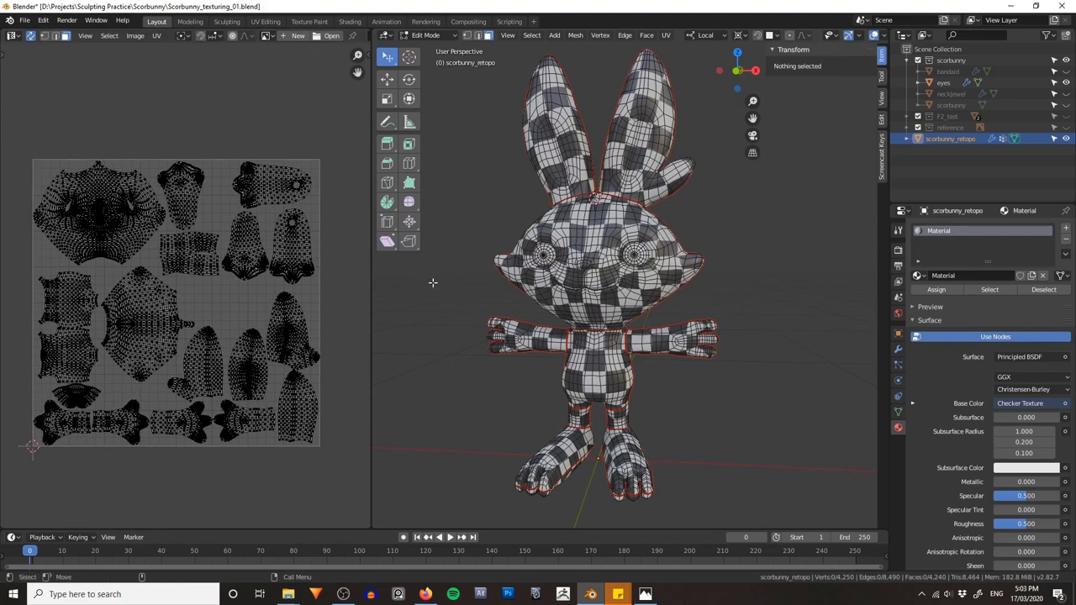
# Step: Leave Edit Mode for Object Mode and select the scorbunny_retopo character mesh again
pyautogui.hotkey('ctrl', 'Tab')
pyautogui.click(395, 288)
pyautogui.click(468, 278)
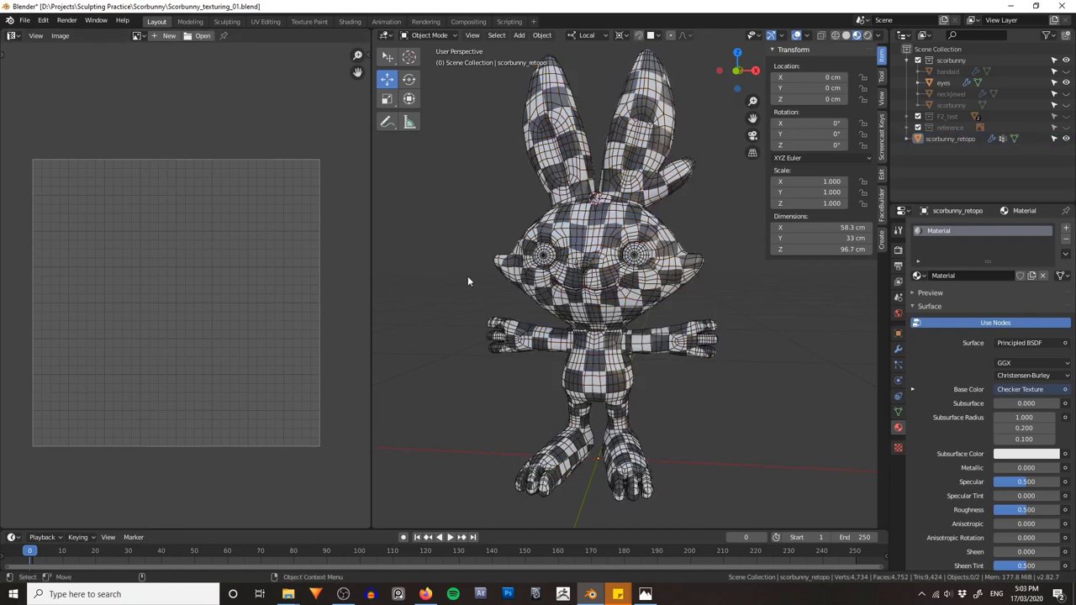
pyautogui.click(572, 304)
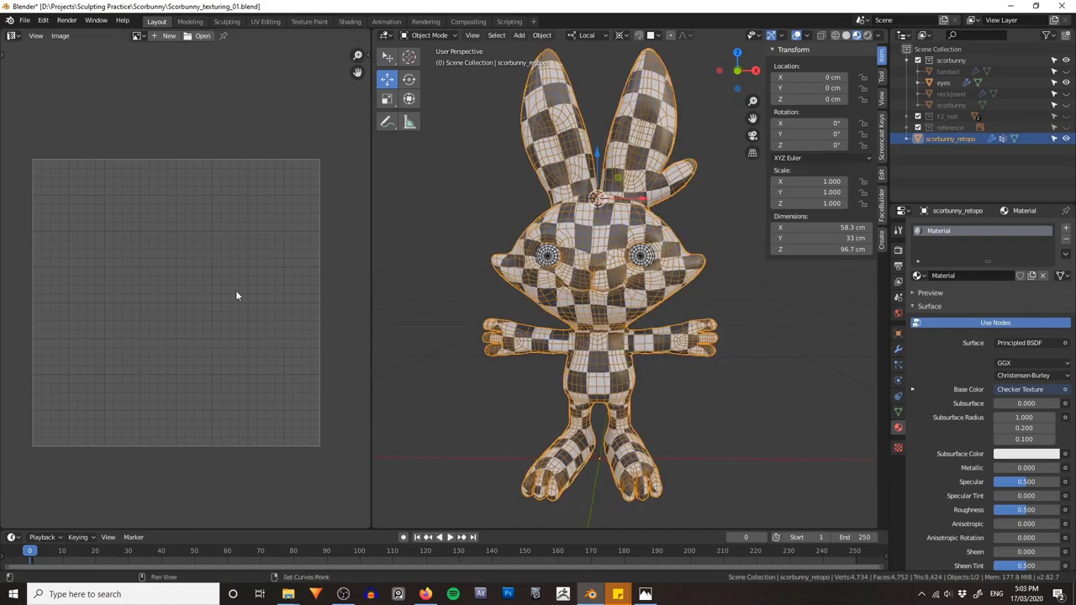
# Step: Show the material's node tree in place of the UV layout and delete its Texture Coordinate, Mapping and Checker Texture nodes
pyautogui.hotkey('shift', 'F3')
pyautogui.scroll(-4, 178, 110)
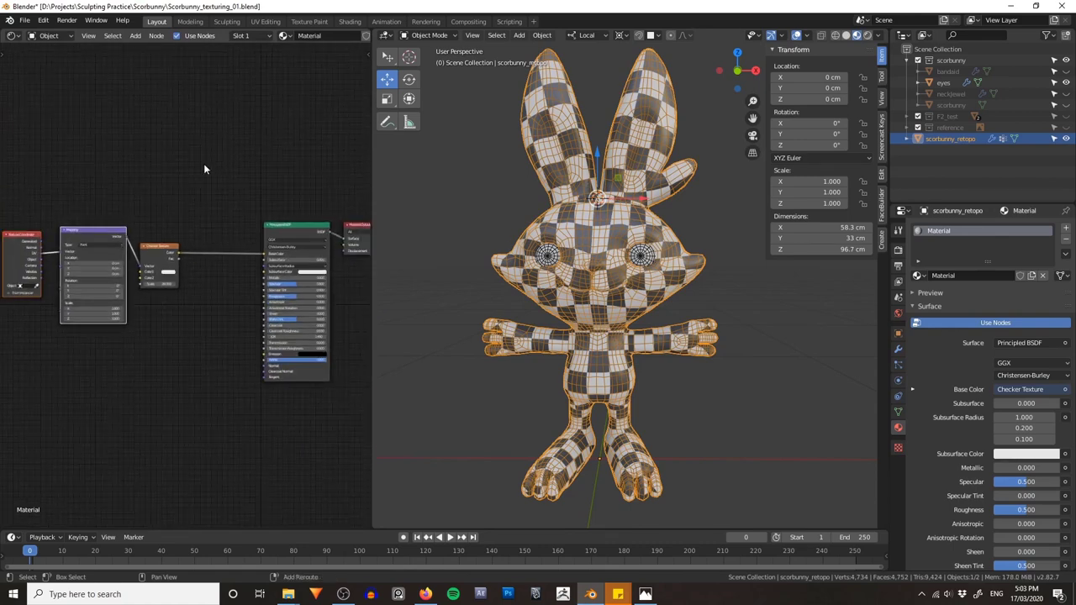
pyautogui.click(126, 171)
pyautogui.moveTo(120, 171); pyautogui.dragTo(169, 168, button='middle')
pyautogui.moveTo(48, 163); pyautogui.dragTo(207, 348)
pyautogui.press('x')
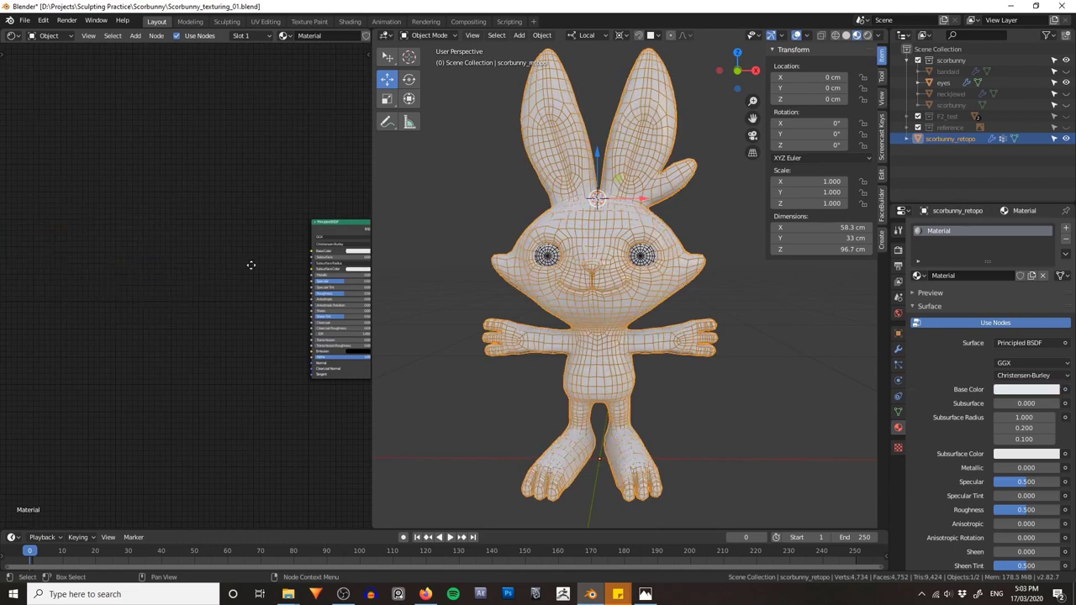
# Step: Add an Image Texture with Mapping and Texture Coordinate nodes feeding the Principled BSDF's Base Color, and reposition the added nodes
pyautogui.press('Home')
pyautogui.click(205, 219)
pyautogui.moveTo(183, 200); pyautogui.dragTo(197, 169, button='middle')
pyautogui.scroll(3, 197, 169)
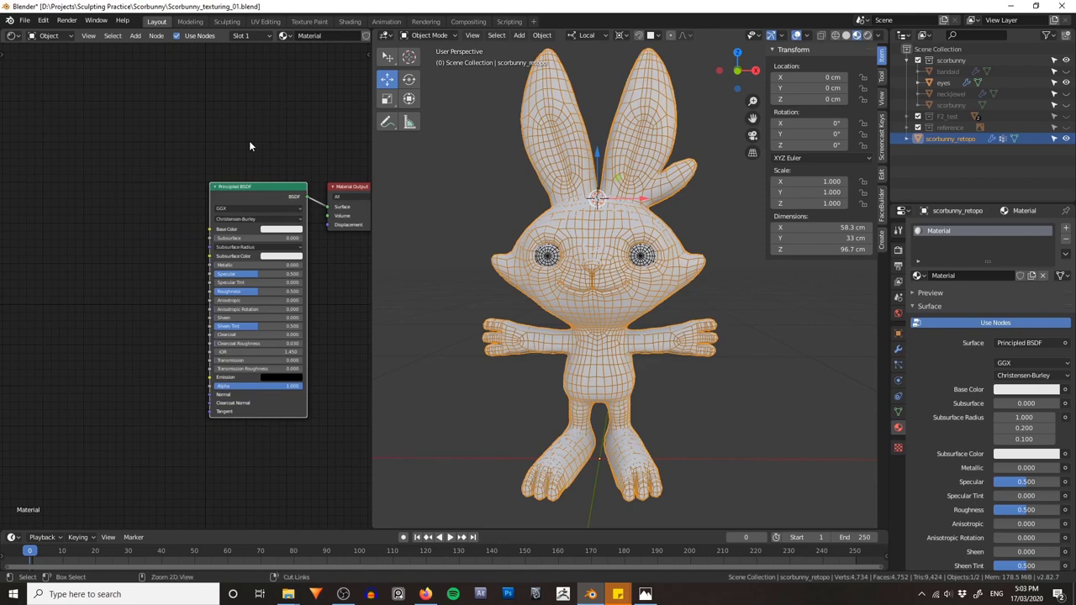
pyautogui.hotkey('ctrl', 't')
pyautogui.moveTo(219, 132); pyautogui.dragTo(313, 120, button='middle')
pyautogui.press('g')
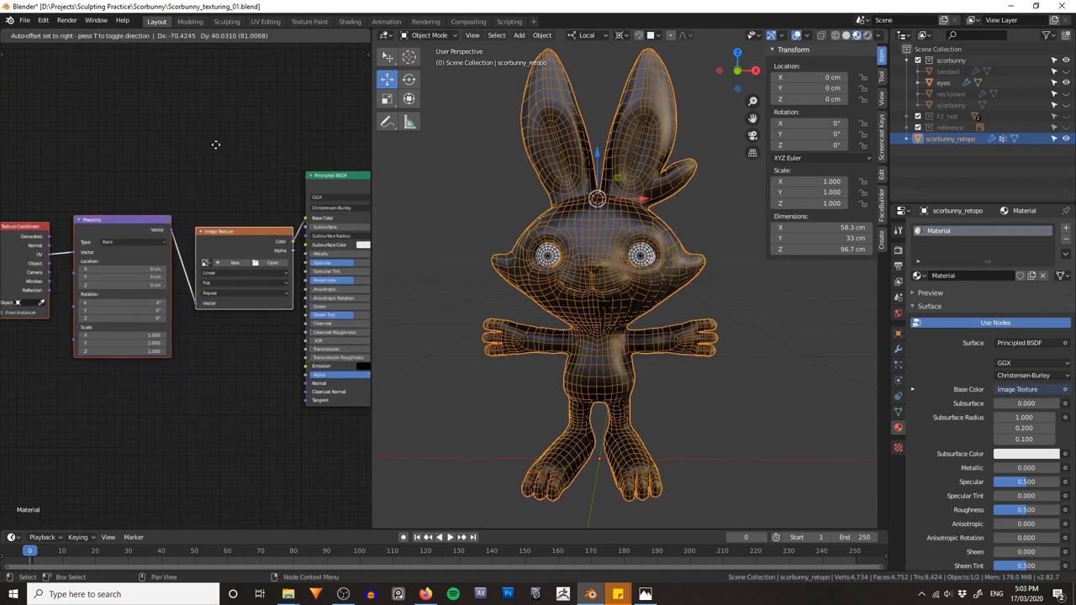
pyautogui.click(210, 119)
pyautogui.moveTo(175, 118); pyautogui.dragTo(197, 121, button='middle')
pyautogui.click(215, 142)
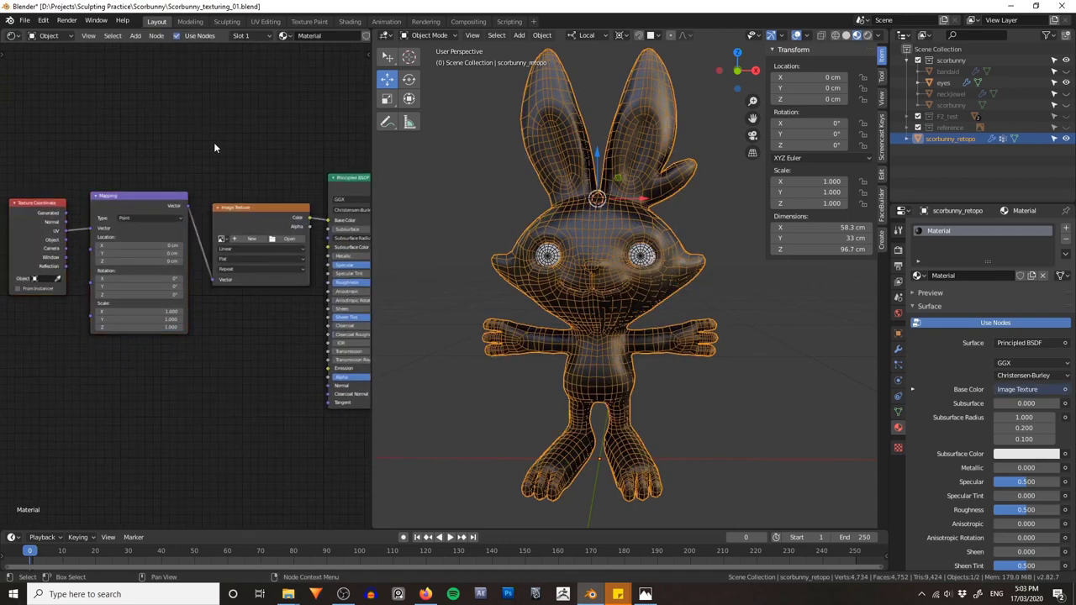
# Step: Create a new blank image in the Image Texture node, 2048 px wide and 2048 px high, filled with white
pyautogui.scroll(3, 214, 142)
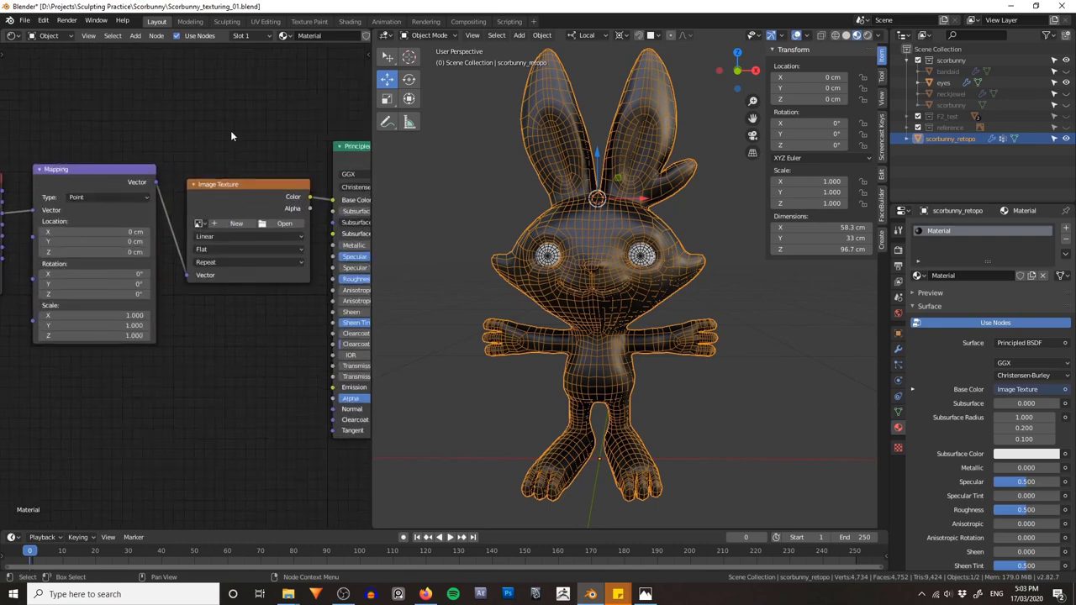
pyautogui.click(214, 227)
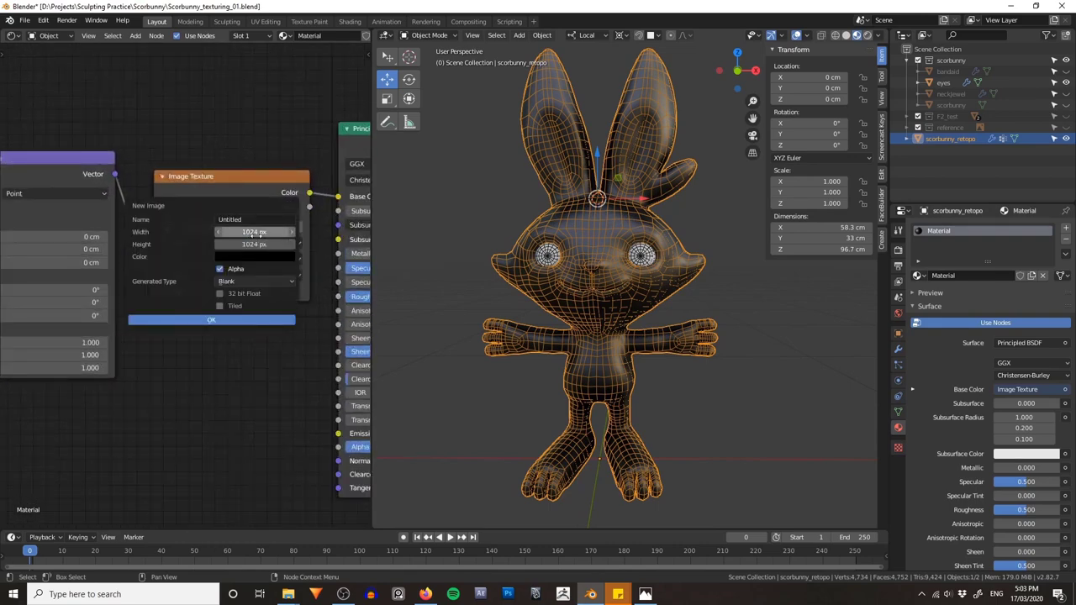
pyautogui.click(255, 232)
pyautogui.write('2048')
pyautogui.press('Tab')
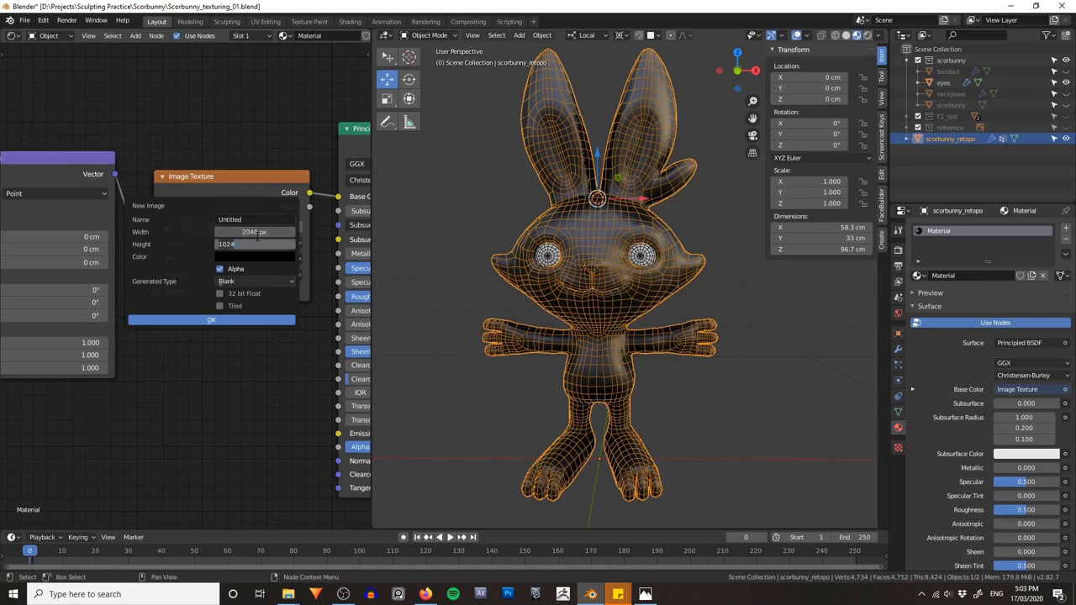
pyautogui.write('2048')
pyautogui.press('Return')
pyautogui.click(255, 260)
pyautogui.moveTo(311, 155); pyautogui.dragTo(311, 98)
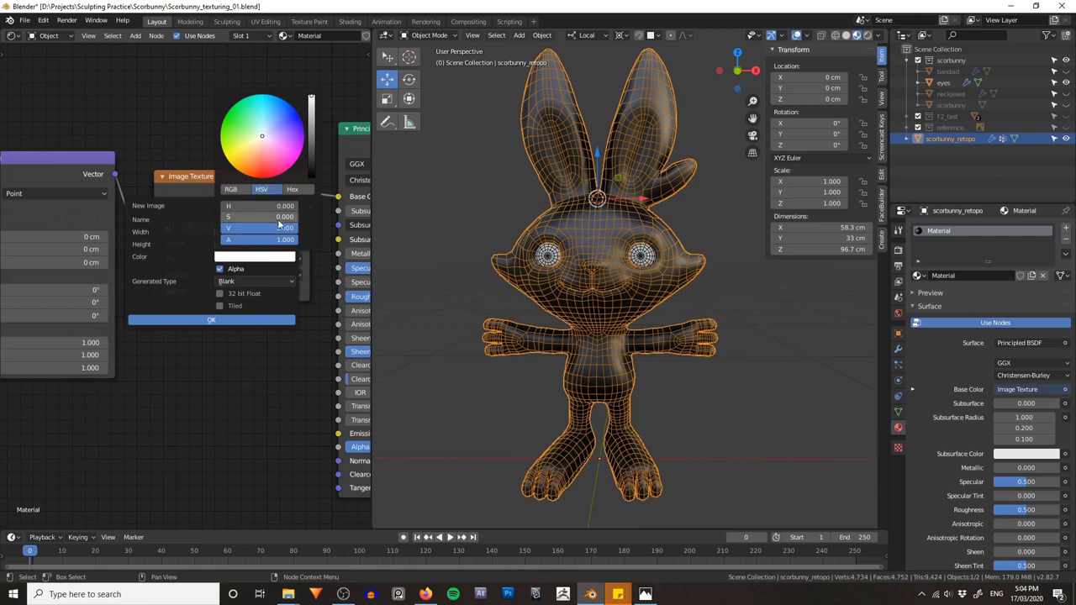
pyautogui.click(236, 321)
# Step: Switch the node editor area to the Image Editor and display the Untitled image in it
pyautogui.scroll(-2, 224, 225)
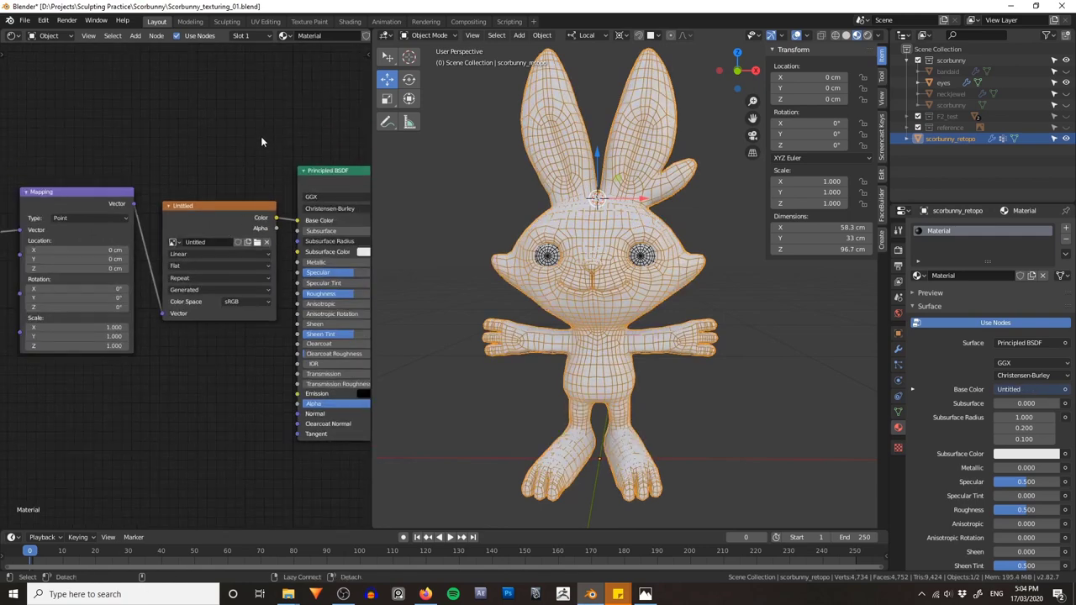
pyautogui.moveTo(639, 252); pyautogui.dragTo(685, 318, button='middle')
pyautogui.scroll(-2, 248, 323)
pyautogui.moveTo(186, 325); pyautogui.dragTo(211, 322, button='middle')
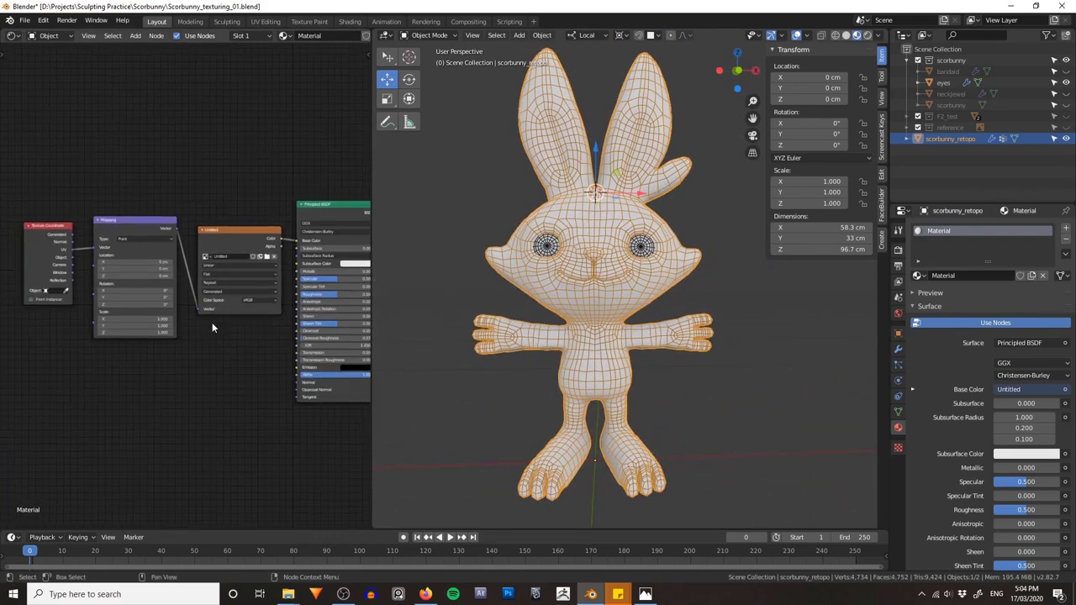
pyautogui.moveTo(224, 142); pyautogui.dragTo(191, 130, button='middle')
pyautogui.click(13, 36)
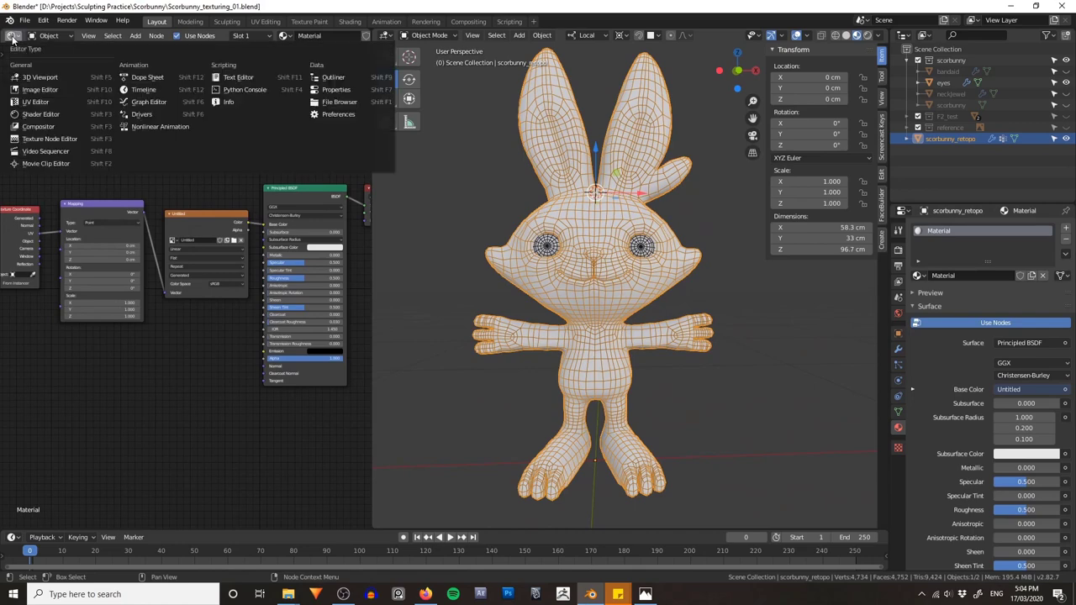
pyautogui.click(39, 90)
pyautogui.click(138, 36)
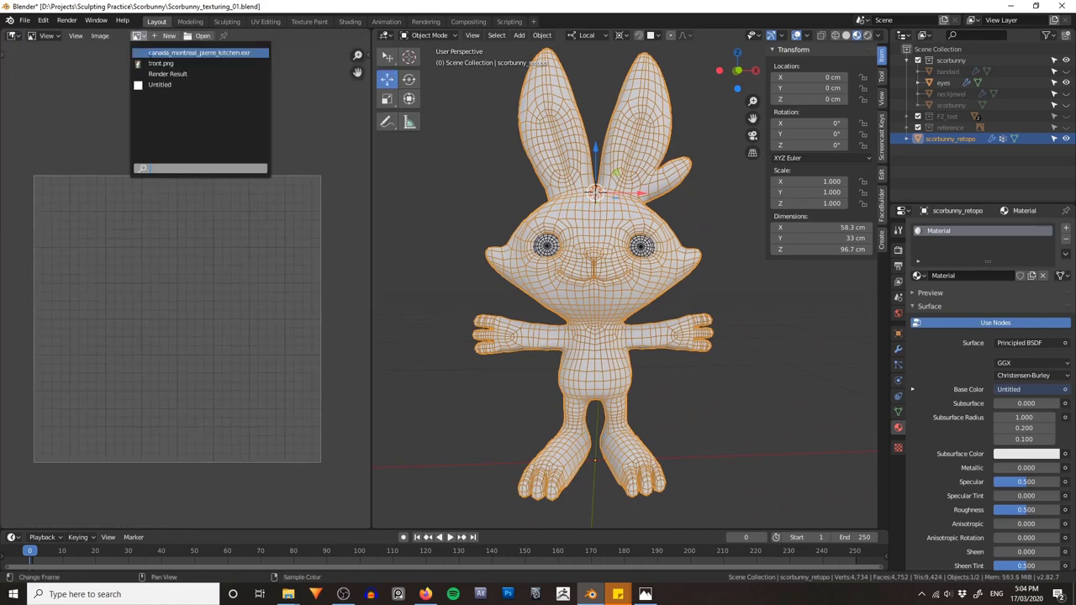
pyautogui.click(195, 85)
# Step: Rename the displayed blank image as scorbunny_diffuse
pyautogui.scroll(-4, 210, 163)
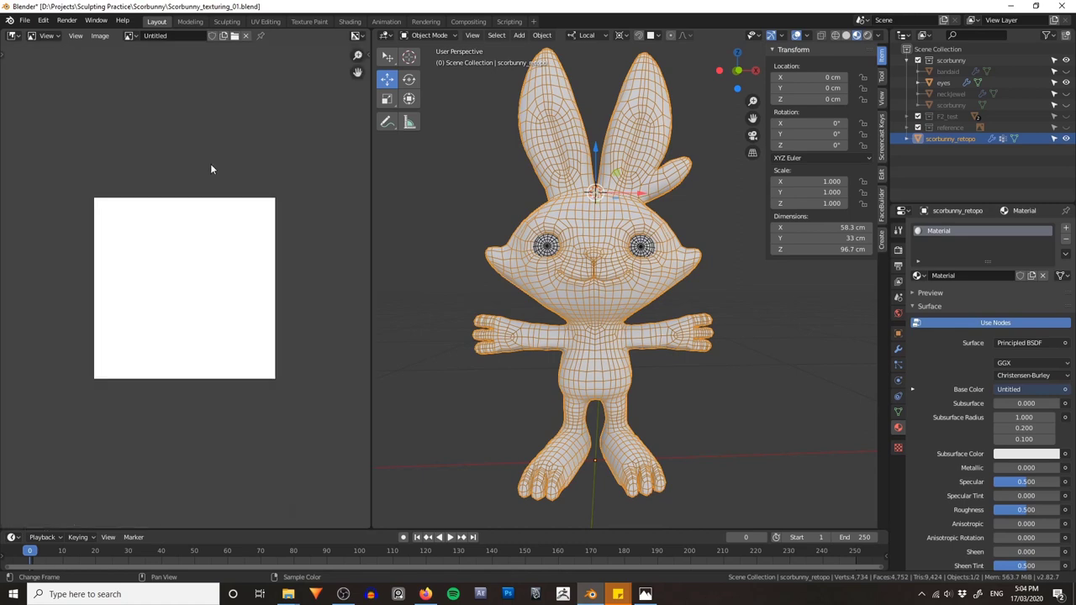
pyautogui.scroll(2, 213, 172)
pyautogui.scroll(-1, 223, 178)
pyautogui.click(162, 37)
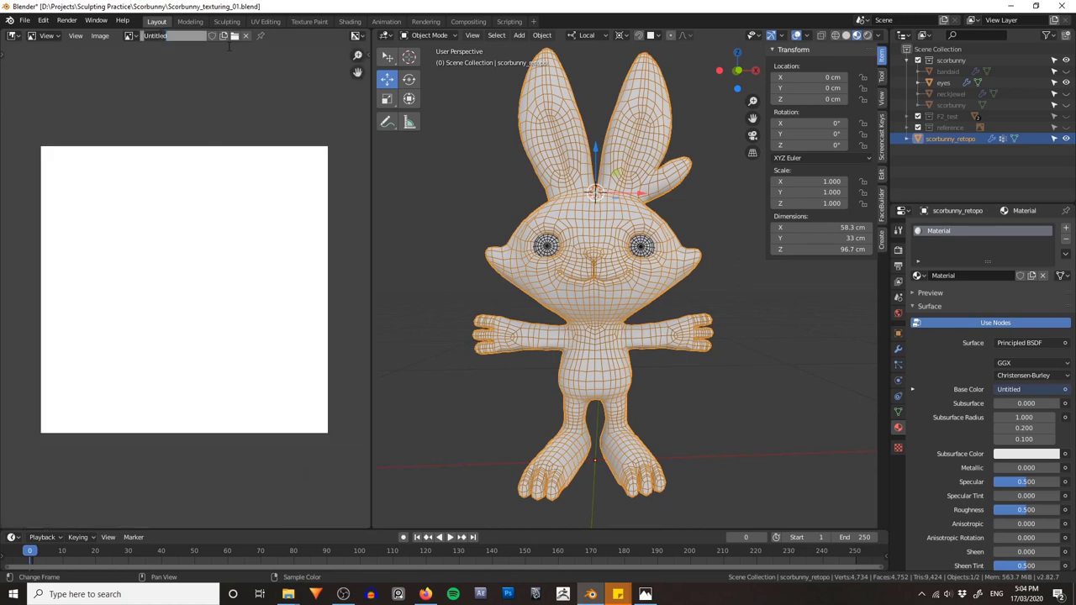
pyautogui.write('scorbunny_diffuse')
pyautogui.press('Return')
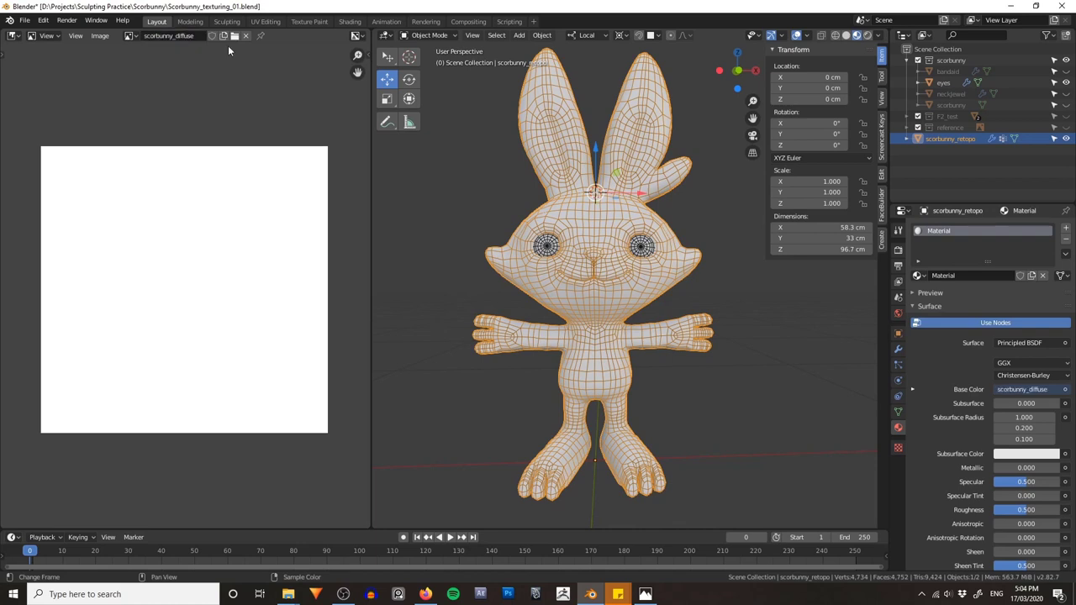
# Step: Save the white image as a PNG in the Scorbunny folder, overwriting scorbunny_diffuse_01.png
pyautogui.click(100, 36)
pyautogui.click(127, 141)
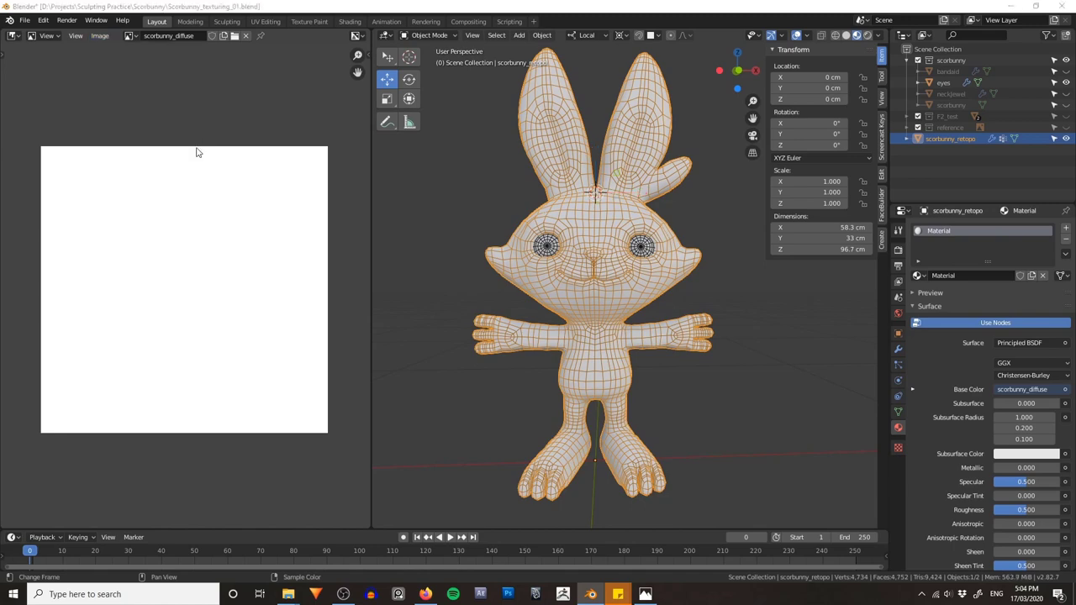
pyautogui.moveTo(428, 96); pyautogui.dragTo(429, 42)
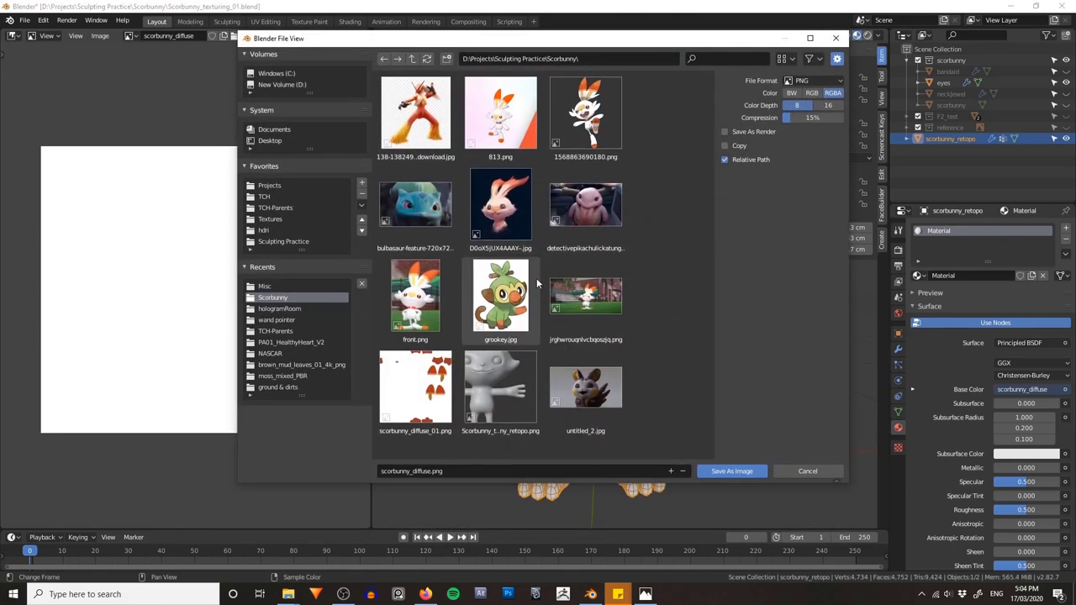
pyautogui.scroll(-1, 417, 368)
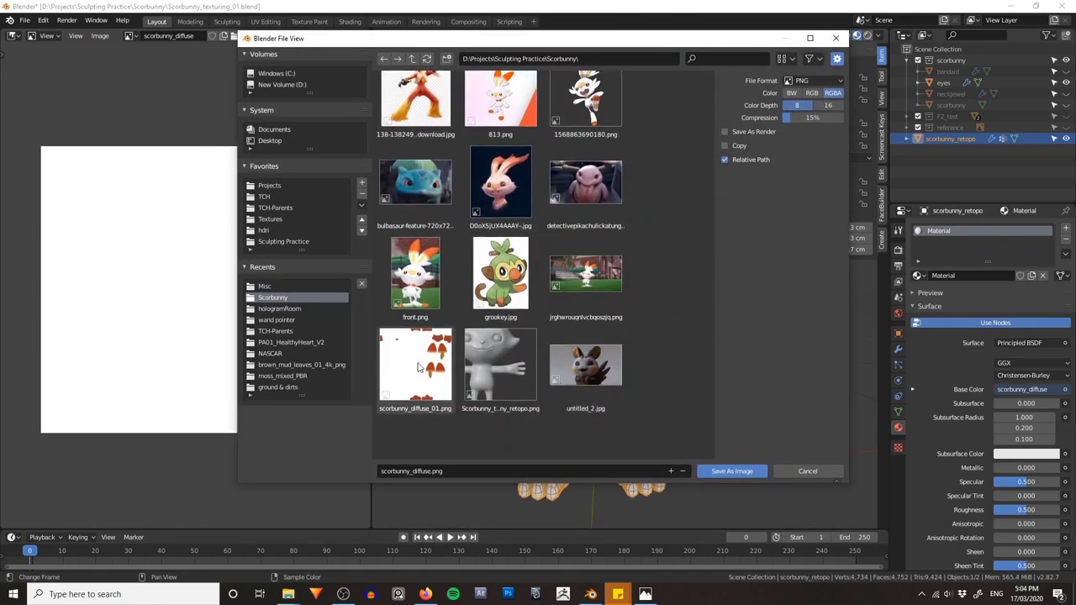
pyautogui.click(418, 367)
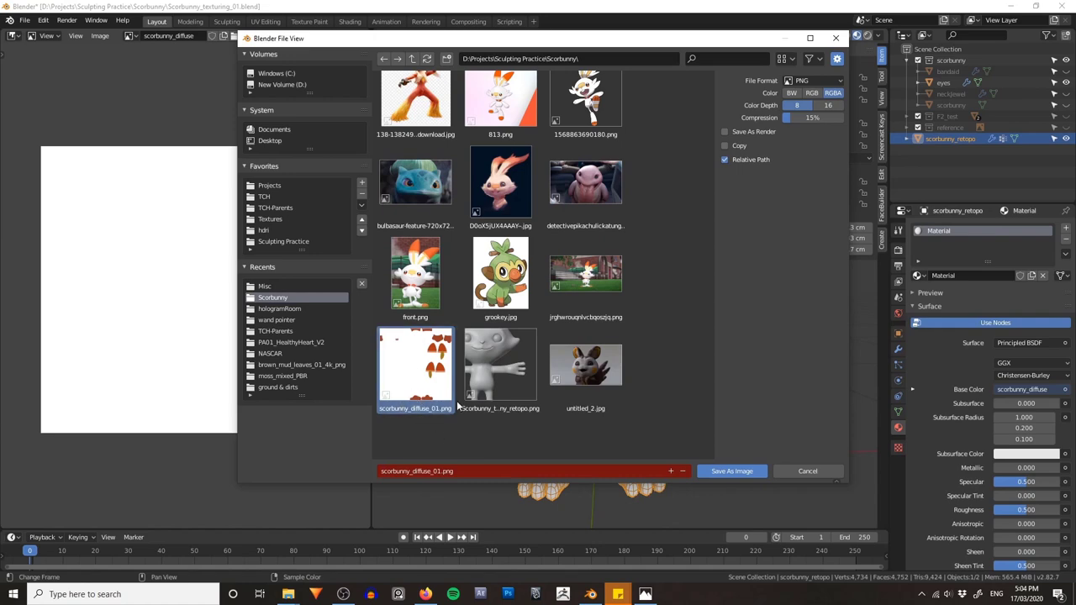
pyautogui.click(728, 471)
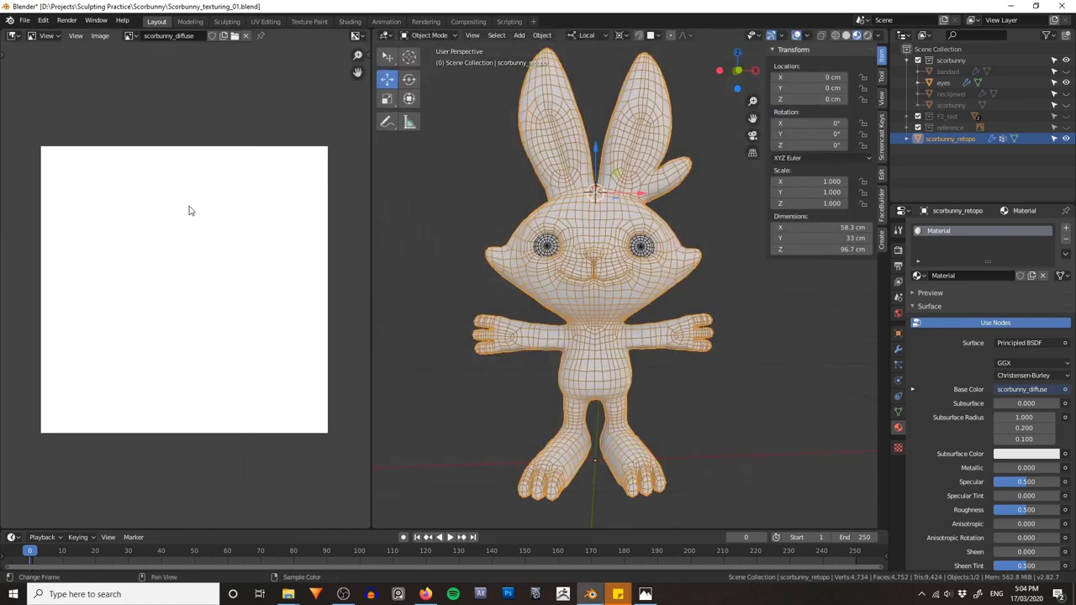
# Step: Enable the character's Subdivision Surface modifier in the viewport and set its Viewport subdivisions to 2
pyautogui.moveTo(656, 271); pyautogui.dragTo(679, 263, button='middle')
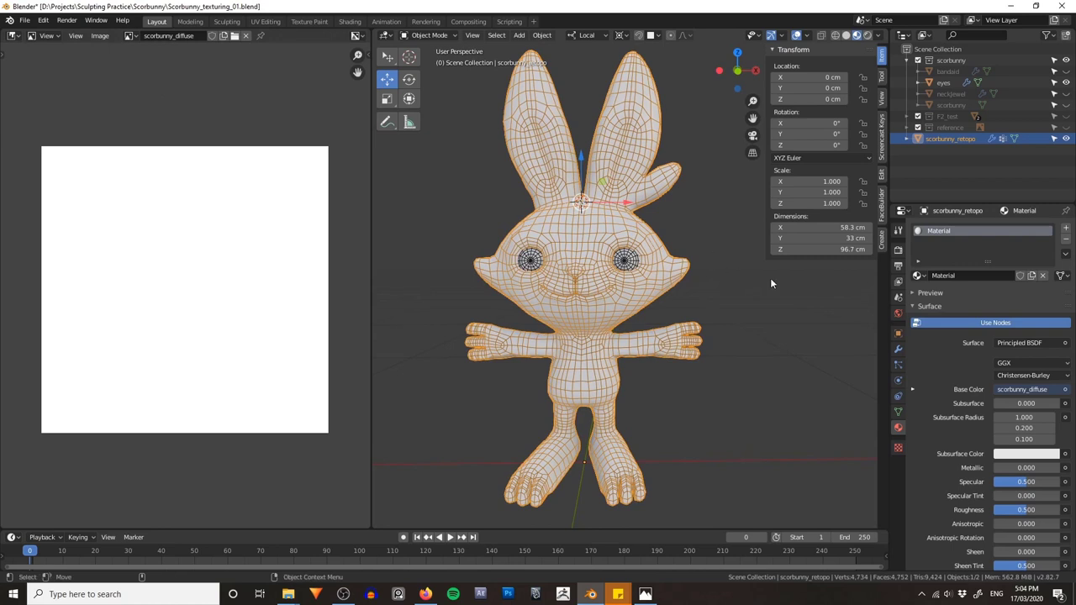
pyautogui.moveTo(770, 277); pyautogui.dragTo(716, 234, button='middle')
pyautogui.click(898, 349)
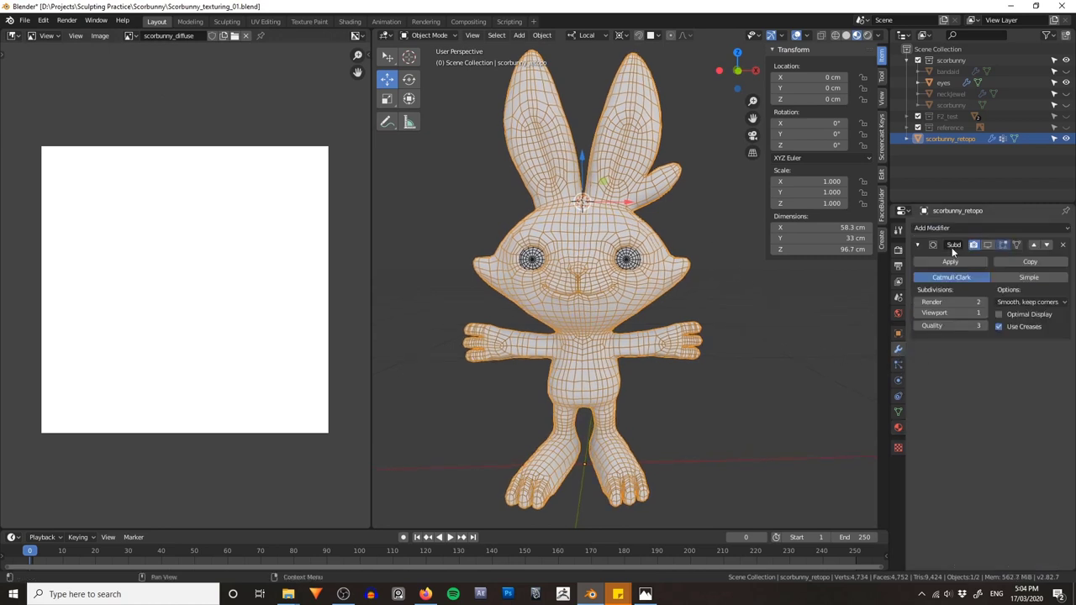
pyautogui.click(989, 246)
pyautogui.scroll(3, 761, 299)
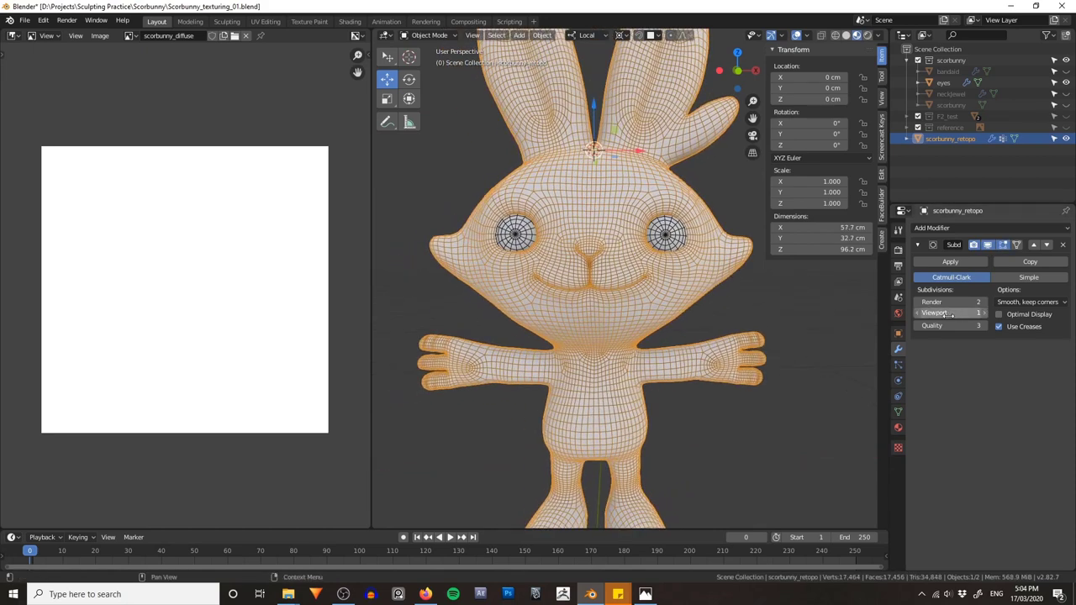
pyautogui.moveTo(734, 317); pyautogui.dragTo(773, 294, button='middle')
pyautogui.click(983, 314)
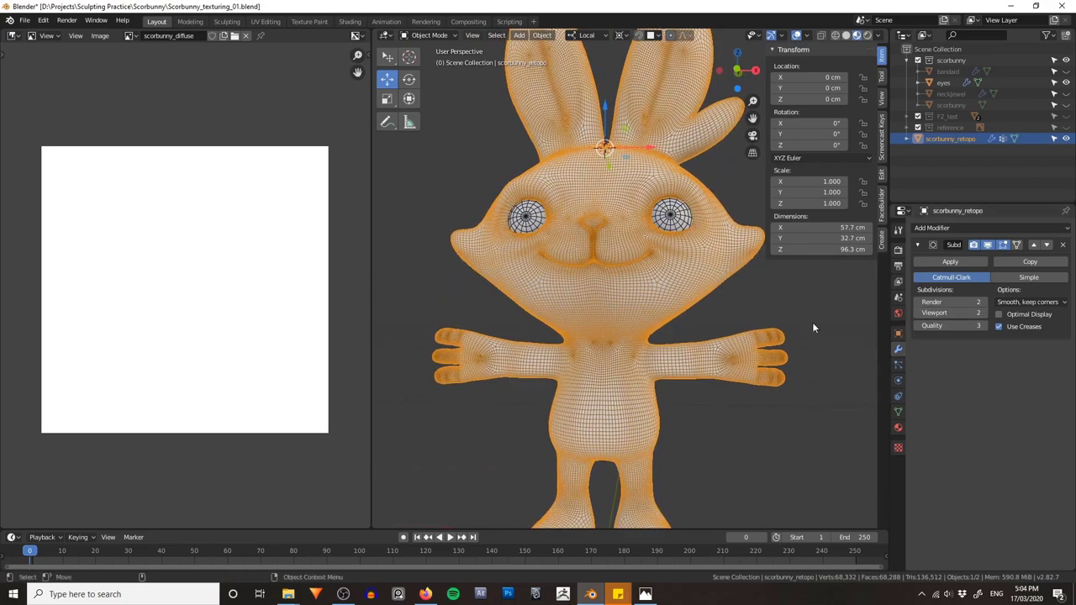
# Step: Lower the Subdivision Surface modifier's Viewport subdivisions to 1 and look at the character in front view
pyautogui.moveTo(813, 328); pyautogui.dragTo(737, 298, button='middle')
pyautogui.click(918, 313)
pyautogui.press('`')
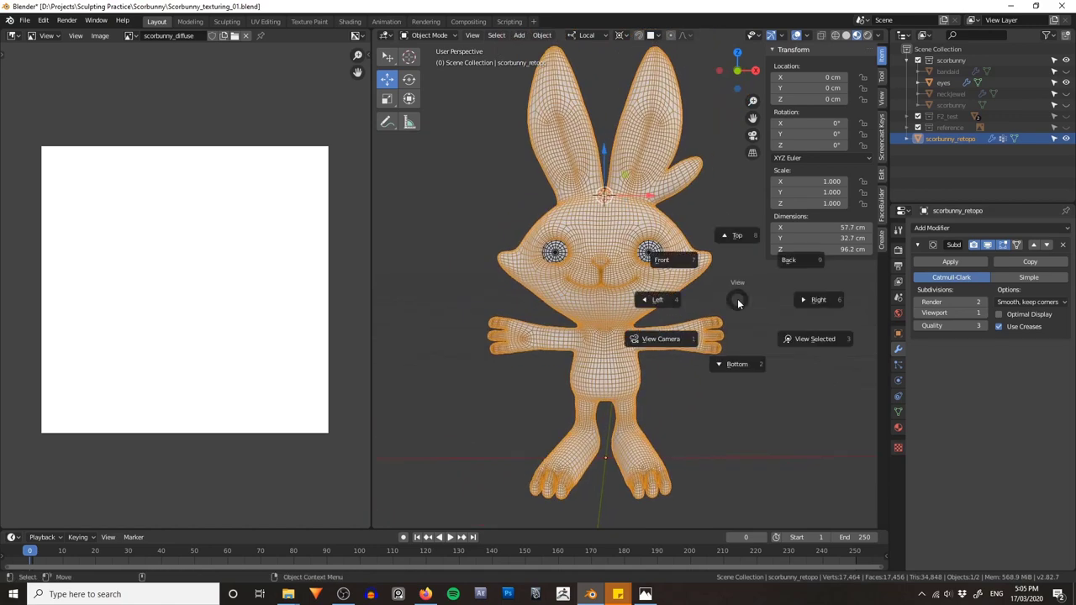
pyautogui.click(677, 254)
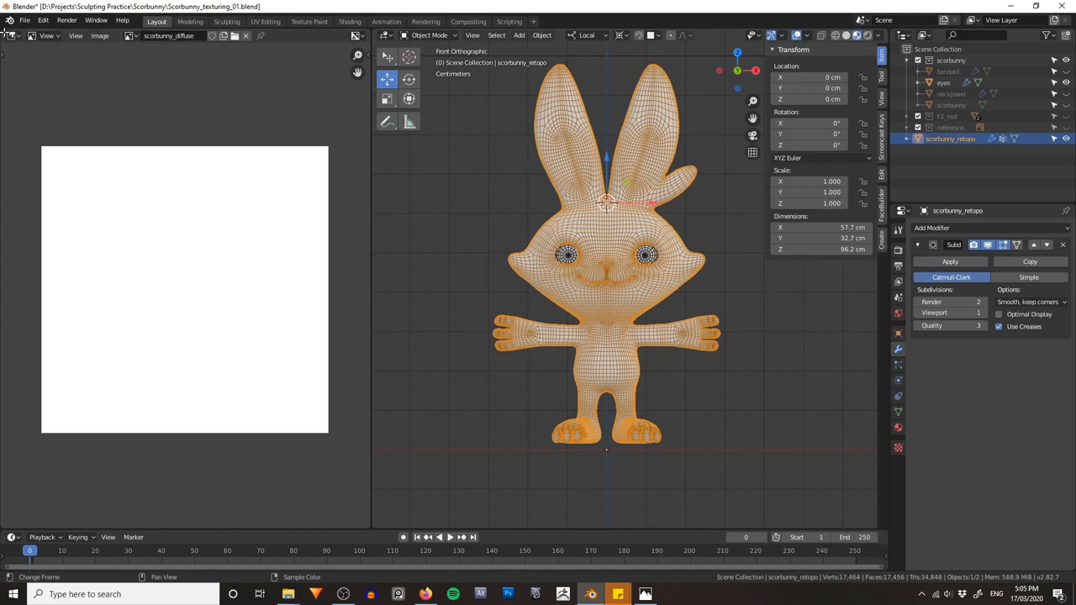
# Step: Split the Image Editor into two stacked areas and display front.png in the upper one
pyautogui.moveTo(5, 34); pyautogui.dragTo(8, 278)
pyautogui.click(130, 35)
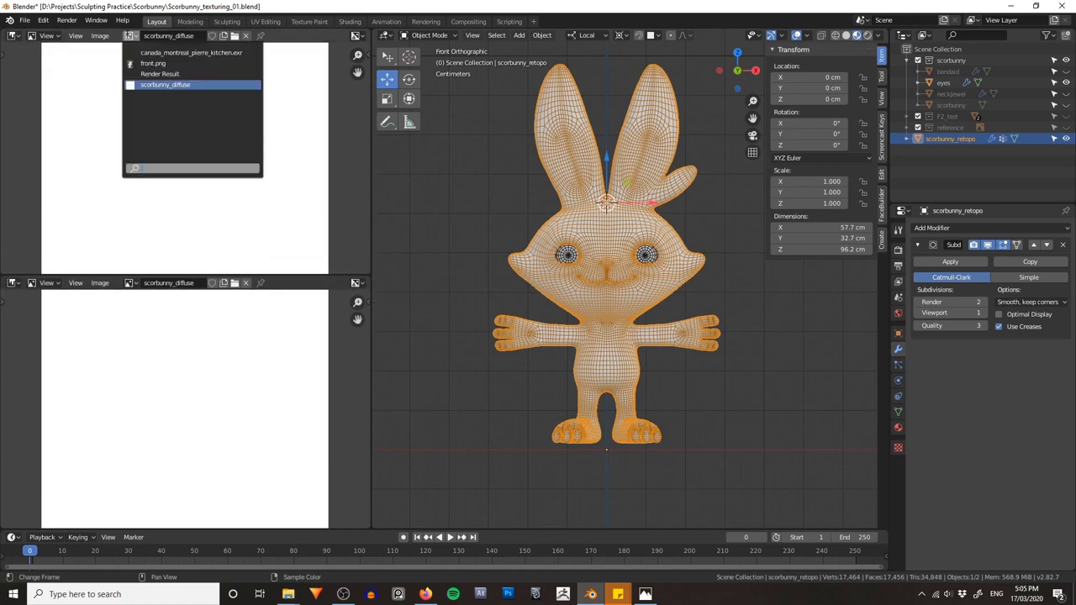
pyautogui.click(151, 63)
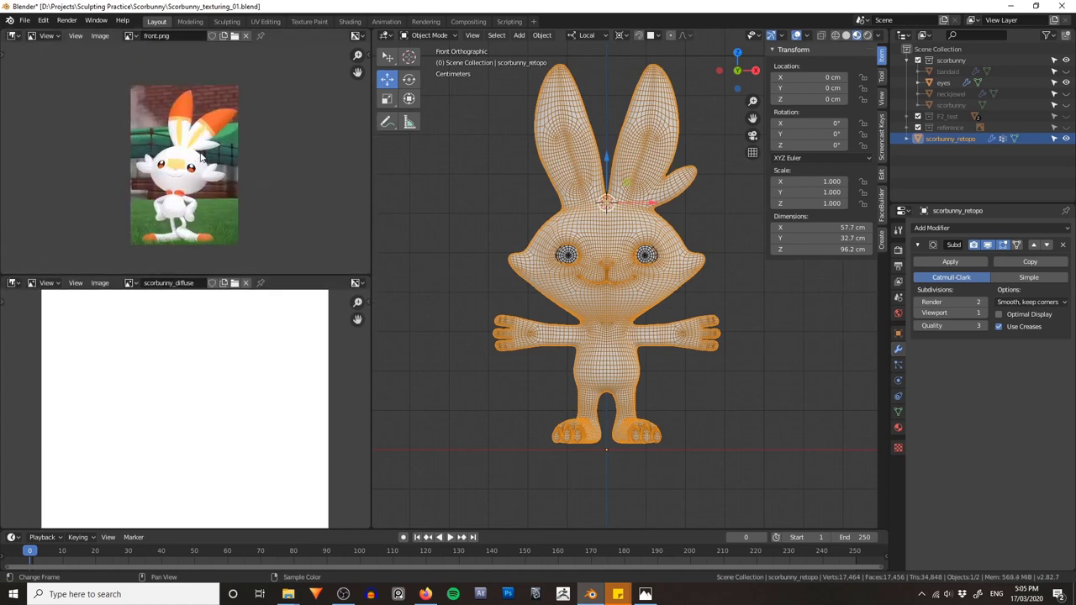
# Step: Examine the front.png reference for the colour markings on the ears, face, neck and feet
pyautogui.scroll(2, 202, 155)
pyautogui.scroll(-1, 269, 195)
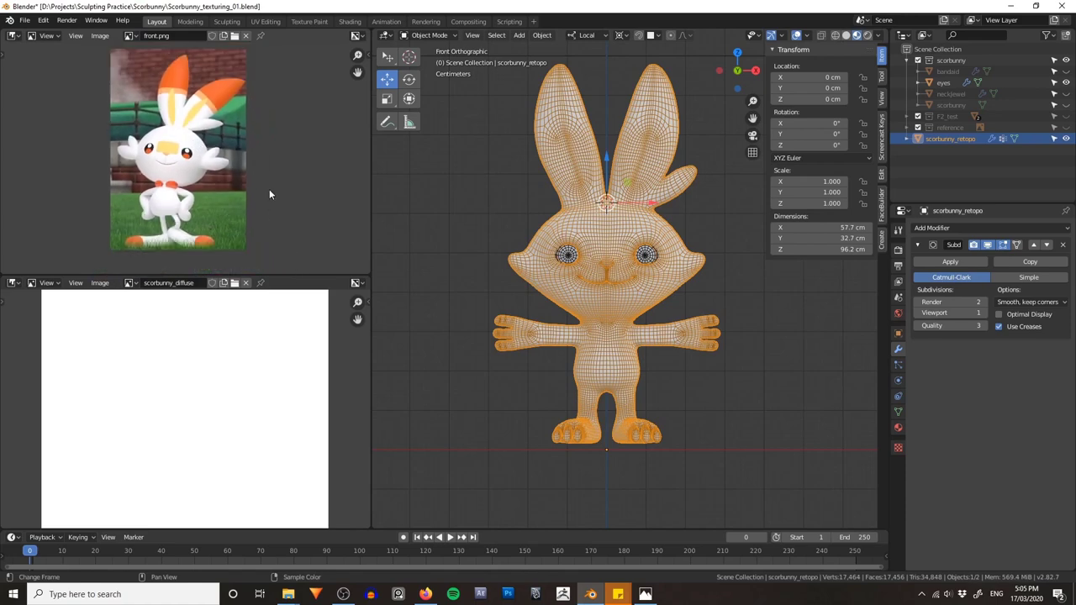
pyautogui.moveTo(269, 195)
pyautogui.mouseDown(button='middle')
pyautogui.moveTo(271, 205)
pyautogui.moveTo(254, 183)
pyautogui.mouseUp(button='middle')
pyautogui.scroll(1, 269, 200)
pyautogui.moveTo(206, 262); pyautogui.dragTo(206, 255, button='middle')
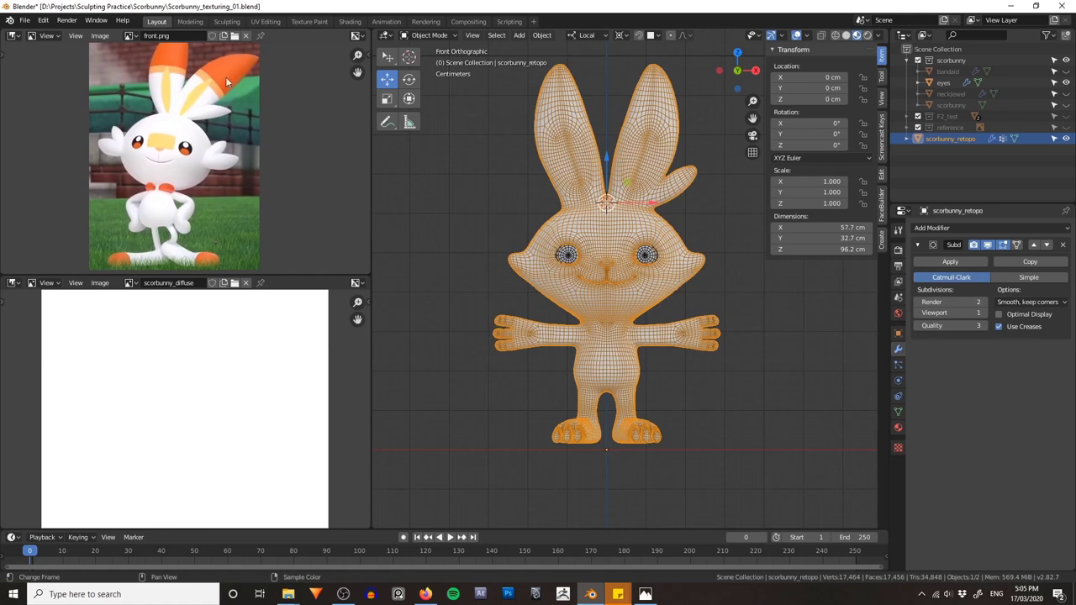
pyautogui.scroll(-1, 235, 125)
pyautogui.scroll(2, 236, 129)
pyautogui.scroll(-2, 216, 168)
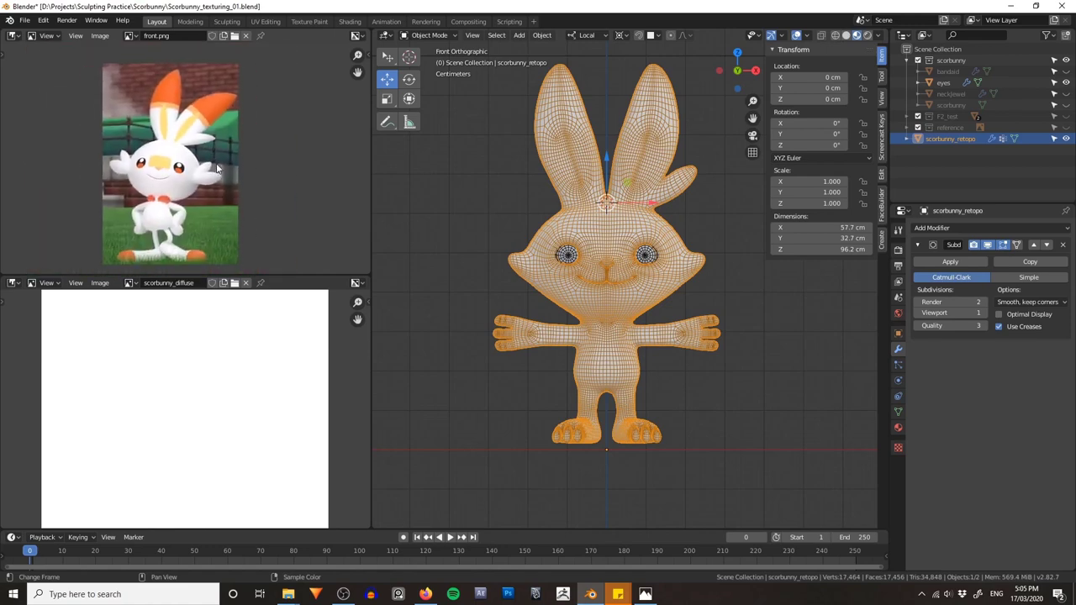
pyautogui.scroll(3, 229, 172)
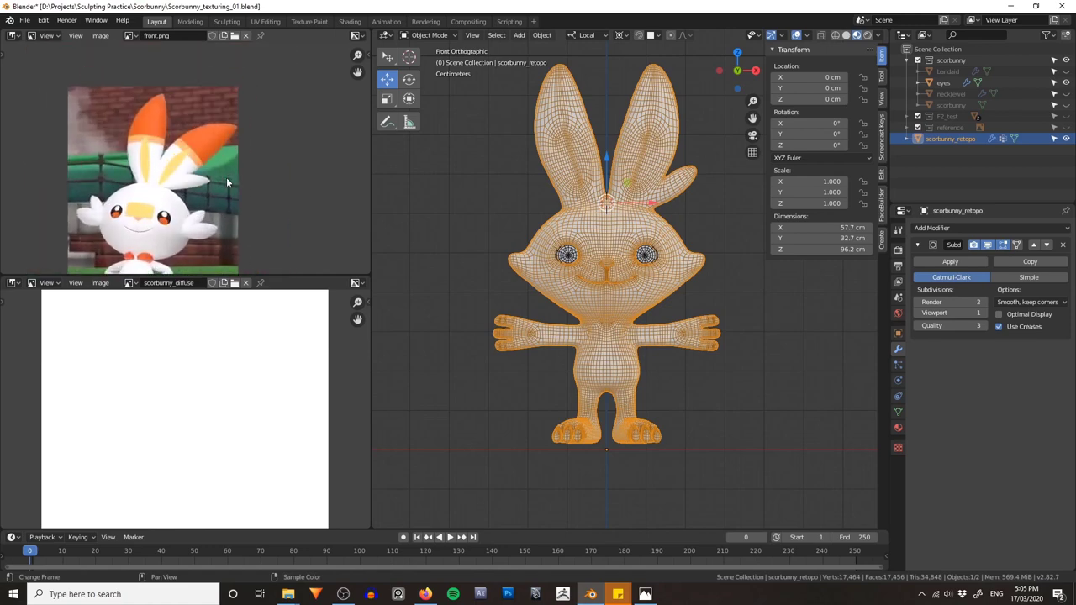
pyautogui.scroll(-1, 223, 160)
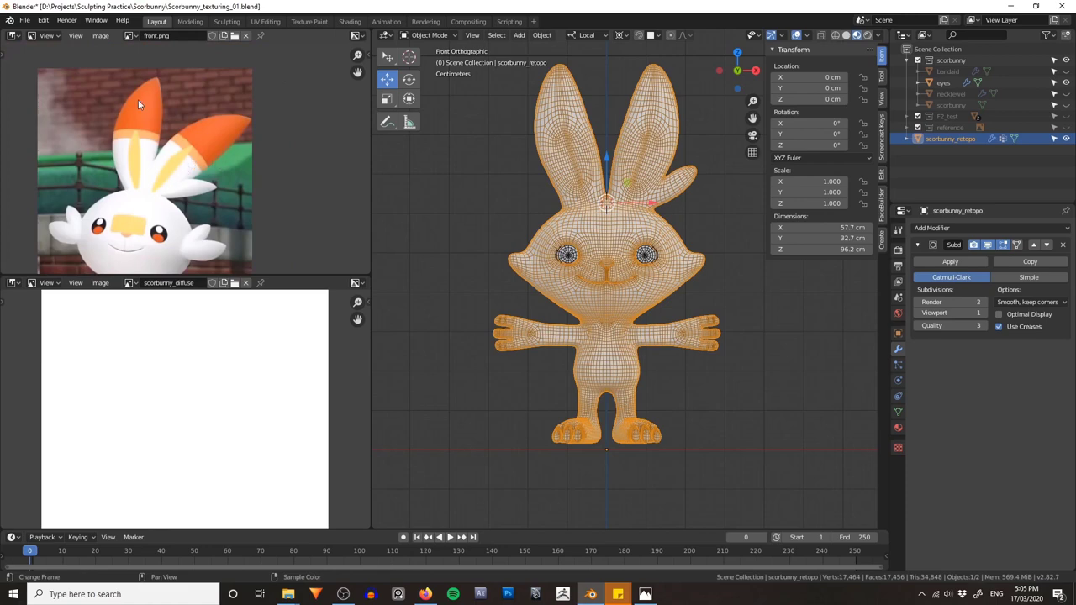
pyautogui.scroll(-2, 164, 155)
pyautogui.scroll(2, 185, 202)
pyautogui.scroll(-2, 186, 189)
pyautogui.scroll(3, 188, 172)
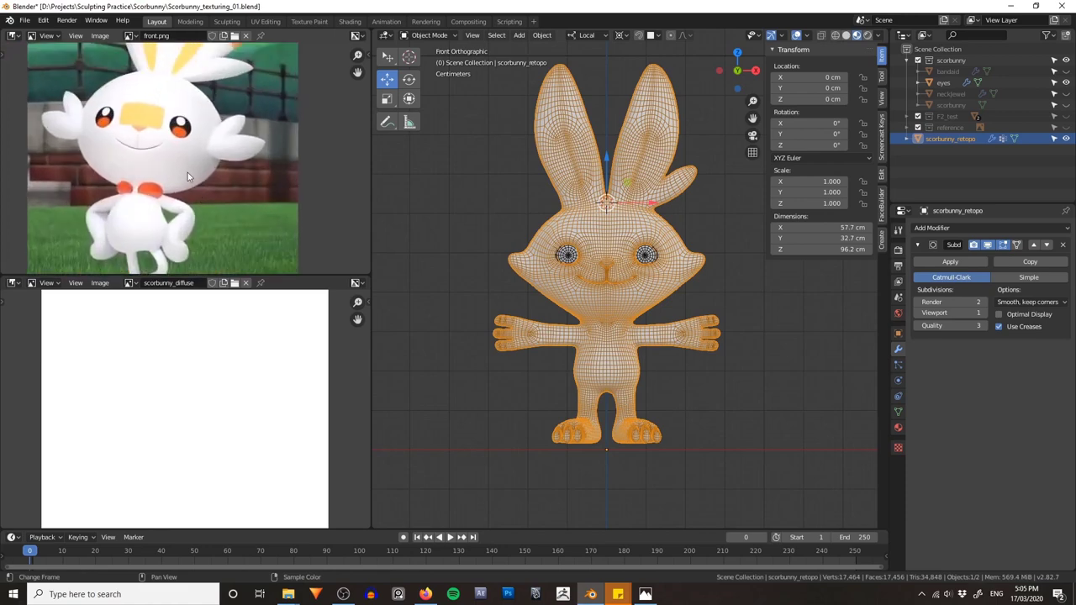
pyautogui.scroll(2, 187, 172)
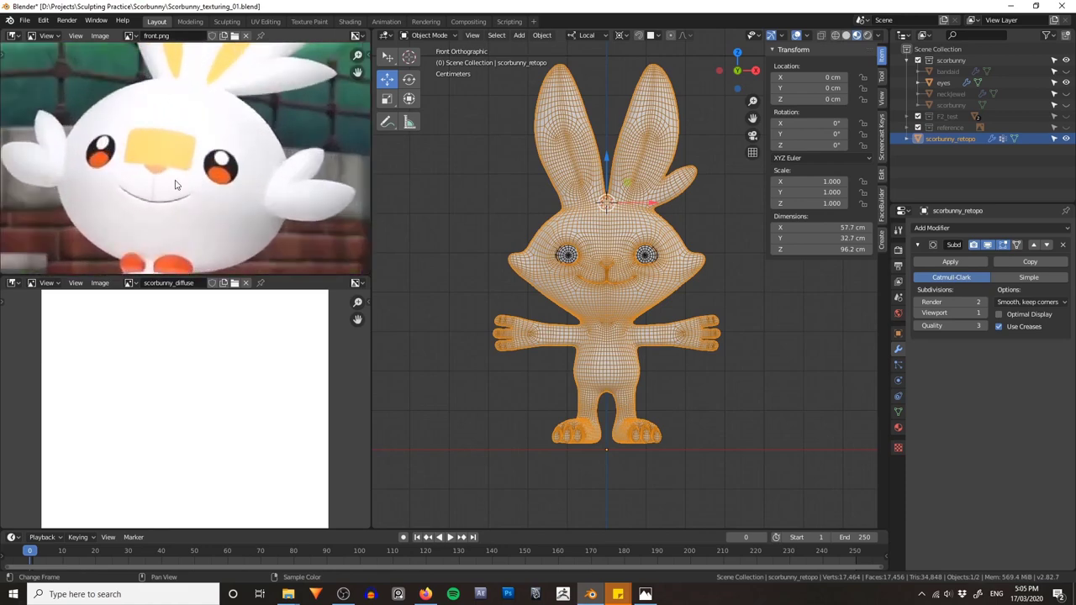
pyautogui.scroll(-1, 175, 181)
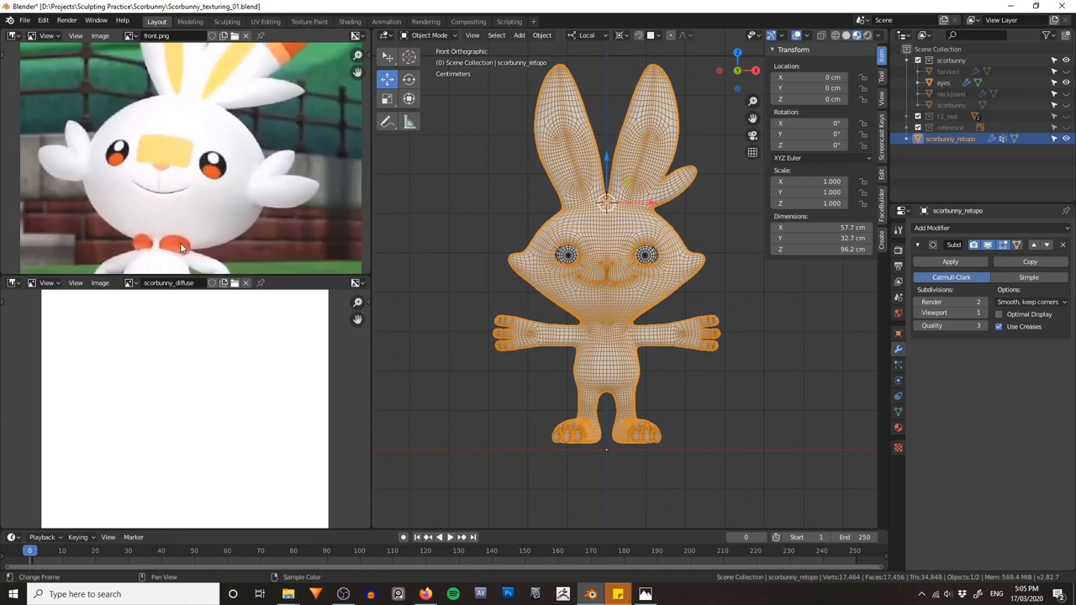
pyautogui.scroll(-5, 206, 179)
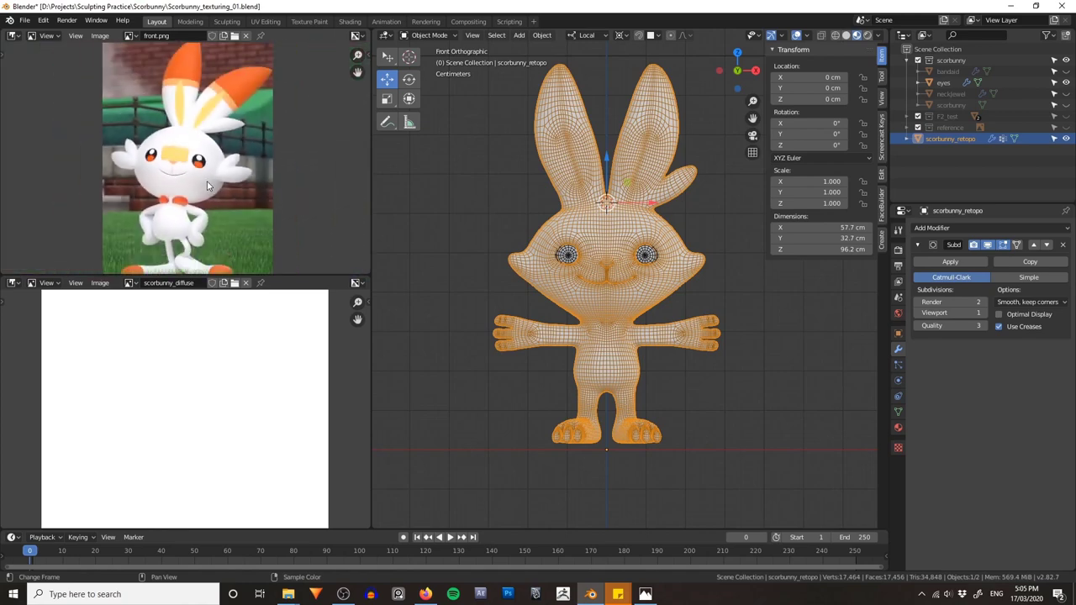
pyautogui.scroll(-1, 209, 179)
pyautogui.scroll(1, 209, 179)
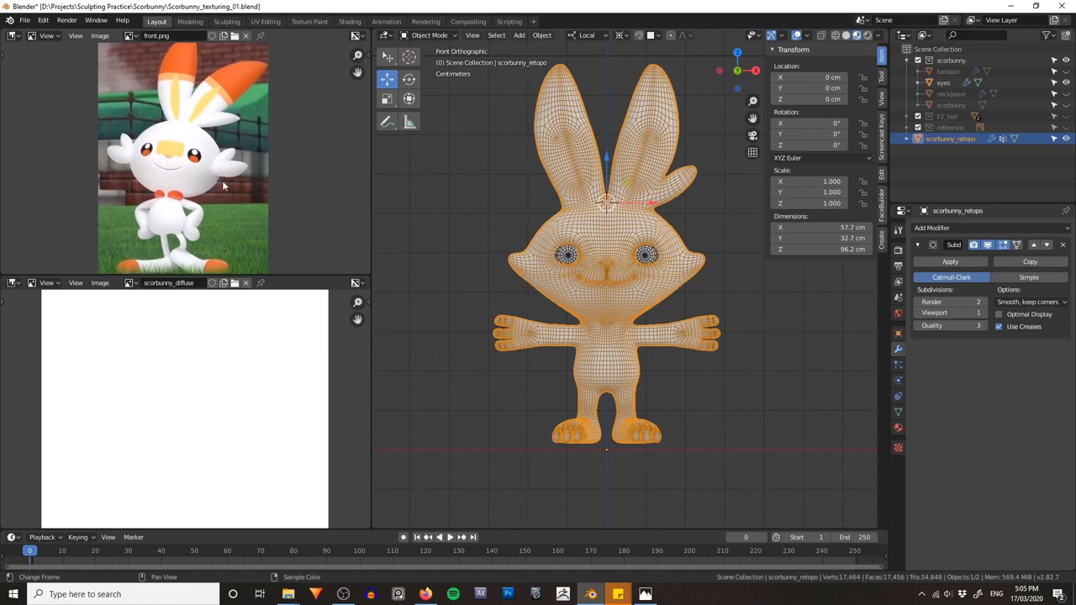
pyautogui.scroll(5, 222, 180)
pyautogui.scroll(2, 225, 175)
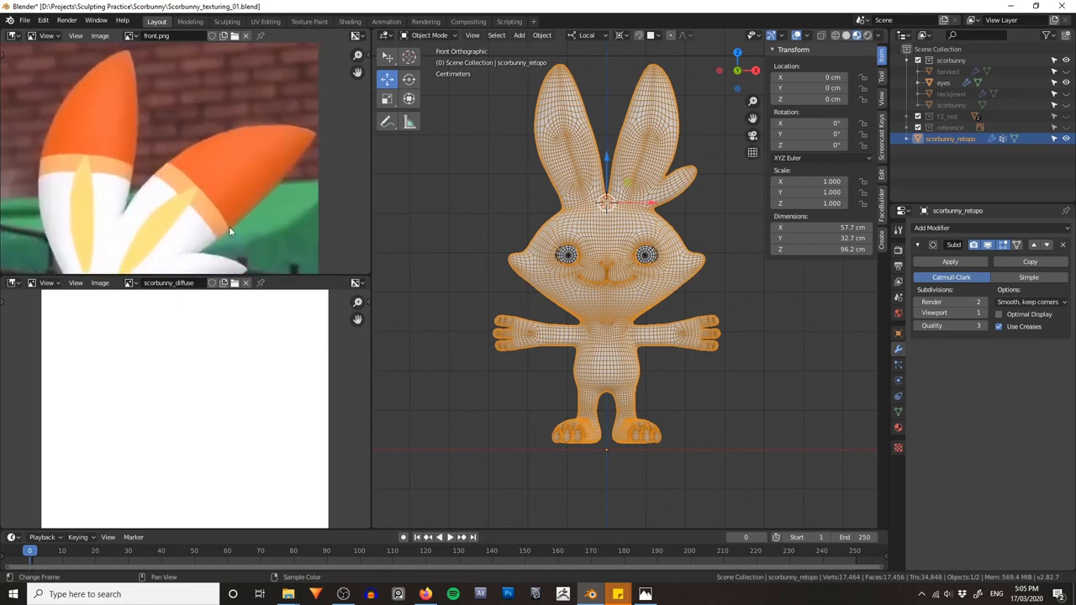
pyautogui.scroll(-4, 229, 226)
pyautogui.scroll(3, 204, 166)
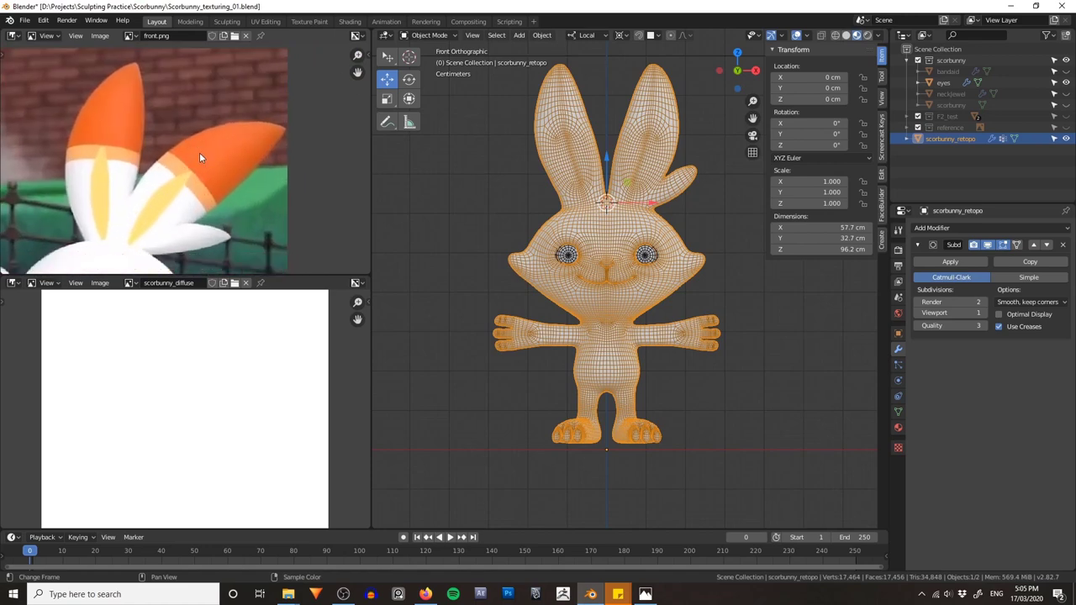
# Step: Switch the scorbunny_retopo mesh from Object Mode to Texture Paint mode, with the head and ears framed
pyautogui.scroll(3, 693, 274)
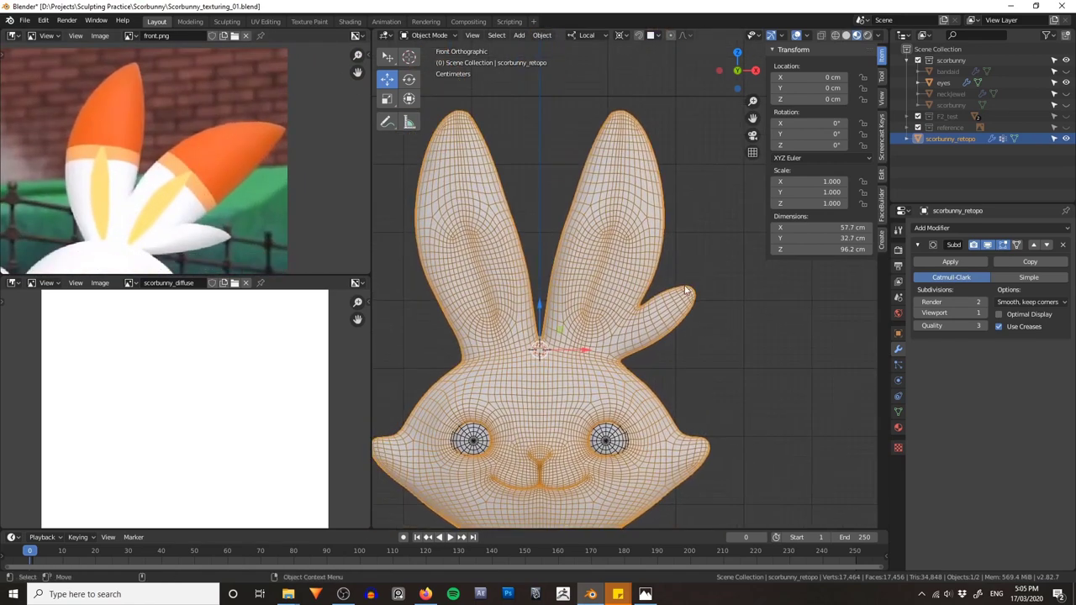
pyautogui.hotkey('ctrl', 'Tab')
pyautogui.click(749, 245)
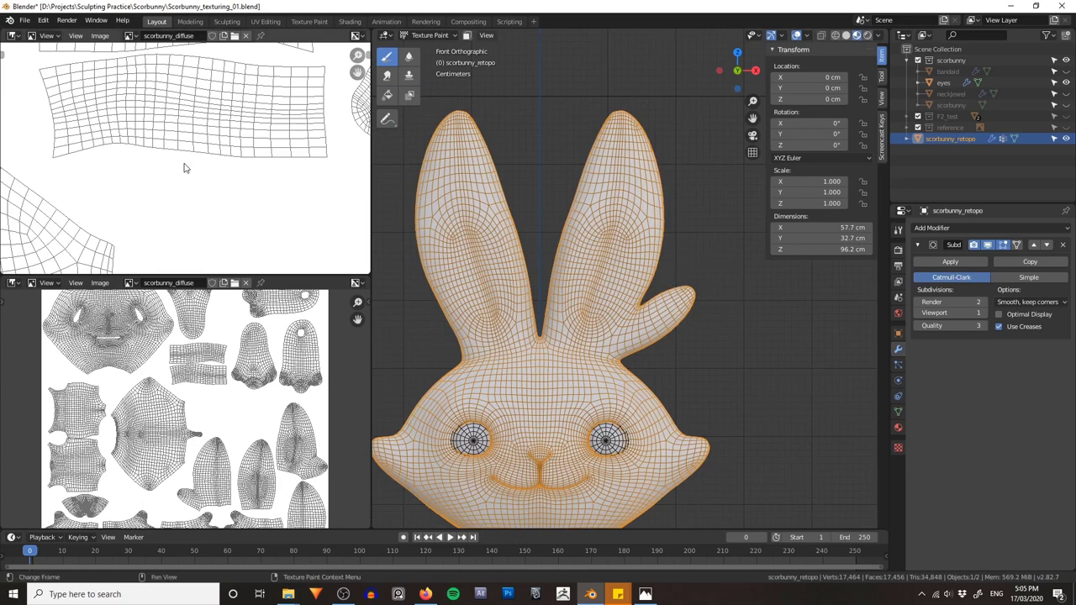
# Step: Display the front.png reference in the lower Image Editor, keeping scorbunny_diffuse in the upper one
pyautogui.scroll(-2, 185, 168)
pyautogui.scroll(3, 187, 165)
pyautogui.click(13, 284)
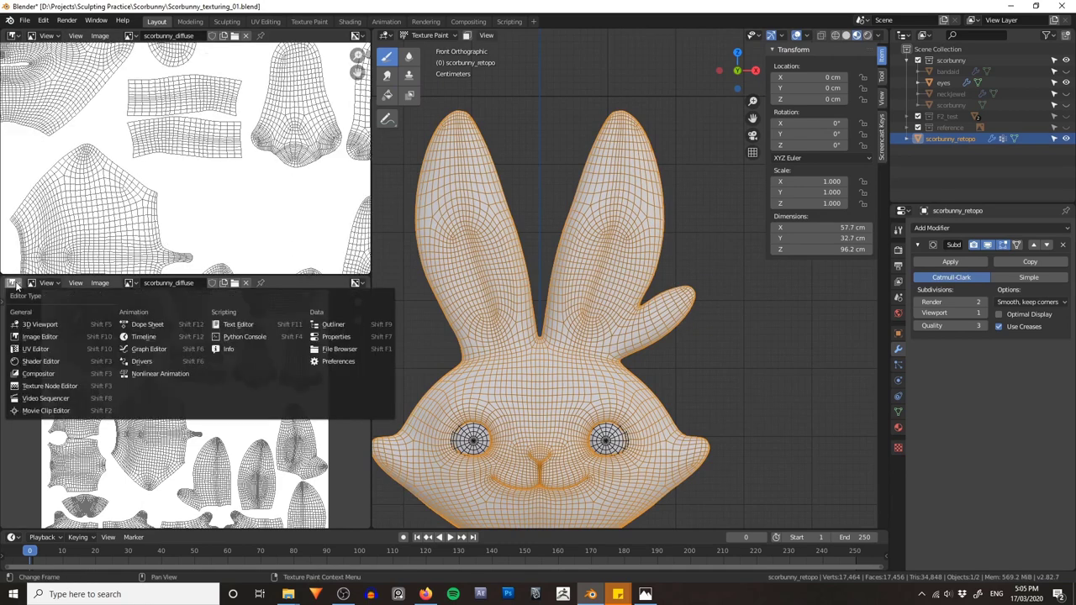
pyautogui.click(131, 283)
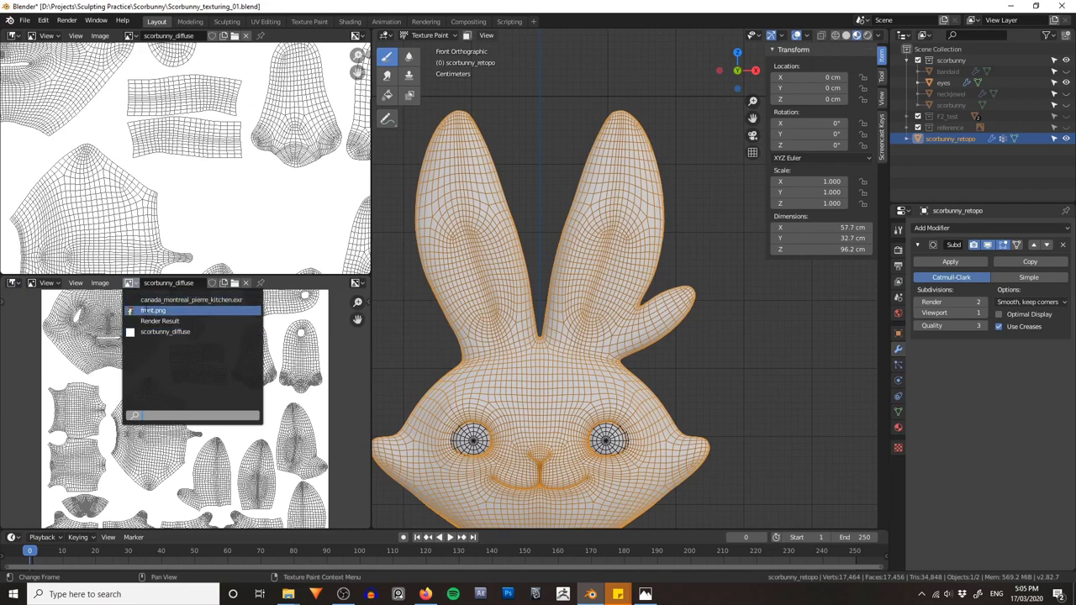
pyautogui.click(147, 310)
pyautogui.scroll(3, 270, 366)
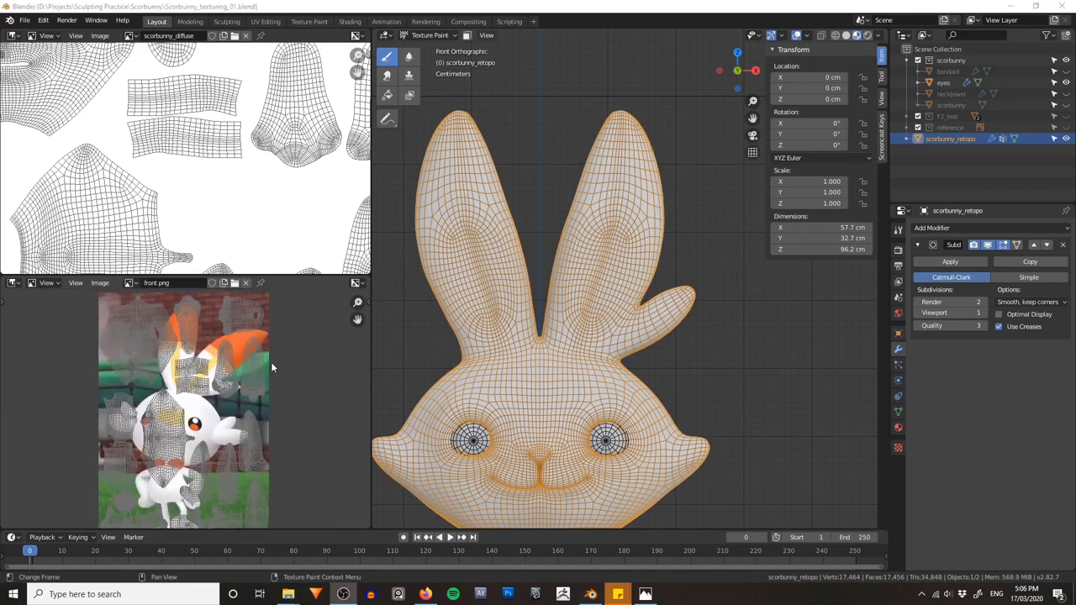
# Step: Turn off Display Texture Paint UVs for the front.png reference editor
pyautogui.click(75, 282)
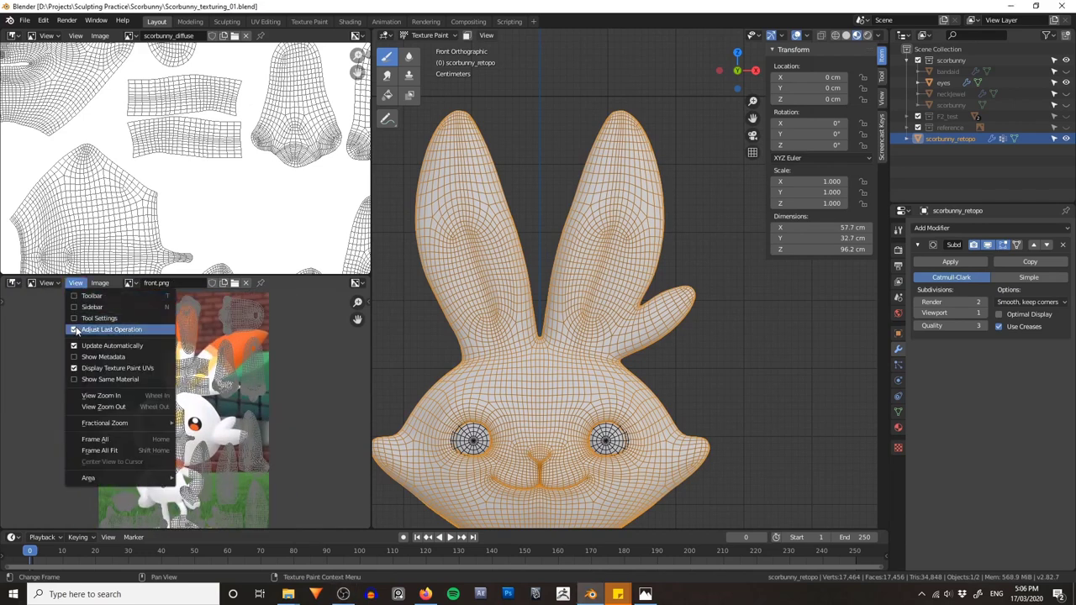
pyautogui.click(99, 368)
pyautogui.scroll(3, 222, 382)
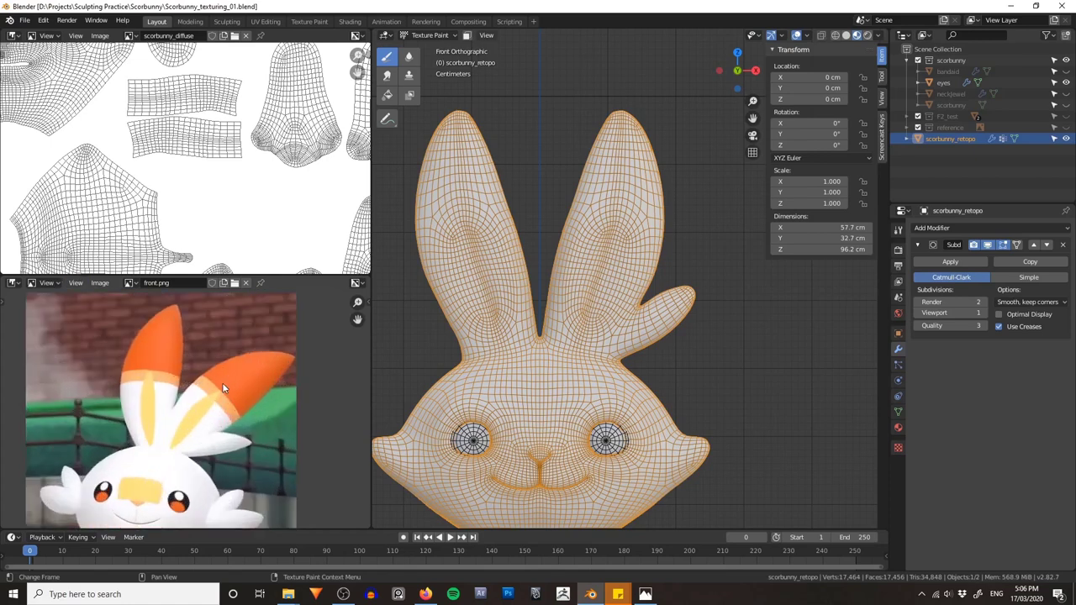
# Step: Fit the whole scorbunny_diffuse UV layout in its editor and make that area slightly taller
pyautogui.scroll(-4, 241, 152)
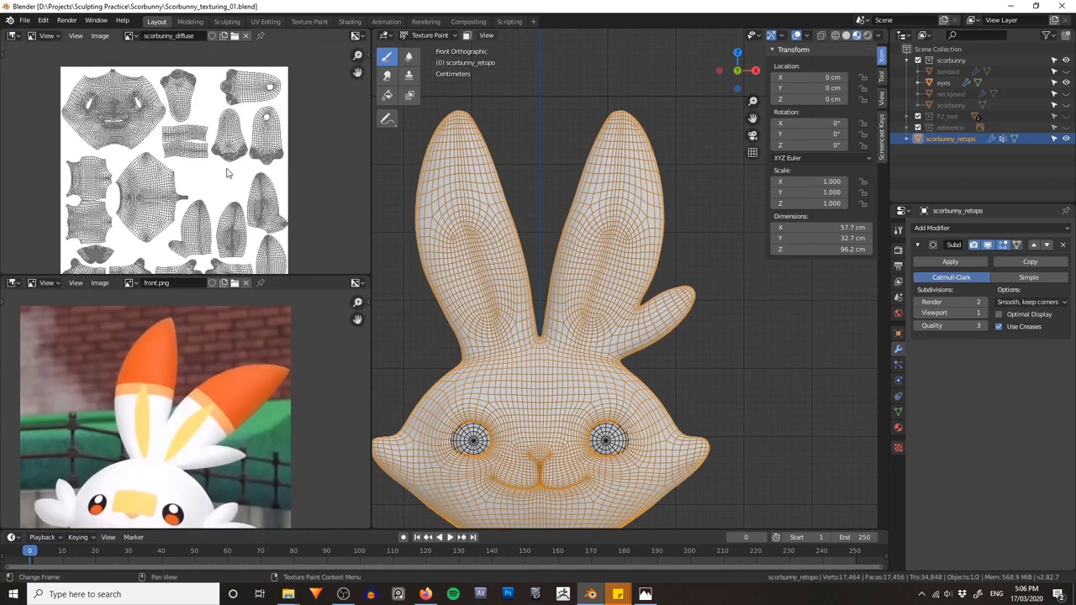
pyautogui.moveTo(230, 174); pyautogui.dragTo(232, 148, button='middle')
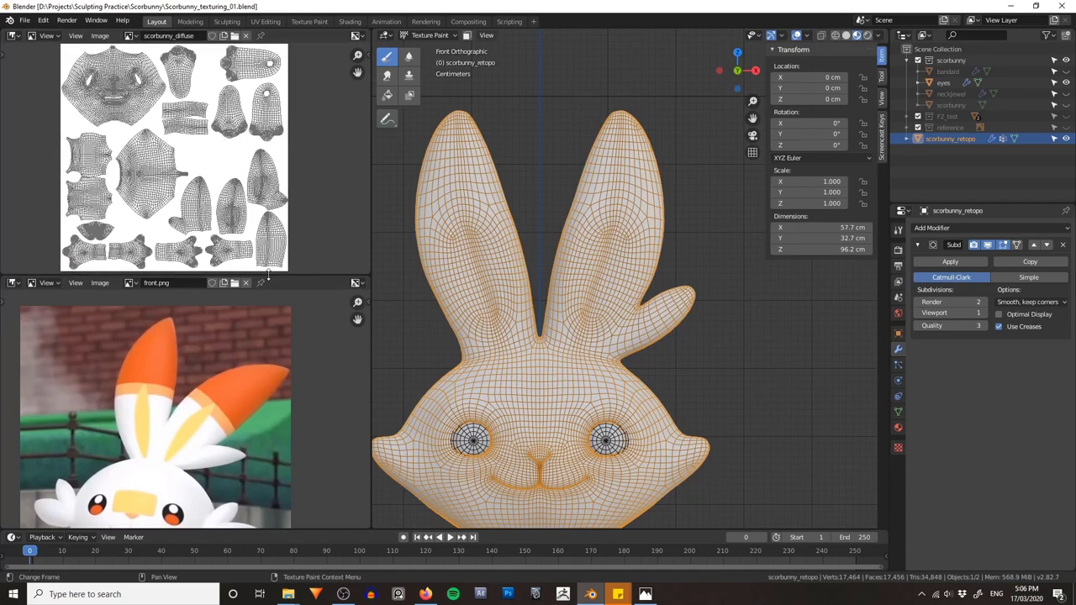
pyautogui.moveTo(272, 278); pyautogui.dragTo(272, 285)
# Step: Sample the orange of the ear tip in front.png as the Draw brush's primary colour
pyautogui.hotkey('ctrl', 'Tab')
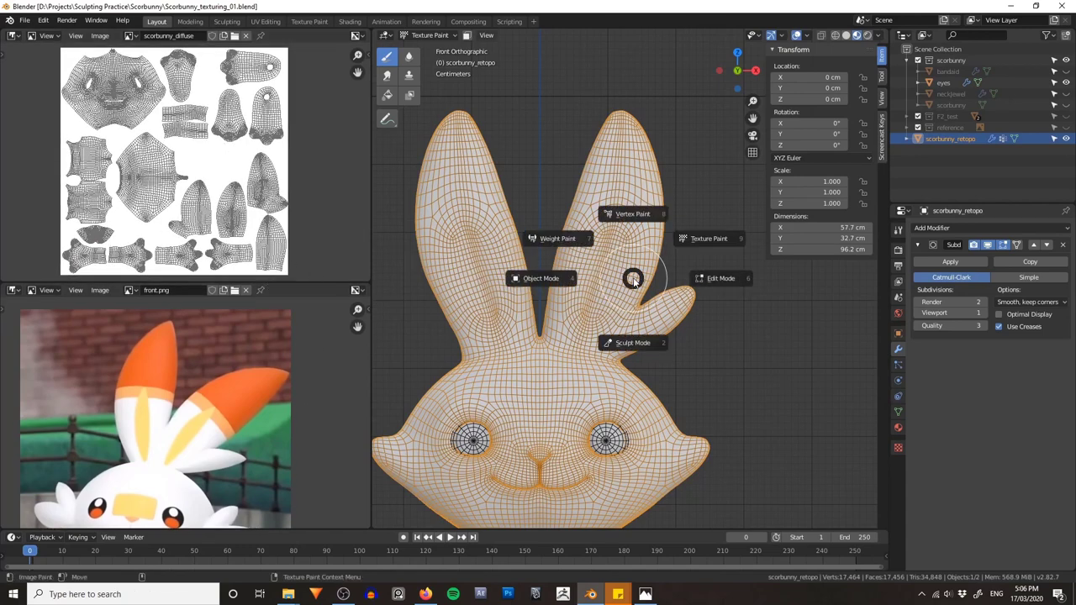
pyautogui.click(701, 249)
pyautogui.click(898, 230)
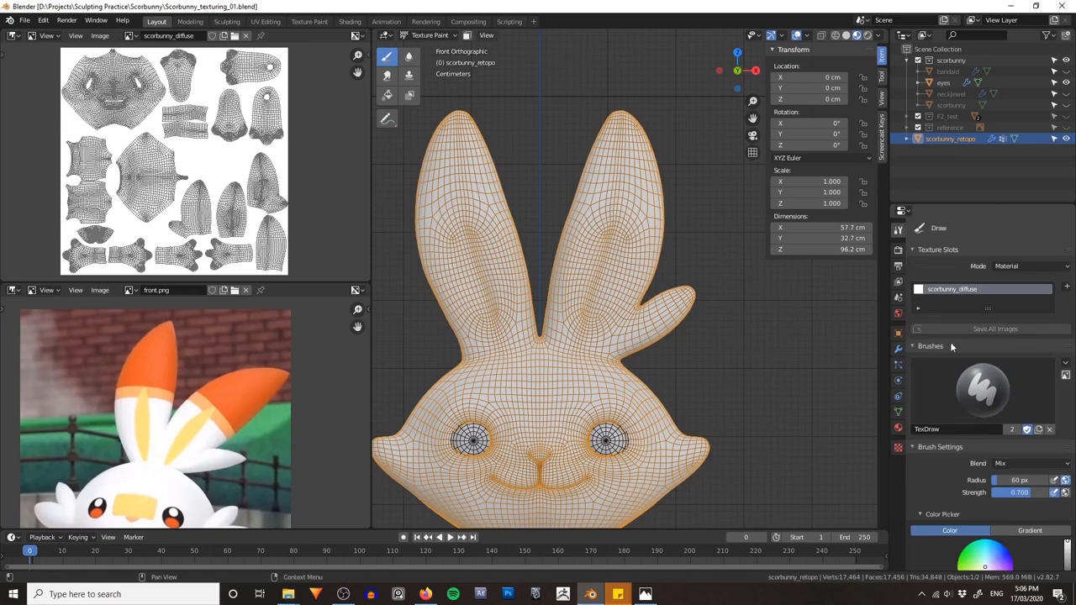
pyautogui.scroll(-5, 967, 378)
pyautogui.scroll(-1, 957, 393)
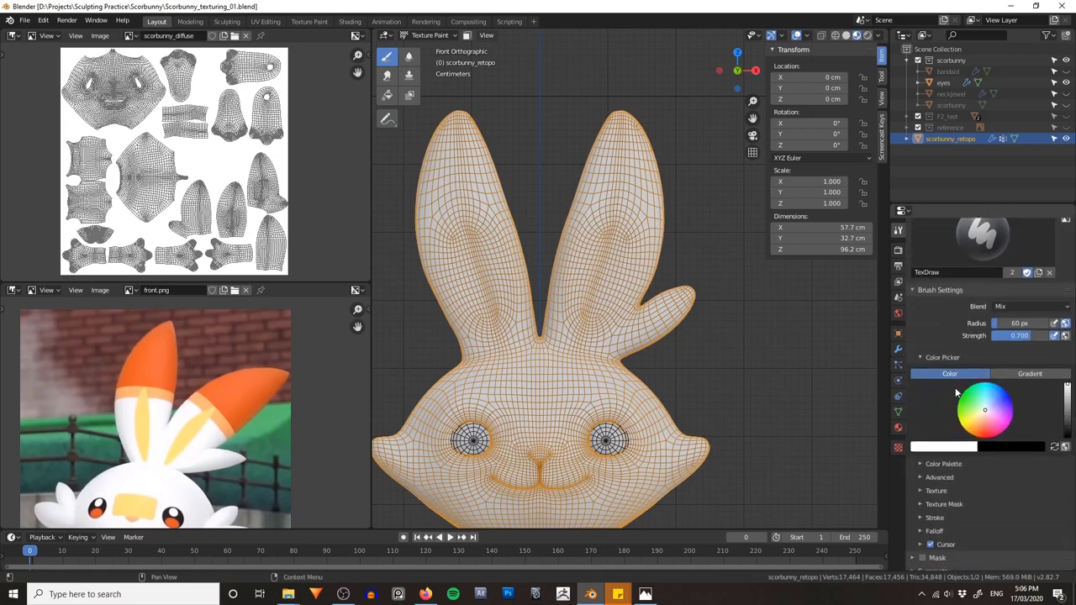
pyautogui.click(963, 448)
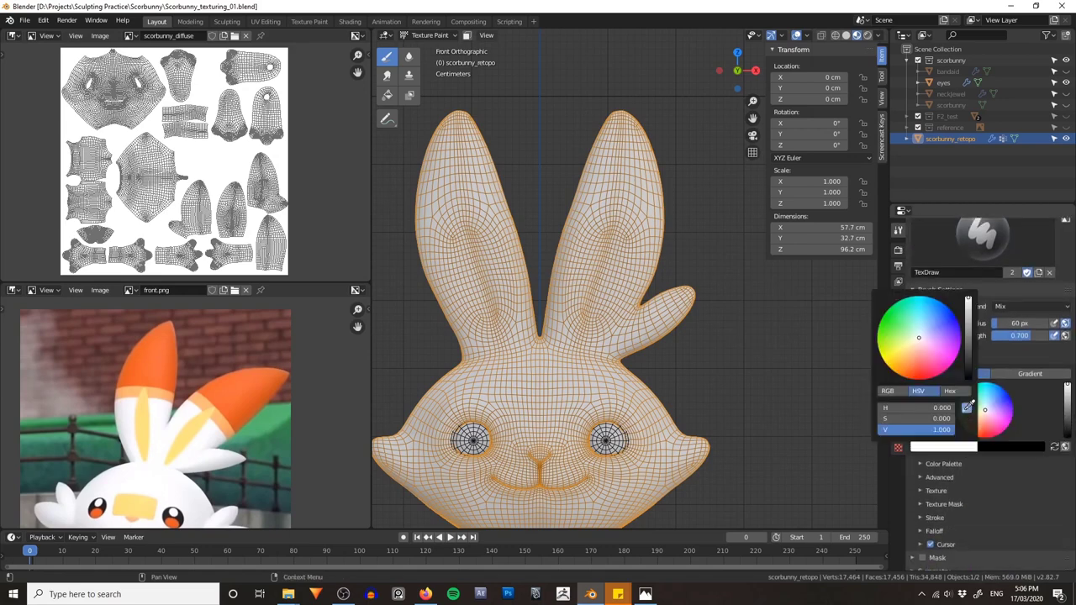
pyautogui.click(966, 410)
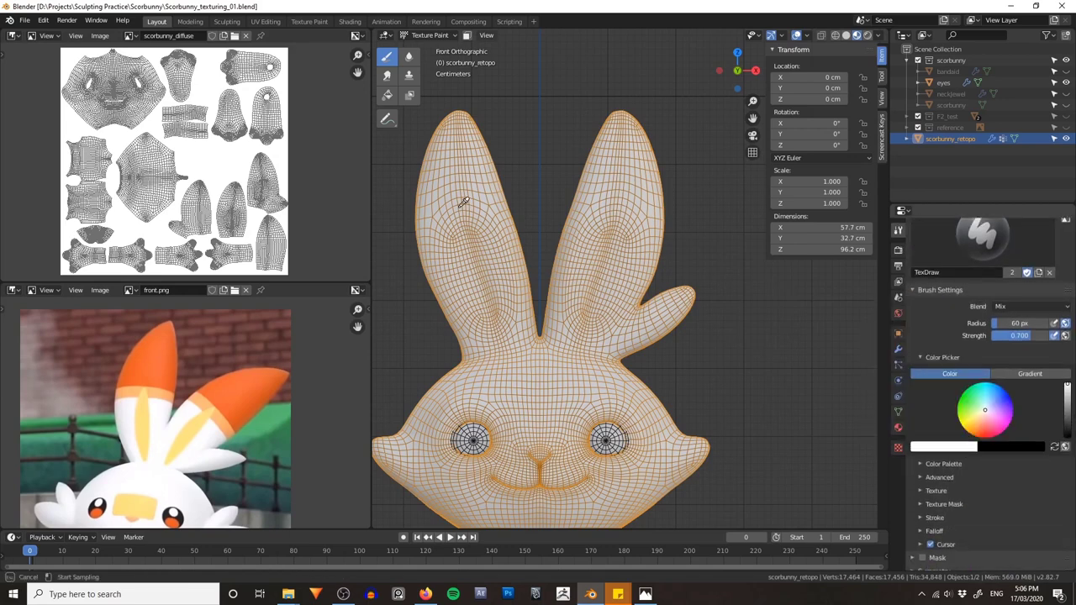
pyautogui.click(231, 384)
# Step: Create a new color palette for the brush and add the sampled orange to it
pyautogui.click(925, 463)
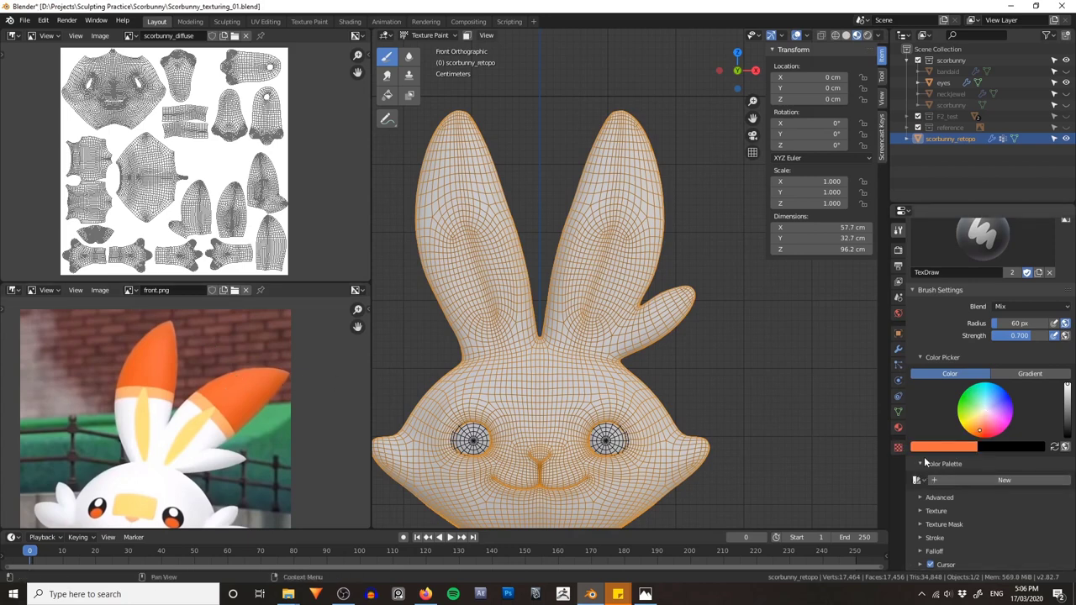
pyautogui.click(995, 480)
pyautogui.click(915, 495)
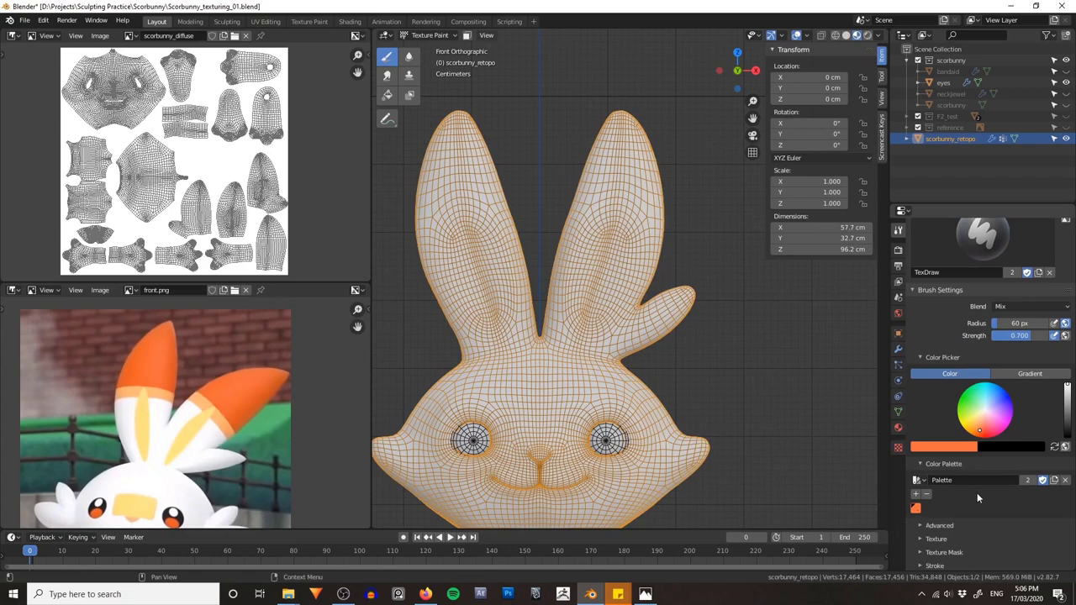
# Step: Set the Draw brush's stroke method to Line
pyautogui.scroll(-3, 977, 493)
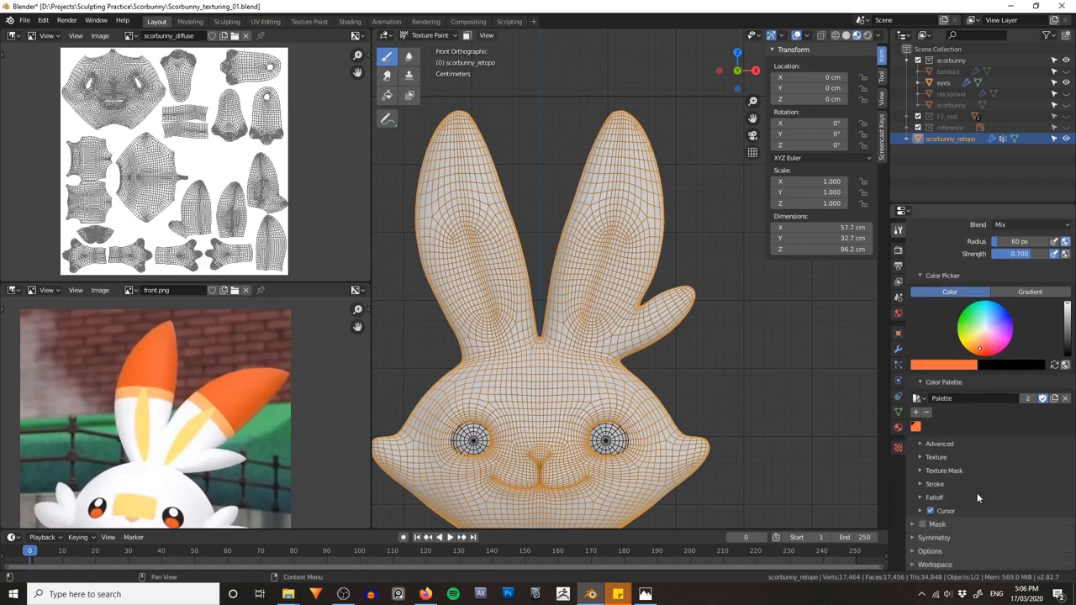
pyautogui.click(934, 485)
pyautogui.scroll(-2, 964, 465)
pyautogui.click(1022, 433)
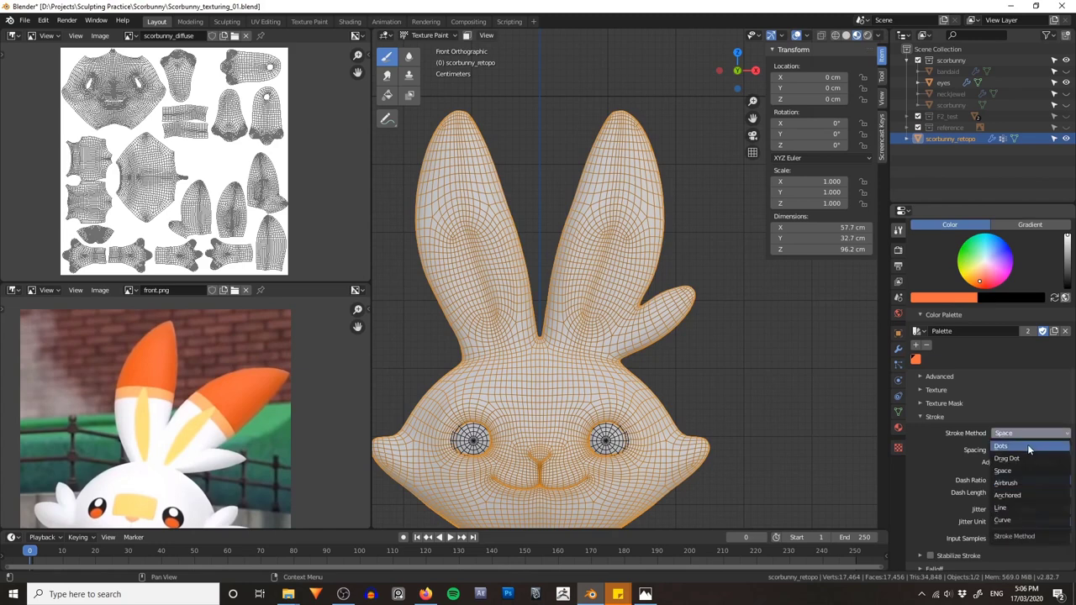
pyautogui.click(1019, 510)
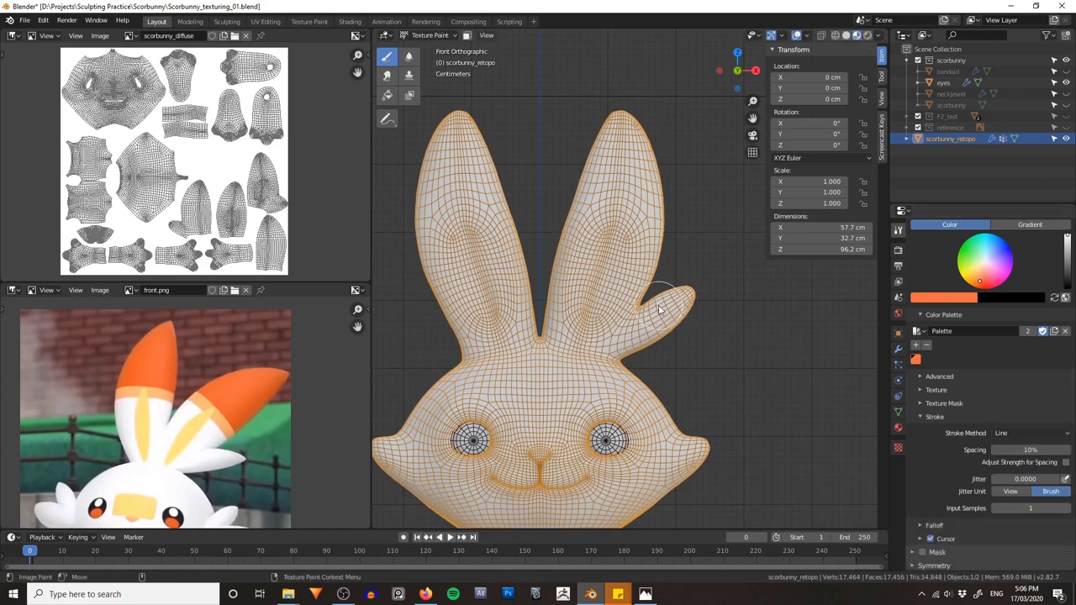
# Step: Try an orange line across one ear, undo it, and raise the brush strength to 1.000
pyautogui.moveTo(551, 210); pyautogui.dragTo(677, 240)
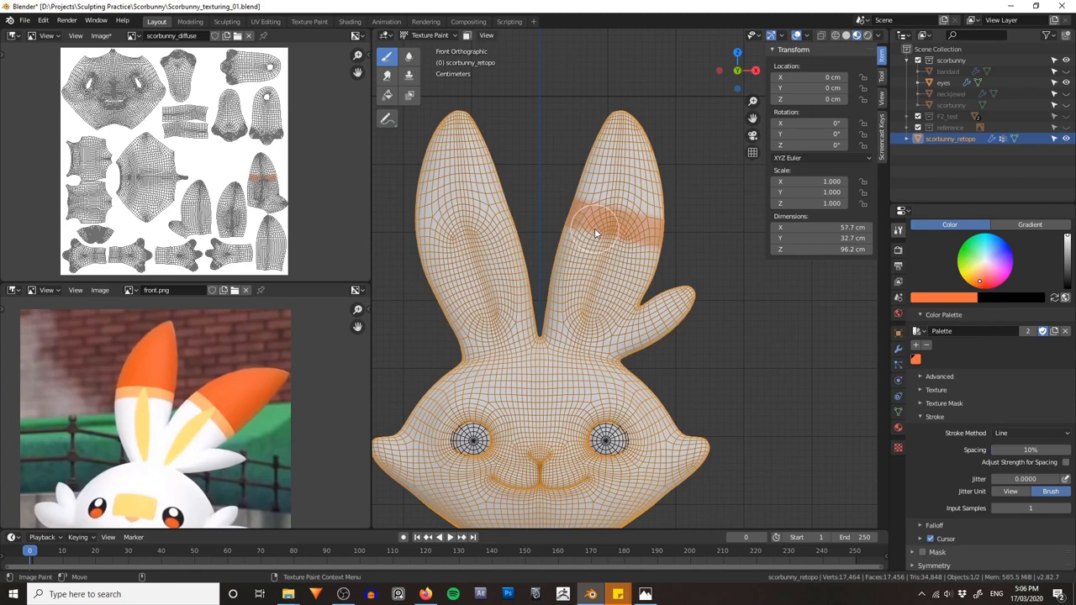
pyautogui.hotkey('ctrl', 'z')
pyautogui.scroll(2, 972, 416)
pyautogui.scroll(4, 972, 416)
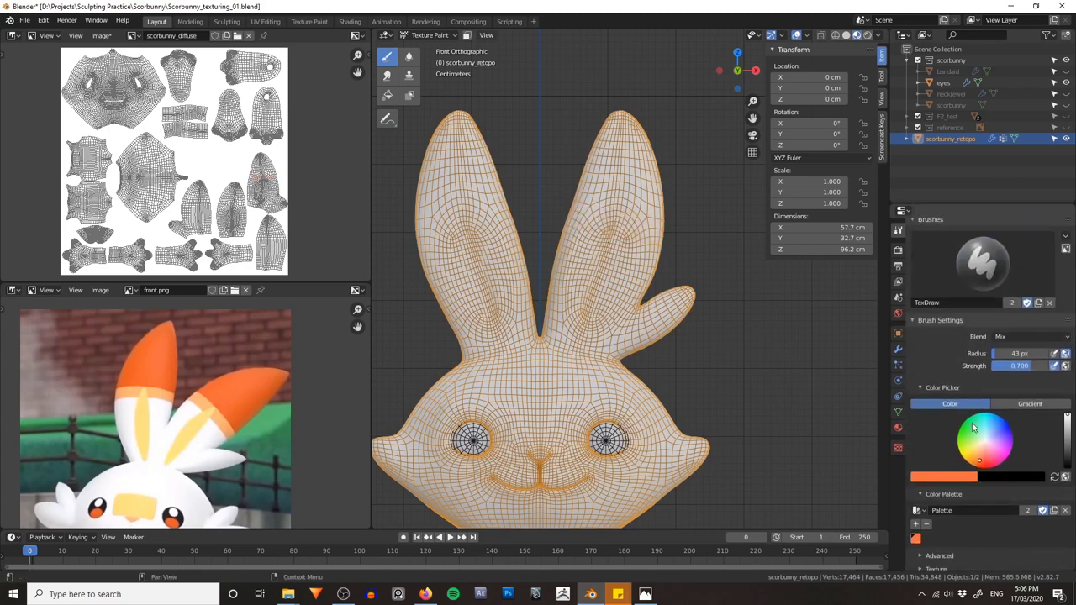
pyautogui.moveTo(1027, 367); pyautogui.dragTo(1036, 369)
# Step: Enable X-axis mirror symmetry for the brush
pyautogui.scroll(-6, 1020, 409)
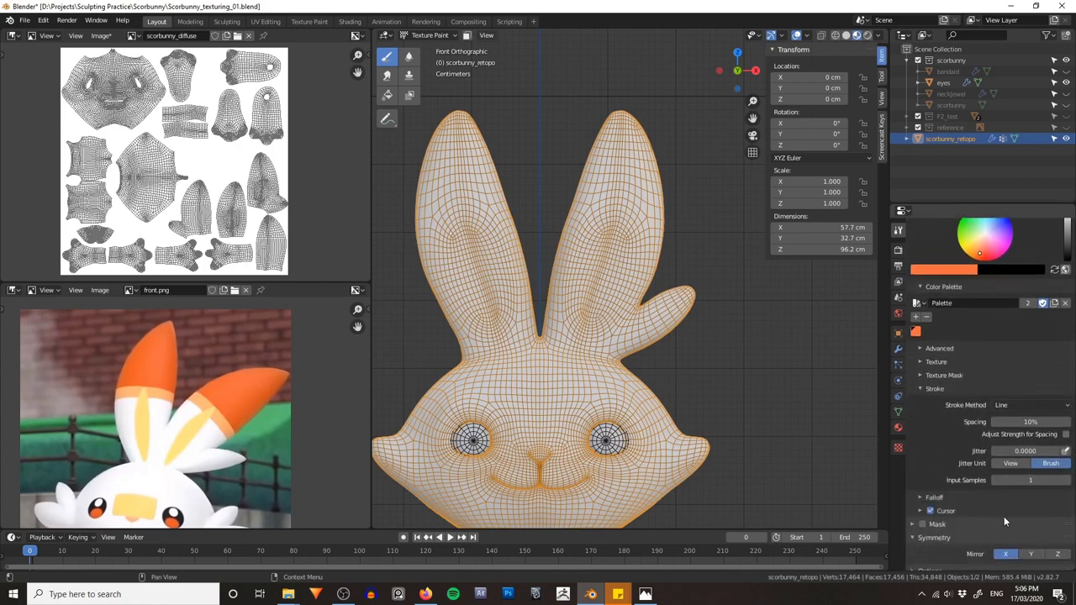
pyautogui.scroll(-1, 1004, 538)
pyautogui.click(1005, 534)
# Step: Try a mirrored orange line across both ears, check it from another angle, undo it and return to front view
pyautogui.keyDown('shift'); pyautogui.moveTo(661, 311); pyautogui.dragTo(672, 362, button='middle'); pyautogui.keyUp('shift')
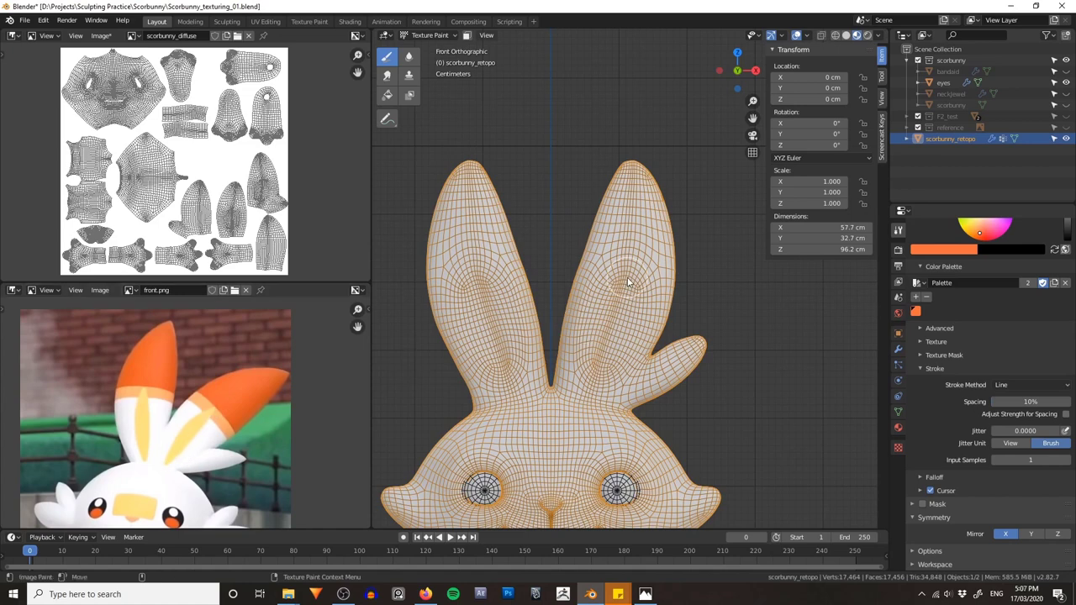
pyautogui.moveTo(580, 249); pyautogui.dragTo(696, 272)
pyautogui.scroll(4, 627, 290)
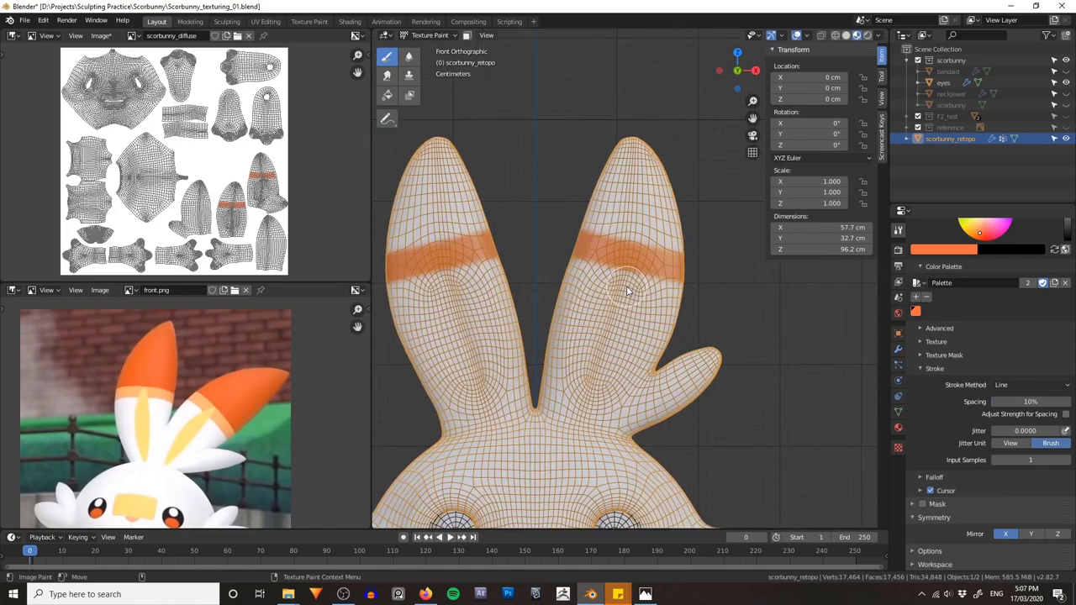
pyautogui.scroll(-4, 627, 290)
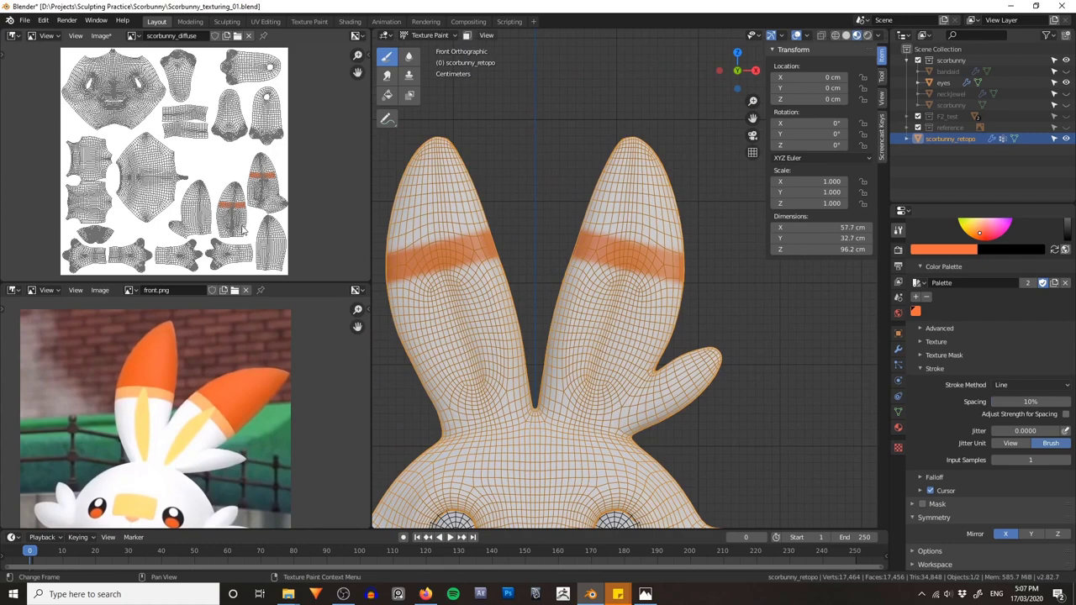
pyautogui.moveTo(714, 233); pyautogui.dragTo(739, 249, button='middle')
pyautogui.hotkey('ctrl', 'z')
pyautogui.press('`')
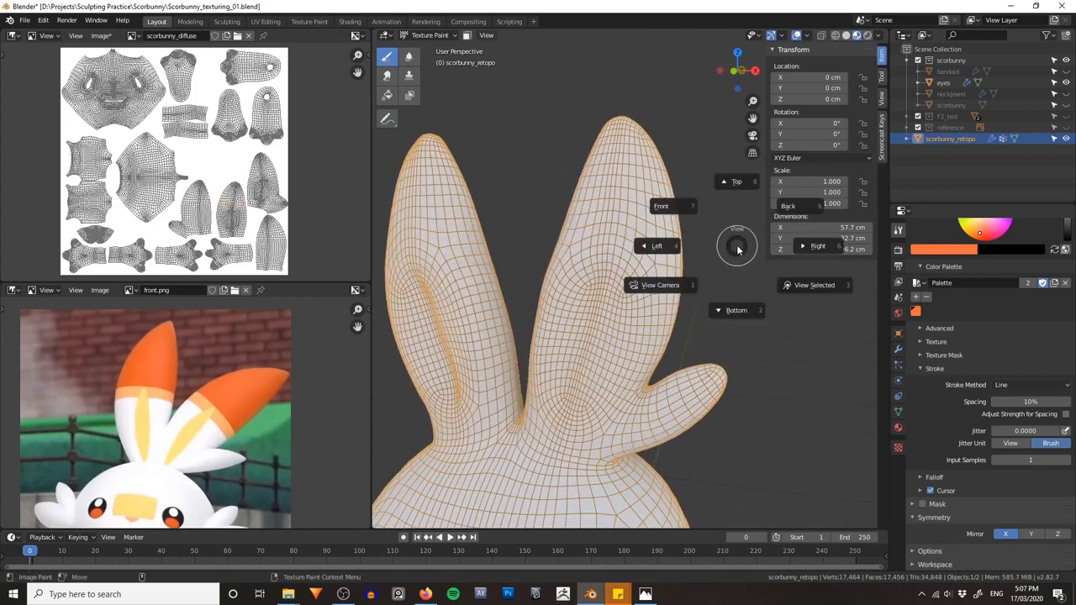
pyautogui.click(691, 215)
pyautogui.press('KP_1')
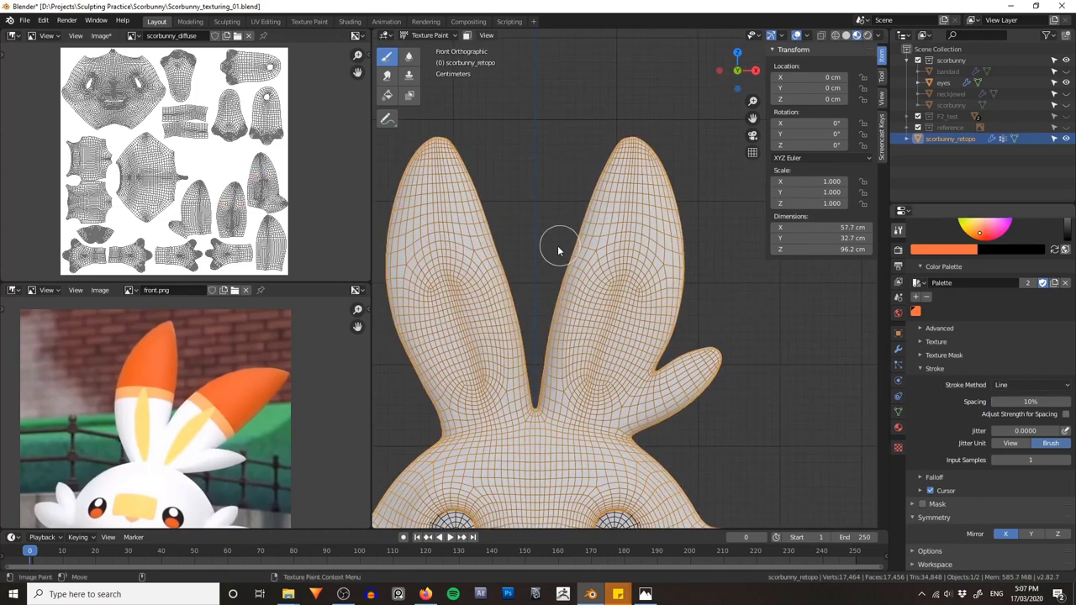
# Step: Try a longer slanted orange line extending past both sides of the ear, and undo it
pyautogui.moveTo(557, 242); pyautogui.dragTo(733, 291)
pyautogui.moveTo(740, 311)
pyautogui.mouseDown(button='middle')
pyautogui.moveTo(656, 316)
pyautogui.moveTo(734, 320)
pyautogui.mouseUp(button='middle')
pyautogui.hotkey('ctrl', 'z')
pyautogui.press('KP_1')
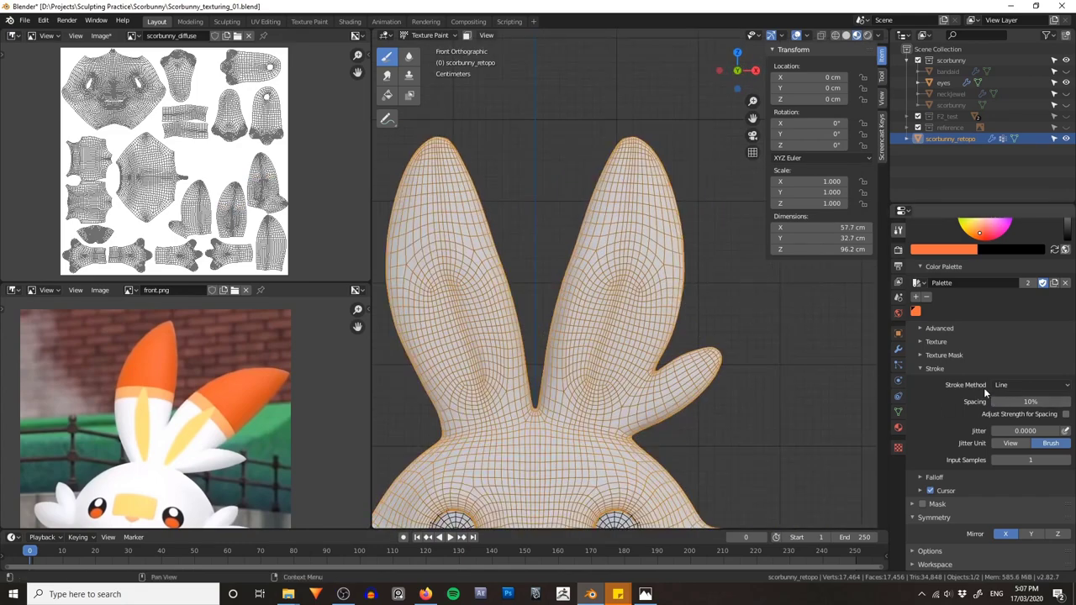
# Step: Disable Occlude and Backface Culling in the brush options so strokes paint through the mesh
pyautogui.click(929, 551)
pyautogui.scroll(-2, 951, 465)
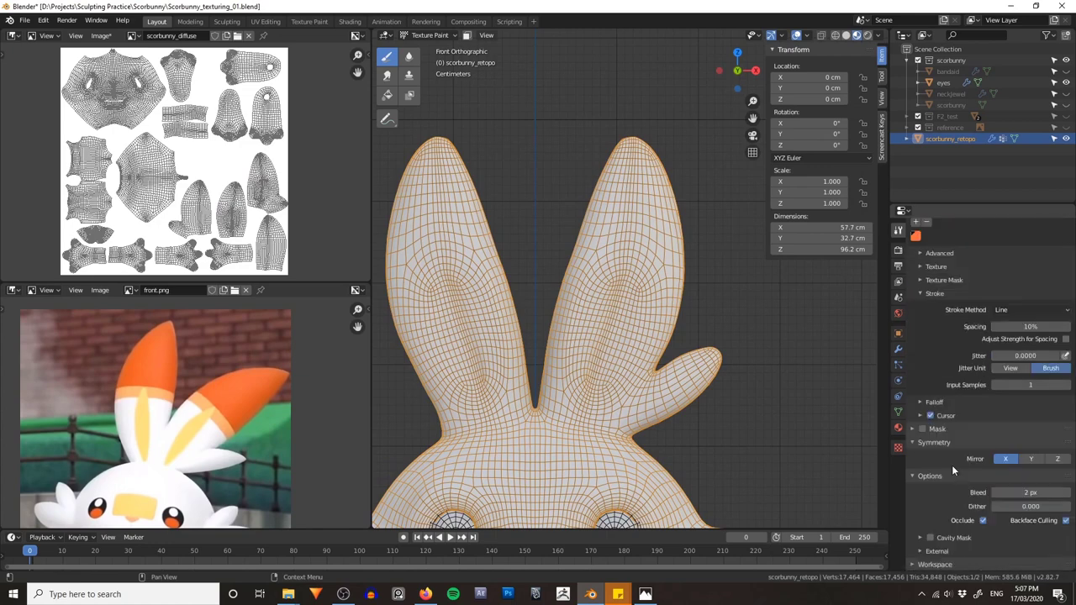
pyautogui.click(983, 520)
pyautogui.click(1066, 521)
# Step: Try an orange line through the front and back of both ears, inspect its coverage at the ear edges, and undo it
pyautogui.keyDown('shift'); pyautogui.moveTo(591, 257); pyautogui.dragTo(583, 268, button='middle'); pyautogui.keyUp('shift')
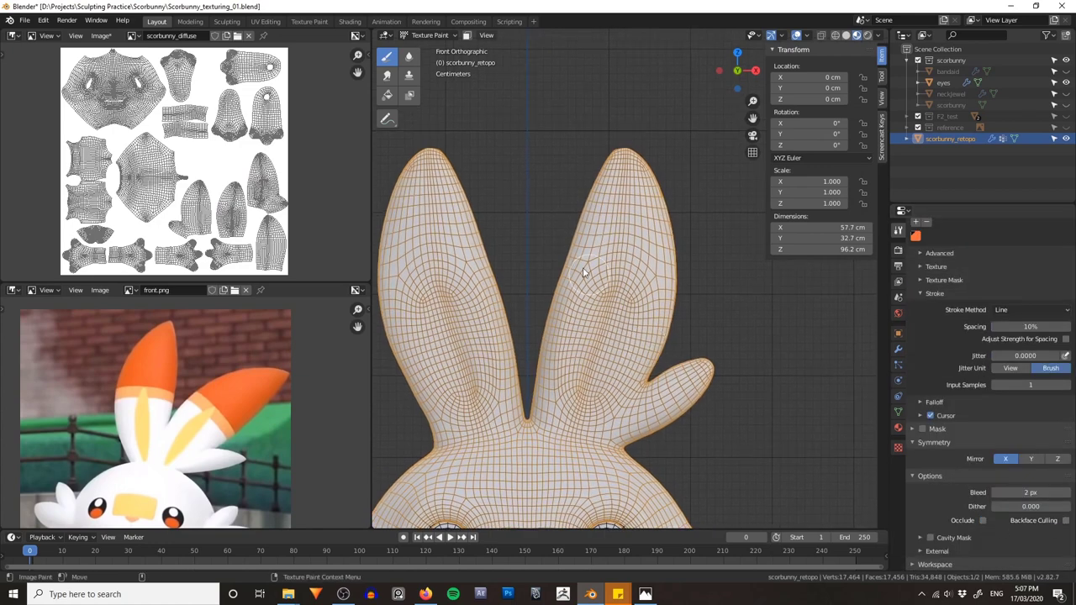
pyautogui.moveTo(557, 250); pyautogui.dragTo(698, 287)
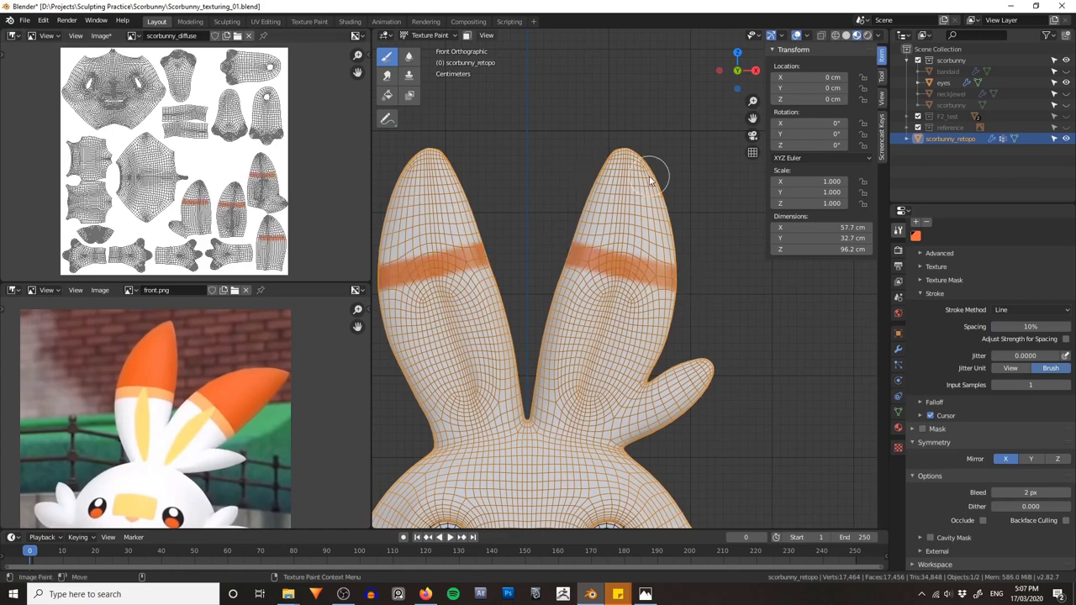
pyautogui.moveTo(697, 199)
pyautogui.mouseDown(button='middle')
pyautogui.moveTo(599, 187)
pyautogui.moveTo(635, 202)
pyautogui.mouseUp(button='middle')
pyautogui.scroll(3, 601, 186)
pyautogui.moveTo(680, 257)
pyautogui.mouseDown(button='middle')
pyautogui.moveTo(456, 271)
pyautogui.moveTo(600, 274)
pyautogui.moveTo(625, 288)
pyautogui.mouseUp(button='middle')
pyautogui.moveTo(626, 287); pyautogui.dragTo(629, 294)
pyautogui.moveTo(629, 294)
pyautogui.mouseDown(button='middle')
pyautogui.moveTo(572, 276)
pyautogui.moveTo(629, 266)
pyautogui.moveTo(546, 261)
pyautogui.mouseUp(button='middle')
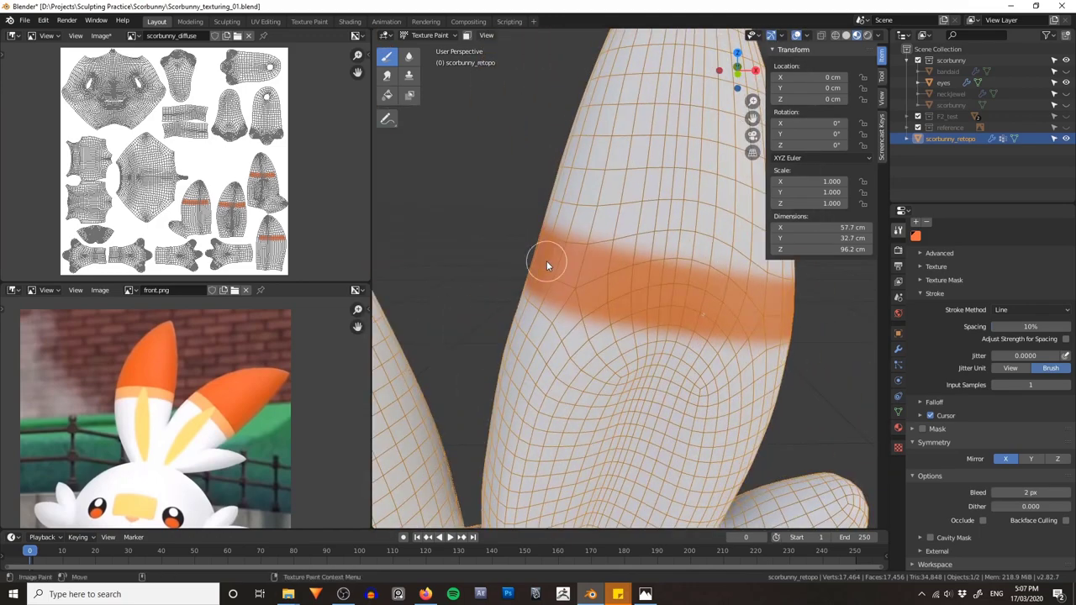
pyautogui.press('`')
pyautogui.click(534, 247)
pyautogui.scroll(-6, 640, 283)
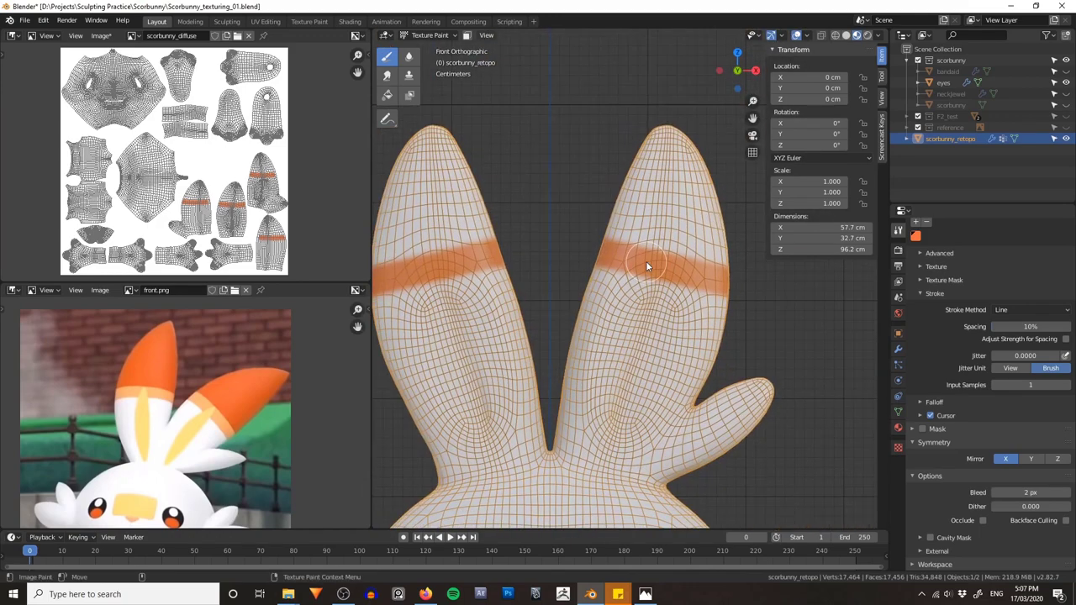
pyautogui.hotkey('ctrl', 'z')
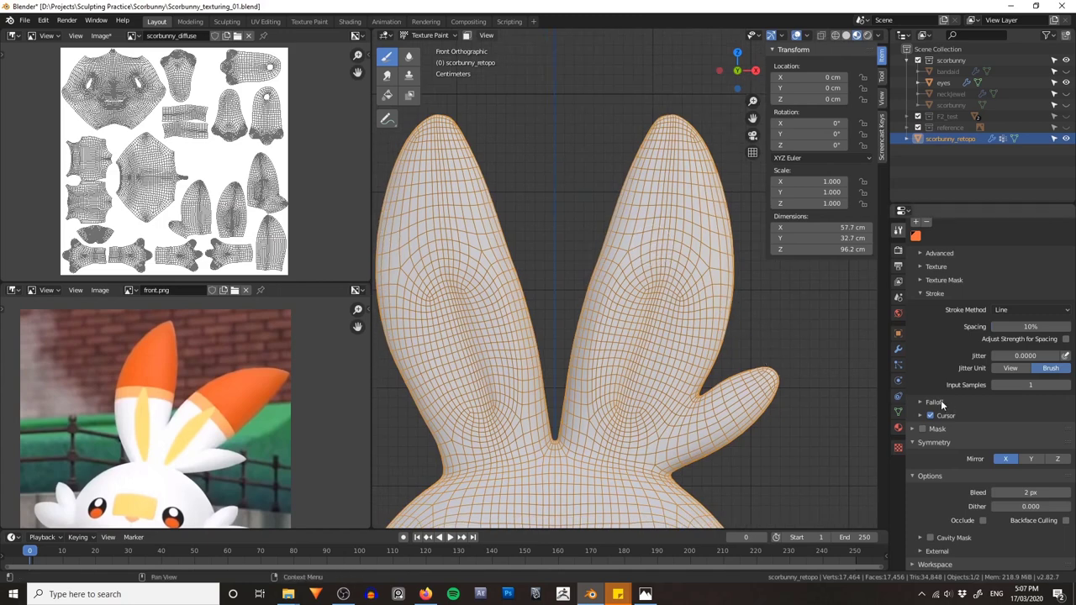
# Step: Set the brush's Normal Falloff angle to 90
pyautogui.click(935, 403)
pyautogui.scroll(-3, 923, 392)
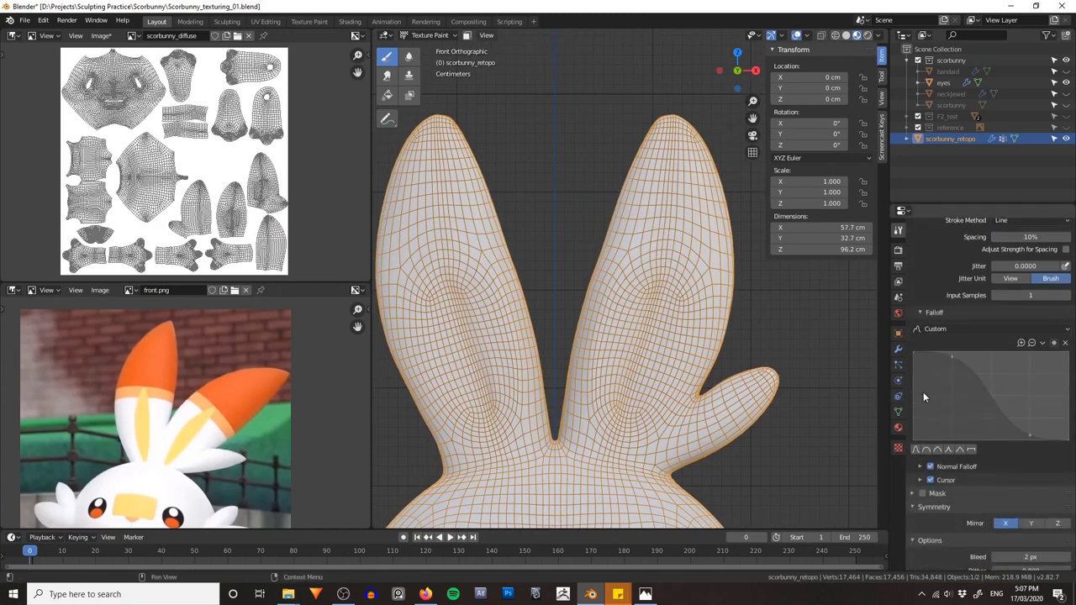
pyautogui.click(955, 467)
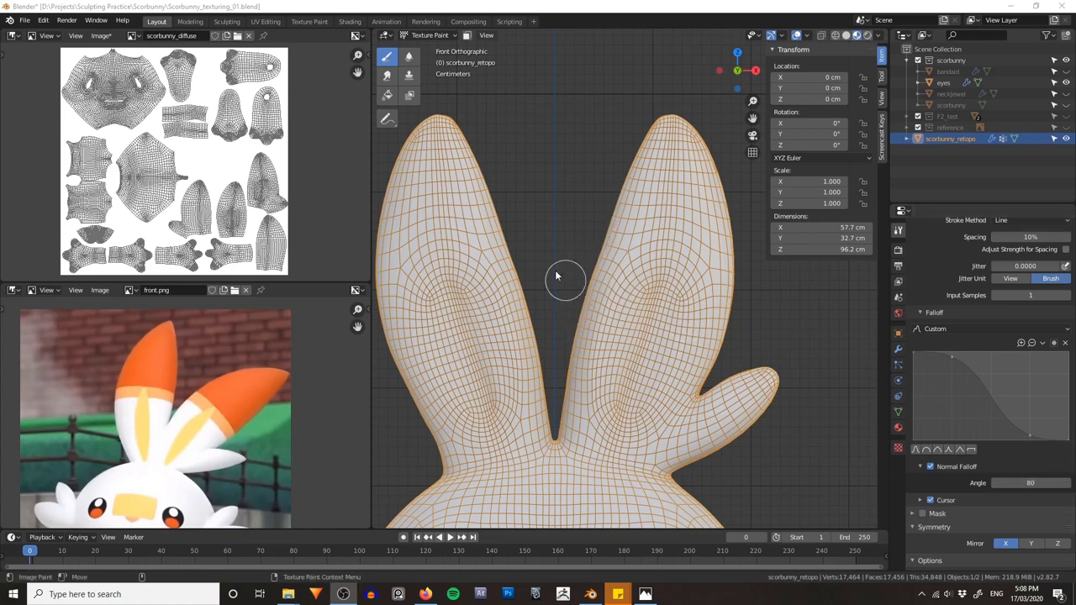
pyautogui.click(1030, 483)
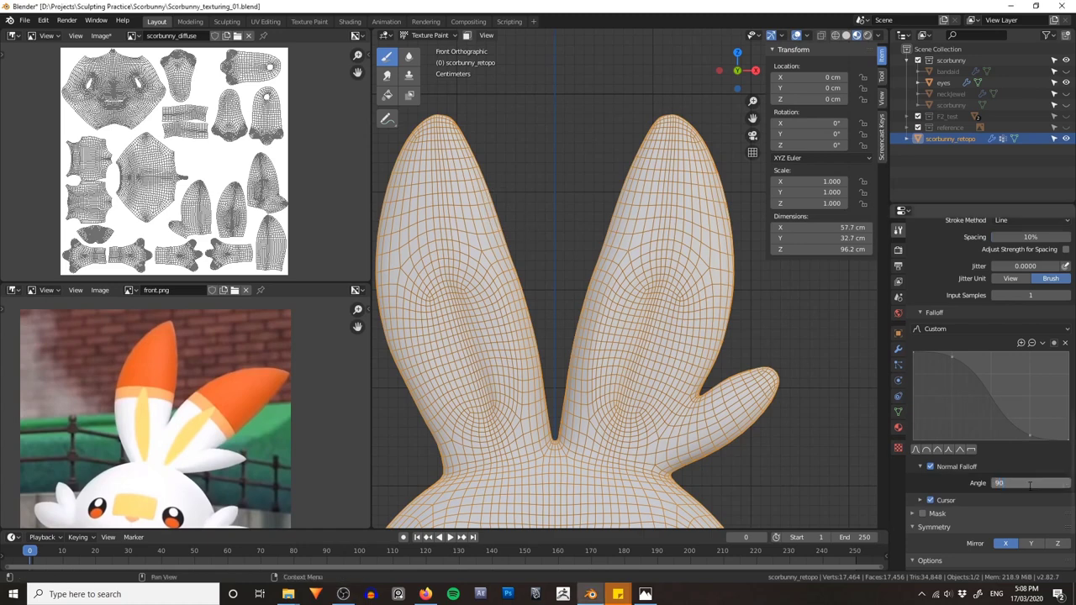
pyautogui.write('90')
pyautogui.press('Return')
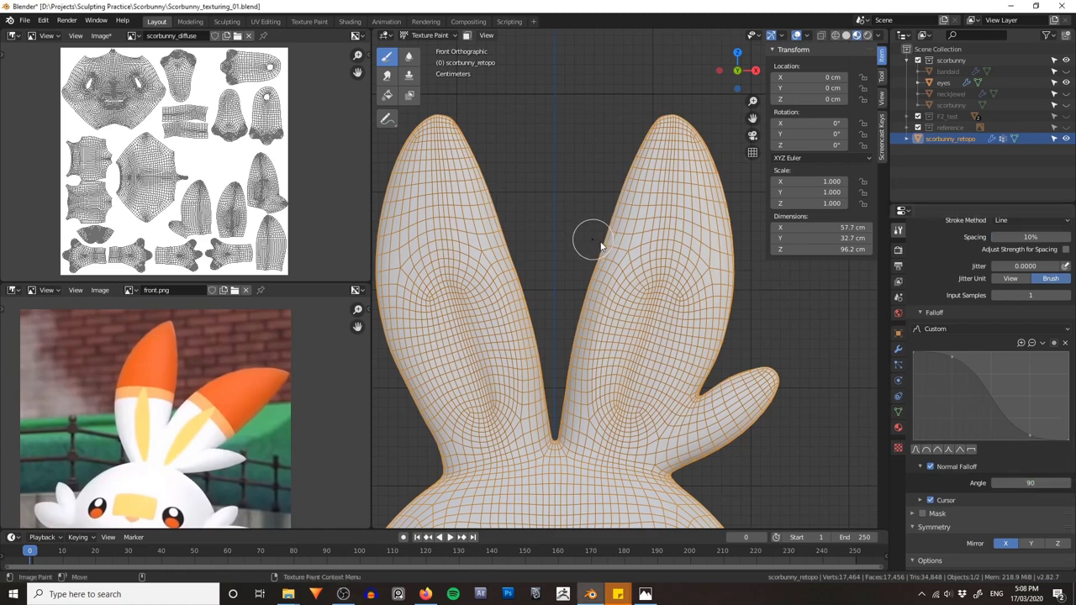
# Step: Paint a slightly slanted orange line through both ears at the lower boundary of the tips, and check their sides
pyautogui.moveTo(600, 243)
pyautogui.mouseDown()
pyautogui.moveTo(759, 269)
pyautogui.moveTo(769, 286)
pyautogui.mouseUp()
pyautogui.moveTo(776, 300)
pyautogui.mouseDown(button='middle')
pyautogui.moveTo(625, 293)
pyautogui.moveTo(654, 272)
pyautogui.moveTo(525, 239)
pyautogui.moveTo(535, 226)
pyautogui.moveTo(662, 265)
pyautogui.moveTo(628, 275)
pyautogui.mouseUp(button='middle')
pyautogui.scroll(4, 633, 258)
# Step: Examine the orange band's edges on the ear islands in scorbunny_diffuse and the brush's bleed option
pyautogui.moveTo(270, 208); pyautogui.dragTo(222, 181, button='middle')
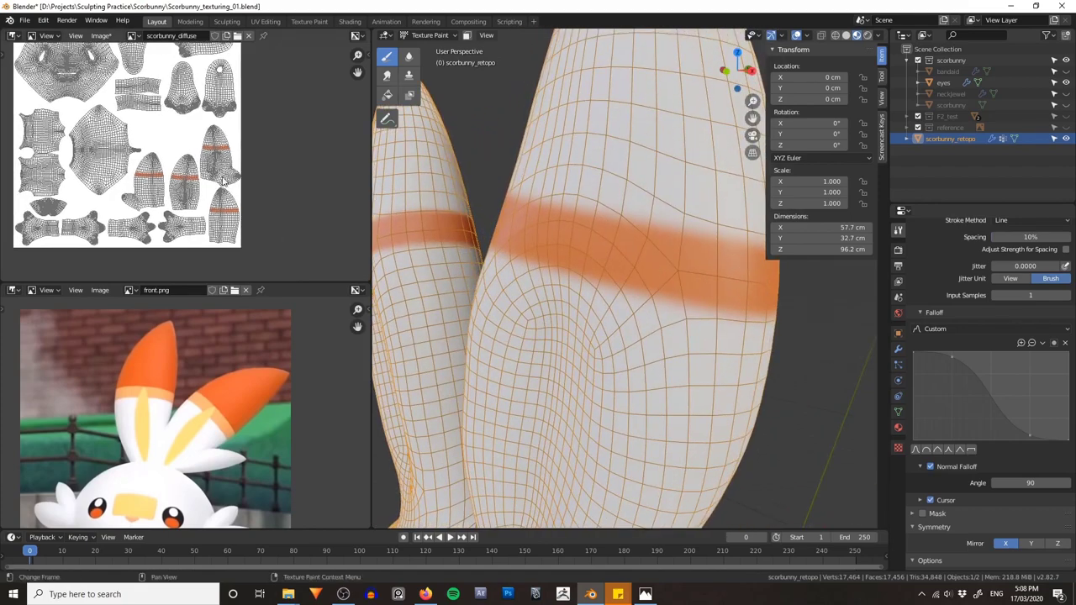
pyautogui.scroll(10, 222, 180)
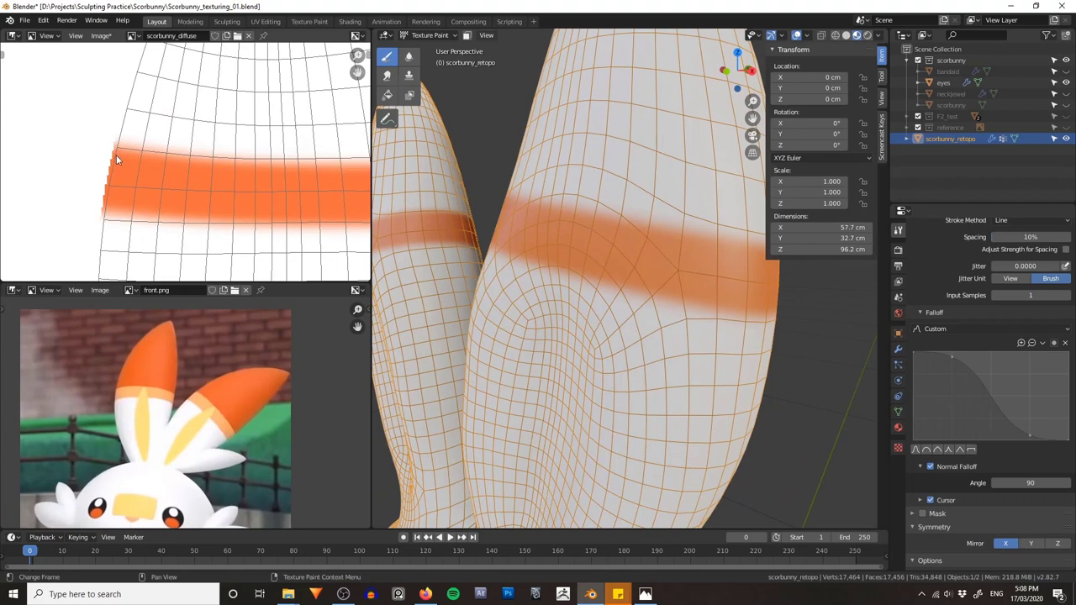
pyautogui.scroll(-6, 271, 168)
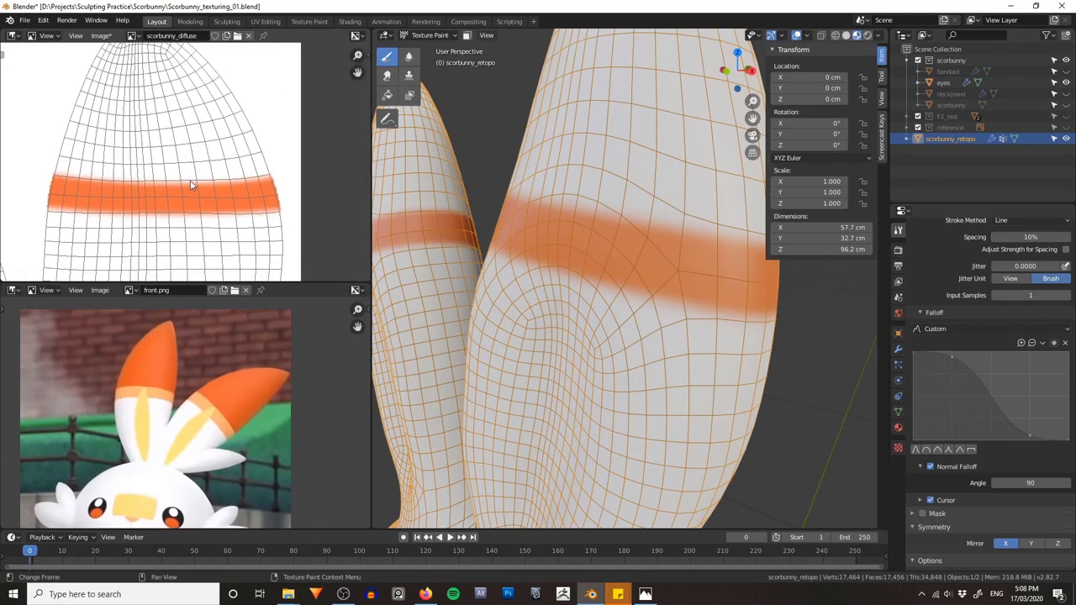
pyautogui.scroll(4, 180, 204)
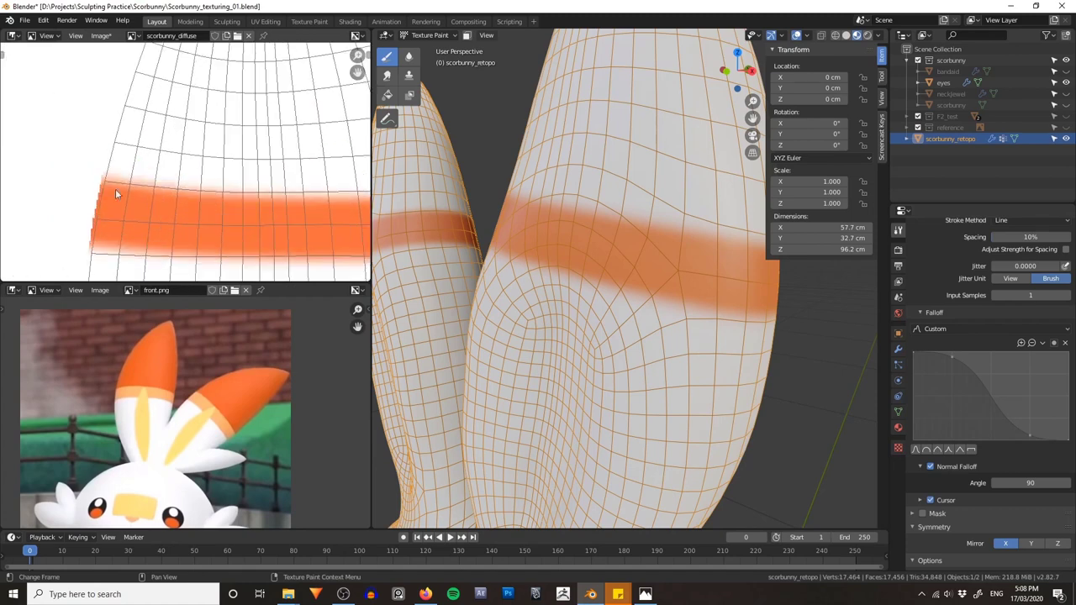
pyautogui.scroll(-3, 1011, 433)
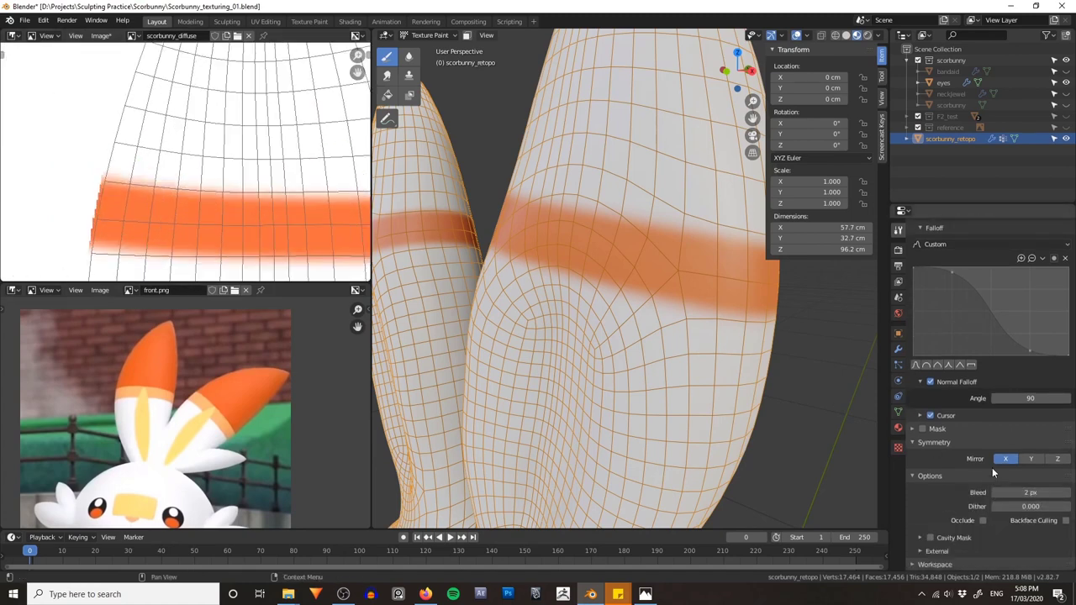
pyautogui.scroll(-2, 207, 165)
pyautogui.scroll(-4, 207, 166)
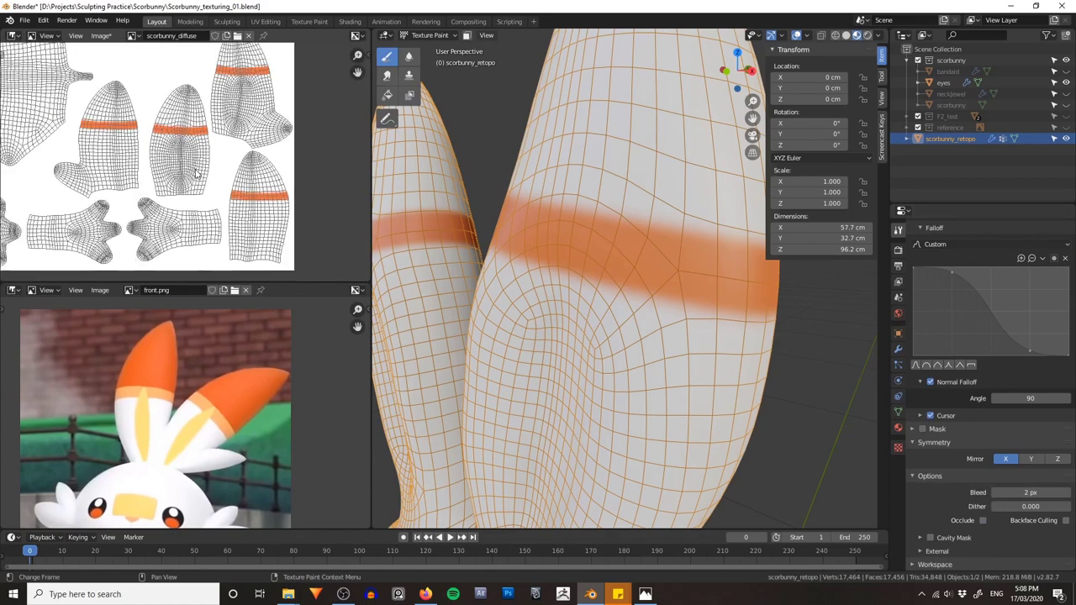
# Step: Set the brush's stroke method to Space
pyautogui.moveTo(604, 251); pyautogui.dragTo(631, 227, button='middle')
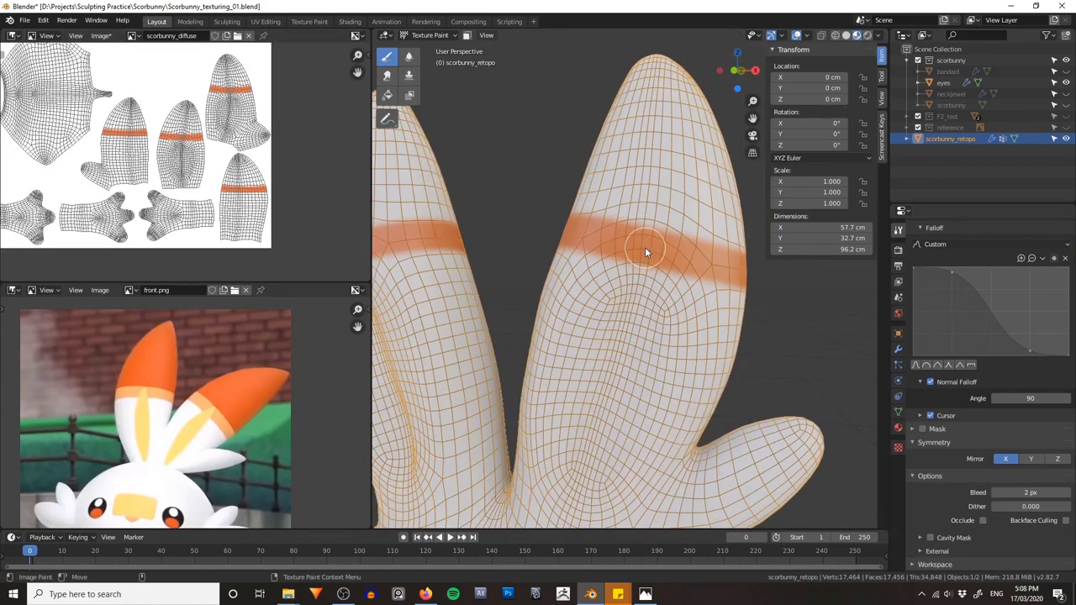
pyautogui.scroll(8, 984, 436)
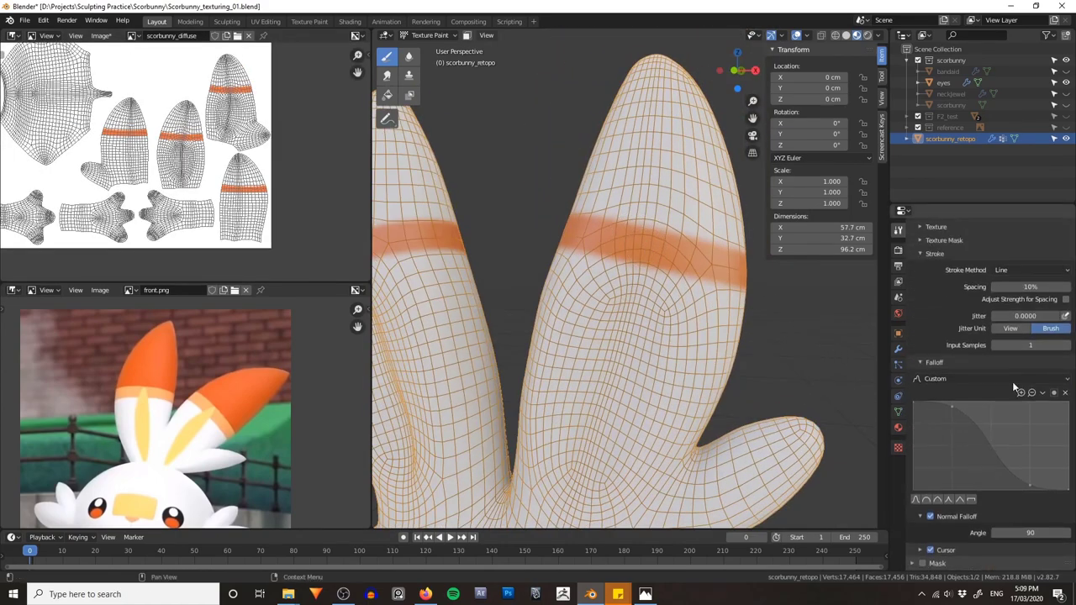
pyautogui.click(1011, 382)
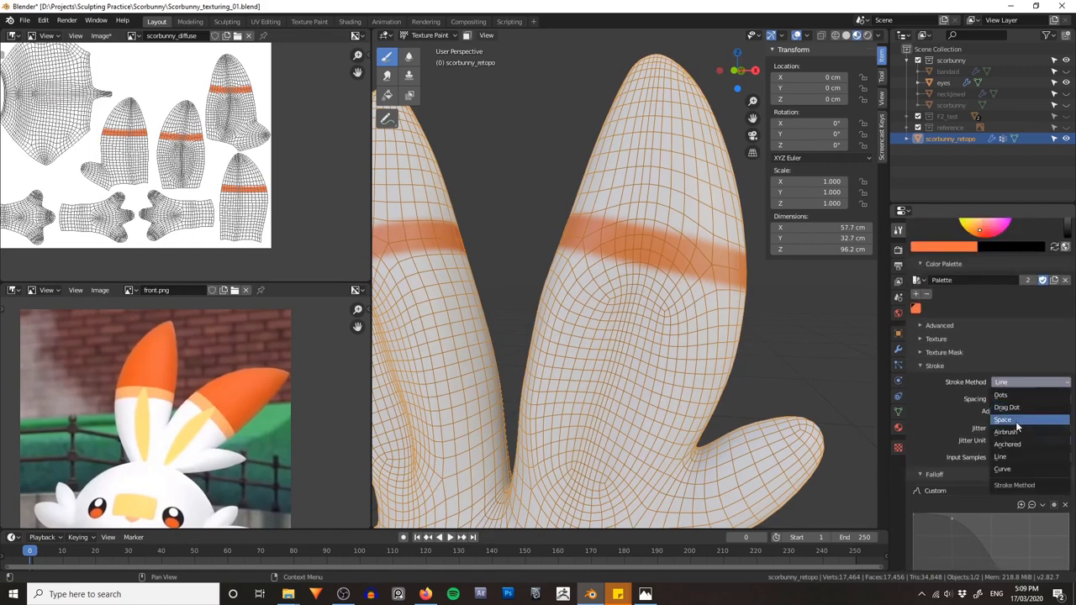
pyautogui.click(1021, 417)
# Step: Enlarge the brush radius to 52 px and fill both ear tips above the band with orange, front and back
pyautogui.moveTo(638, 229); pyautogui.dragTo(645, 246, button='middle')
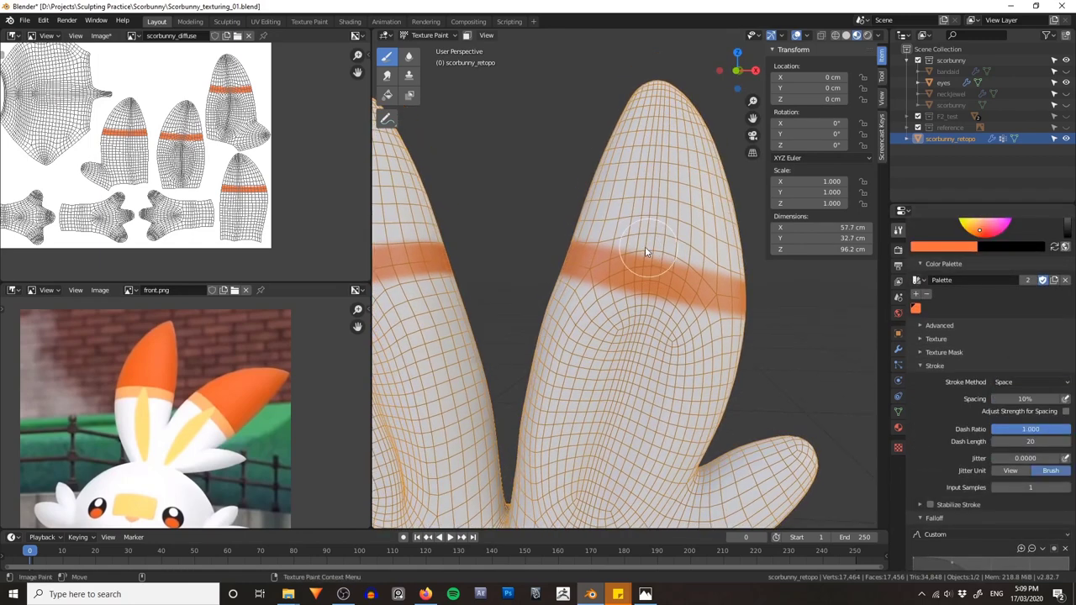
pyautogui.press('f')
pyautogui.click(684, 252)
pyautogui.moveTo(741, 269)
pyautogui.mouseDown()
pyautogui.moveTo(627, 235)
pyautogui.moveTo(673, 182)
pyautogui.moveTo(741, 251)
pyautogui.moveTo(602, 222)
pyautogui.moveTo(641, 105)
pyautogui.moveTo(677, 107)
pyautogui.moveTo(708, 143)
pyautogui.mouseUp()
pyautogui.moveTo(708, 143); pyautogui.dragTo(655, 230, button='middle')
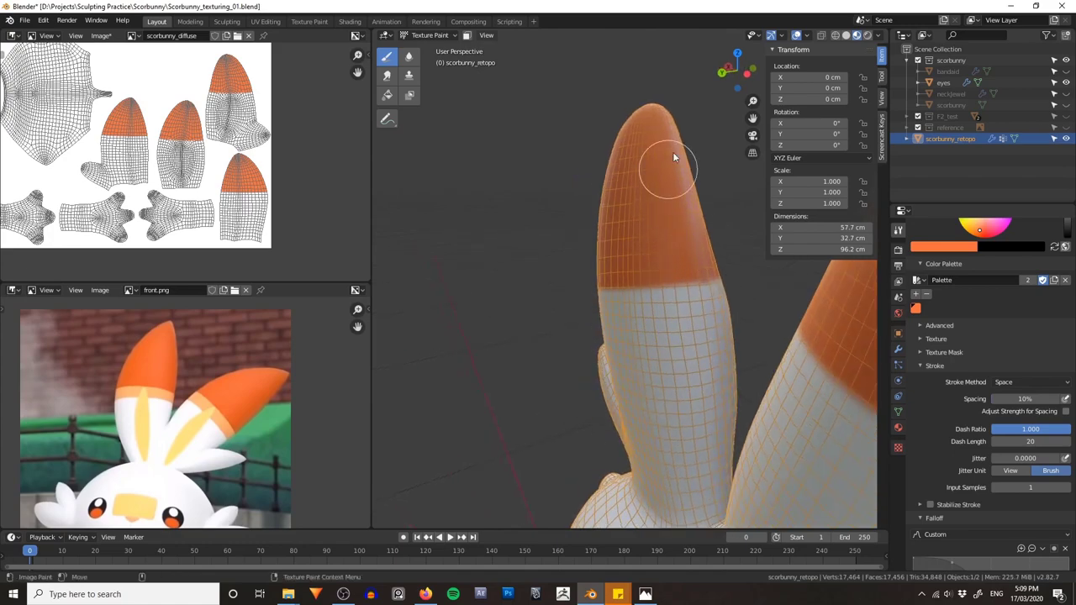
pyautogui.moveTo(673, 151); pyautogui.dragTo(655, 255, button='middle')
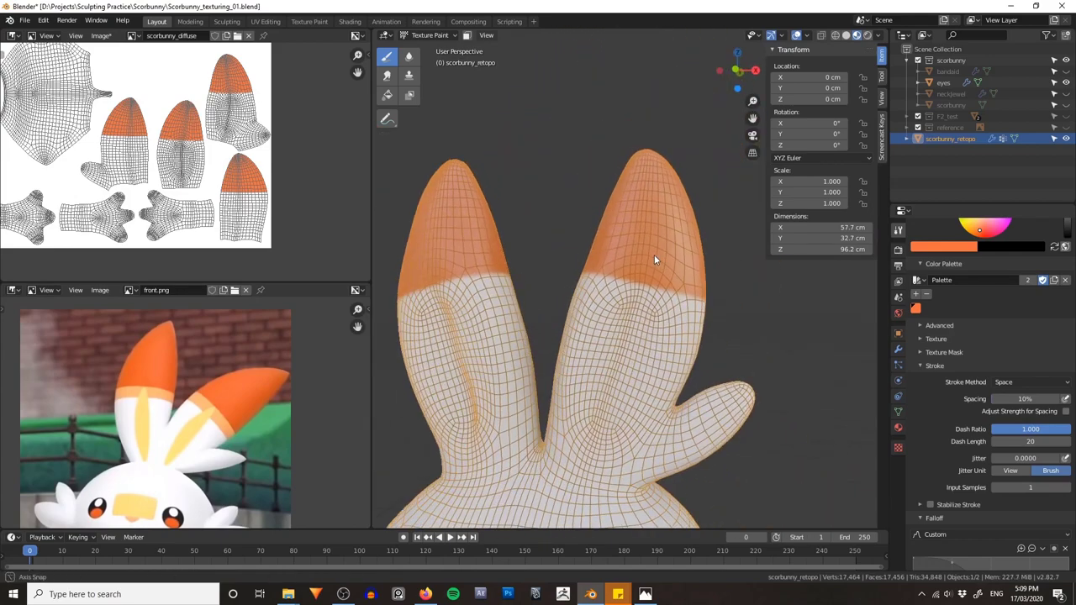
# Step: Return to front view and set the brush's stroke method to Line
pyautogui.press('`')
pyautogui.click(633, 241)
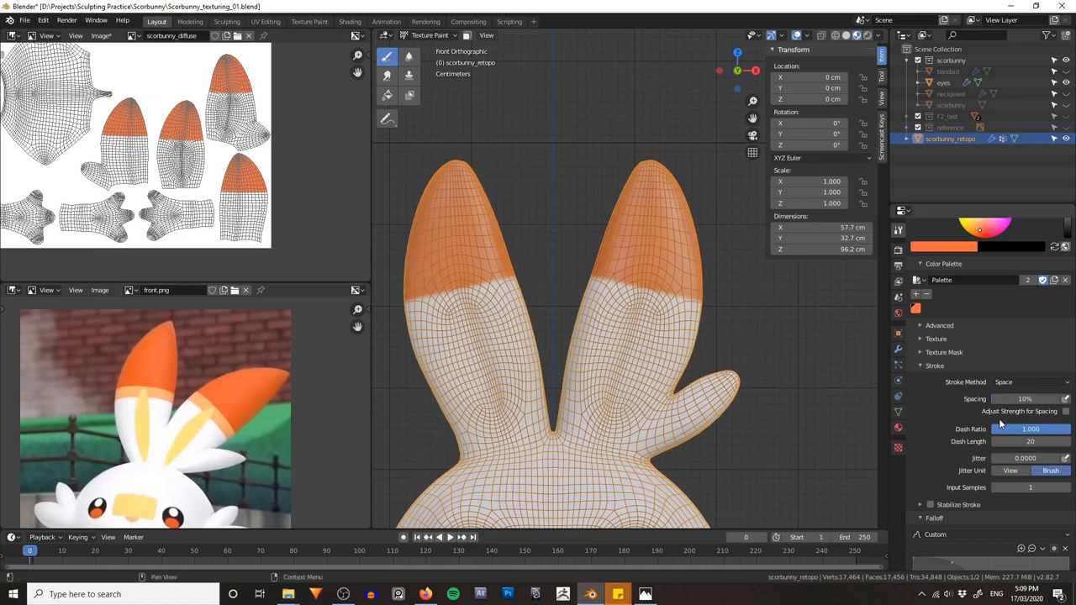
pyautogui.click(1012, 383)
pyautogui.click(1010, 457)
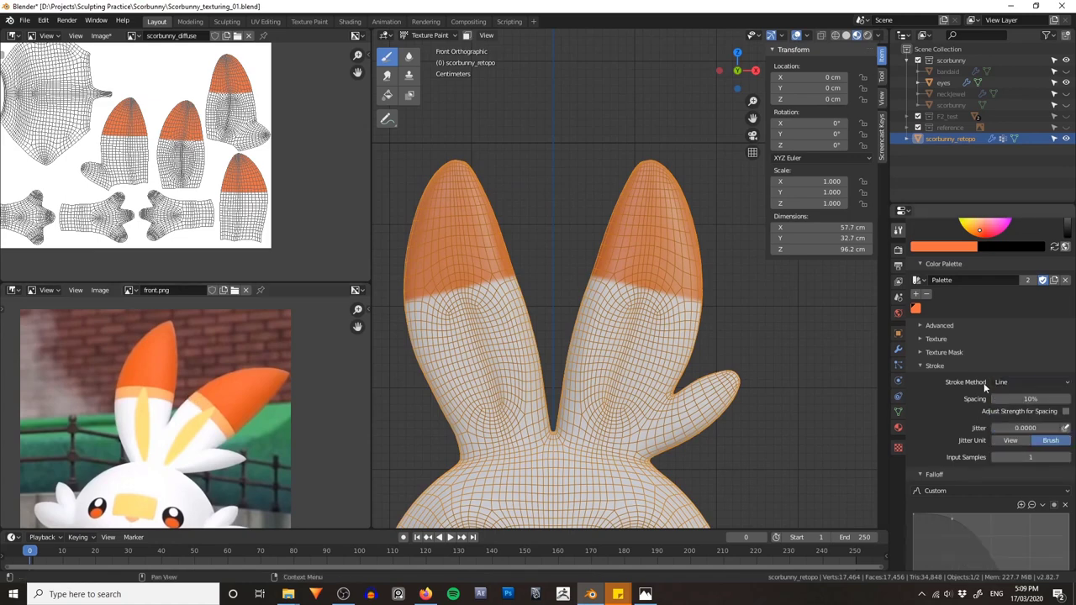
# Step: Sample the light orange of the ear band in front.png as the brush colour and add it to the palette
pyautogui.scroll(3, 988, 404)
pyautogui.scroll(1, 967, 378)
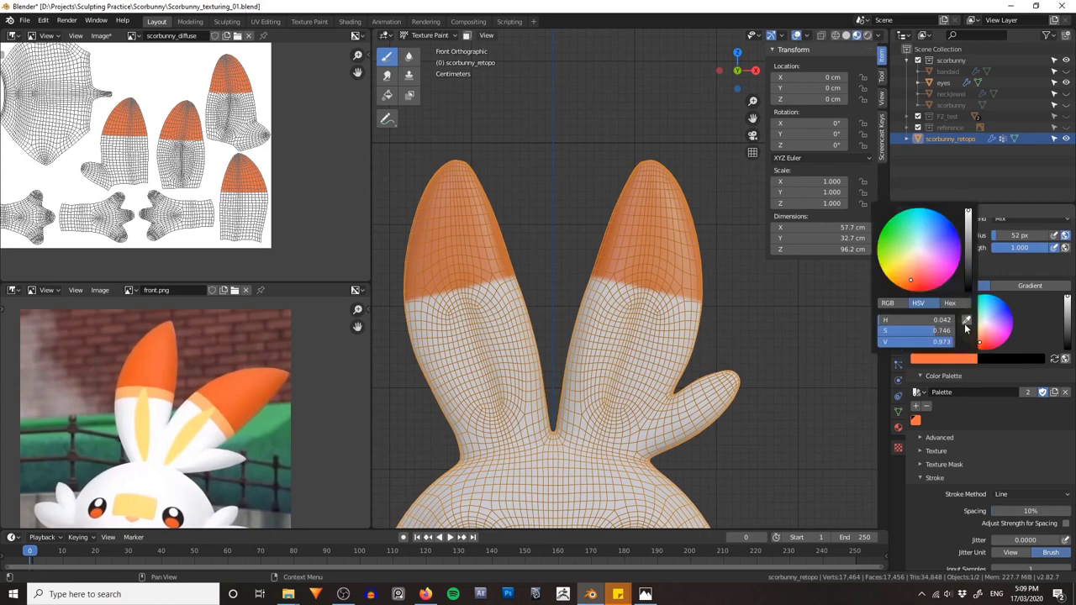
pyautogui.press('e')
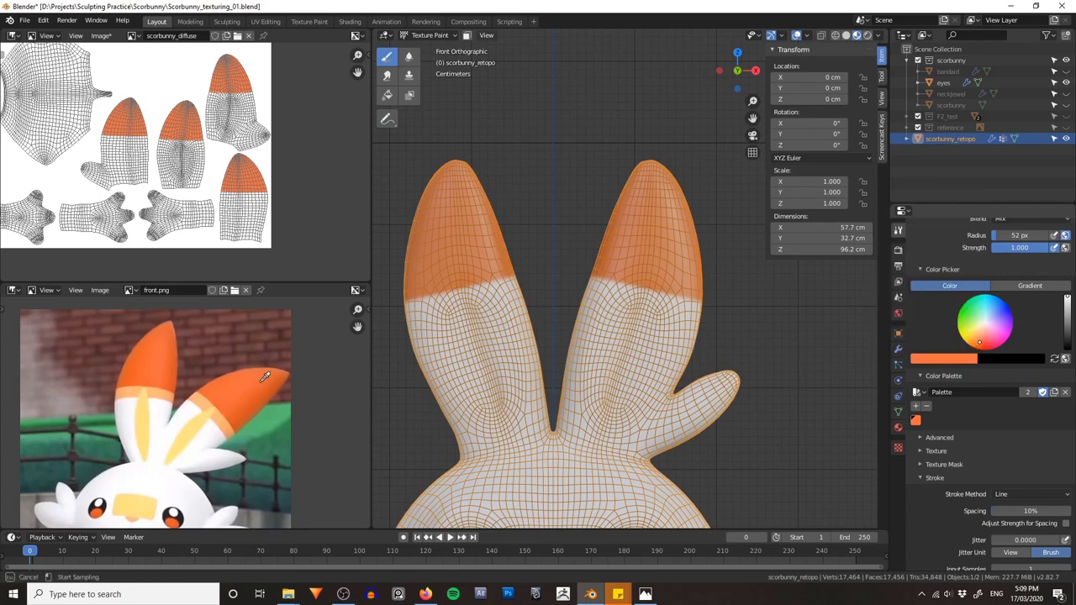
pyautogui.click(204, 397)
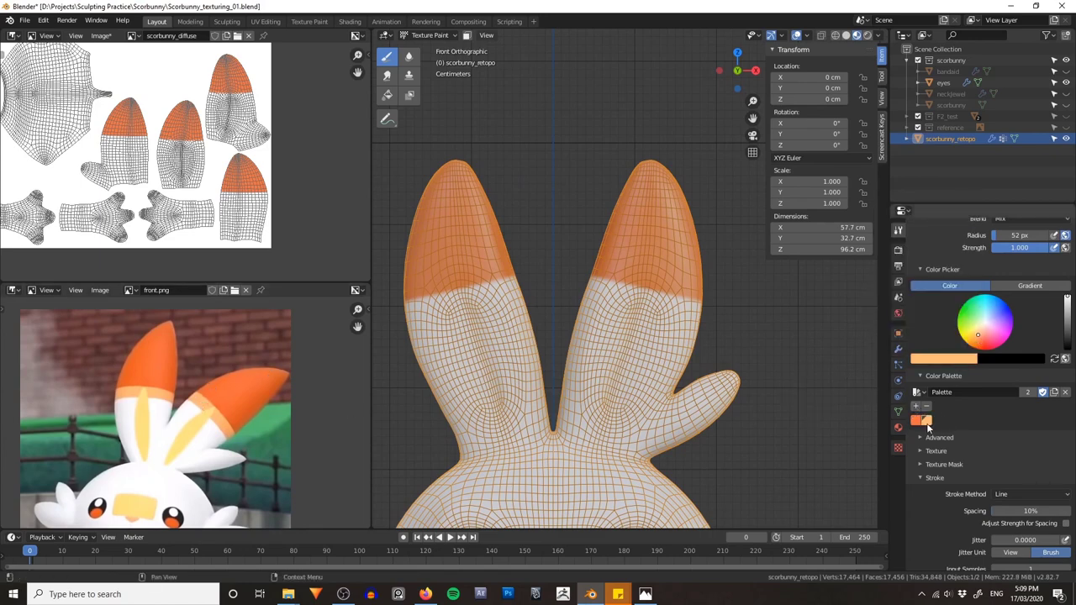
# Step: Try a straight light-orange line across the ear just below the orange tip with the 52 px brush
pyautogui.scroll(3, 577, 305)
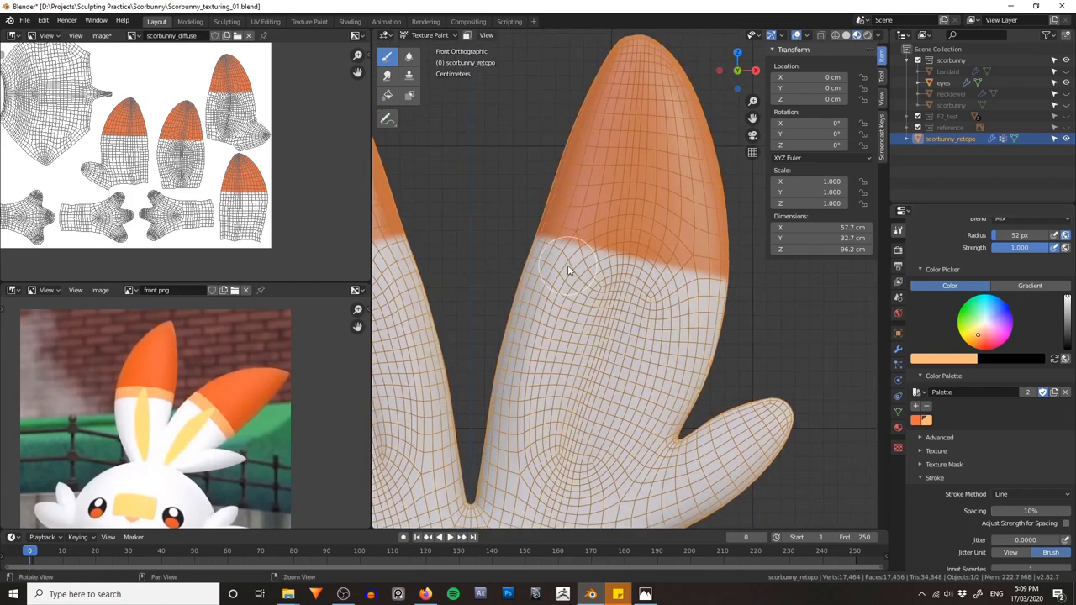
pyautogui.scroll(-1, 567, 271)
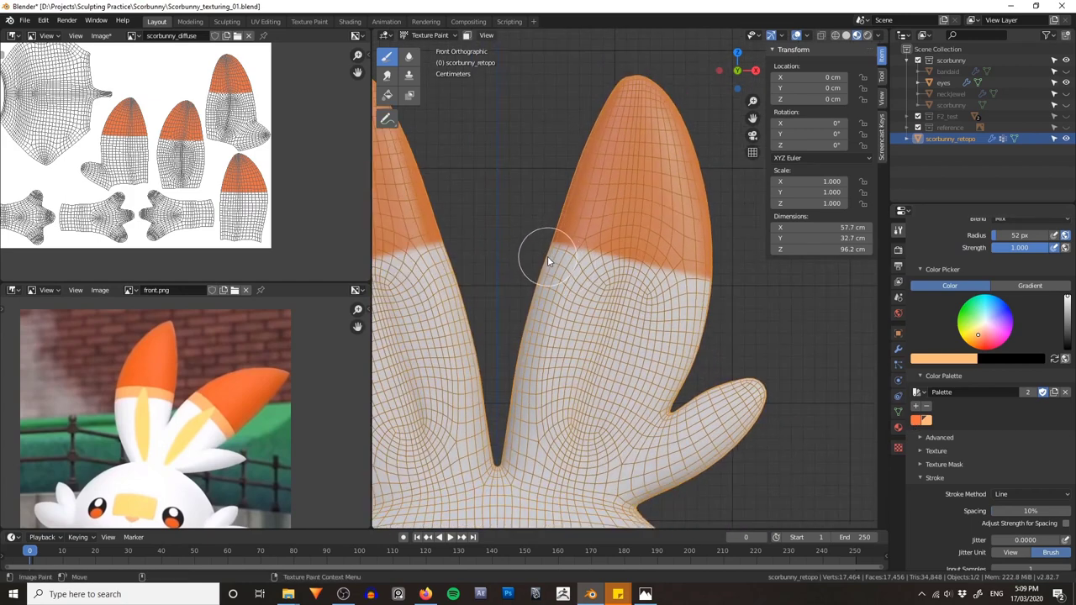
pyautogui.moveTo(546, 261); pyautogui.dragTo(736, 304)
pyautogui.scroll(5, 761, 354)
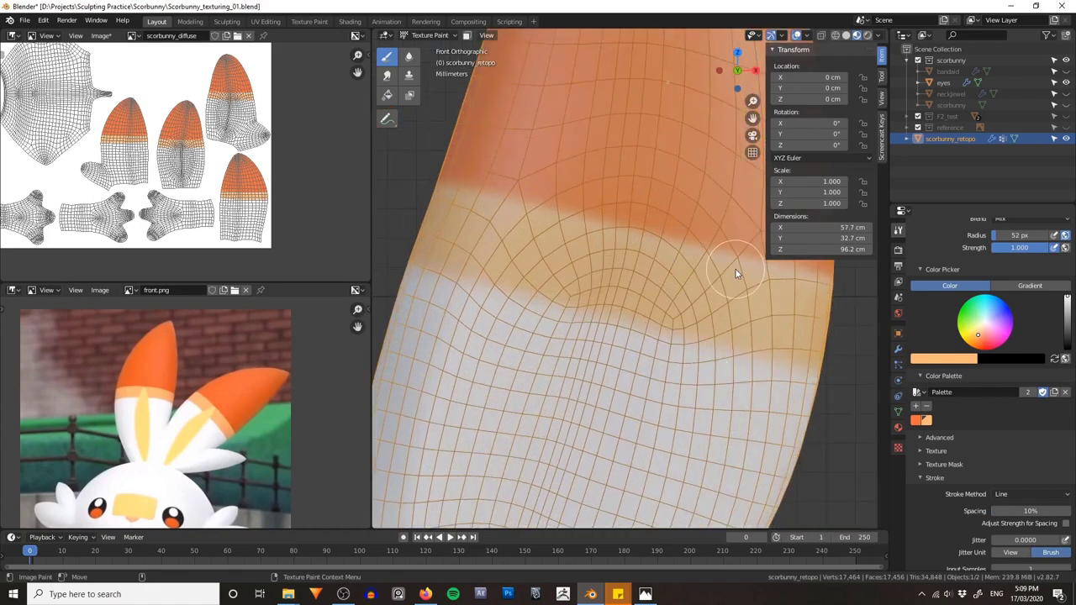
pyautogui.hotkey('ctrl', 'z')
# Step: Set the brush radius to 75 px and paint a straight light-orange band across the ears just below the orange tips
pyautogui.scroll(-2, 483, 230)
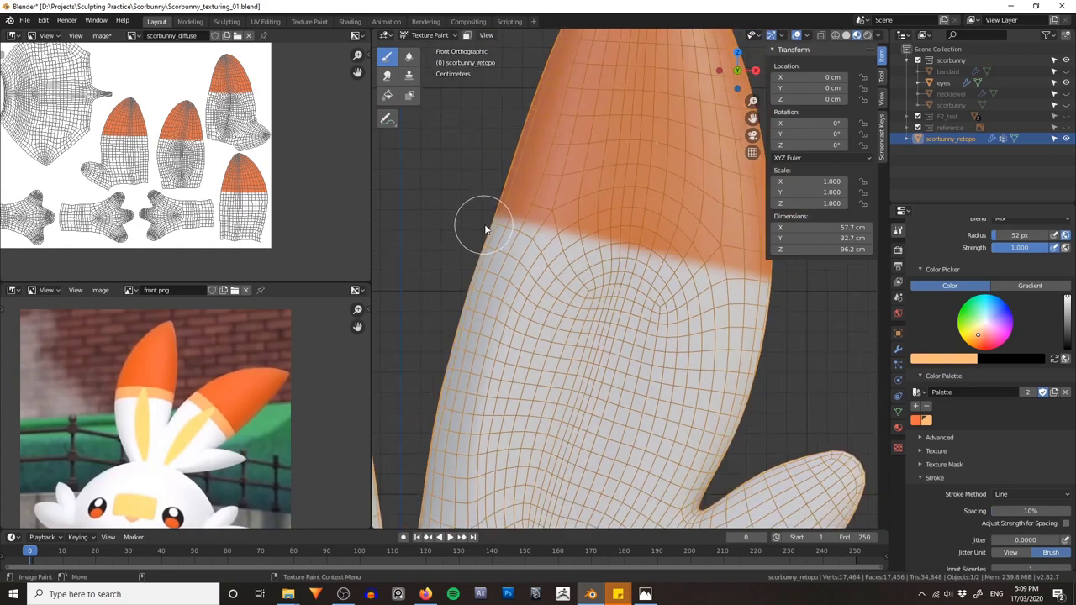
pyautogui.press('f')
pyautogui.click(481, 223)
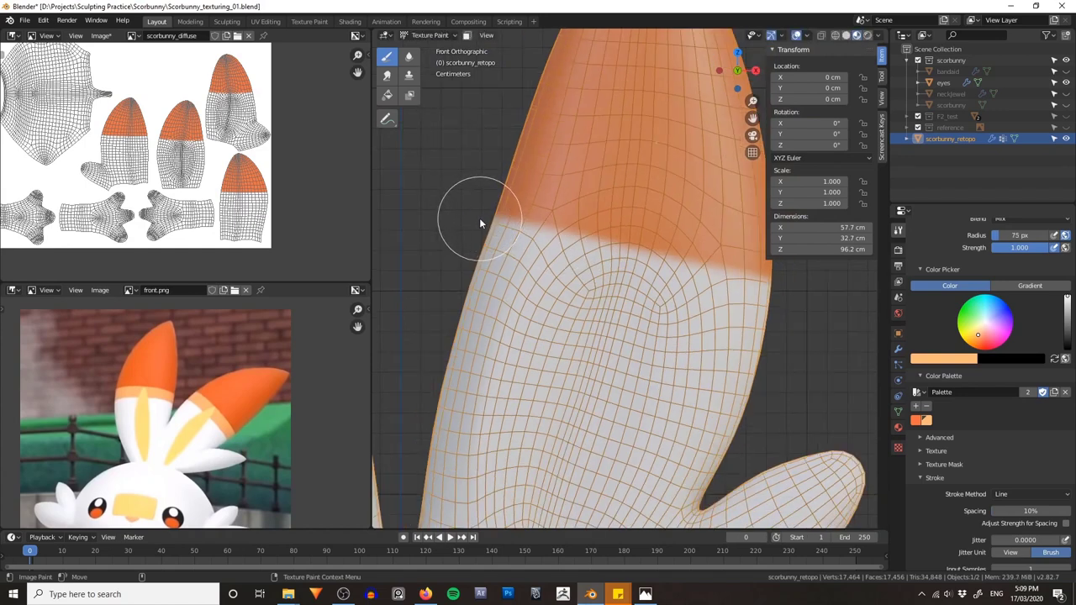
pyautogui.moveTo(480, 223)
pyautogui.mouseDown()
pyautogui.moveTo(632, 273)
pyautogui.moveTo(804, 308)
pyautogui.moveTo(796, 299)
pyautogui.mouseUp()
pyautogui.scroll(-3, 705, 335)
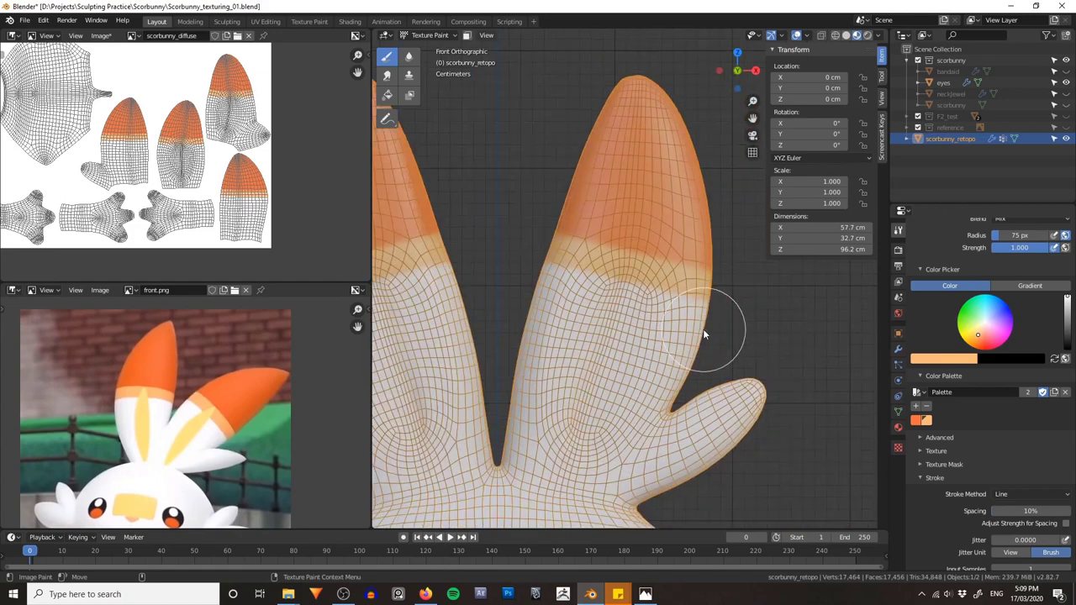
# Step: Inspect how the light-orange band wraps around the sides and back of the ears
pyautogui.scroll(-3, 703, 329)
pyautogui.moveTo(713, 335); pyautogui.dragTo(496, 335, button='middle')
pyautogui.scroll(3, 602, 316)
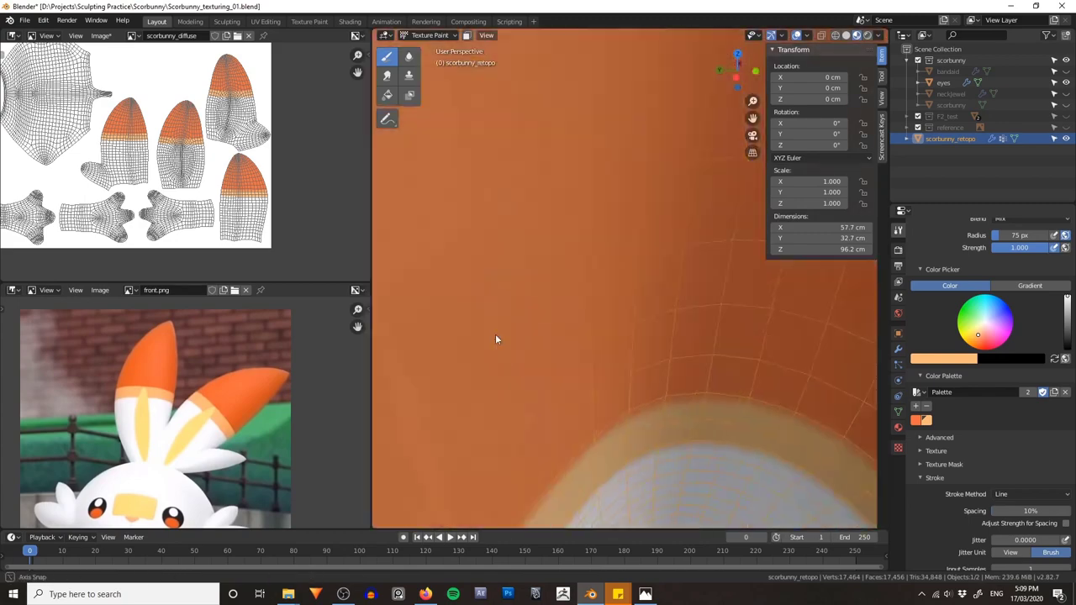
pyautogui.scroll(-5, 498, 336)
pyautogui.moveTo(626, 328); pyautogui.dragTo(551, 311, button='middle')
pyautogui.scroll(-1, 581, 312)
pyautogui.keyDown('shift'); pyautogui.moveTo(551, 311); pyautogui.dragTo(552, 249, button='middle'); pyautogui.keyUp('shift')
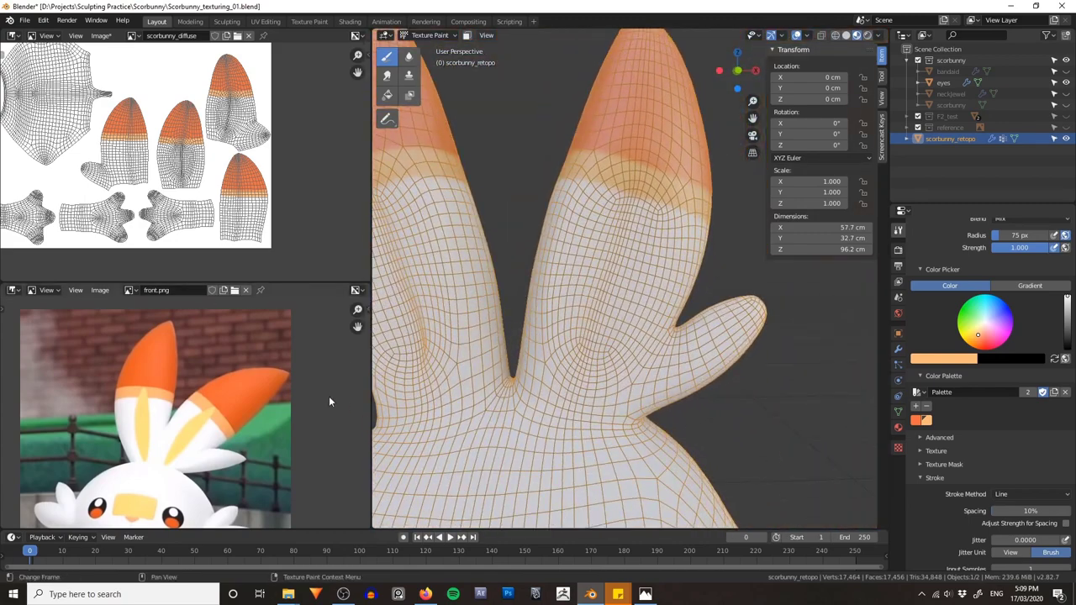
# Step: Sample the pale yellow of the inner-ear marking in front.png as the brush colour
pyautogui.moveTo(329, 396); pyautogui.dragTo(338, 337, button='middle')
pyautogui.click(971, 363)
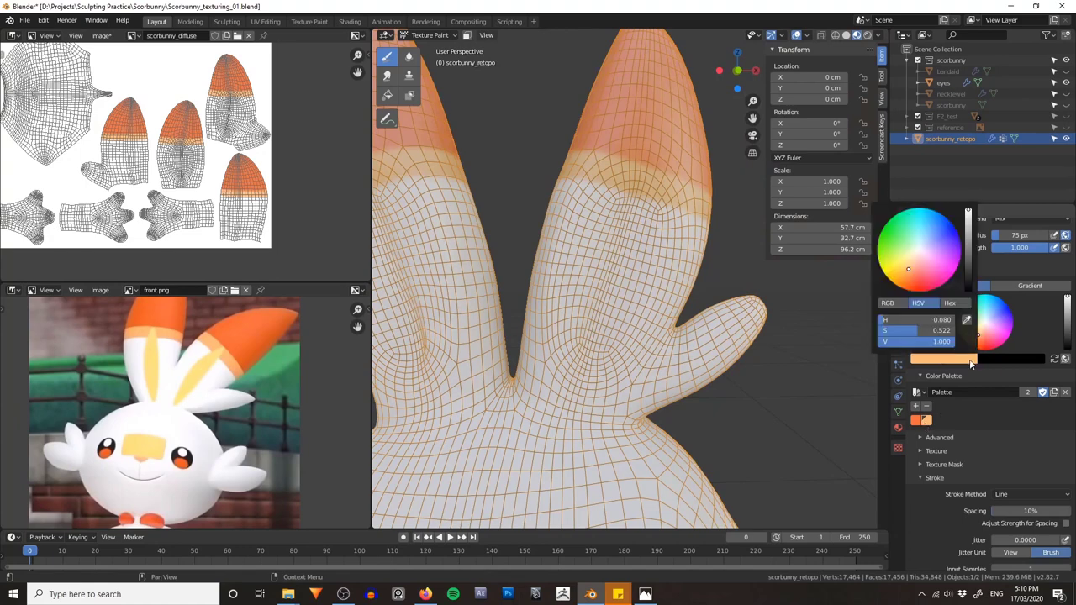
pyautogui.click(967, 324)
pyautogui.click(201, 366)
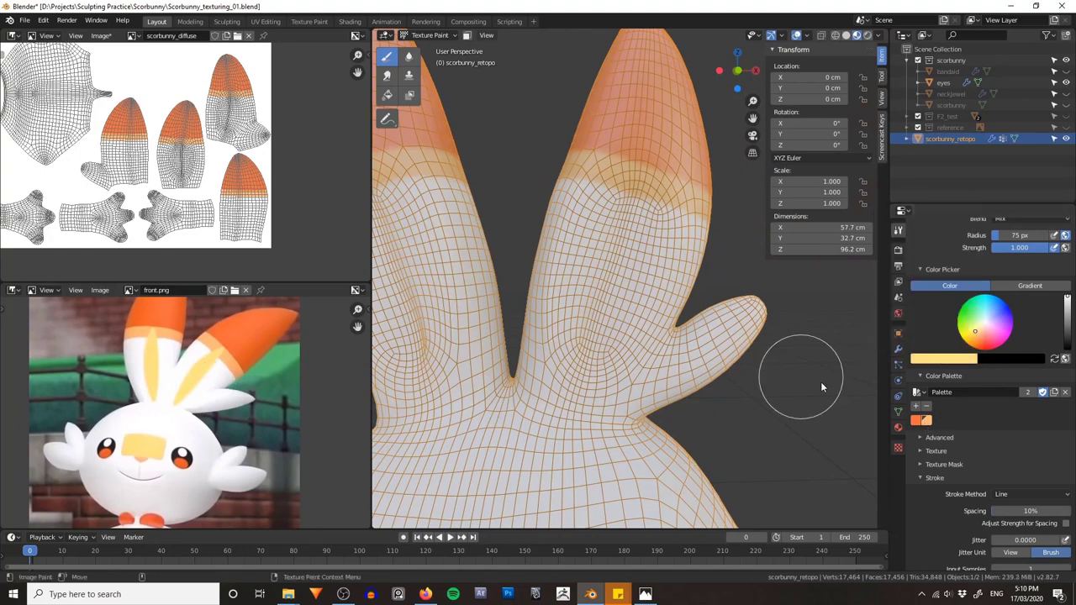
# Step: Set the brush's stroke method to Space and enable Occlude in the paint options
pyautogui.scroll(-5, 1013, 416)
pyautogui.click(1014, 337)
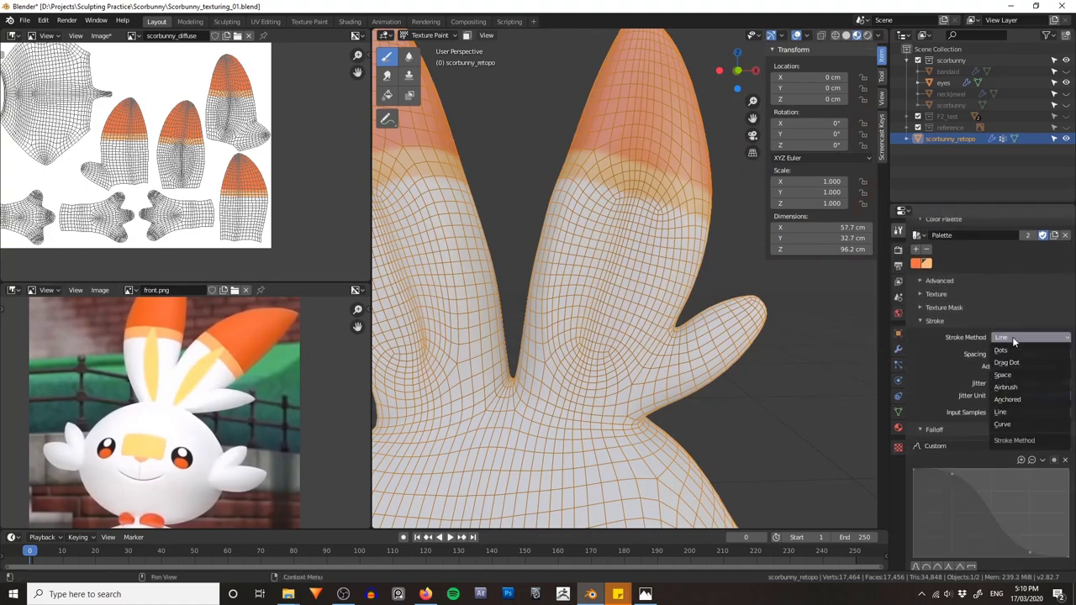
pyautogui.click(1009, 384)
pyautogui.scroll(-7, 987, 456)
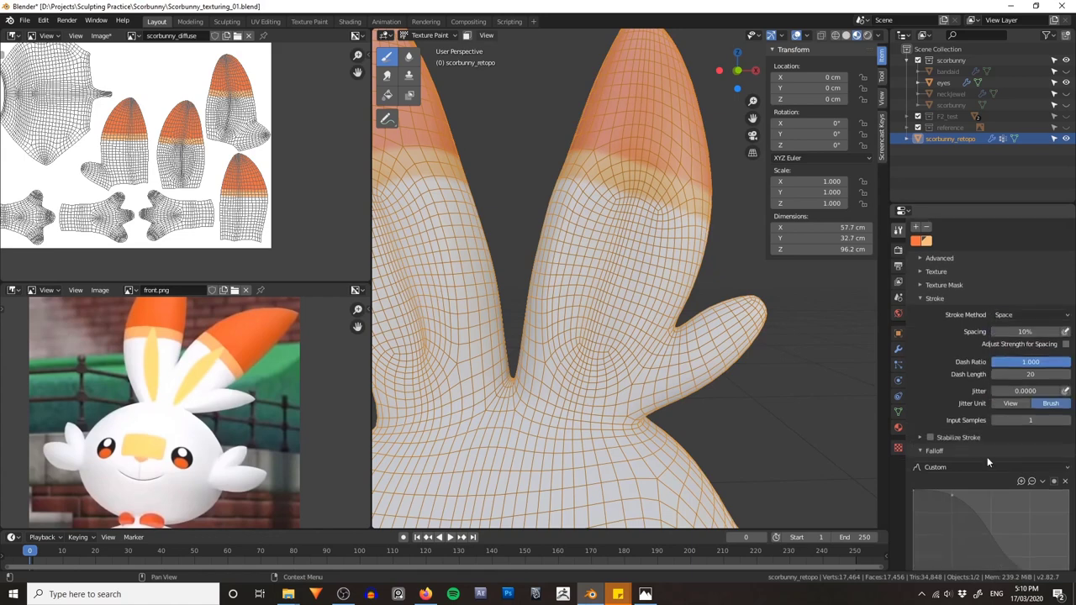
pyautogui.click(982, 520)
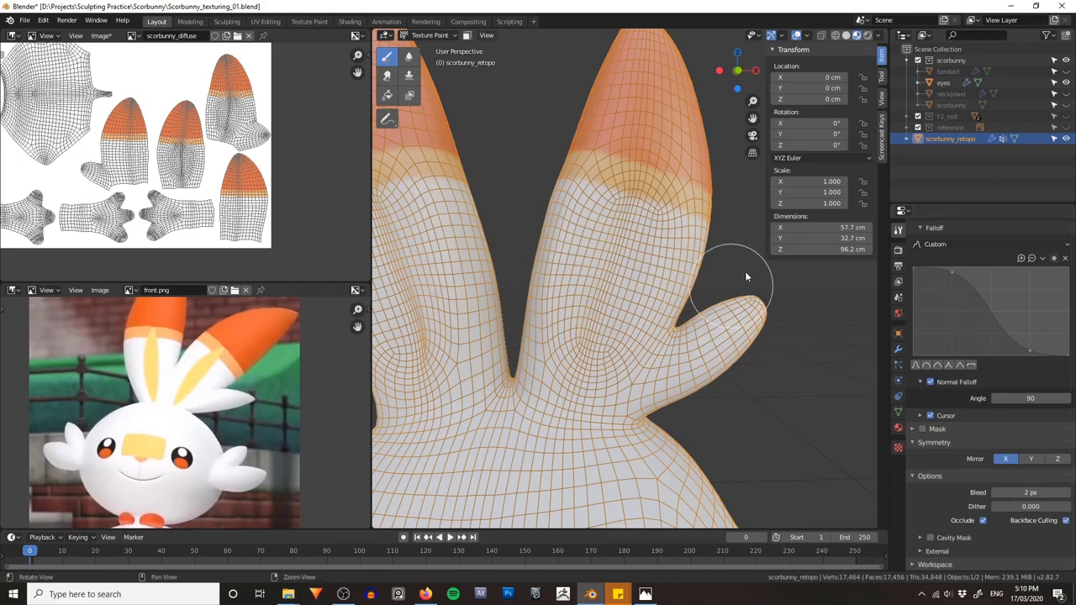
# Step: Reduce the brush radius and outline a narrow leaf-shaped yellow marking on the inner ear, starting inside the light-orange band
pyautogui.moveTo(745, 270); pyautogui.dragTo(637, 261, button='middle')
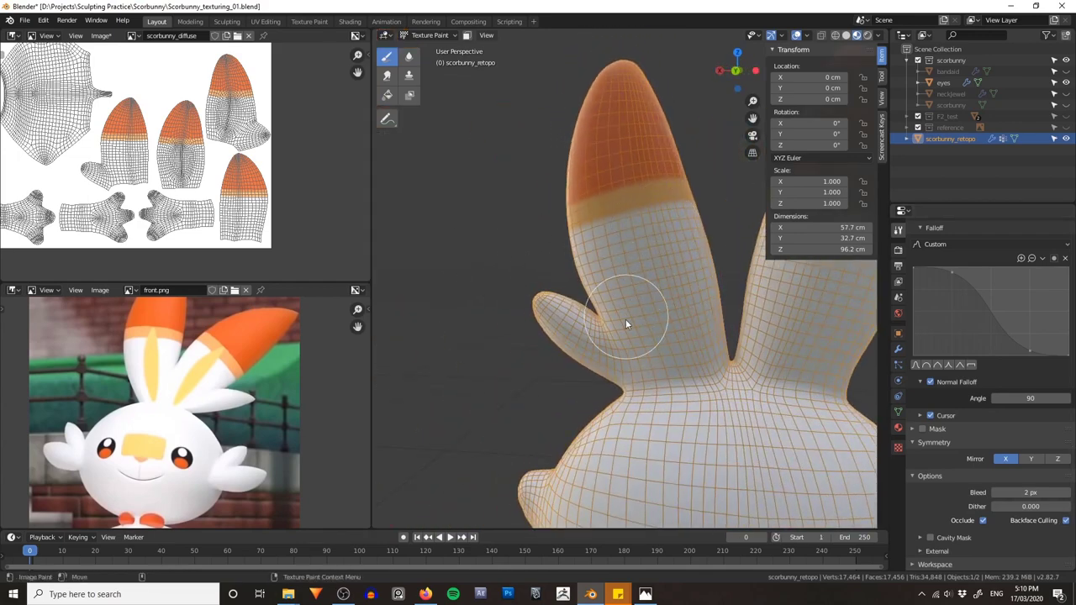
pyautogui.moveTo(626, 319); pyautogui.dragTo(707, 296, button='middle')
pyautogui.press('`')
pyautogui.click(699, 284)
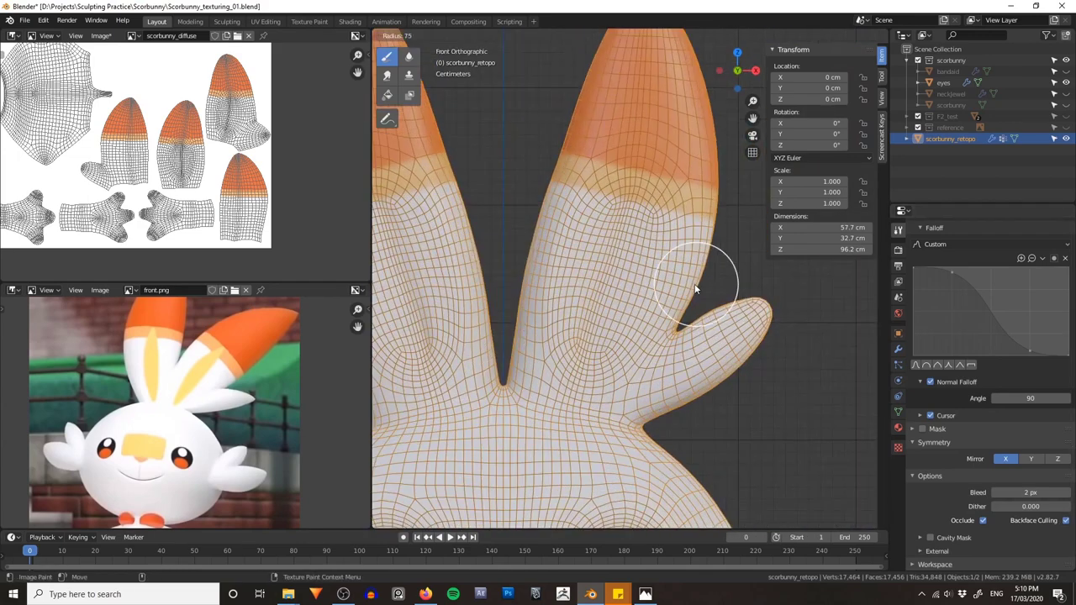
pyautogui.scroll(4, 627, 265)
pyautogui.scroll(1, 627, 262)
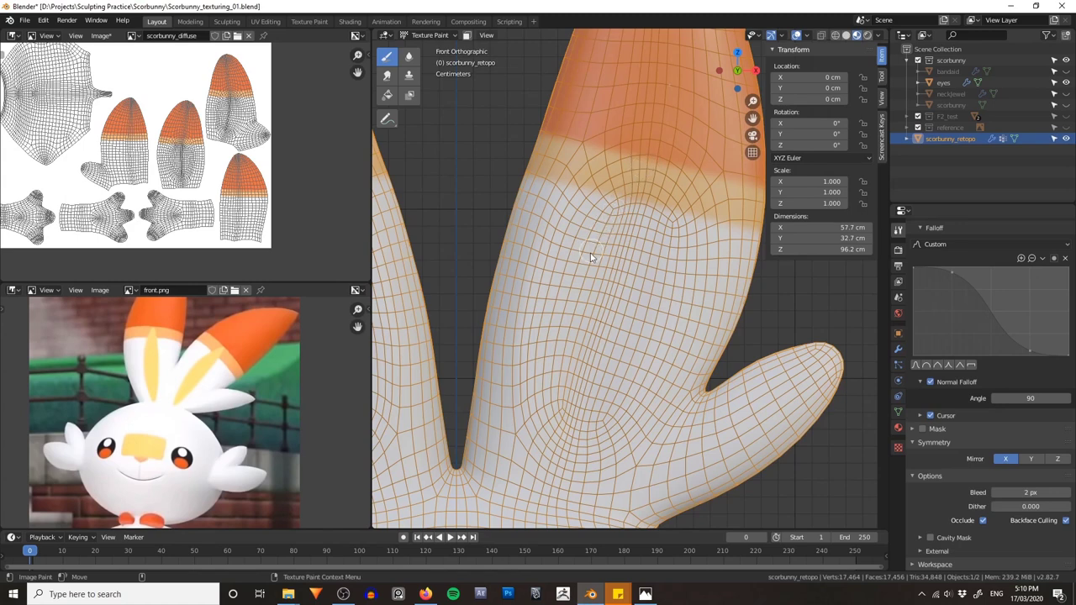
pyautogui.moveTo(646, 160); pyautogui.dragTo(580, 267)
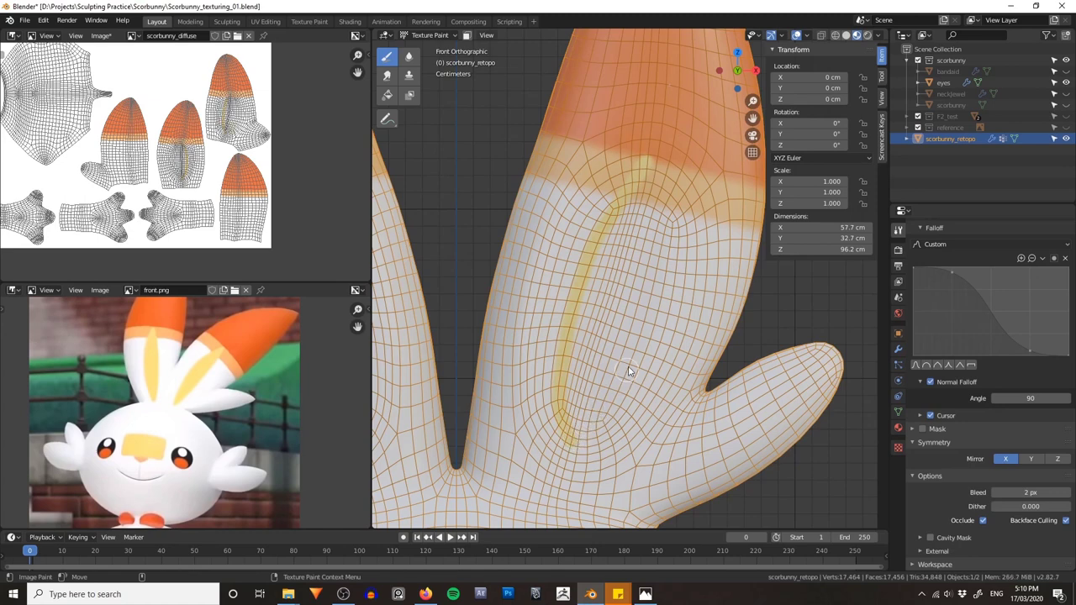
pyautogui.moveTo(663, 187); pyautogui.dragTo(613, 393)
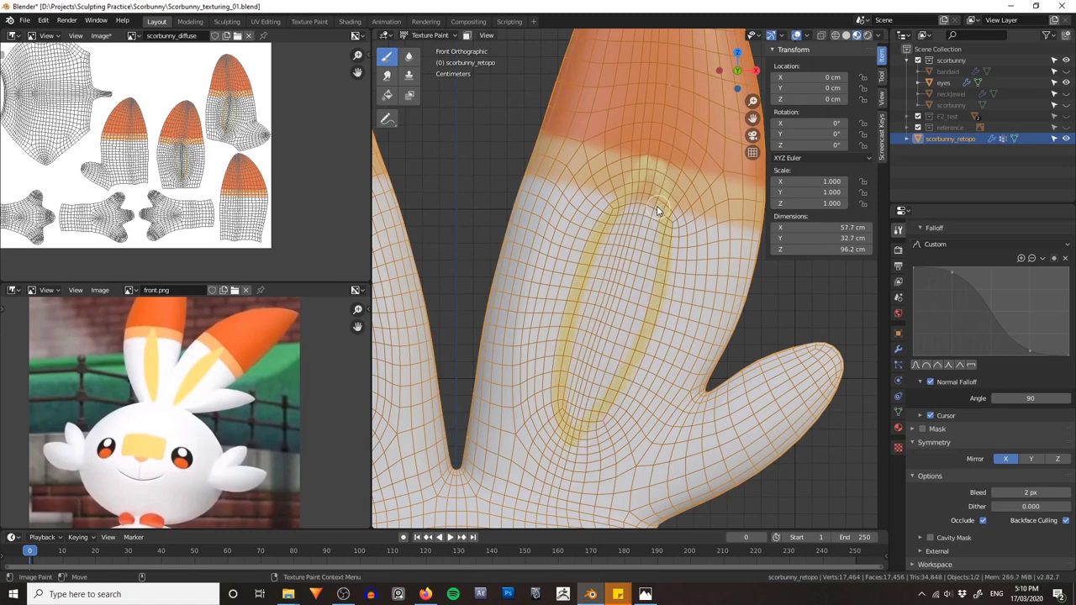
pyautogui.hotkey('ctrl', 'z')
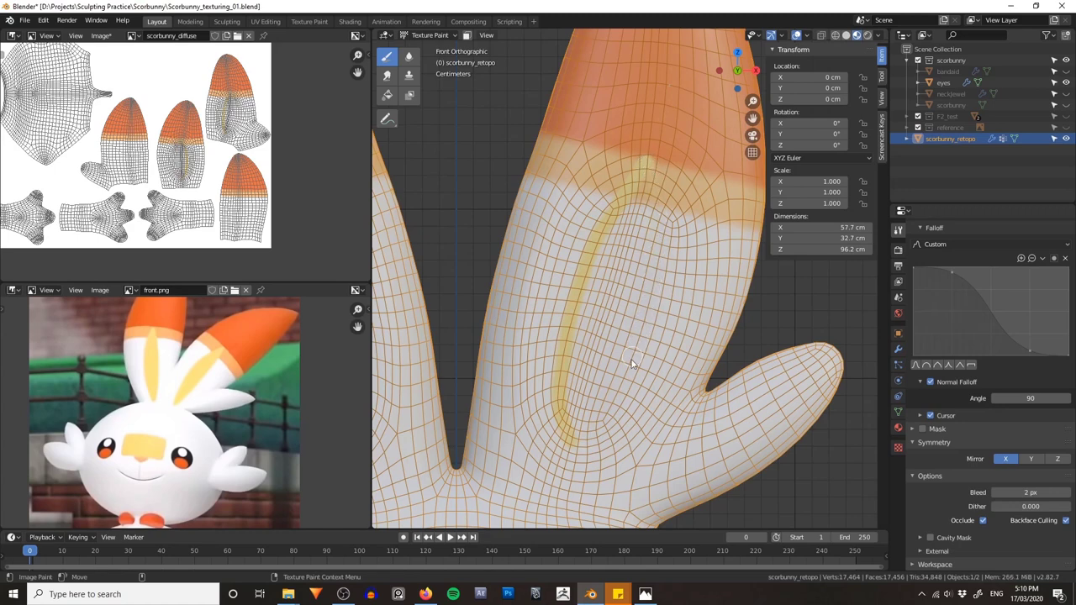
pyautogui.moveTo(578, 445); pyautogui.dragTo(658, 386)
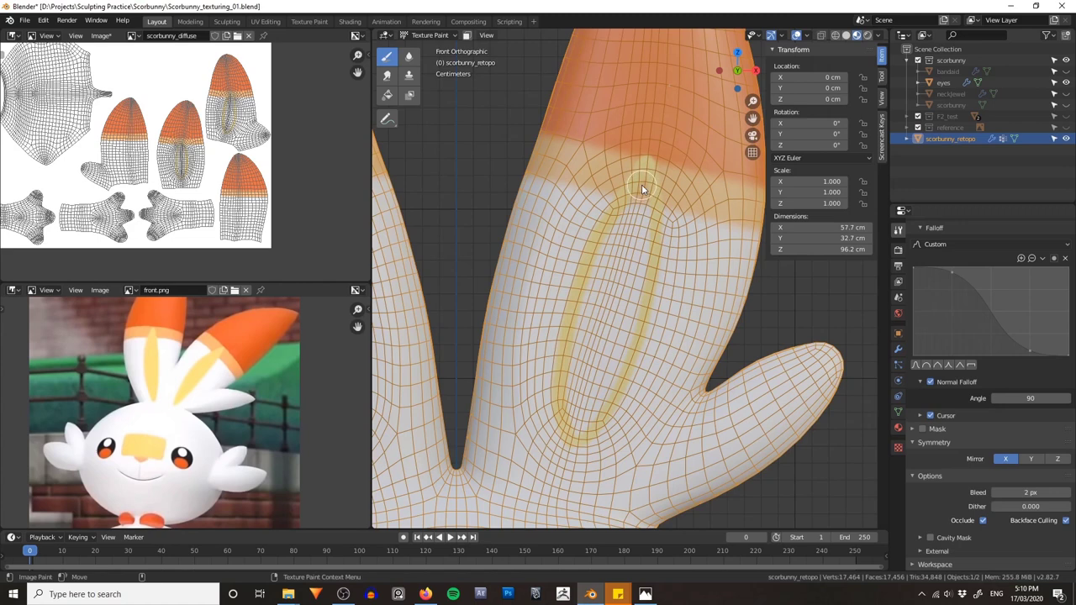
# Step: Hide the wireframe overlay and fill the outlined inner-ear marking with solid pale yellow
pyautogui.moveTo(639, 186); pyautogui.dragTo(639, 263)
pyautogui.moveTo(649, 208)
pyautogui.mouseDown()
pyautogui.moveTo(619, 221)
pyautogui.moveTo(600, 264)
pyautogui.moveTo(607, 307)
pyautogui.mouseUp()
pyautogui.press('z')
pyautogui.click(606, 245)
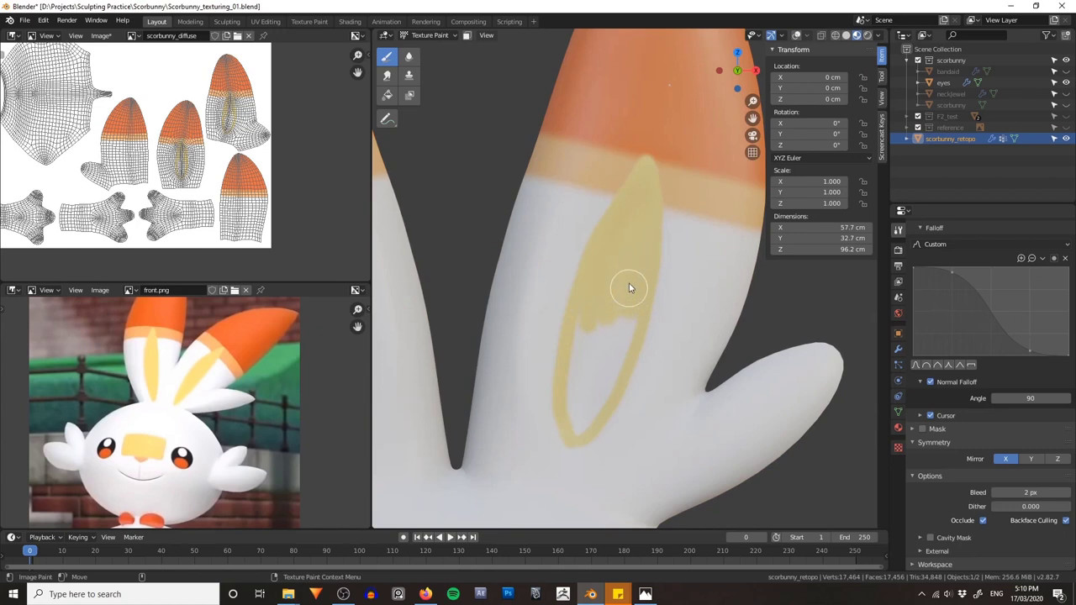
pyautogui.moveTo(630, 288); pyautogui.dragTo(622, 313)
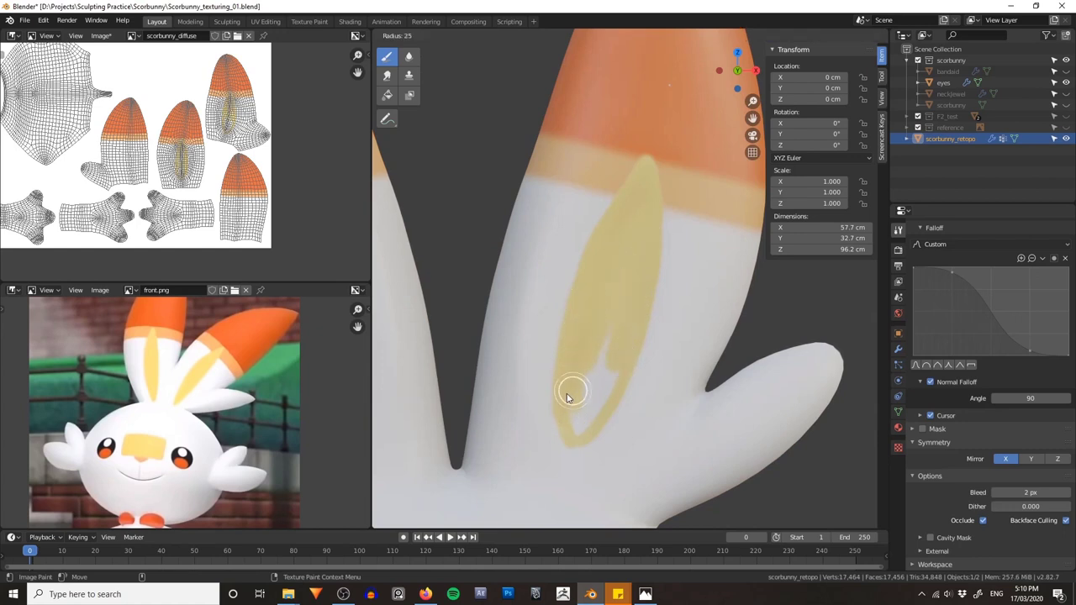
pyautogui.moveTo(571, 429); pyautogui.dragTo(603, 400)
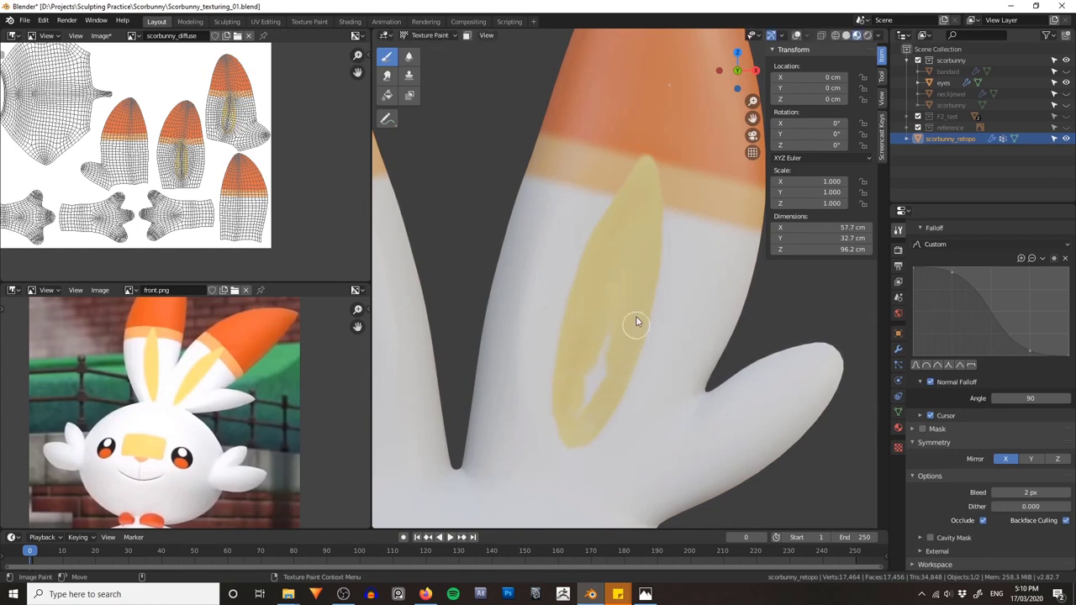
pyautogui.moveTo(636, 322); pyautogui.dragTo(579, 415)
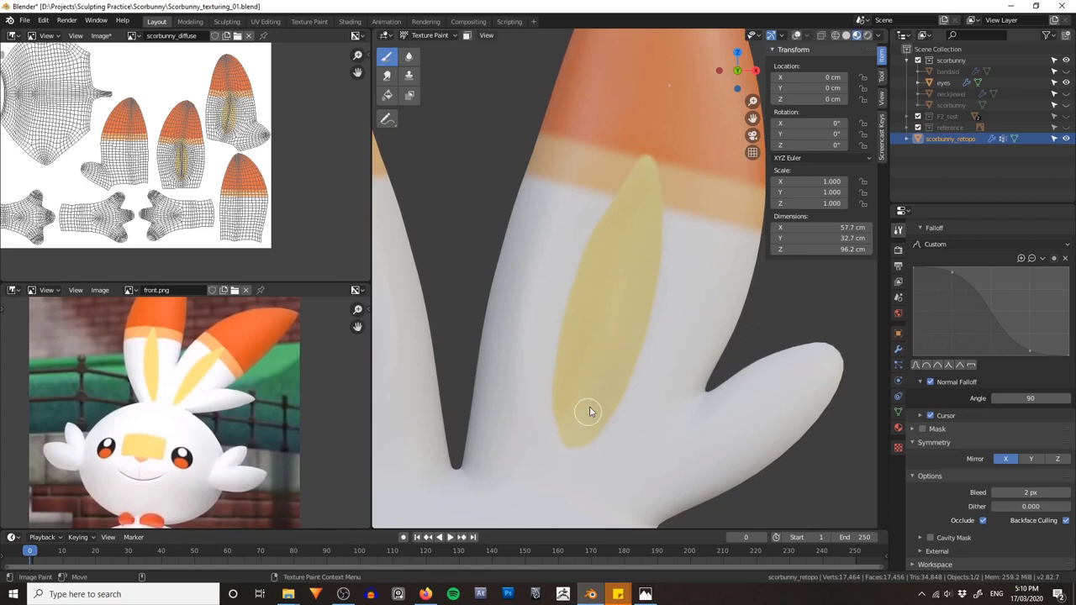
# Step: Examine the yellow inner-ear marking, the light-orange band and the orange tip from several angles
pyautogui.moveTo(602, 341); pyautogui.dragTo(675, 283, button='middle')
pyautogui.scroll(5, 673, 283)
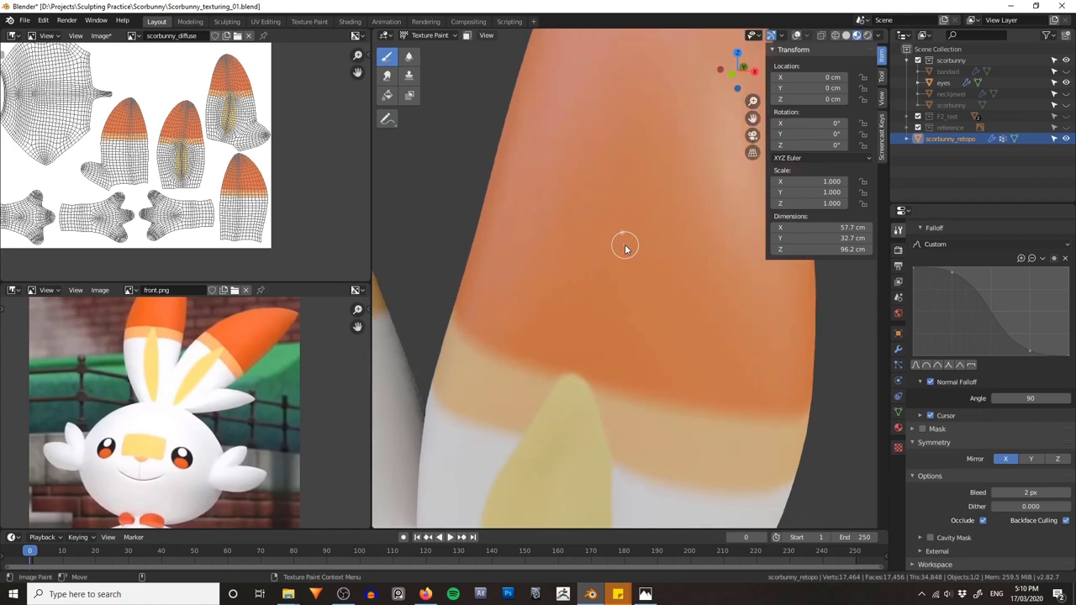
pyautogui.scroll(2, 625, 246)
pyautogui.scroll(-4, 622, 222)
pyautogui.scroll(2, 620, 228)
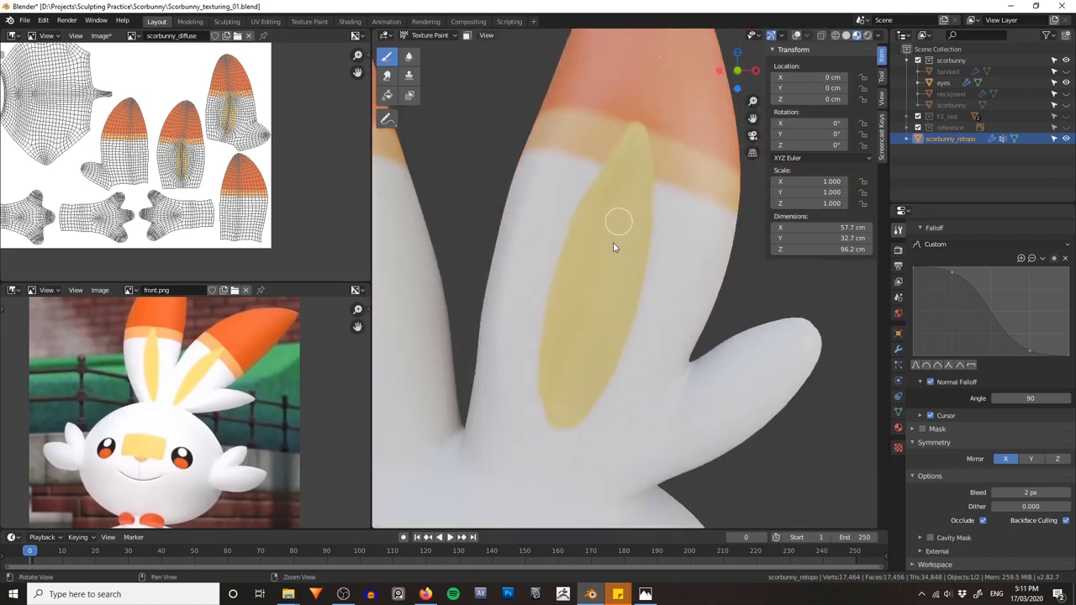
pyautogui.moveTo(585, 357)
pyautogui.keyDown('alt'); pyautogui.mouseDown()
pyautogui.moveTo(578, 341)
pyautogui.moveTo(567, 364)
pyautogui.mouseUp(); pyautogui.keyUp('alt')
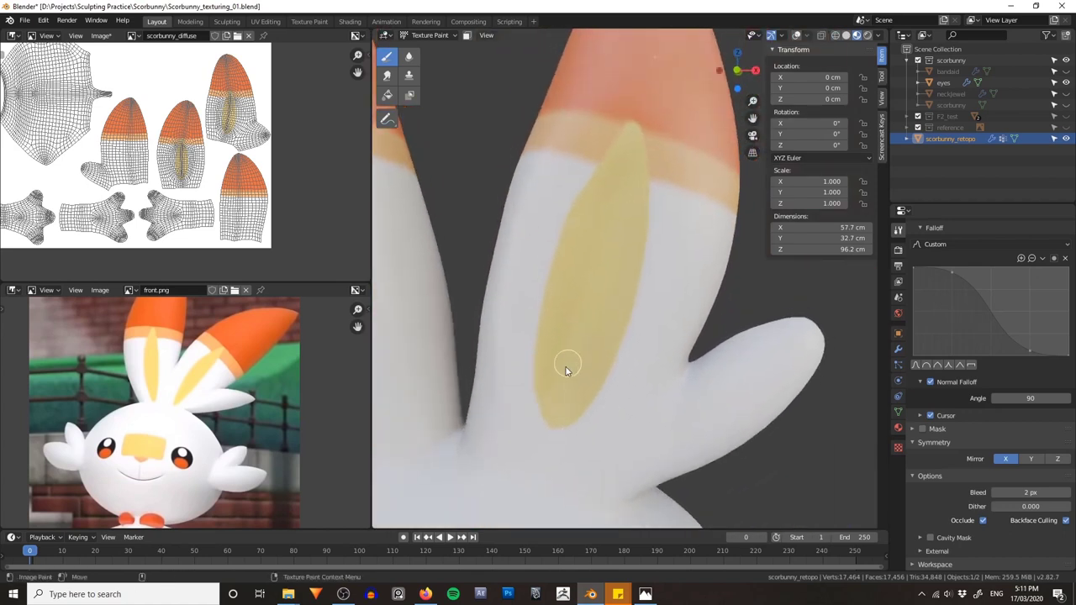
pyautogui.keyDown('alt'); pyautogui.moveTo(557, 378); pyautogui.dragTo(575, 348, button='middle'); pyautogui.keyUp('alt')
pyautogui.keyDown('alt'); pyautogui.moveTo(659, 110); pyautogui.dragTo(610, 370, button='middle'); pyautogui.keyUp('alt')
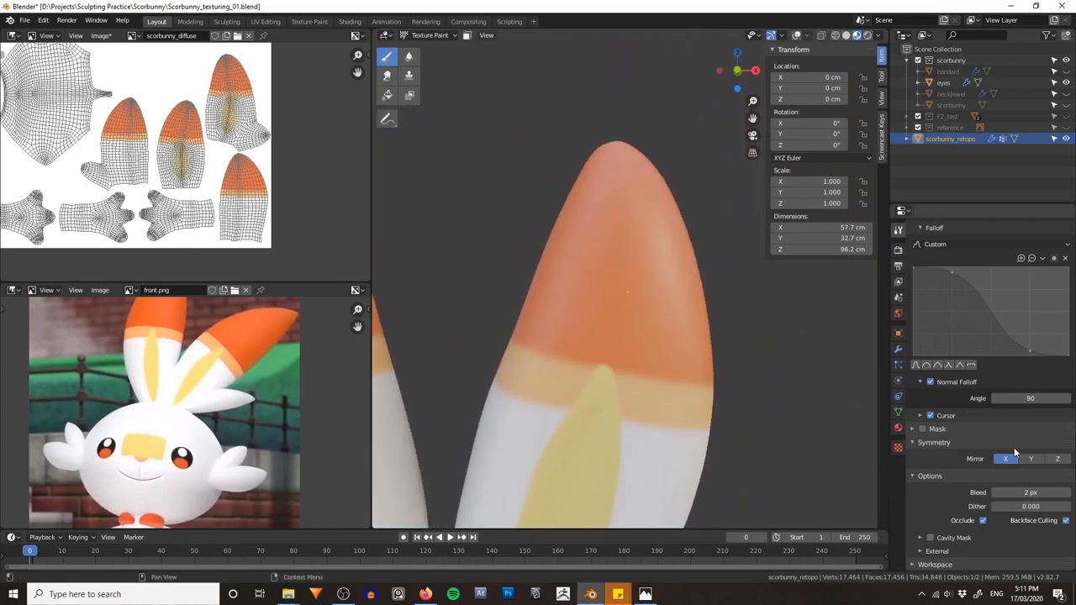
# Step: Save the pale yellow in the palette and touch up the small spot on the ear tip with the palette's orange
pyautogui.scroll(12, 960, 362)
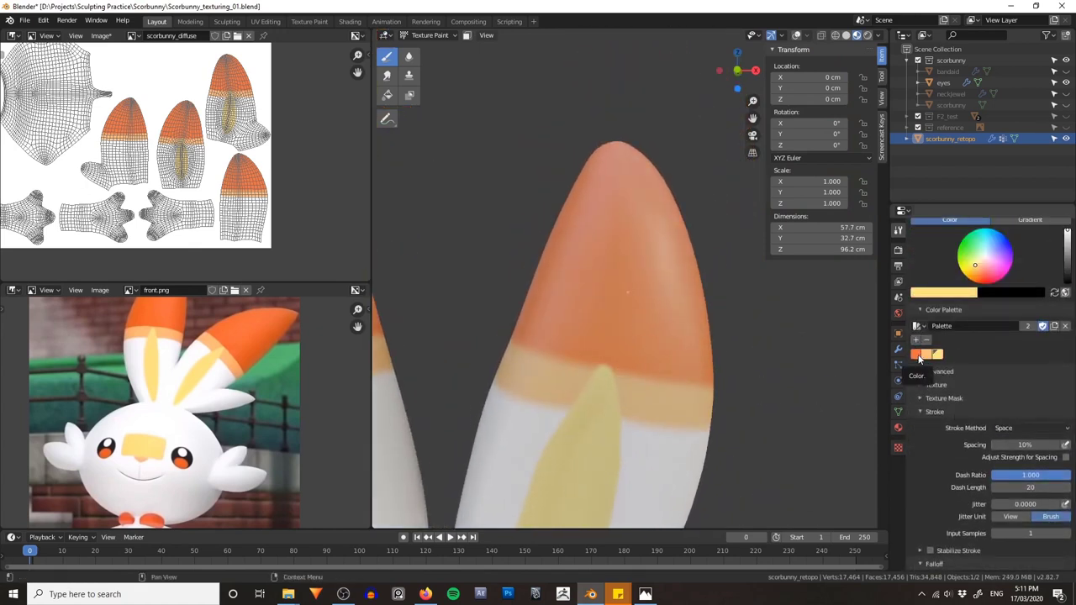
pyautogui.click(916, 354)
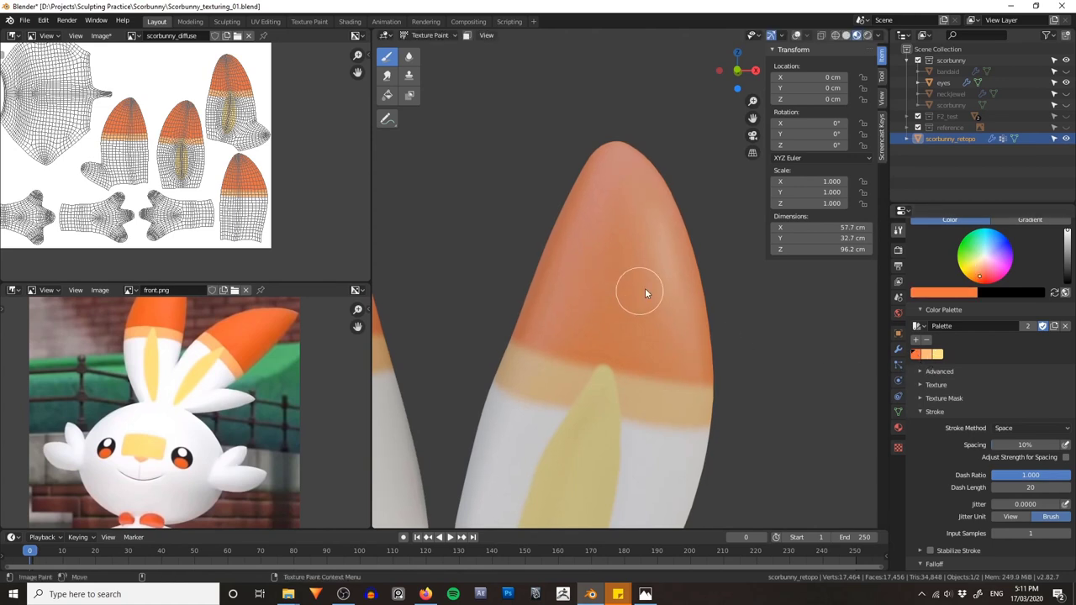
pyautogui.moveTo(538, 300); pyautogui.dragTo(617, 274, button='middle')
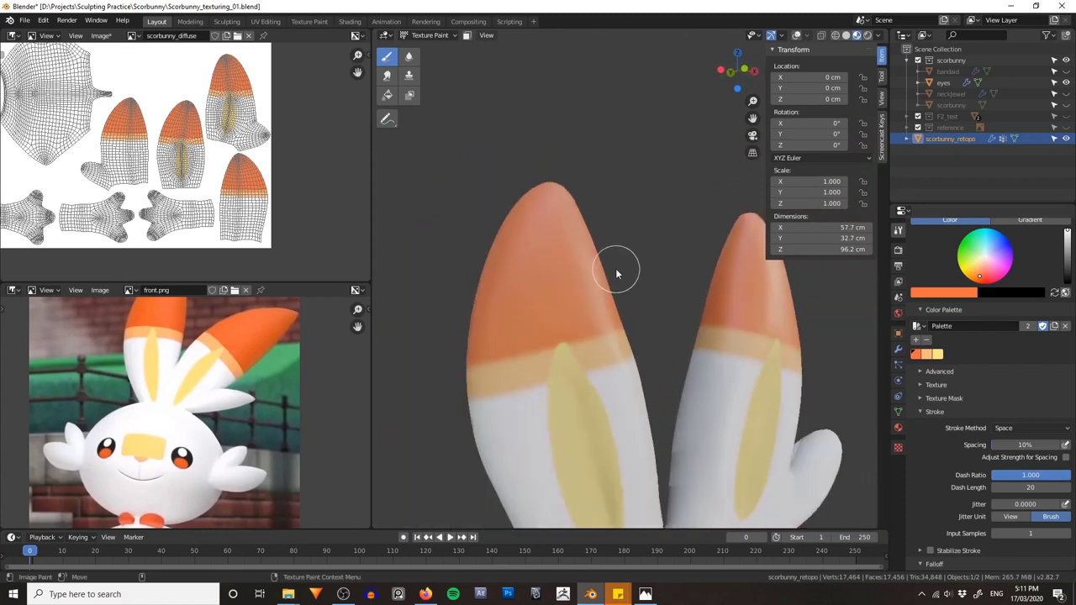
pyautogui.scroll(-6, 616, 273)
pyautogui.moveTo(655, 315)
pyautogui.mouseDown(button='middle')
pyautogui.moveTo(699, 373)
pyautogui.moveTo(660, 315)
pyautogui.mouseUp(button='middle')
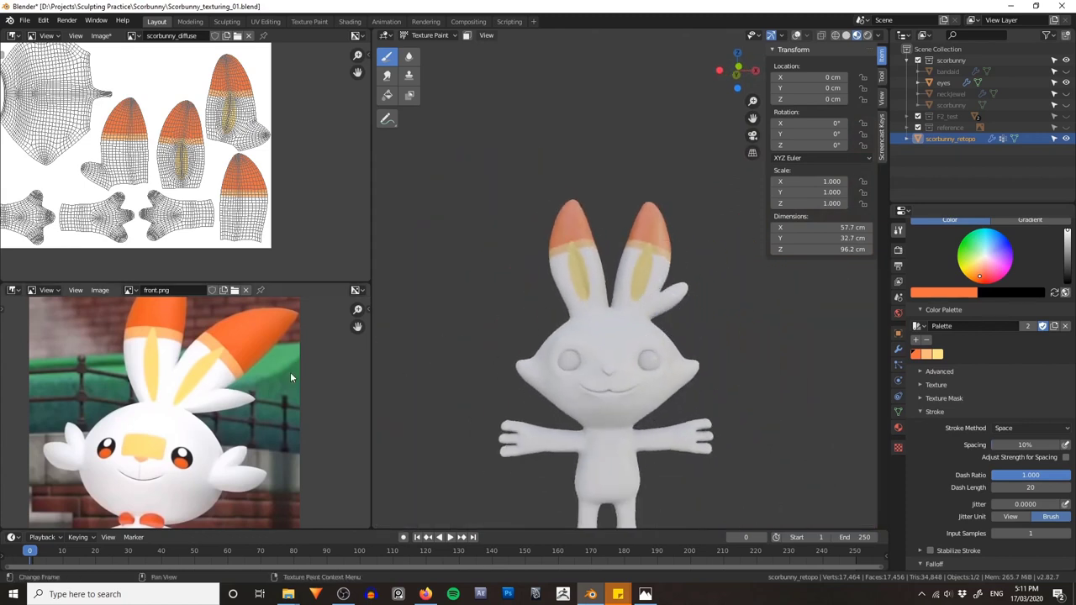
# Step: Examine the orange toe areas in the front.png reference and the model's feet from several angles
pyautogui.moveTo(272, 442); pyautogui.dragTo(275, 330, button='middle')
pyautogui.moveTo(231, 390); pyautogui.dragTo(236, 348, button='middle')
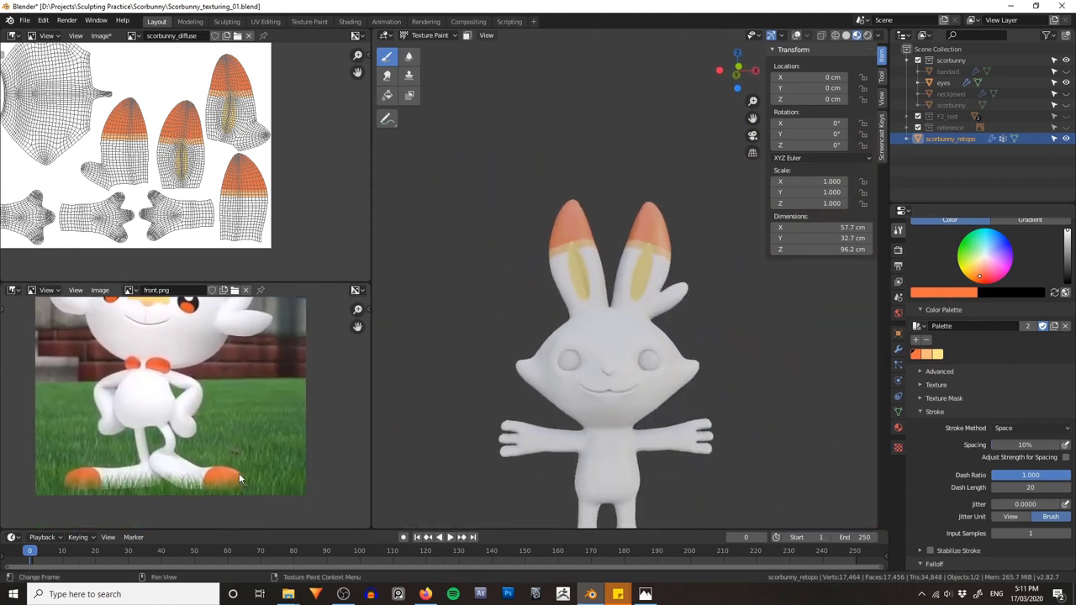
pyautogui.moveTo(239, 475); pyautogui.dragTo(222, 408, button='middle')
pyautogui.scroll(2, 204, 409)
pyautogui.keyDown('shift'); pyautogui.moveTo(660, 497); pyautogui.dragTo(642, 381, button='middle'); pyautogui.keyUp('shift')
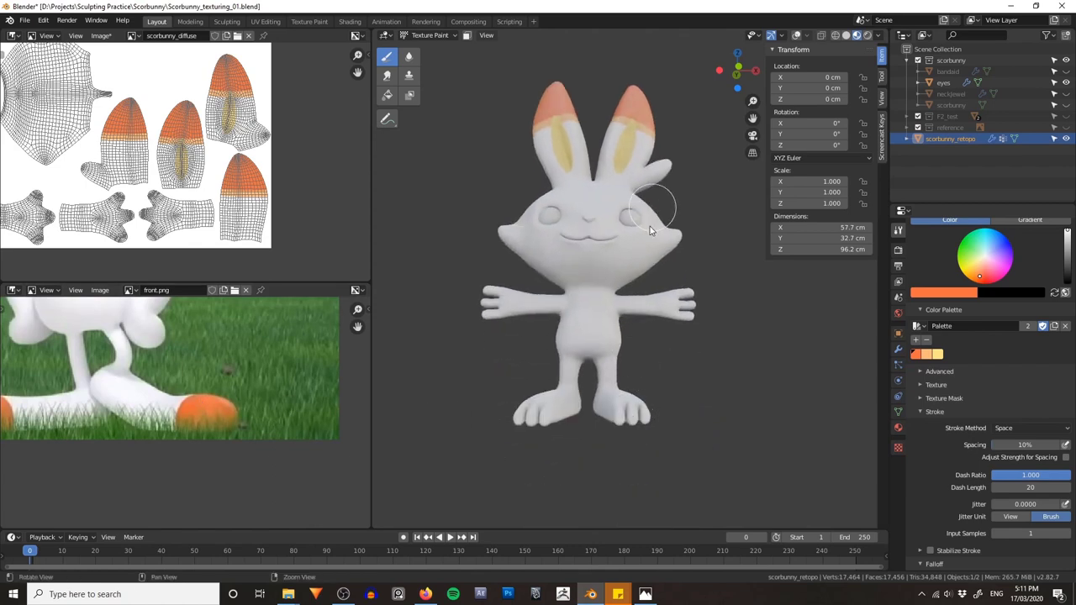
pyautogui.moveTo(650, 226); pyautogui.dragTo(660, 269, button='middle')
pyautogui.moveTo(572, 356); pyautogui.dragTo(598, 287, button='middle')
pyautogui.press('`')
pyautogui.click(600, 231)
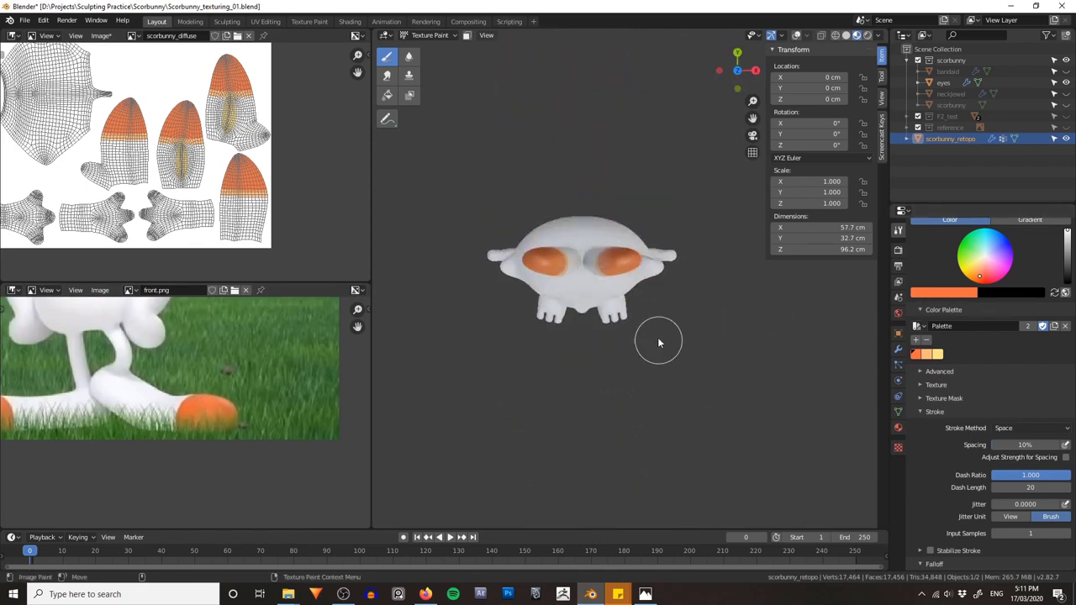
pyautogui.scroll(3, 658, 339)
pyautogui.keyDown('shift'); pyautogui.moveTo(644, 370); pyautogui.dragTo(622, 292, button='middle'); pyautogui.keyUp('shift')
pyautogui.scroll(3, 622, 293)
pyautogui.moveTo(551, 245)
pyautogui.keyDown('shift'); pyautogui.mouseDown(button='middle')
pyautogui.moveTo(617, 276)
pyautogui.moveTo(689, 272)
pyautogui.moveTo(673, 324)
pyautogui.moveTo(620, 219)
pyautogui.moveTo(607, 349)
pyautogui.moveTo(664, 376)
pyautogui.mouseUp(button='middle'); pyautogui.keyUp('shift')
pyautogui.hotkey('ctrl', 'z')
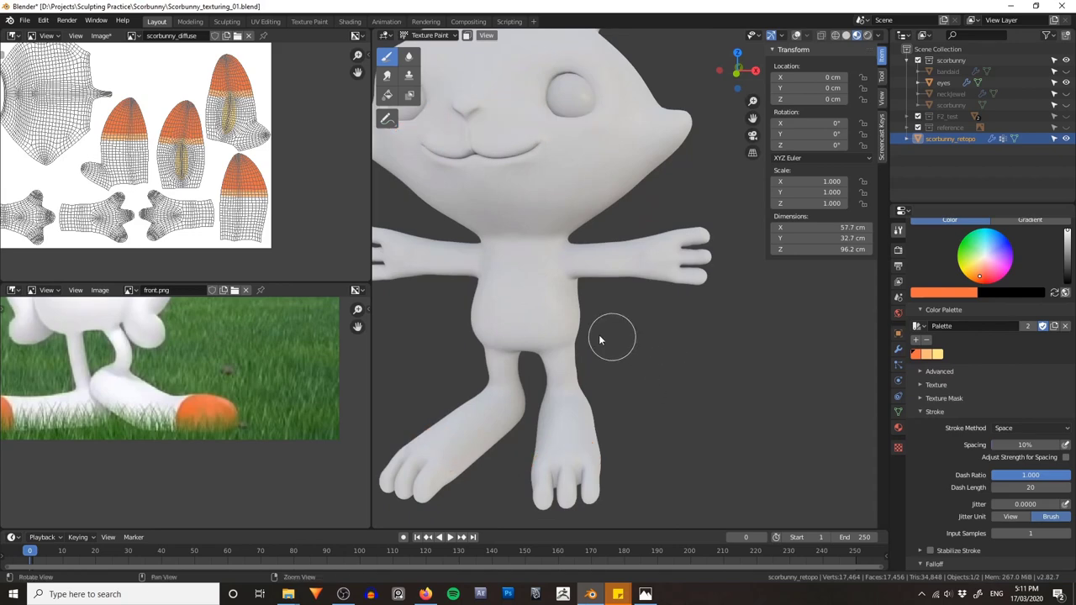
# Step: Show the wireframe overlay over the feet and set the brush's stroke method to Line
pyautogui.moveTo(600, 339)
pyautogui.mouseDown(button='middle')
pyautogui.moveTo(501, 316)
pyautogui.moveTo(561, 325)
pyautogui.moveTo(636, 264)
pyautogui.moveTo(580, 353)
pyautogui.moveTo(610, 332)
pyautogui.mouseUp(button='middle')
pyautogui.press('`')
pyautogui.click(572, 379)
pyautogui.keyDown('shift'); pyautogui.moveTo(612, 370); pyautogui.dragTo(632, 310, button='middle'); pyautogui.keyUp('shift')
pyautogui.scroll(2, 633, 311)
pyautogui.keyDown('alt'); pyautogui.moveTo(632, 311); pyautogui.dragTo(594, 120, button='right'); pyautogui.keyUp('alt')
pyautogui.keyDown('alt'); pyautogui.moveTo(594, 120); pyautogui.dragTo(660, 266, button='middle'); pyautogui.keyUp('alt')
pyautogui.hotkey('shift', 'alt', 'z')
pyautogui.keyDown('alt'); pyautogui.moveTo(661, 322); pyautogui.dragTo(664, 290, button='middle'); pyautogui.keyUp('alt')
pyautogui.scroll(-8, 970, 410)
pyautogui.click(1013, 251)
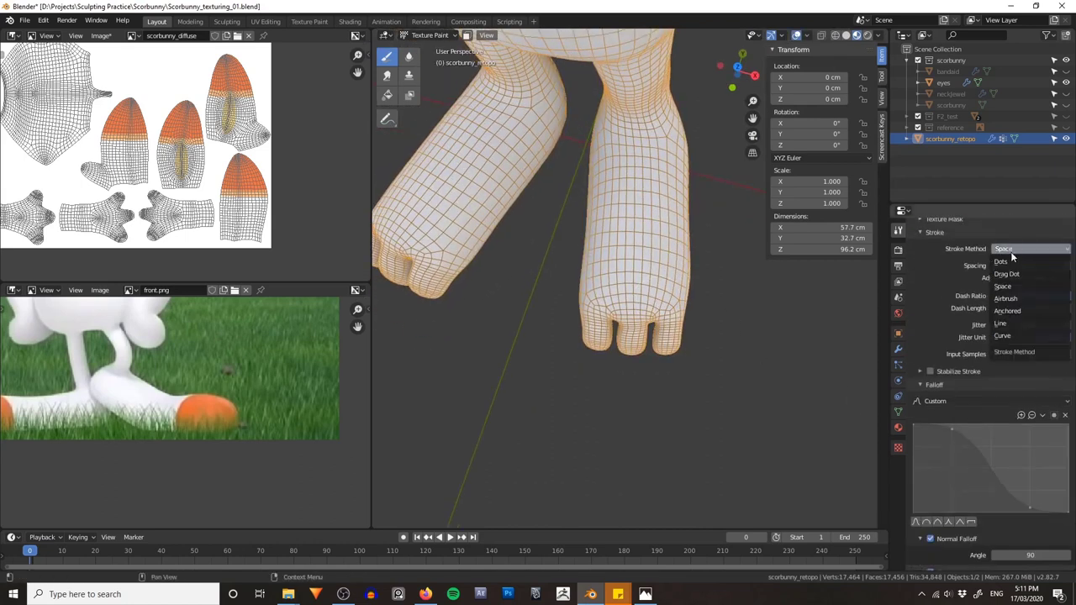
pyautogui.click(1008, 321)
# Step: Disable Occlude and Backface Culling and paint a straight orange line across the foot behind the toes, wrapping around it
pyautogui.moveTo(600, 300); pyautogui.dragTo(641, 7, button='middle')
pyautogui.moveTo(622, 154); pyautogui.dragTo(625, 328, button='middle')
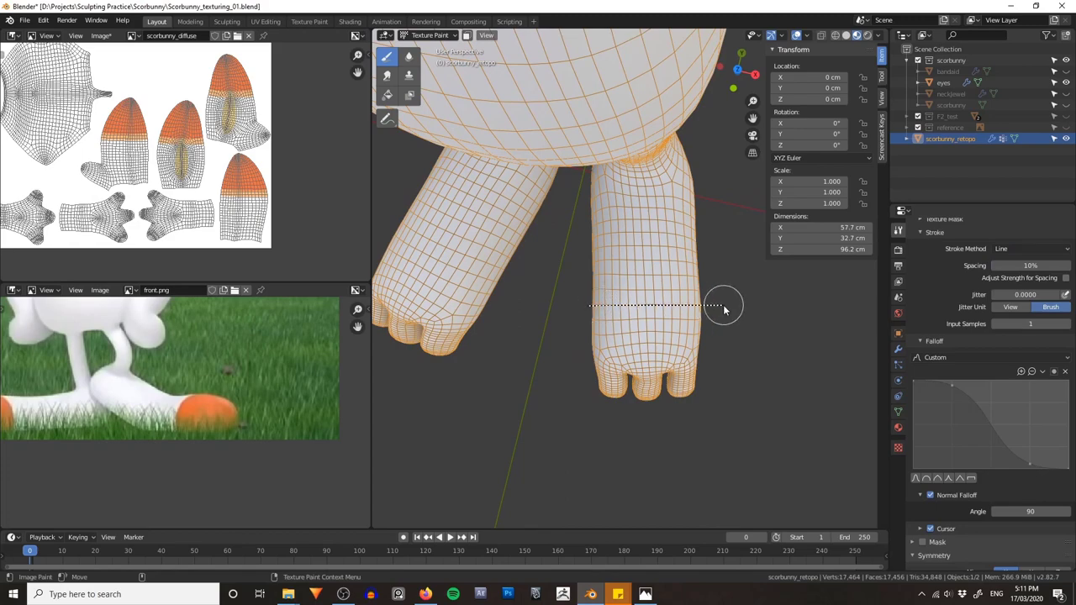
pyautogui.moveTo(723, 310); pyautogui.dragTo(723, 310)
pyautogui.moveTo(718, 391)
pyautogui.mouseDown(button='middle')
pyautogui.moveTo(669, 375)
pyautogui.moveTo(613, 329)
pyautogui.moveTo(553, 139)
pyautogui.moveTo(590, 218)
pyautogui.moveTo(548, 290)
pyautogui.moveTo(620, 320)
pyautogui.moveTo(732, 409)
pyautogui.moveTo(644, 348)
pyautogui.moveTo(637, 309)
pyautogui.moveTo(611, 289)
pyautogui.mouseUp(button='middle')
pyautogui.scroll(-3, 980, 464)
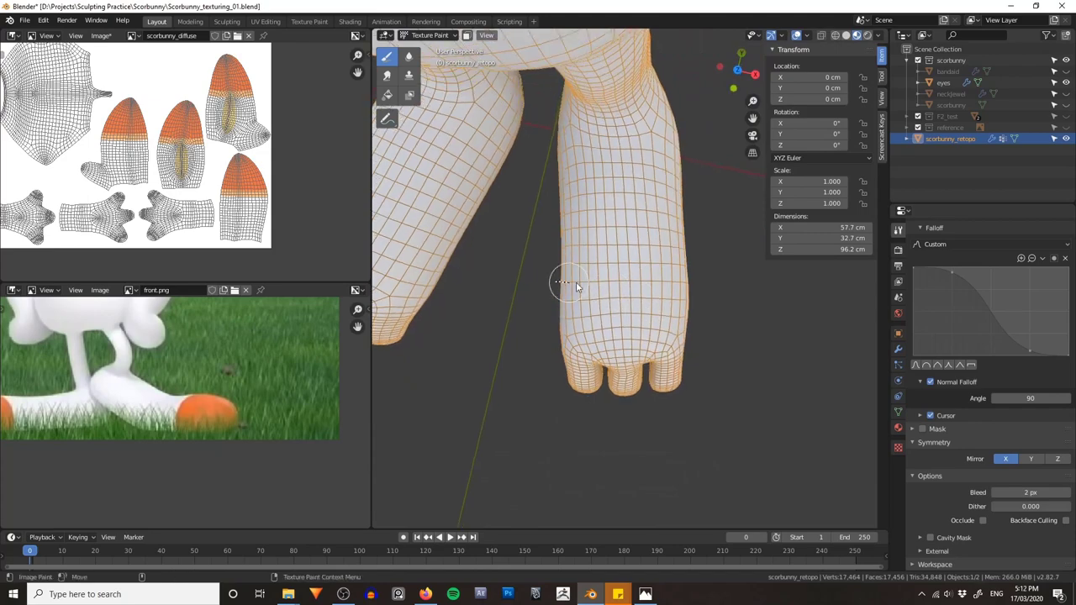
pyautogui.moveTo(713, 288); pyautogui.dragTo(711, 284)
pyautogui.moveTo(497, 370)
pyautogui.mouseDown(button='middle')
pyautogui.moveTo(558, 214)
pyautogui.moveTo(631, 323)
pyautogui.mouseUp(button='middle')
pyautogui.scroll(5, 1038, 516)
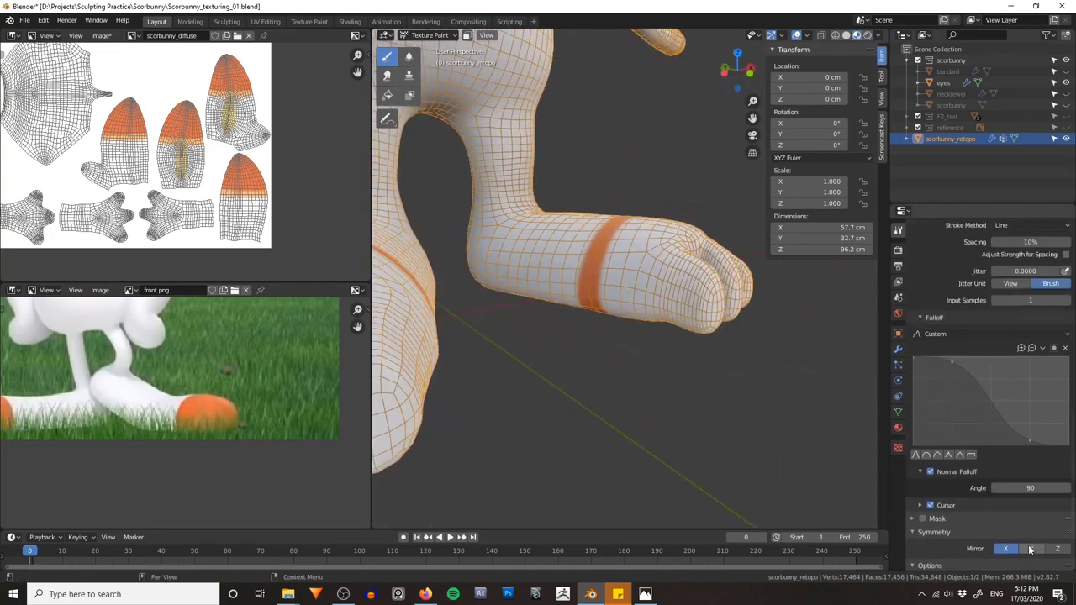
# Step: Set the stroke method to Space and fill the front of the foot, including all toes, with solid orange up to the painted line
pyautogui.click(1014, 271)
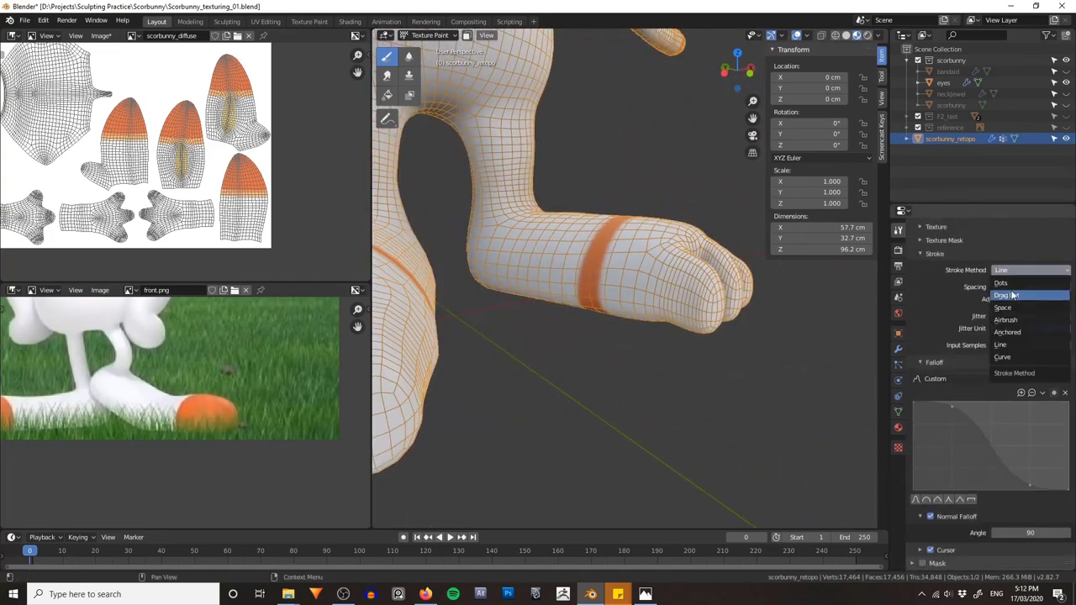
pyautogui.click(1001, 307)
pyautogui.moveTo(610, 308); pyautogui.dragTo(642, 305, button='middle')
pyautogui.moveTo(717, 307)
pyautogui.mouseDown(button='middle')
pyautogui.moveTo(721, 343)
pyautogui.moveTo(736, 353)
pyautogui.moveTo(628, 244)
pyautogui.moveTo(522, 278)
pyautogui.moveTo(542, 307)
pyautogui.moveTo(571, 277)
pyautogui.mouseUp(button='middle')
pyautogui.moveTo(576, 225)
pyautogui.mouseDown()
pyautogui.moveTo(485, 410)
pyautogui.moveTo(566, 326)
pyautogui.moveTo(584, 277)
pyautogui.mouseUp()
pyautogui.press('f')
pyautogui.click(571, 268)
pyautogui.moveTo(570, 268); pyautogui.dragTo(591, 360, button='middle')
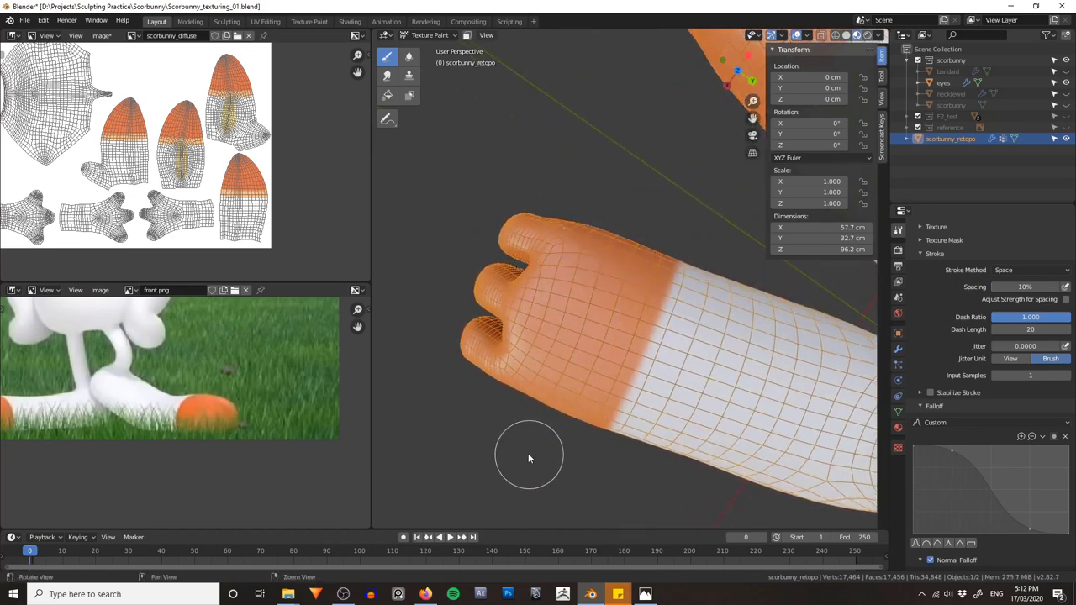
pyautogui.moveTo(529, 456)
pyautogui.mouseDown(button='middle')
pyautogui.moveTo(546, 285)
pyautogui.moveTo(507, 204)
pyautogui.moveTo(604, 219)
pyautogui.moveTo(628, 173)
pyautogui.moveTo(639, 320)
pyautogui.moveTo(662, 380)
pyautogui.moveTo(759, 395)
pyautogui.mouseUp(button='middle')
pyautogui.moveTo(630, 358)
pyautogui.mouseDown()
pyautogui.moveTo(732, 341)
pyautogui.moveTo(717, 360)
pyautogui.mouseUp()
# Step: Sample the nose colour from the front.png reference as the brush colour
pyautogui.scroll(-5, 711, 358)
pyautogui.moveTo(708, 357)
pyautogui.keyDown('shift'); pyautogui.mouseDown(button='middle')
pyautogui.moveTo(644, 351)
pyautogui.moveTo(629, 253)
pyautogui.mouseUp(button='middle'); pyautogui.keyUp('shift')
pyautogui.scroll(-5, 644, 350)
pyautogui.keyDown('shift'); pyautogui.moveTo(628, 160); pyautogui.dragTo(632, 295, button='middle'); pyautogui.keyUp('shift')
pyautogui.scroll(-2, 602, 257)
pyautogui.keyDown('shift'); pyautogui.moveTo(587, 223); pyautogui.dragTo(612, 269, button='middle'); pyautogui.keyUp('shift')
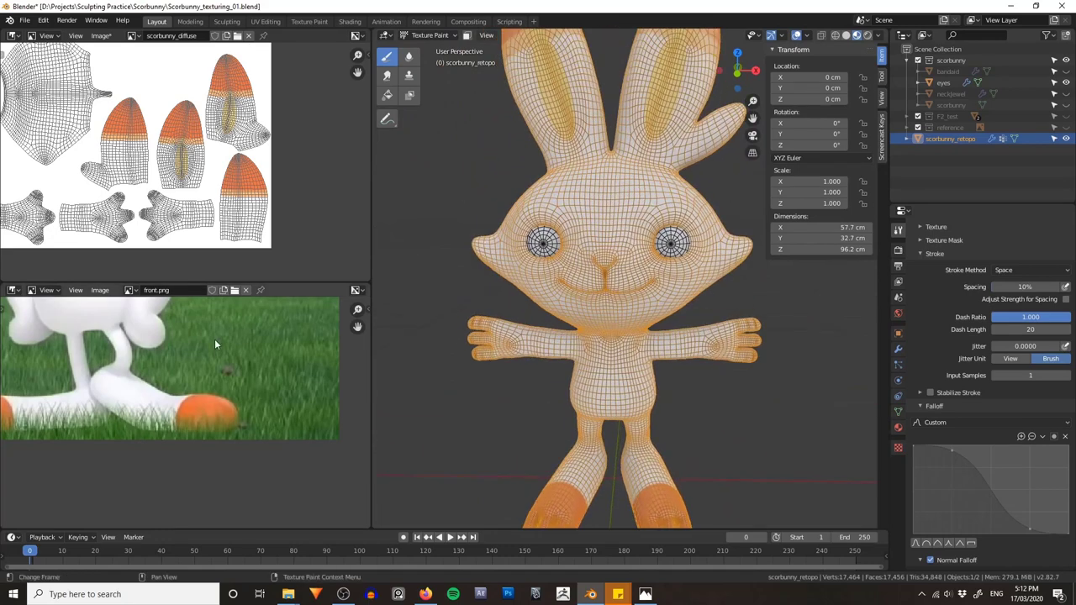
pyautogui.moveTo(216, 342); pyautogui.dragTo(248, 496, button='middle')
pyautogui.moveTo(254, 304); pyautogui.dragTo(271, 496, button='middle')
pyautogui.moveTo(291, 398); pyautogui.dragTo(213, 389, button='middle')
pyautogui.scroll(4, 213, 391)
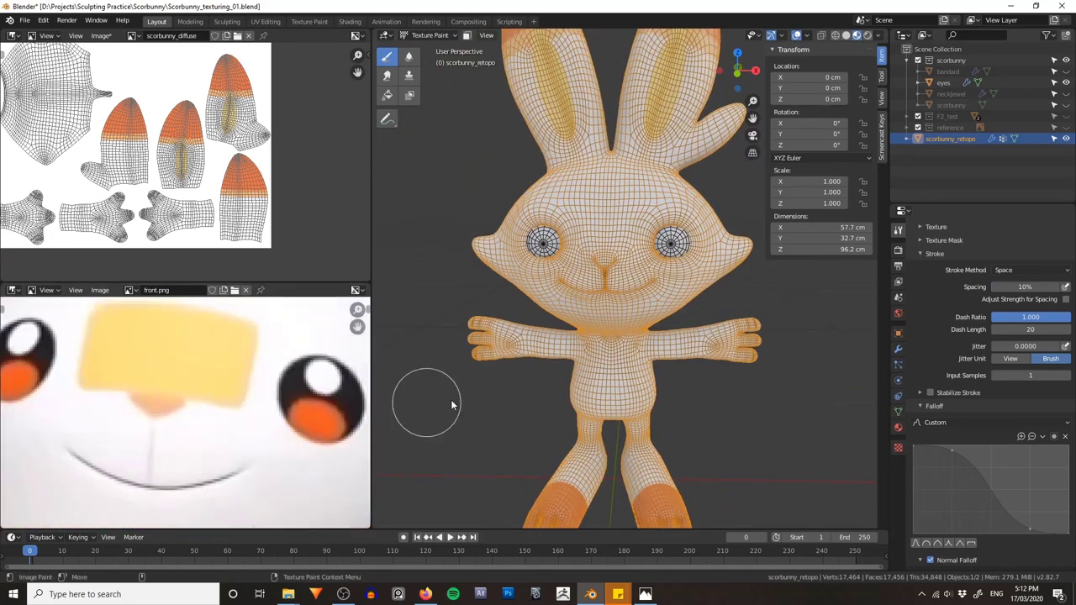
pyautogui.scroll(5, 1024, 374)
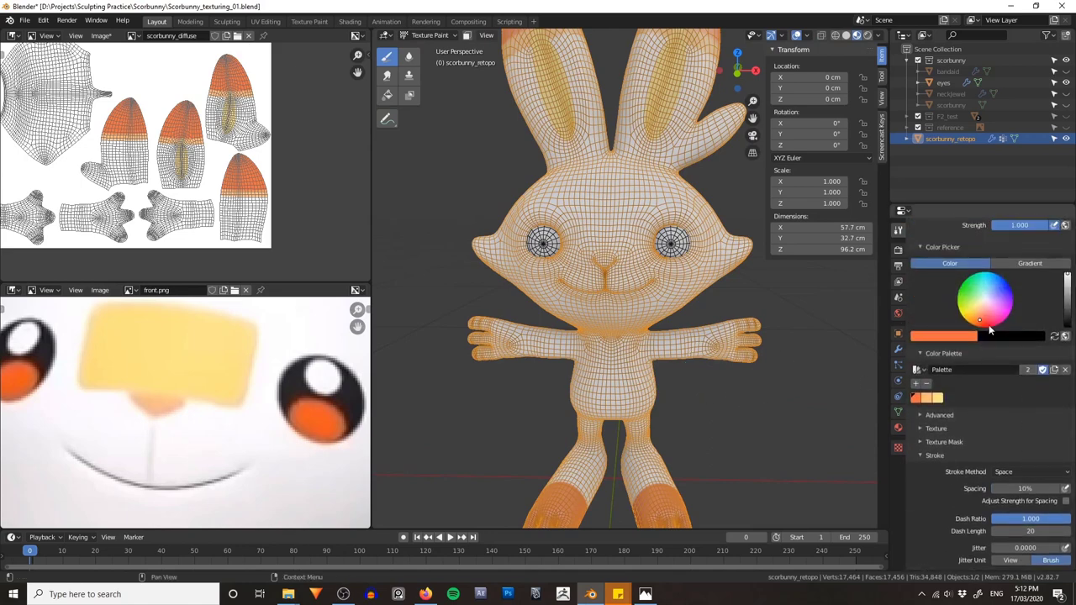
pyautogui.click(971, 337)
pyautogui.click(960, 338)
pyautogui.click(966, 296)
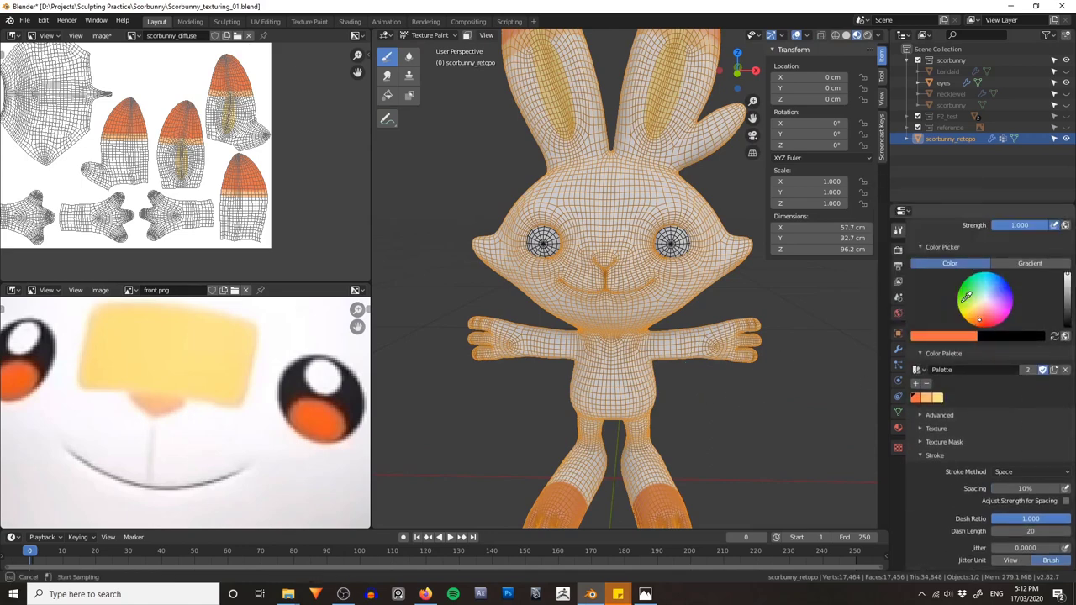
pyautogui.click(164, 403)
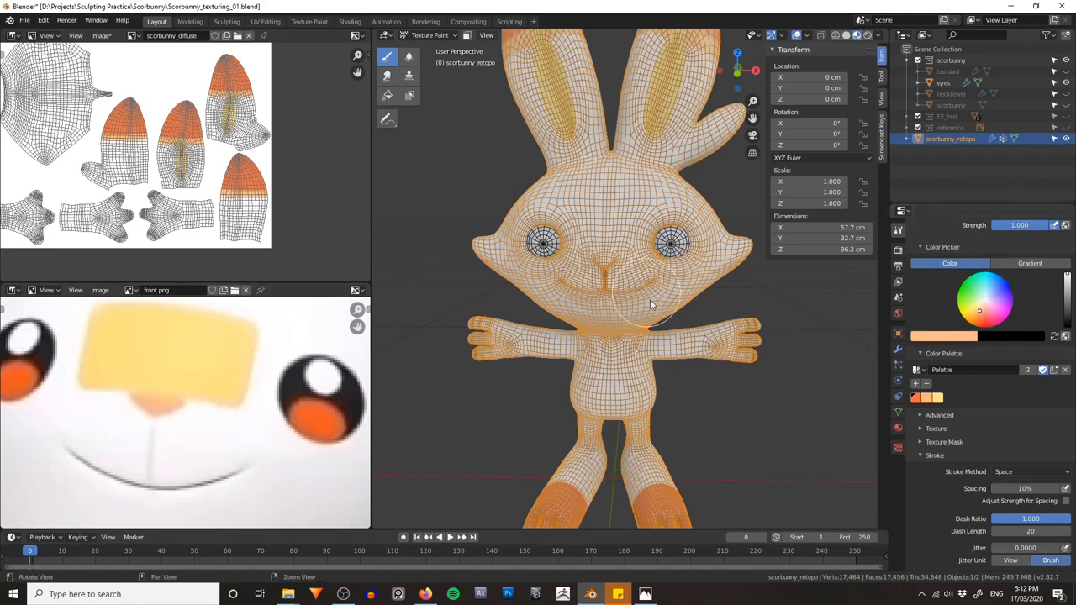
# Step: Enable Occlude and Backface Culling and save the sampled peach colour in the palette
pyautogui.scroll(5, 650, 299)
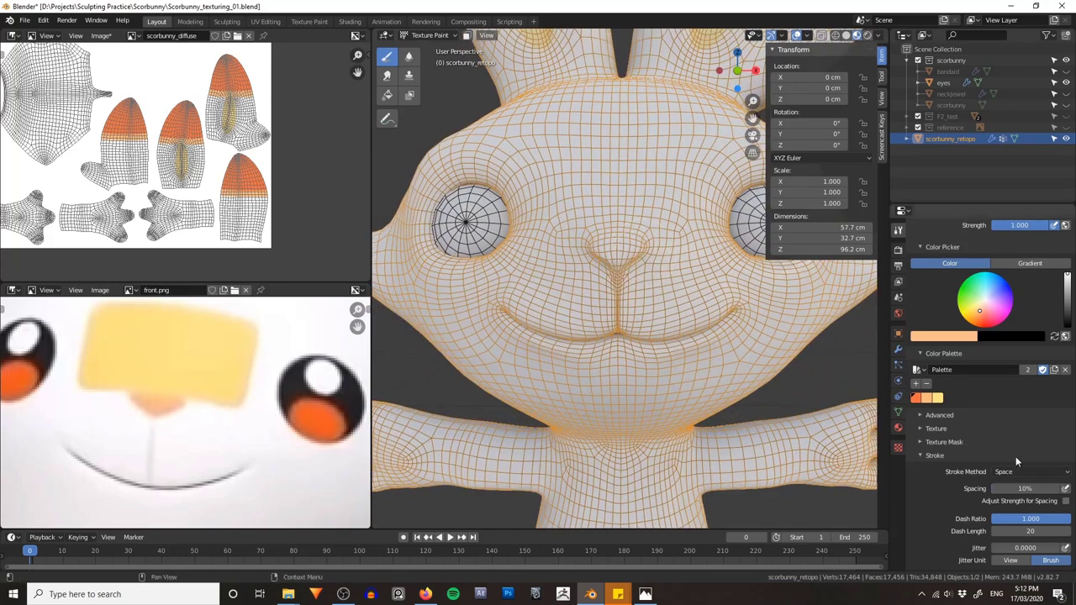
pyautogui.scroll(-10, 1011, 454)
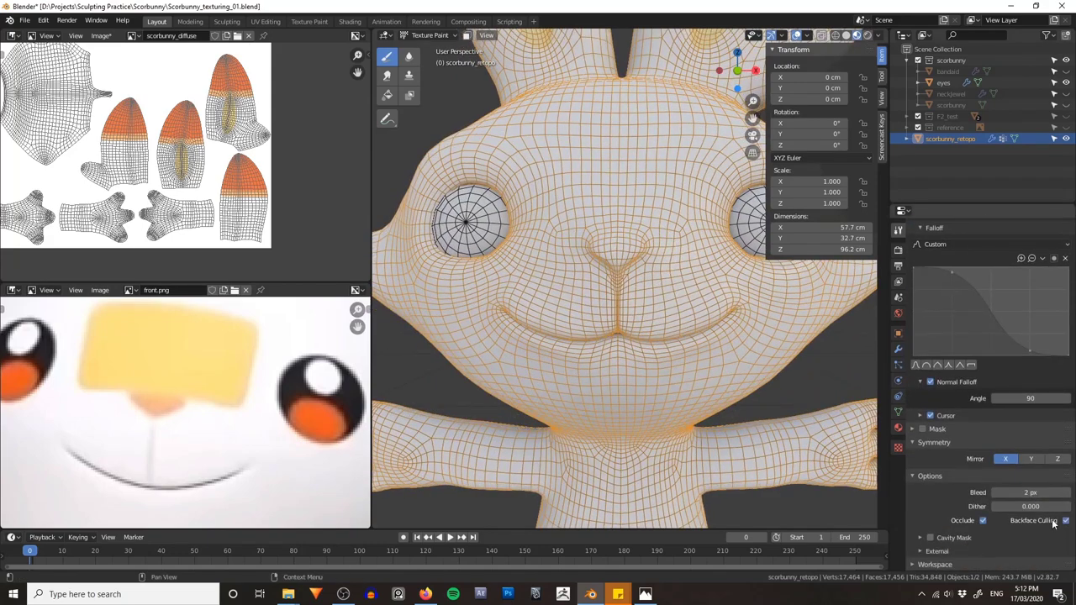
pyautogui.scroll(8, 1034, 504)
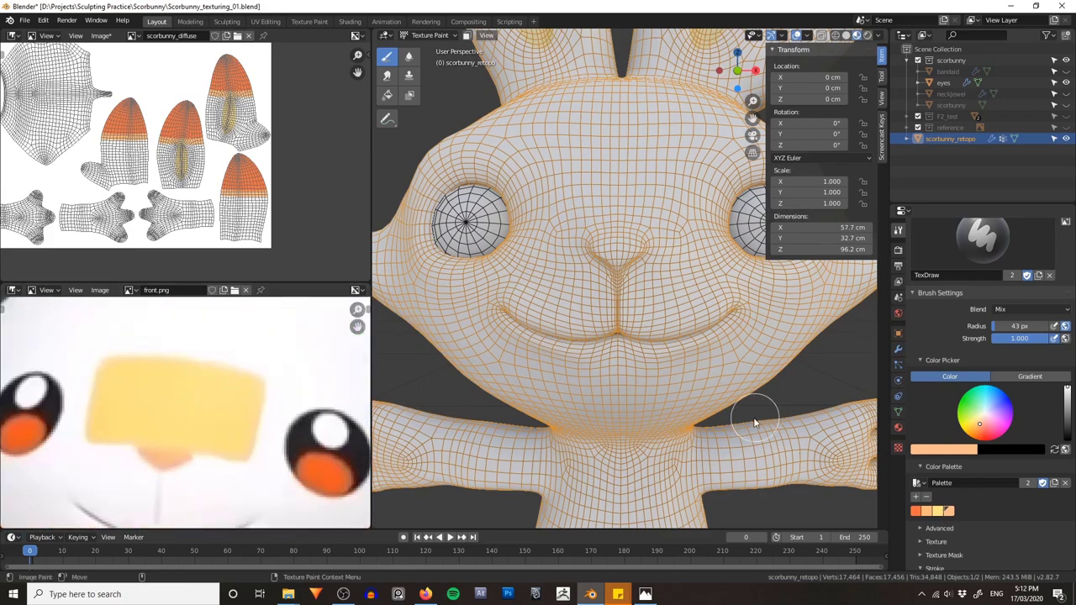
# Step: Try to paint the lower edge of the nose with the sampled peach at a 36 px brush radius
pyautogui.scroll(5, 577, 307)
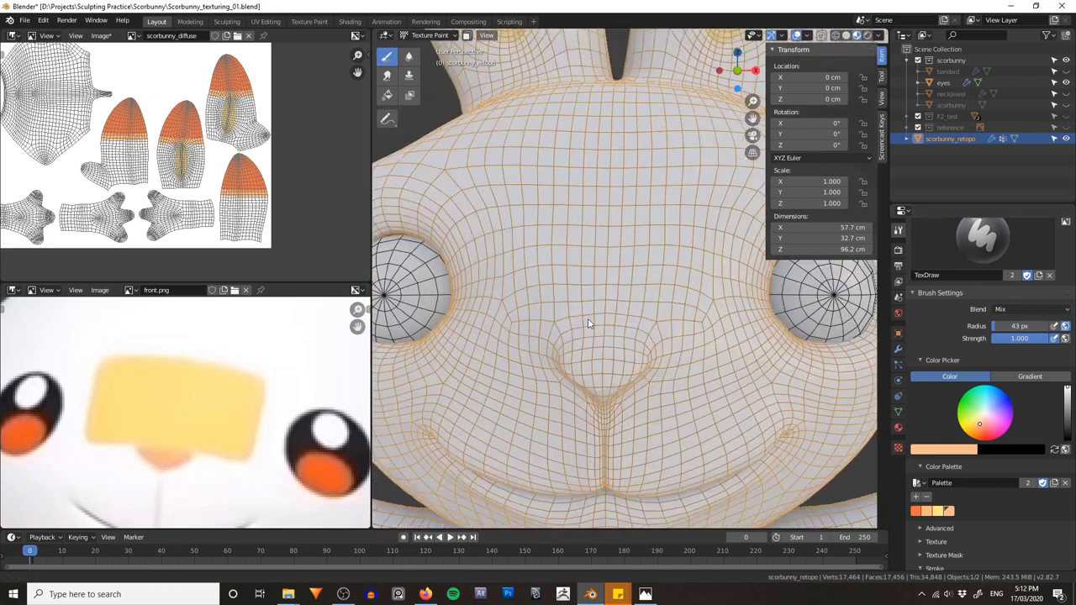
pyautogui.scroll(4, 577, 307)
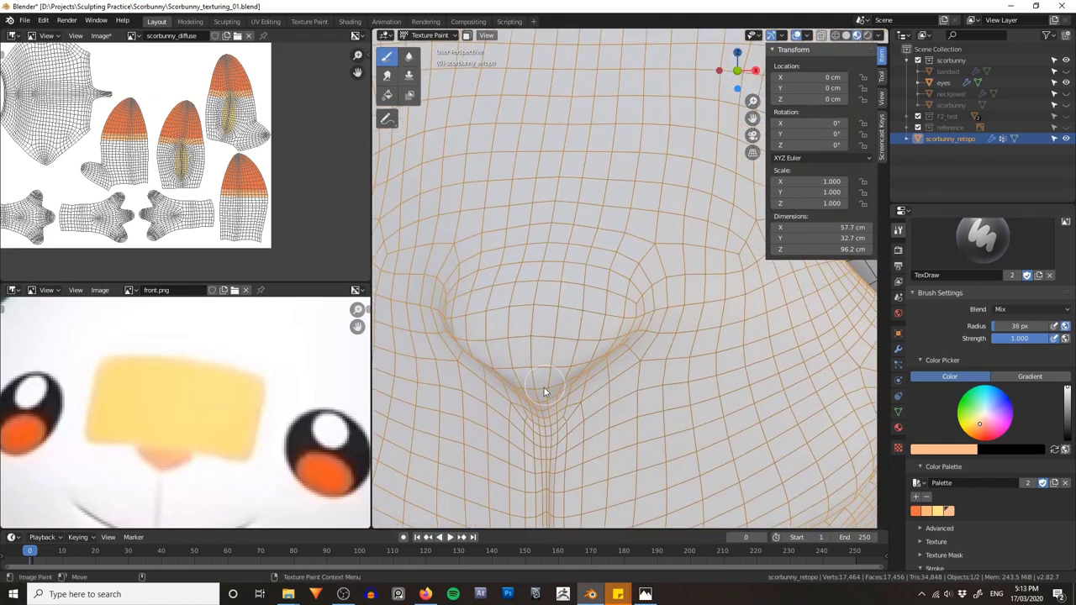
pyautogui.moveTo(547, 392); pyautogui.dragTo(613, 342)
pyautogui.moveTo(614, 342)
pyautogui.mouseDown(button='middle')
pyautogui.moveTo(651, 325)
pyautogui.moveTo(603, 354)
pyautogui.mouseUp(button='middle')
pyautogui.hotkey('ctrl', 'z')
pyautogui.hotkey('ctrl', 'z')
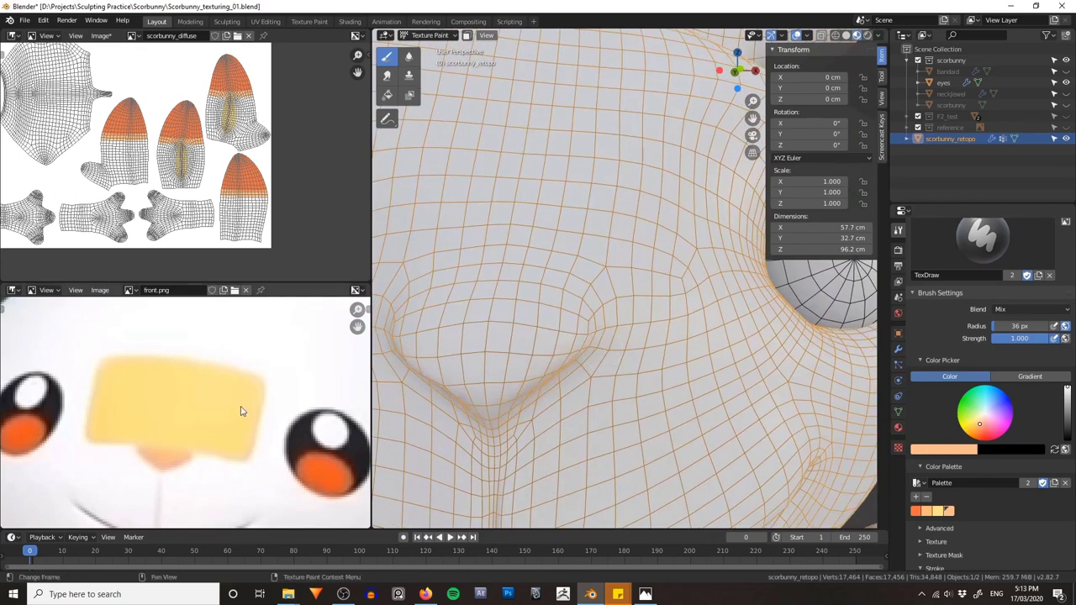
# Step: Compare with the nose in the reference and shift the brush colour to a light pink
pyautogui.scroll(-5, 238, 410)
pyautogui.scroll(8, 221, 419)
pyautogui.moveTo(190, 455); pyautogui.dragTo(208, 420, button='middle')
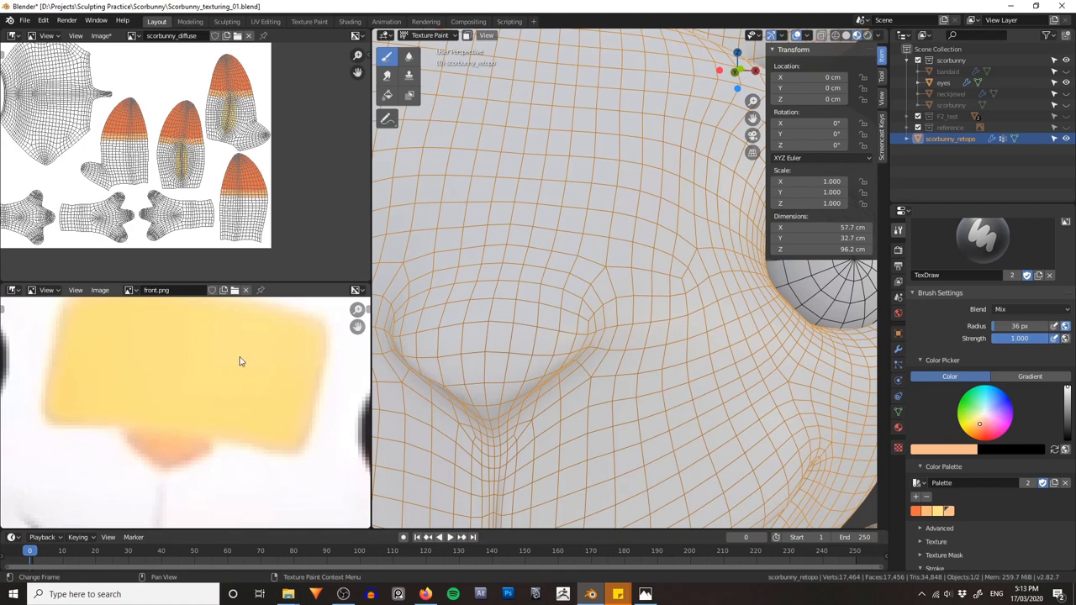
pyautogui.scroll(-3, 240, 361)
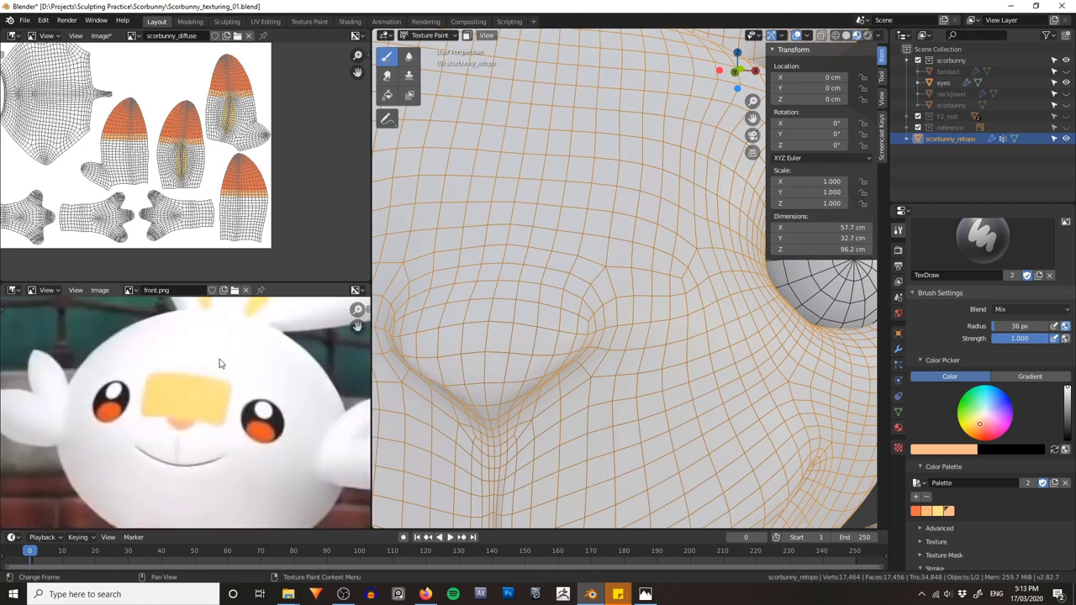
pyautogui.click(948, 451)
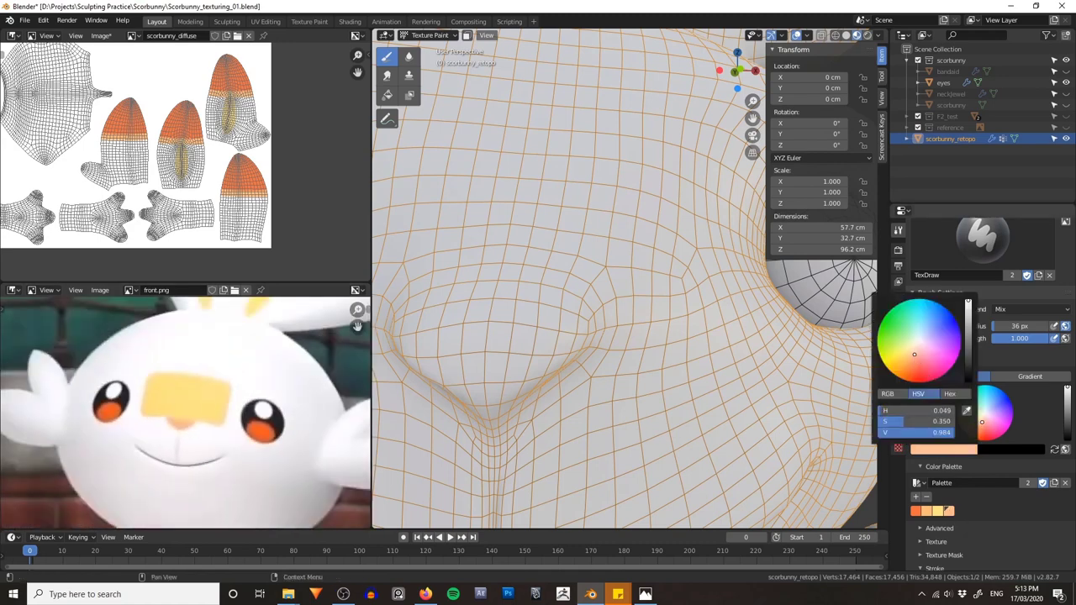
pyautogui.moveTo(915, 354); pyautogui.dragTo(918, 356)
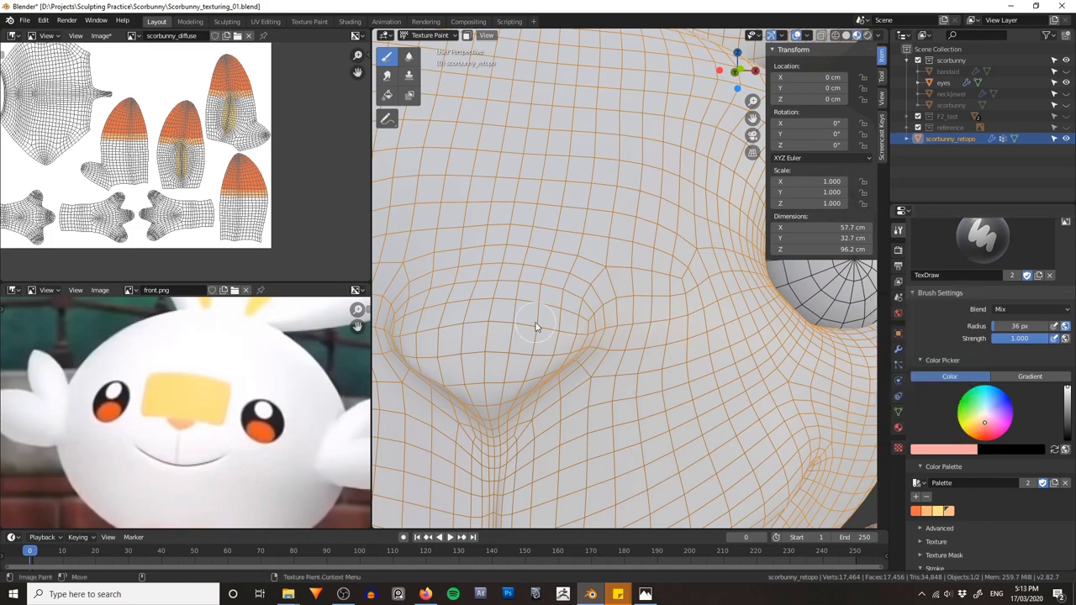
# Step: Paint the whole nose solid pink down to its lower point, using brush radii of 44 px and 34 px
pyautogui.keyDown('shift'); pyautogui.moveTo(414, 367); pyautogui.dragTo(565, 318, button='middle'); pyautogui.keyUp('shift')
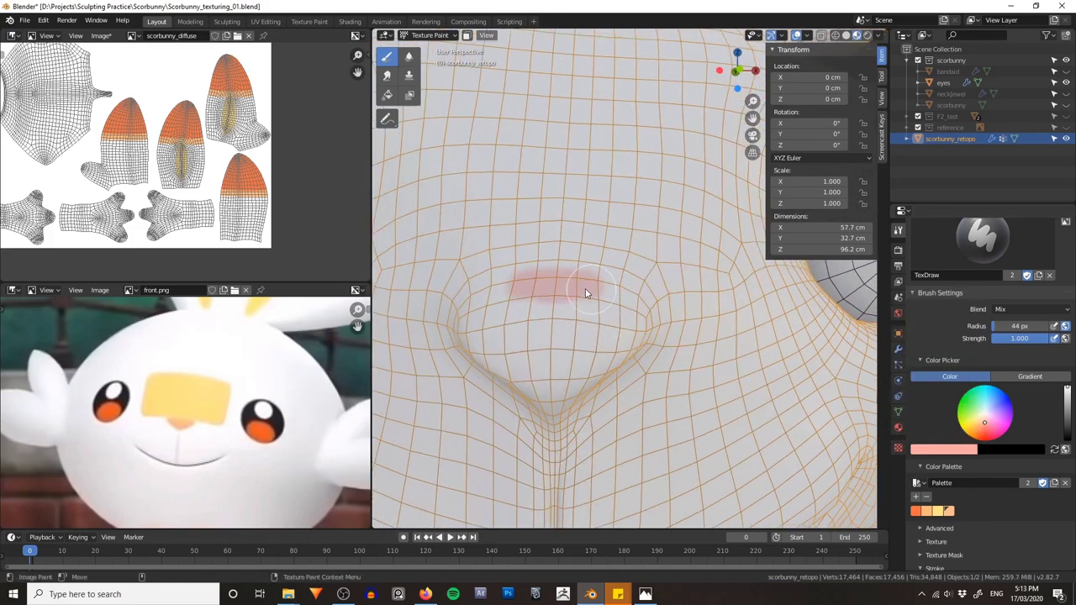
pyautogui.moveTo(586, 293)
pyautogui.mouseDown()
pyautogui.moveTo(630, 308)
pyautogui.moveTo(638, 335)
pyautogui.mouseUp()
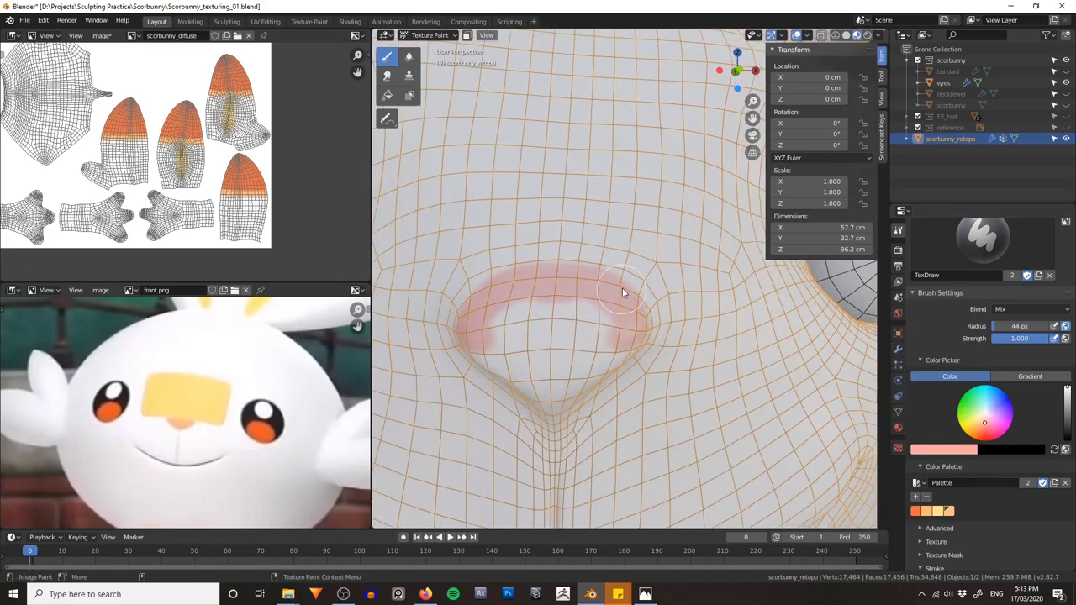
pyautogui.moveTo(635, 335); pyautogui.dragTo(573, 299, button='middle')
pyautogui.moveTo(574, 299)
pyautogui.mouseDown()
pyautogui.moveTo(567, 267)
pyautogui.moveTo(553, 314)
pyautogui.mouseUp()
pyautogui.moveTo(553, 314)
pyautogui.mouseDown(button='middle')
pyautogui.moveTo(560, 283)
pyautogui.moveTo(583, 308)
pyautogui.mouseUp(button='middle')
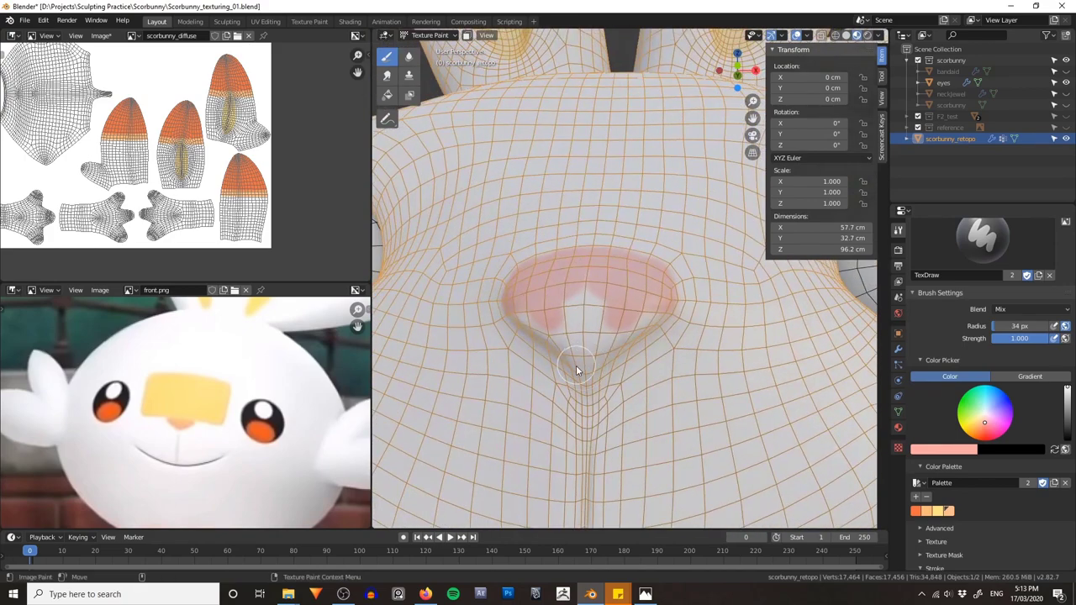
pyautogui.moveTo(598, 380)
pyautogui.mouseDown()
pyautogui.moveTo(648, 308)
pyautogui.moveTo(582, 363)
pyautogui.mouseUp()
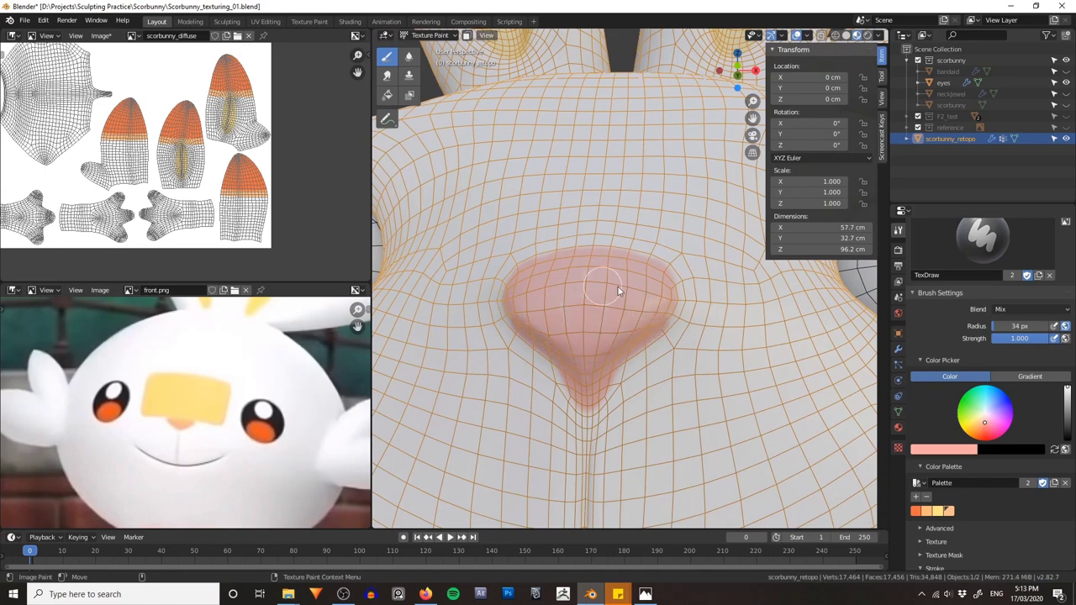
# Step: Hide the wireframe overlay and touch up the nose's upper edge in pink with a 30 px brush radius
pyautogui.press('z')
pyautogui.click(644, 249)
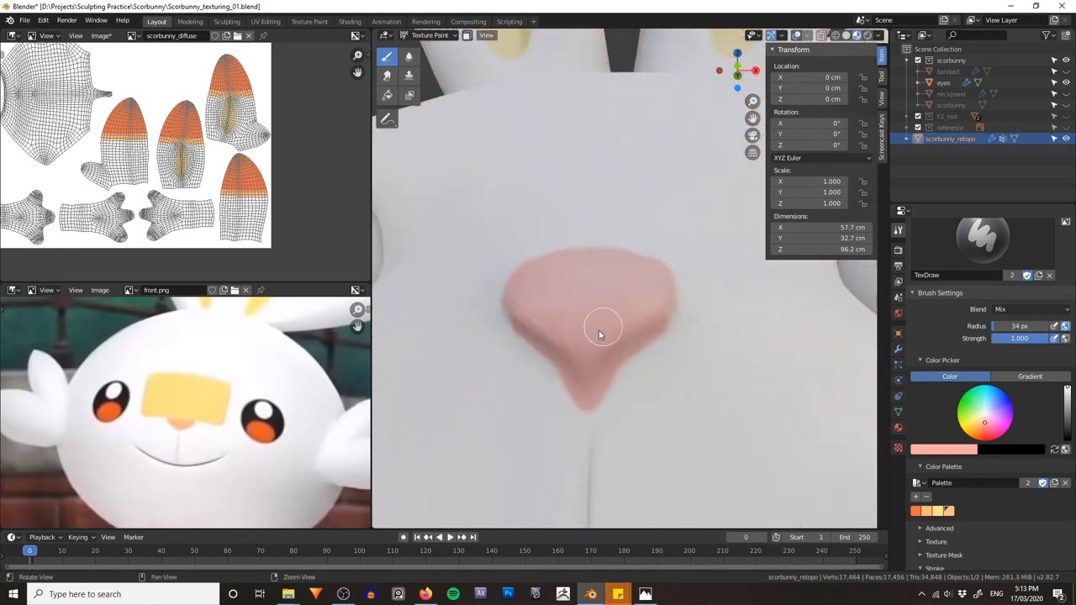
pyautogui.moveTo(599, 330)
pyautogui.mouseDown(button='middle')
pyautogui.moveTo(548, 324)
pyautogui.moveTo(659, 440)
pyautogui.mouseUp(button='middle')
pyautogui.click(552, 288)
pyautogui.press('[')
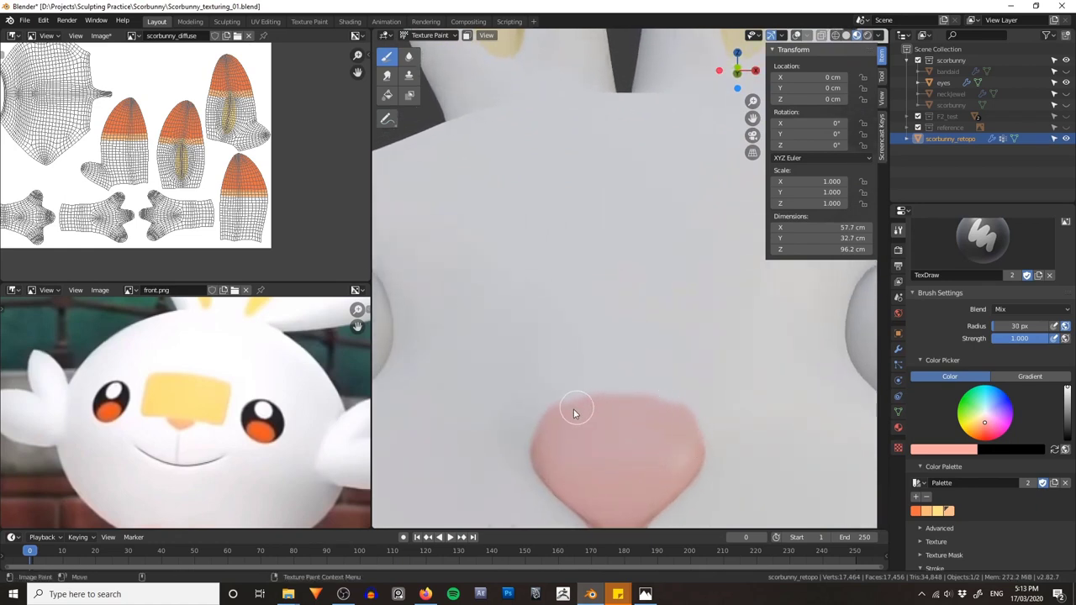
pyautogui.moveTo(572, 420); pyautogui.dragTo(622, 444, button='middle')
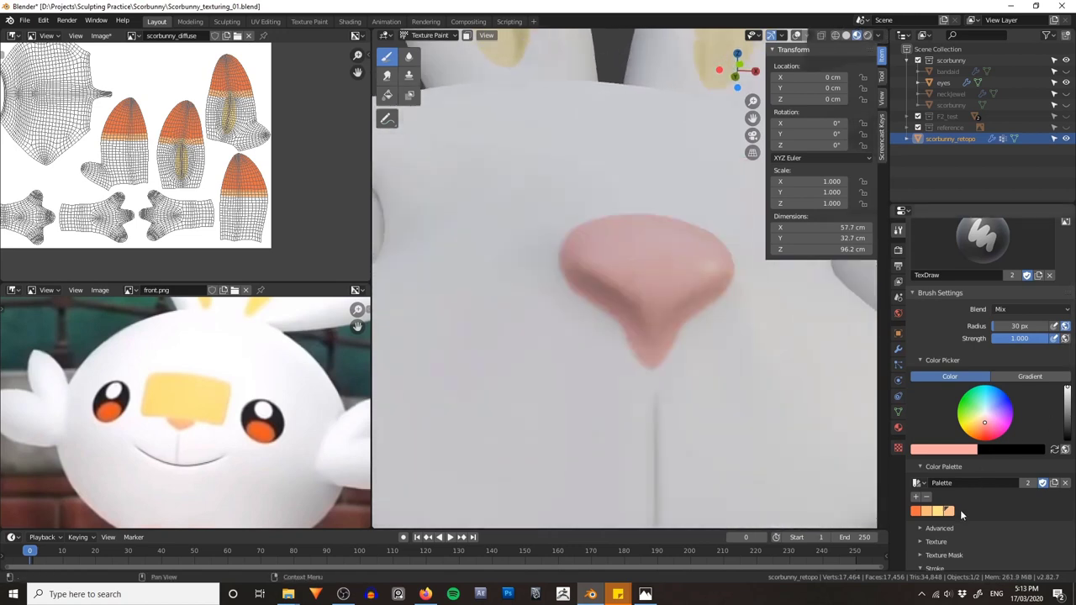
# Step: Replace the peach swatch in the palette with the nose pink and set the brush colour to white
pyautogui.click(916, 498)
pyautogui.moveTo(1066, 399)
pyautogui.mouseDown()
pyautogui.moveTo(1068, 438)
pyautogui.moveTo(1068, 388)
pyautogui.mouseUp()
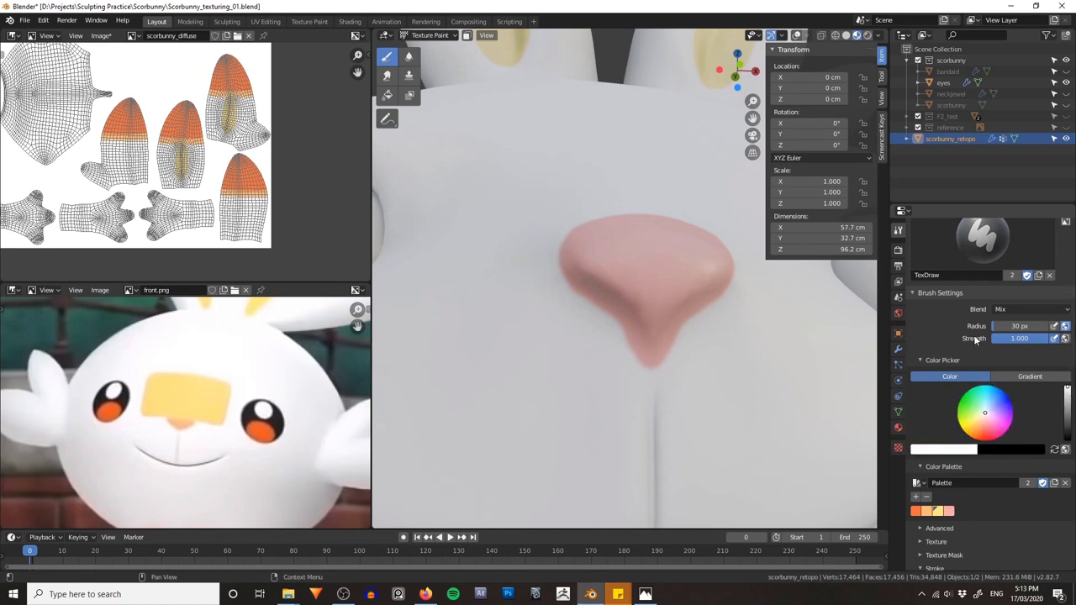
# Step: Save white in the palette and trim the nose's lower tip to a narrow point with a 29 px white brush
pyautogui.moveTo(646, 327); pyautogui.dragTo(639, 340, button='middle')
pyautogui.moveTo(647, 364); pyautogui.dragTo(669, 339)
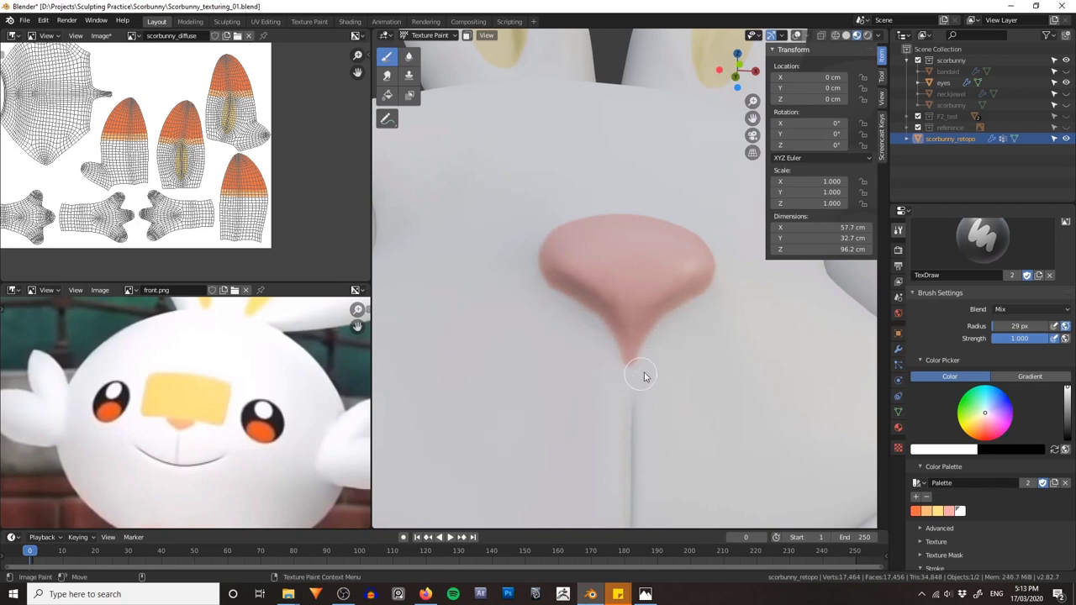
pyautogui.moveTo(663, 384)
pyautogui.mouseDown(button='middle')
pyautogui.moveTo(637, 377)
pyautogui.moveTo(607, 315)
pyautogui.mouseUp(button='middle')
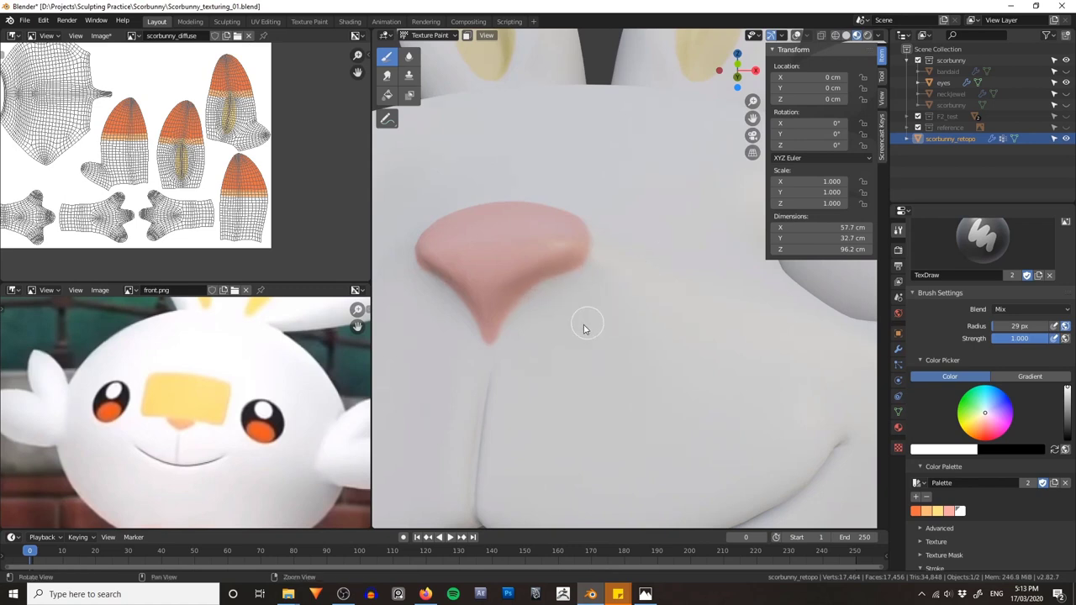
# Step: Switch the brush colour back to the nose pink from the palette and set the brush radius to 23 px
pyautogui.moveTo(583, 319); pyautogui.dragTo(605, 341, button='middle')
pyautogui.keyDown('alt'); pyautogui.moveTo(703, 353); pyautogui.dragTo(597, 327, button='middle'); pyautogui.keyUp('alt')
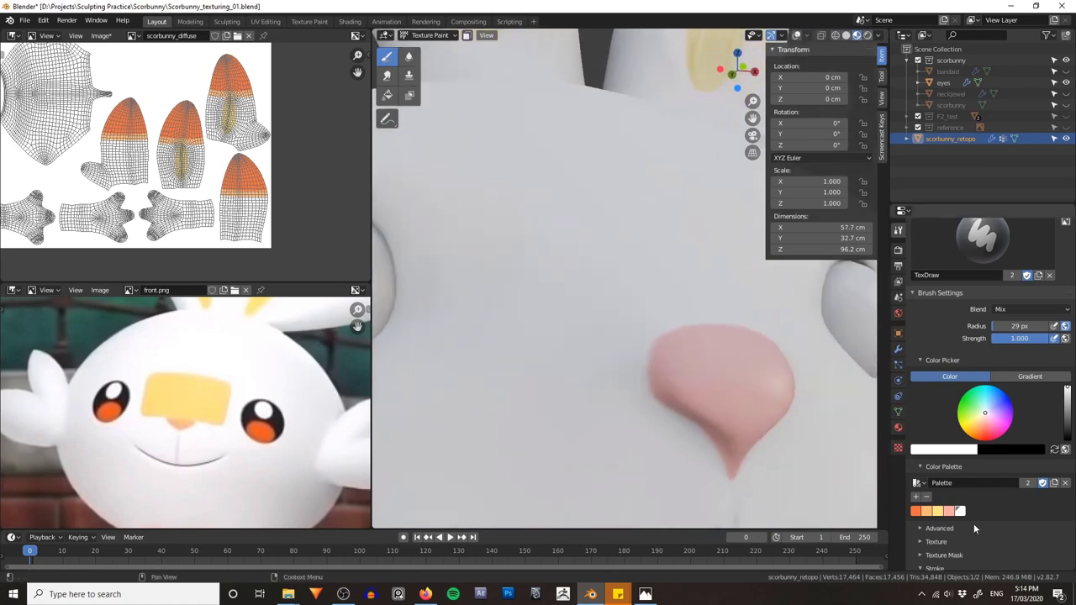
pyautogui.click(952, 514)
pyautogui.moveTo(680, 386); pyautogui.dragTo(709, 386, button='middle')
pyautogui.press('f')
pyautogui.click(729, 350)
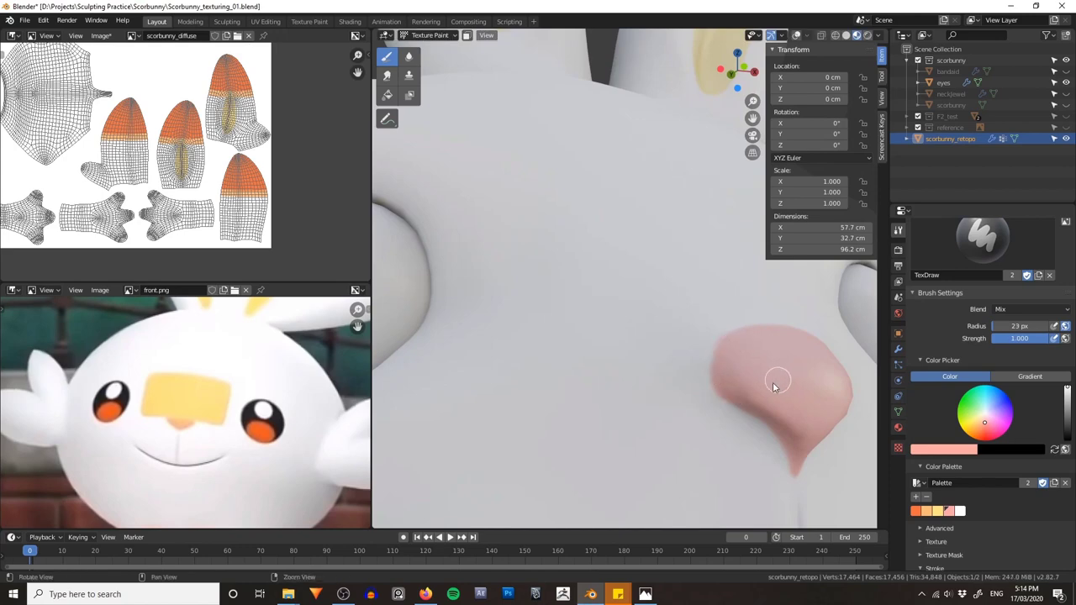
# Step: Compare the whole model seen from the front with the head and body in the front.png reference
pyautogui.moveTo(774, 385); pyautogui.dragTo(733, 402, button='middle')
pyautogui.scroll(-8, 713, 395)
pyautogui.keyDown('alt'); pyautogui.moveTo(732, 398); pyautogui.dragTo(696, 357); pyautogui.keyUp('alt')
pyautogui.keyDown('alt'); pyautogui.moveTo(696, 354); pyautogui.dragTo(687, 318, button='middle'); pyautogui.keyUp('alt')
pyautogui.keyDown('alt'); pyautogui.moveTo(687, 318); pyautogui.dragTo(703, 322); pyautogui.keyUp('alt')
pyautogui.scroll(-2, 278, 378)
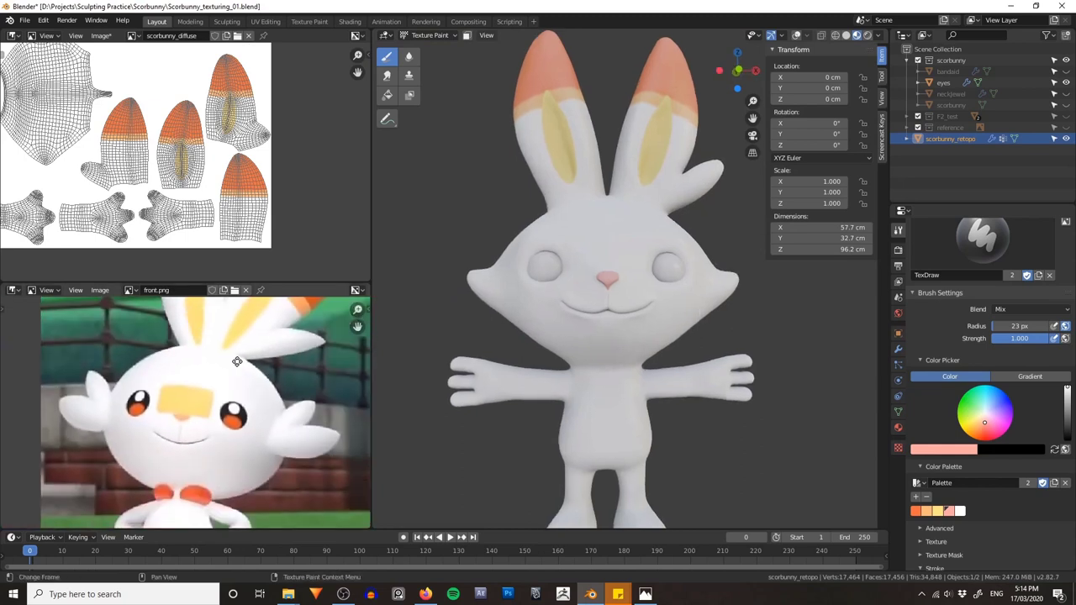
pyautogui.moveTo(237, 363); pyautogui.dragTo(242, 334, button='middle')
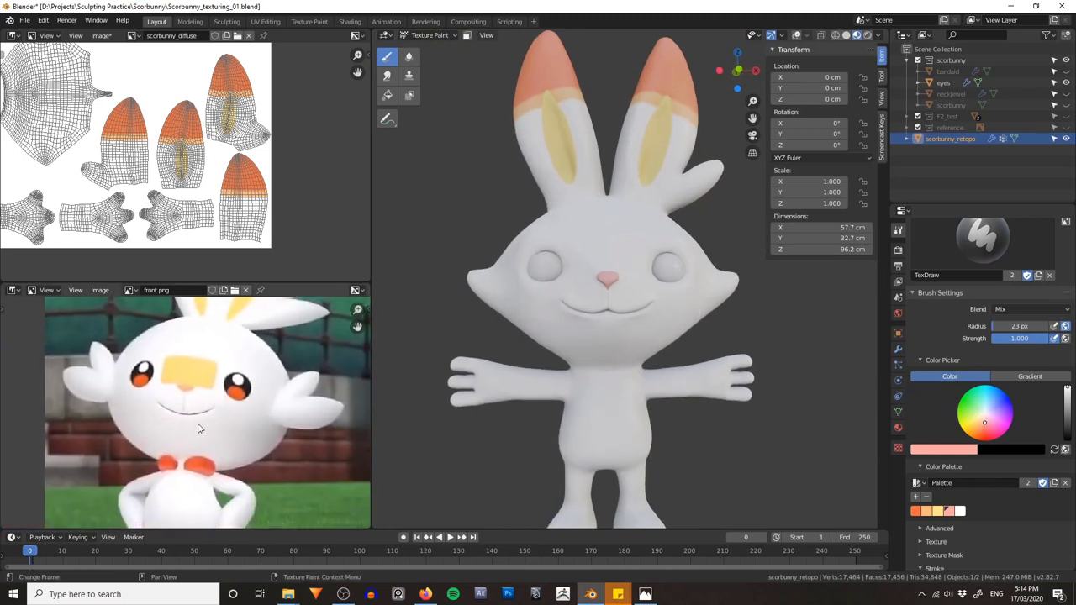
pyautogui.moveTo(631, 307)
pyautogui.mouseDown(button='middle')
pyautogui.moveTo(784, 300)
pyautogui.moveTo(574, 313)
pyautogui.moveTo(646, 314)
pyautogui.mouseUp(button='middle')
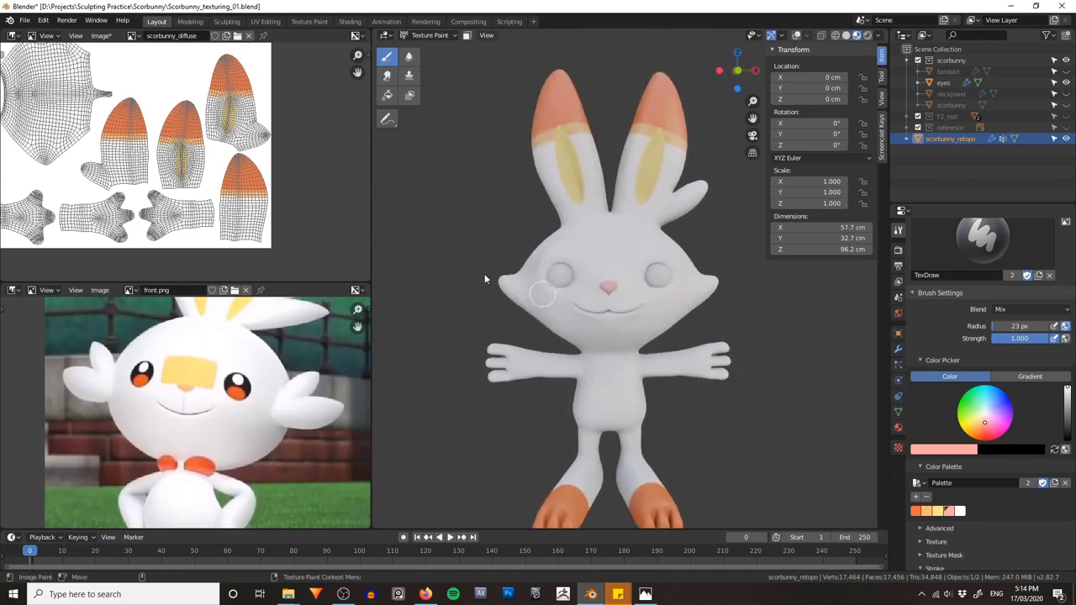
# Step: Switch the scorbunny_diffuse image editor to Paint mode, framed on the small fan-shaped mouth-interior UV island
pyautogui.scroll(1, 127, 111)
pyautogui.moveTo(128, 112); pyautogui.dragTo(171, 141, button='middle')
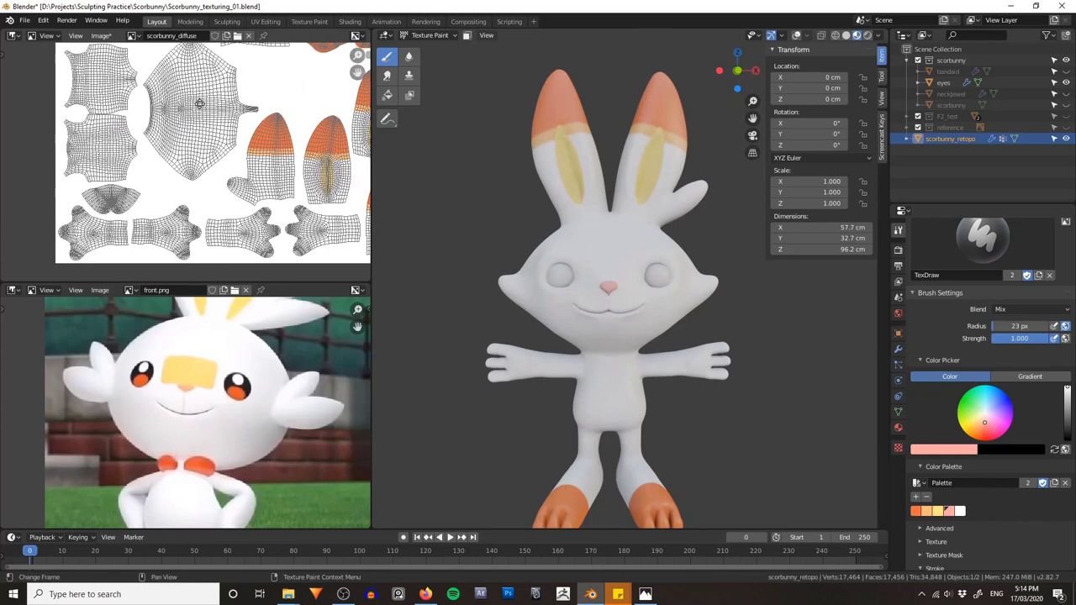
pyautogui.scroll(5, 180, 146)
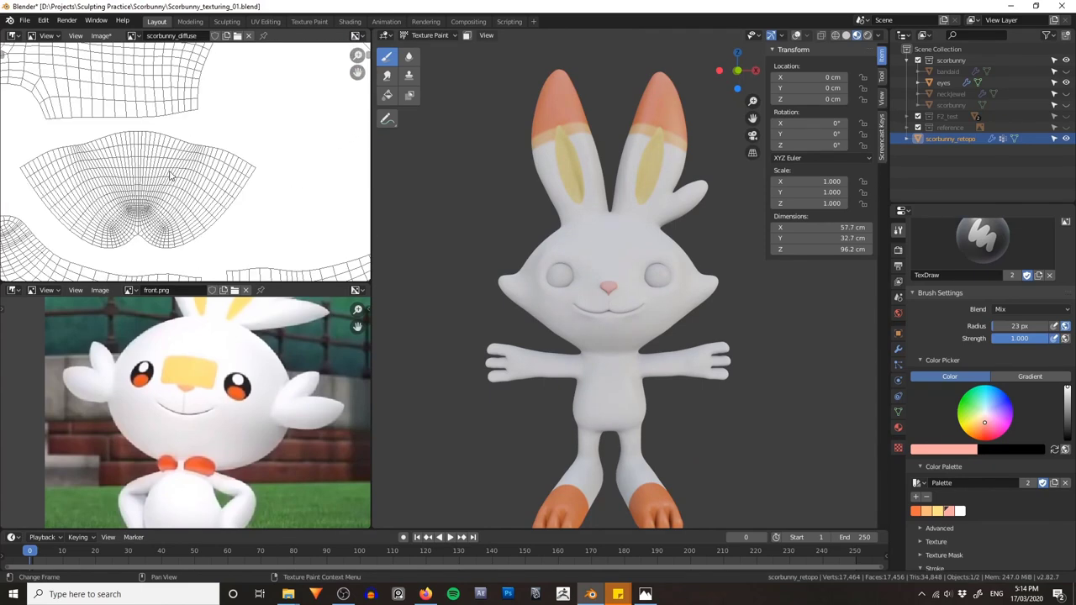
pyautogui.moveTo(143, 183); pyautogui.dragTo(153, 181, button='middle')
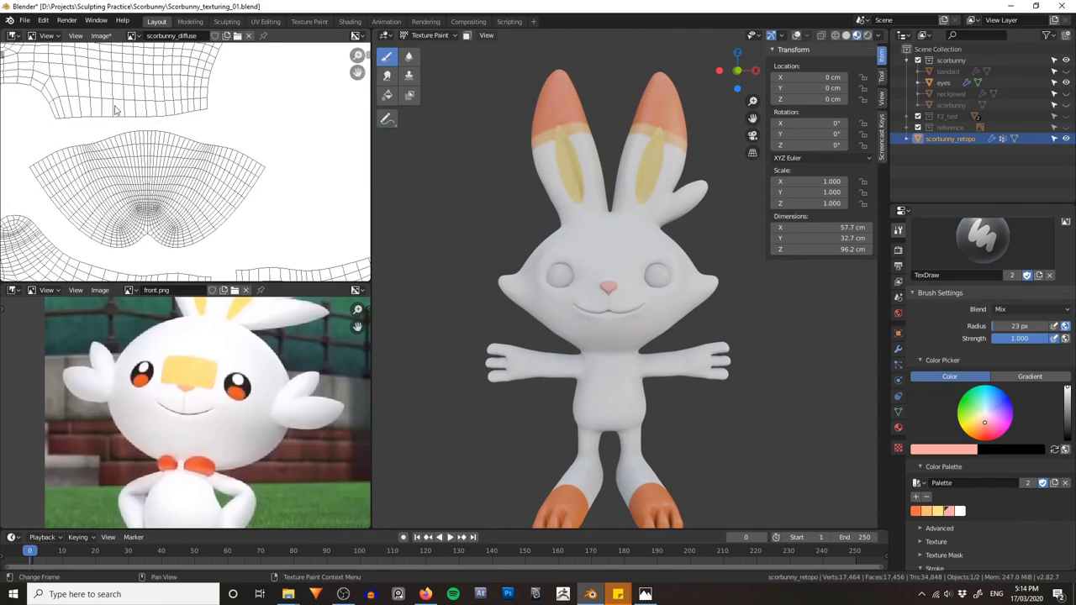
pyautogui.click(45, 35)
pyautogui.click(50, 61)
pyautogui.scroll(-1, 226, 189)
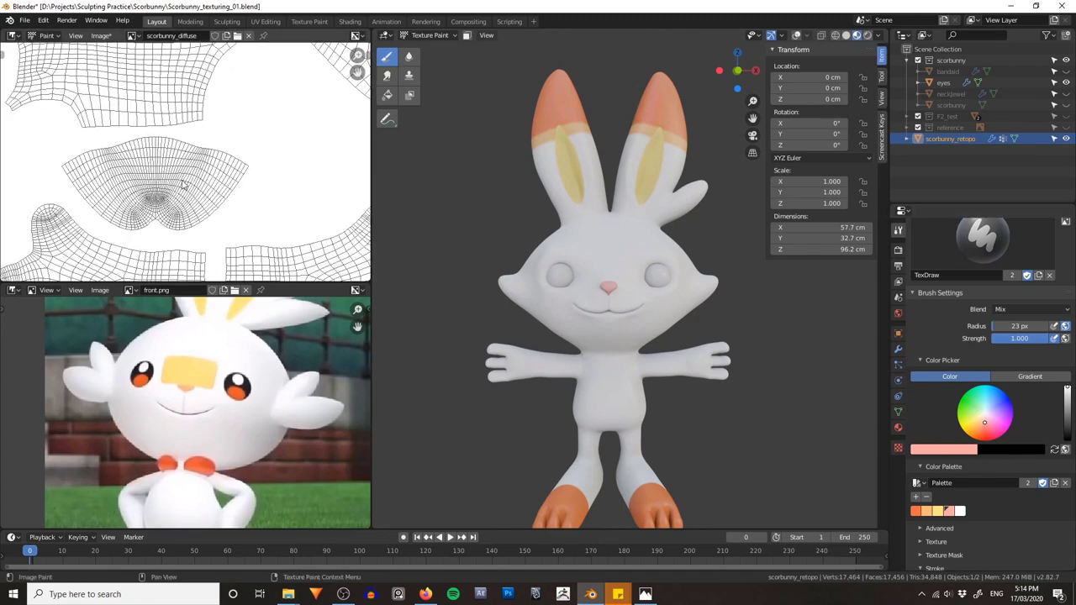
# Step: Fill the mouth-interior UV island with solid pink slightly past its borders, using a 25 px brush radius
pyautogui.moveTo(180, 183)
pyautogui.mouseDown()
pyautogui.moveTo(206, 187)
pyautogui.moveTo(227, 165)
pyautogui.moveTo(142, 152)
pyautogui.moveTo(87, 164)
pyautogui.mouseUp()
pyautogui.press('f')
pyautogui.click(237, 180)
pyautogui.moveTo(65, 171)
pyautogui.mouseDown()
pyautogui.moveTo(127, 228)
pyautogui.moveTo(210, 211)
pyautogui.moveTo(126, 201)
pyautogui.moveTo(91, 179)
pyautogui.moveTo(147, 151)
pyautogui.mouseUp()
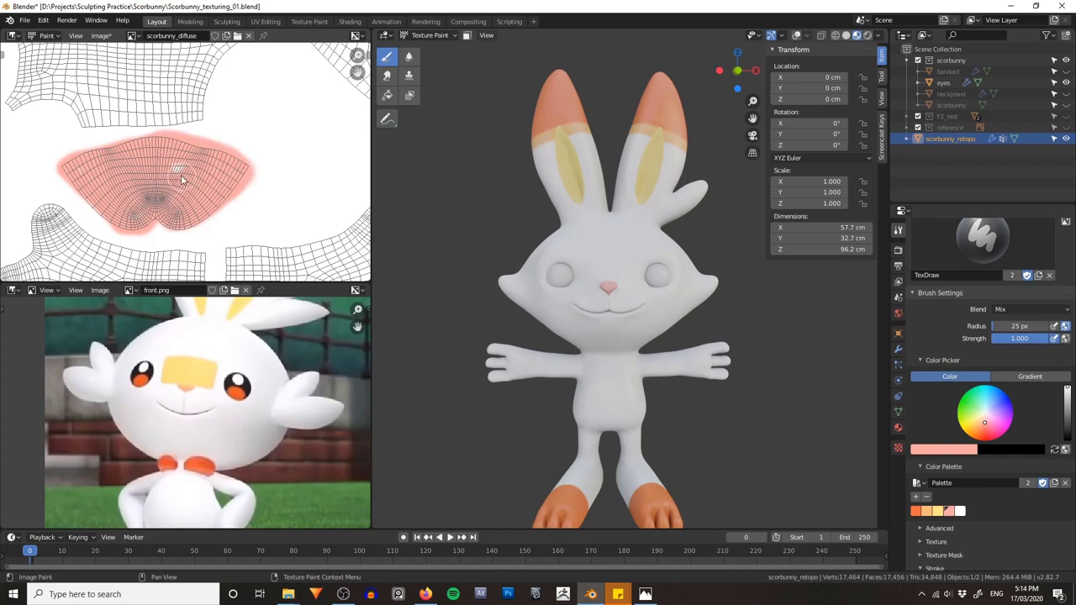
pyautogui.moveTo(88, 203)
pyautogui.mouseDown()
pyautogui.moveTo(74, 175)
pyautogui.moveTo(103, 149)
pyautogui.mouseUp()
pyautogui.moveTo(145, 218); pyautogui.dragTo(162, 224)
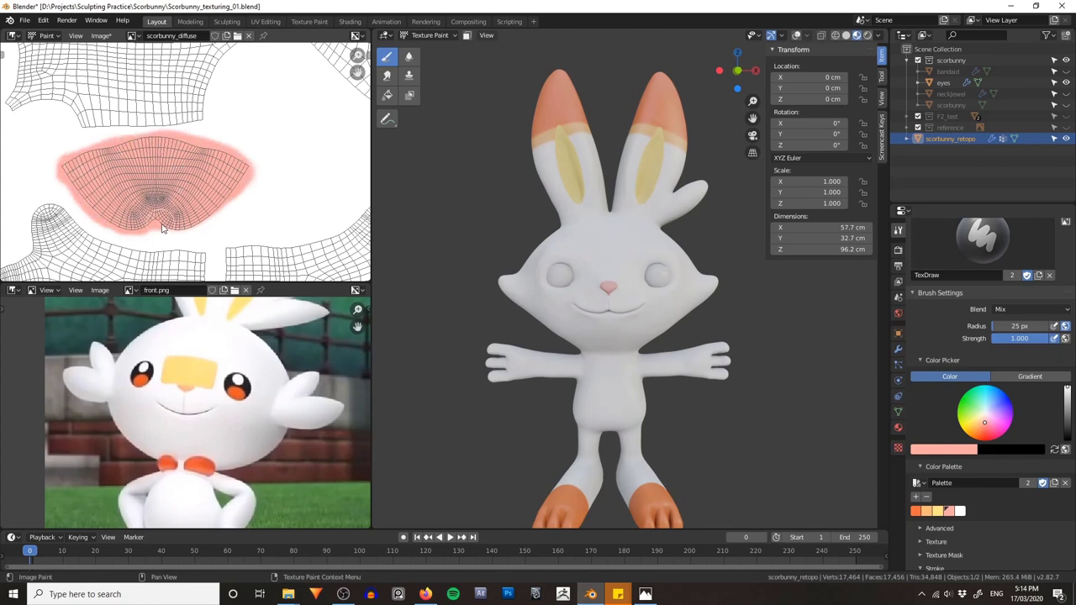
# Step: Examine the painted mouth interior from inside the head, checking the border between the pink and the lips
pyautogui.moveTo(582, 243); pyautogui.dragTo(707, 249, button='middle')
pyautogui.scroll(4, 631, 245)
pyautogui.scroll(6, 632, 243)
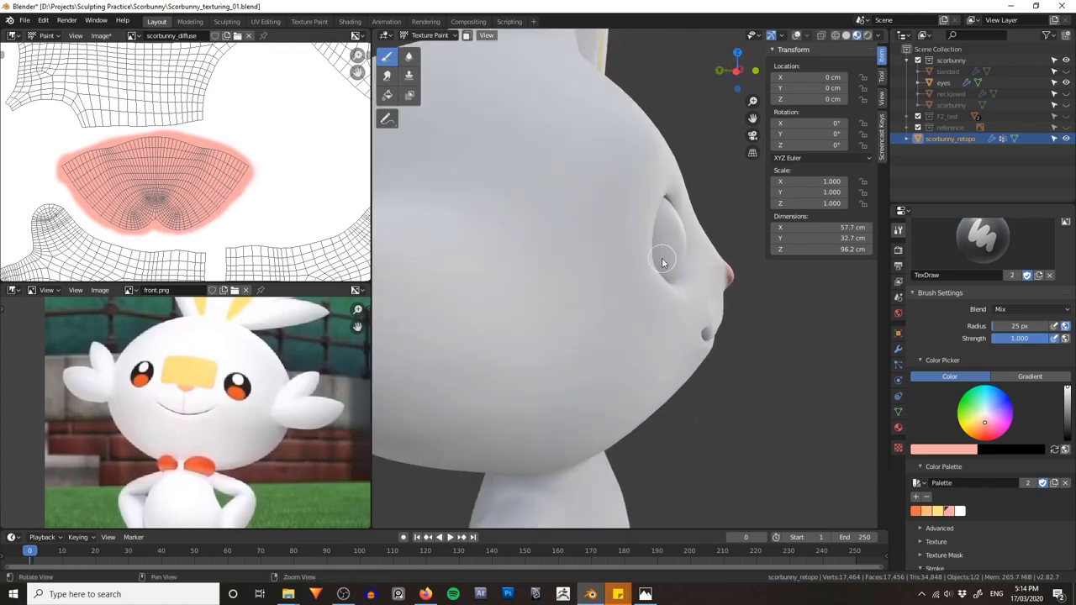
pyautogui.scroll(-3, 713, 291)
pyautogui.moveTo(623, 279)
pyautogui.mouseDown(button='middle')
pyautogui.moveTo(759, 319)
pyautogui.moveTo(604, 313)
pyautogui.moveTo(641, 351)
pyautogui.moveTo(654, 339)
pyautogui.moveTo(606, 312)
pyautogui.moveTo(591, 275)
pyautogui.moveTo(586, 284)
pyautogui.moveTo(644, 281)
pyautogui.mouseUp(button='middle')
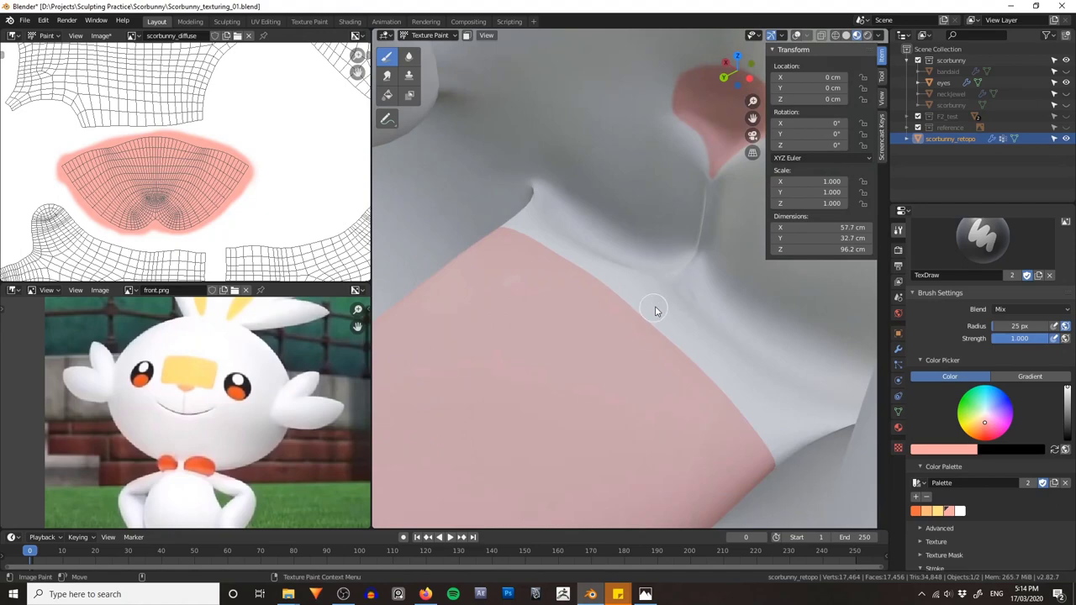
pyautogui.moveTo(671, 280); pyautogui.dragTo(507, 224, button='middle')
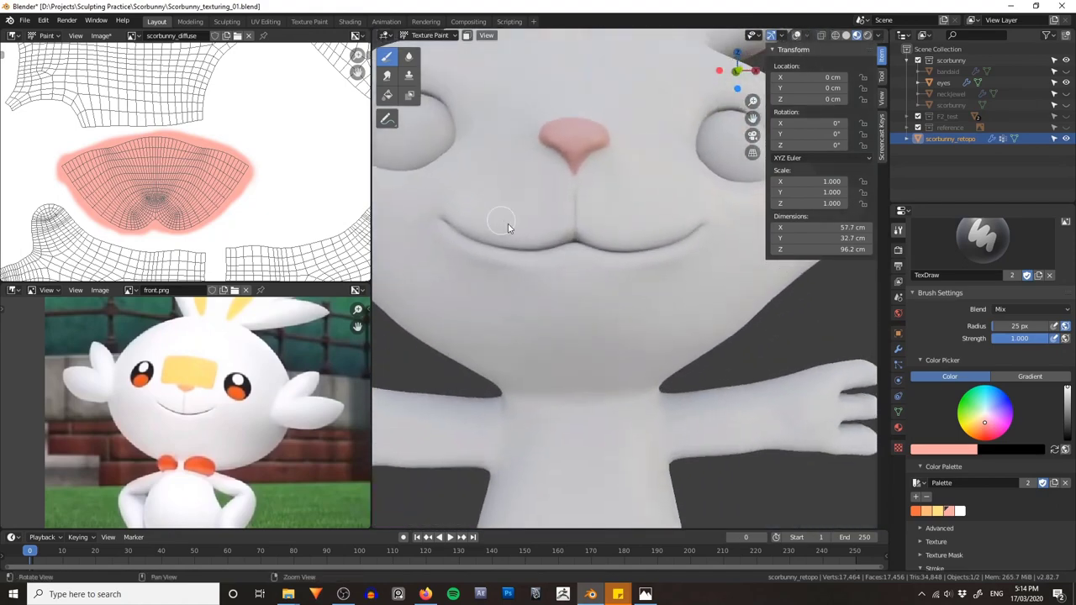
# Step: Paint a small pink patch just below the mouth opening on the face UV island and reduce the brush radius to 9 px
pyautogui.scroll(-4, 215, 140)
pyautogui.scroll(5, 215, 141)
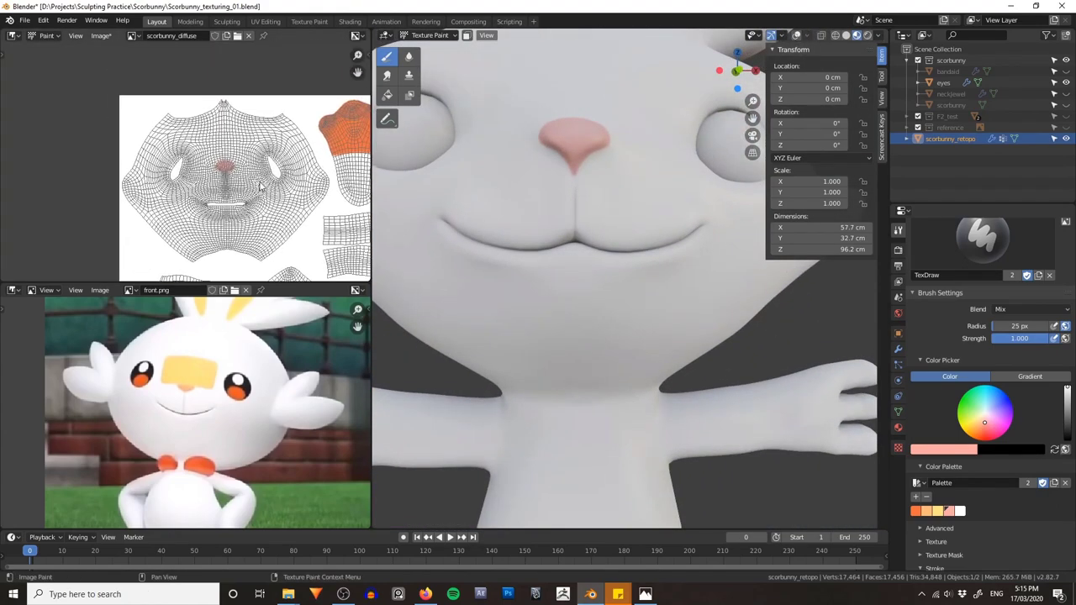
pyautogui.moveTo(276, 232); pyautogui.dragTo(227, 174, button='middle')
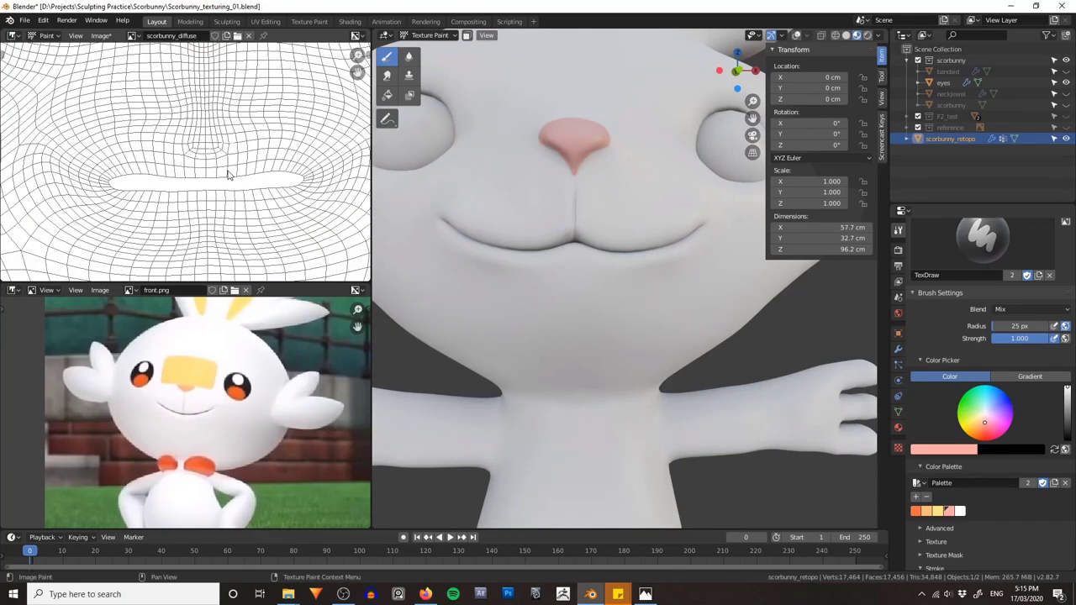
pyautogui.scroll(1, 233, 176)
pyautogui.scroll(-1, 233, 176)
pyautogui.press('f')
pyautogui.click(216, 173)
pyautogui.press('[')
pyautogui.press('[')
pyautogui.moveTo(238, 205); pyautogui.dragTo(269, 199)
pyautogui.press('[')
pyautogui.press('[')
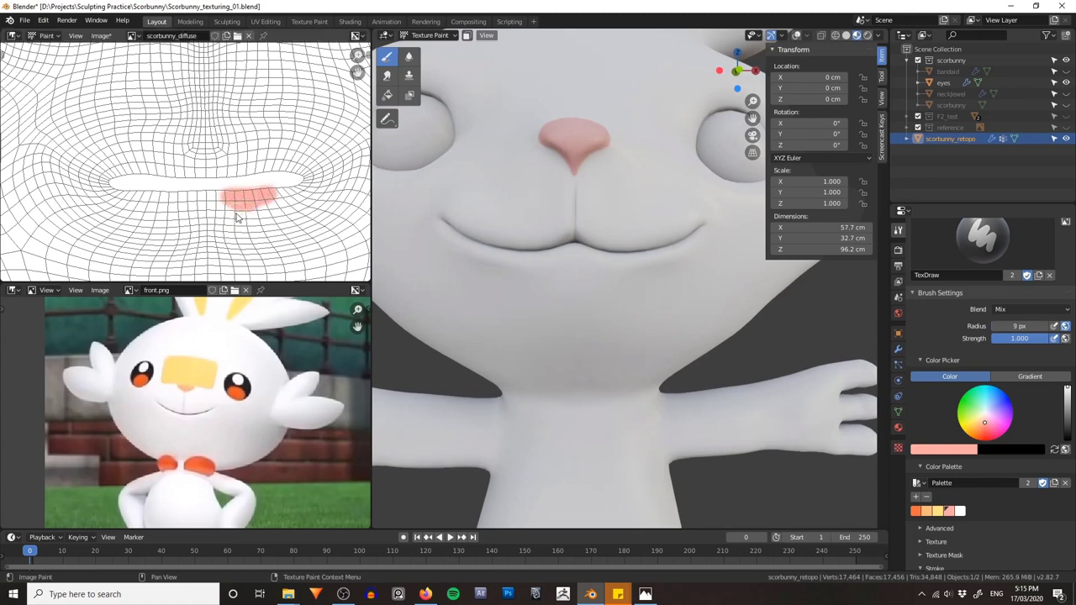
# Step: Paint a pink band around the whole mouth opening with a 14 px brush radius and fill it inward to the opening
pyautogui.press(']')
pyautogui.press(']')
pyautogui.press(']')
pyautogui.moveTo(238, 217); pyautogui.dragTo(262, 217)
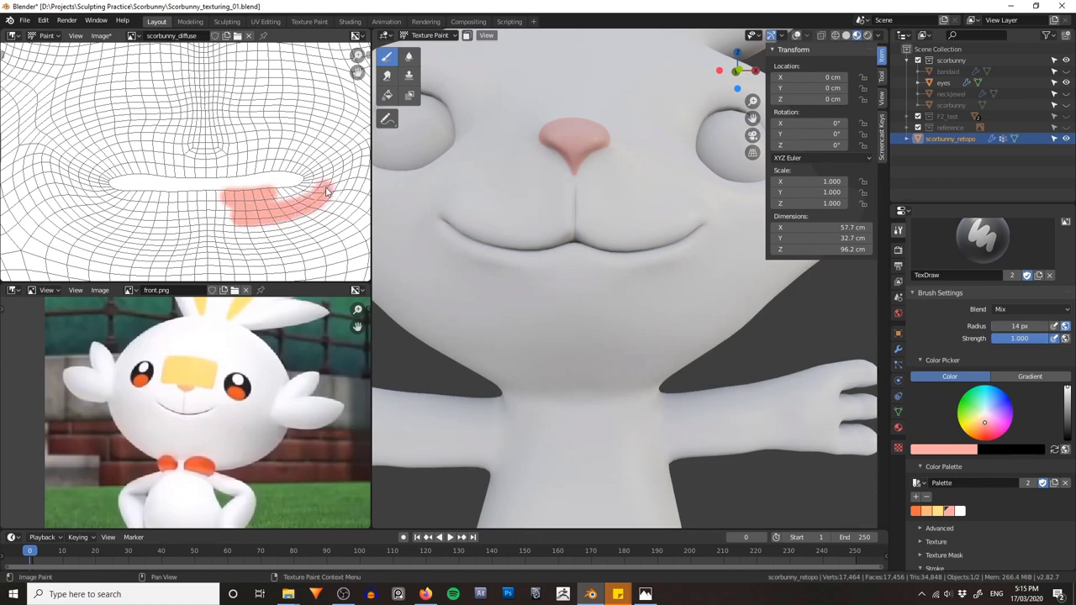
pyautogui.moveTo(269, 144)
pyautogui.mouseDown()
pyautogui.moveTo(120, 147)
pyautogui.moveTo(88, 169)
pyautogui.mouseUp()
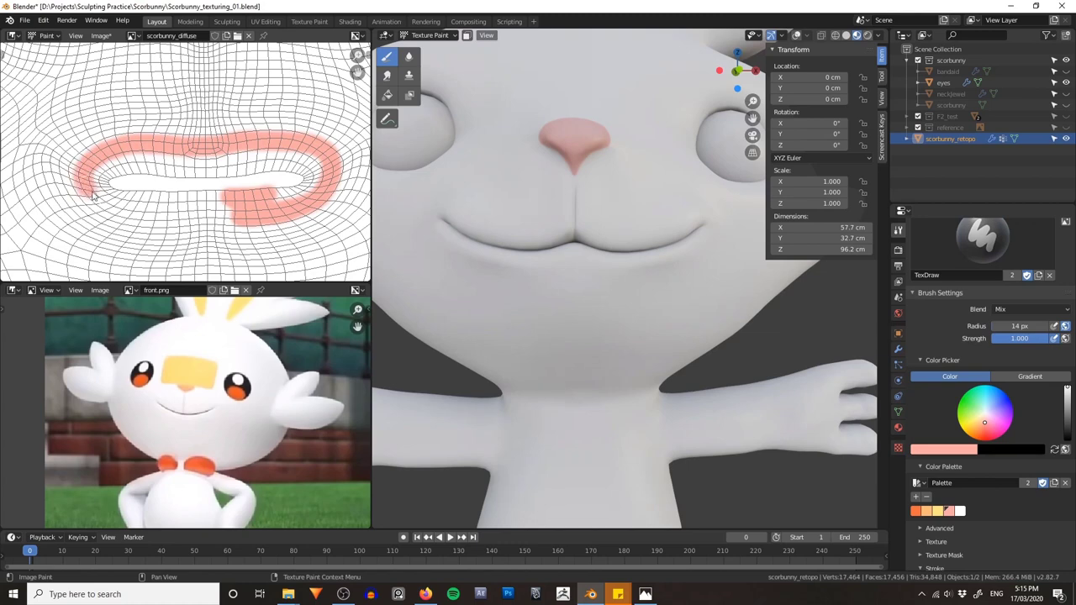
pyautogui.moveTo(121, 214)
pyautogui.mouseDown()
pyautogui.moveTo(238, 218)
pyautogui.moveTo(314, 187)
pyautogui.moveTo(252, 170)
pyautogui.moveTo(147, 168)
pyautogui.moveTo(123, 197)
pyautogui.moveTo(248, 200)
pyautogui.moveTo(187, 181)
pyautogui.mouseUp()
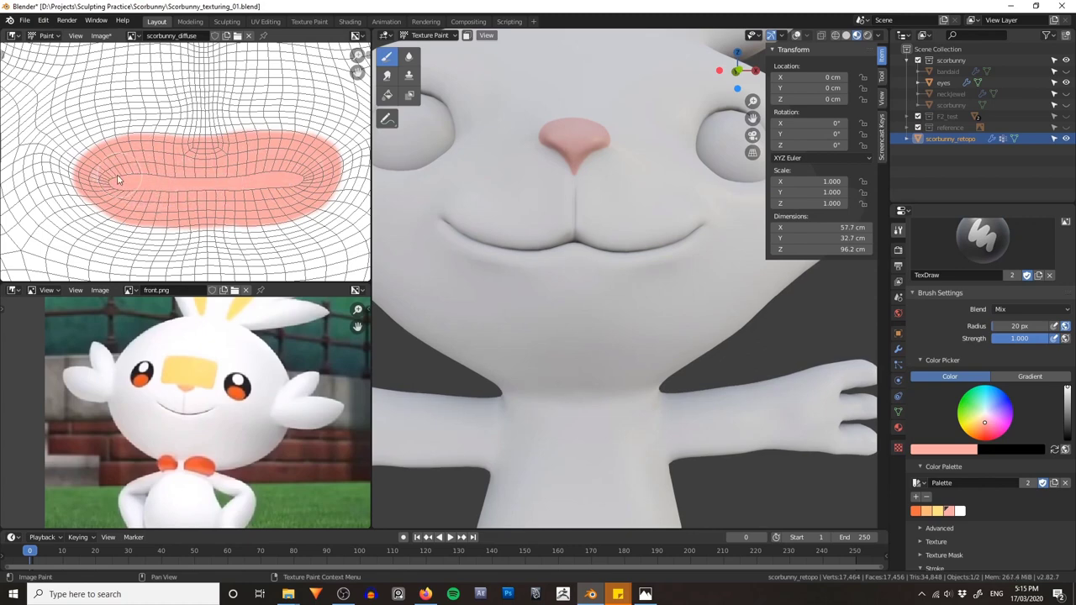
# Step: Widen the pink band around the mouth opening with a 12 px brush radius, checking its edge at the lips
pyautogui.moveTo(588, 282); pyautogui.dragTo(471, 252, button='middle')
pyautogui.scroll(5, 700, 290)
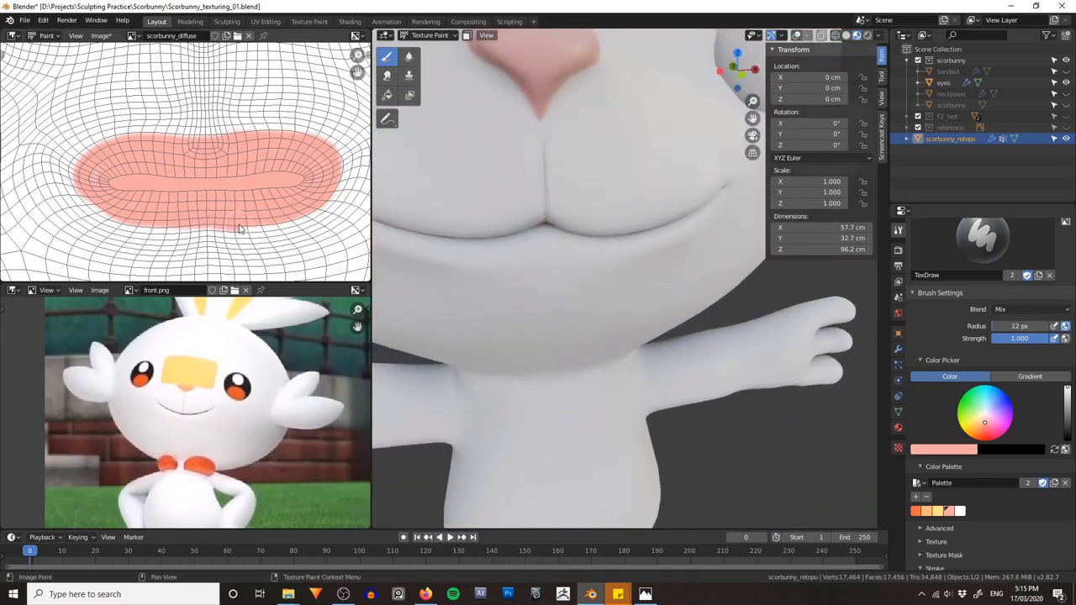
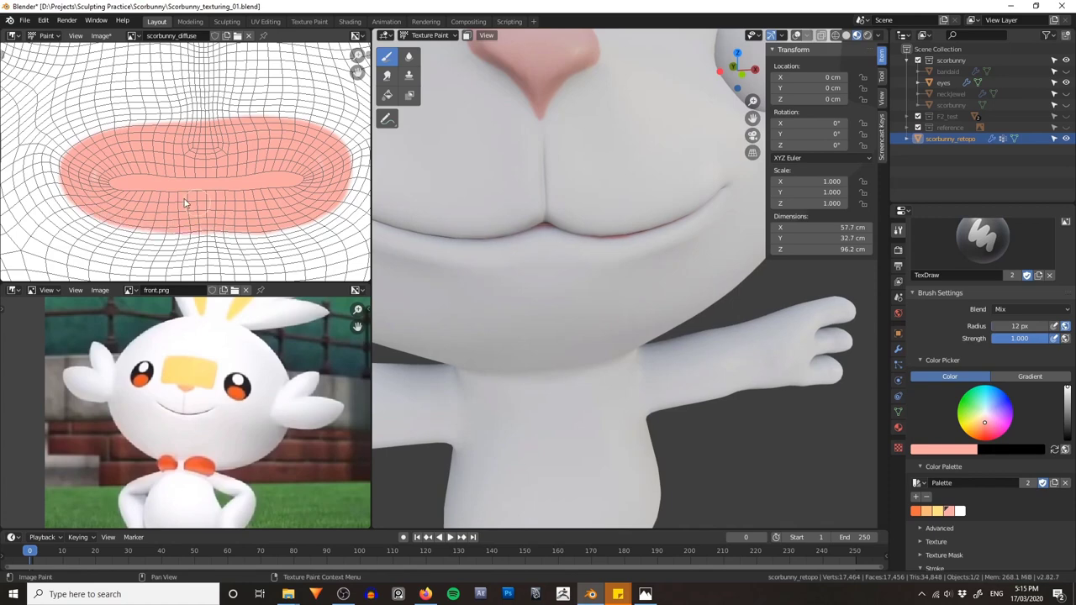
pyautogui.moveTo(599, 204); pyautogui.dragTo(622, 256, button='middle')
pyautogui.scroll(2, 582, 217)
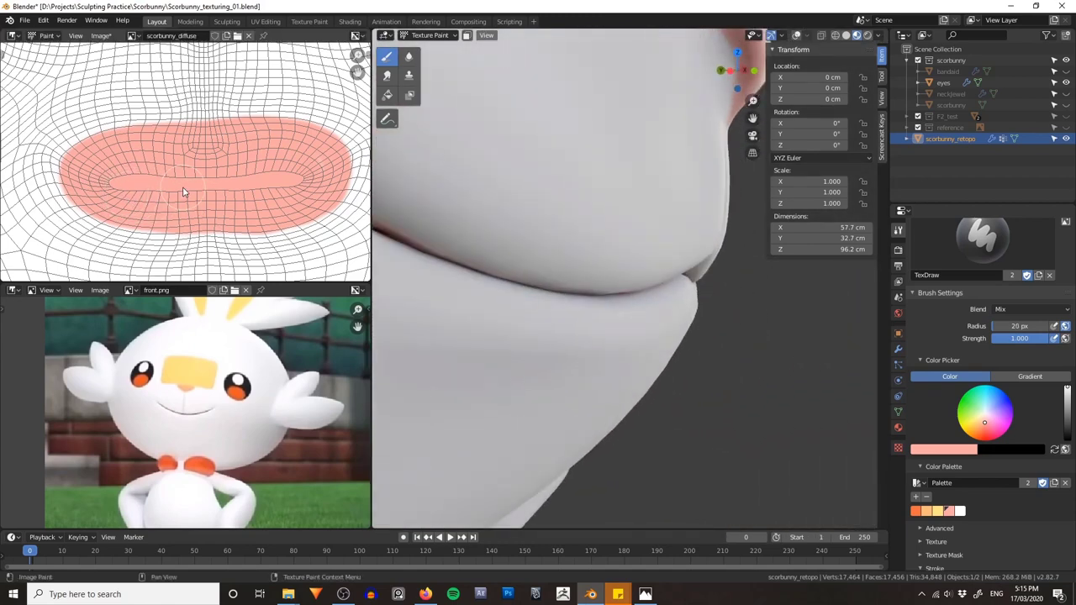
pyautogui.scroll(-1, 183, 192)
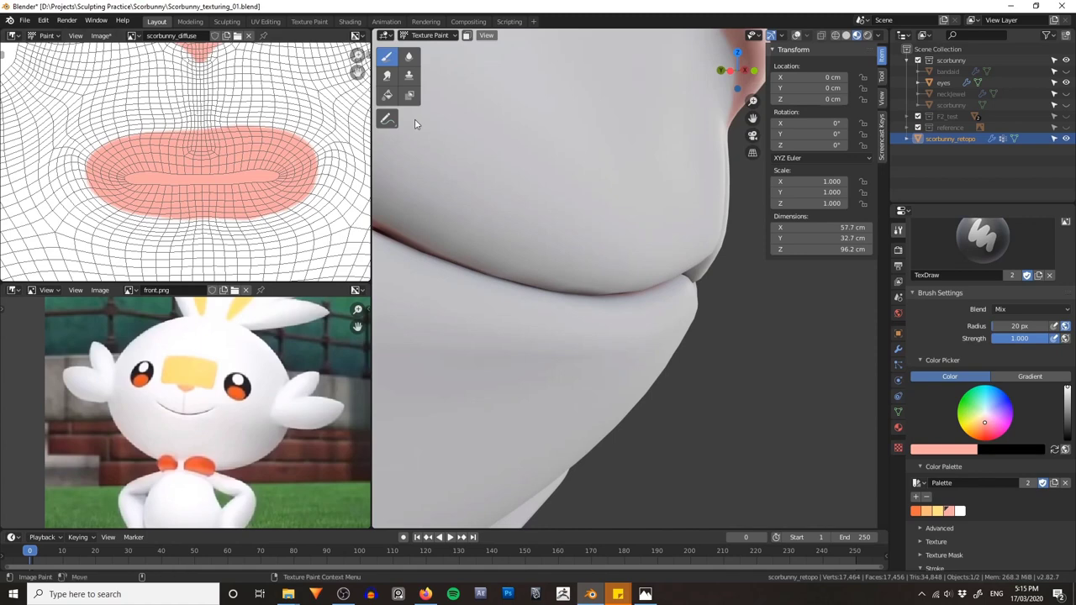
# Step: Select the Soften brush and set its strength to 1
pyautogui.click(409, 59)
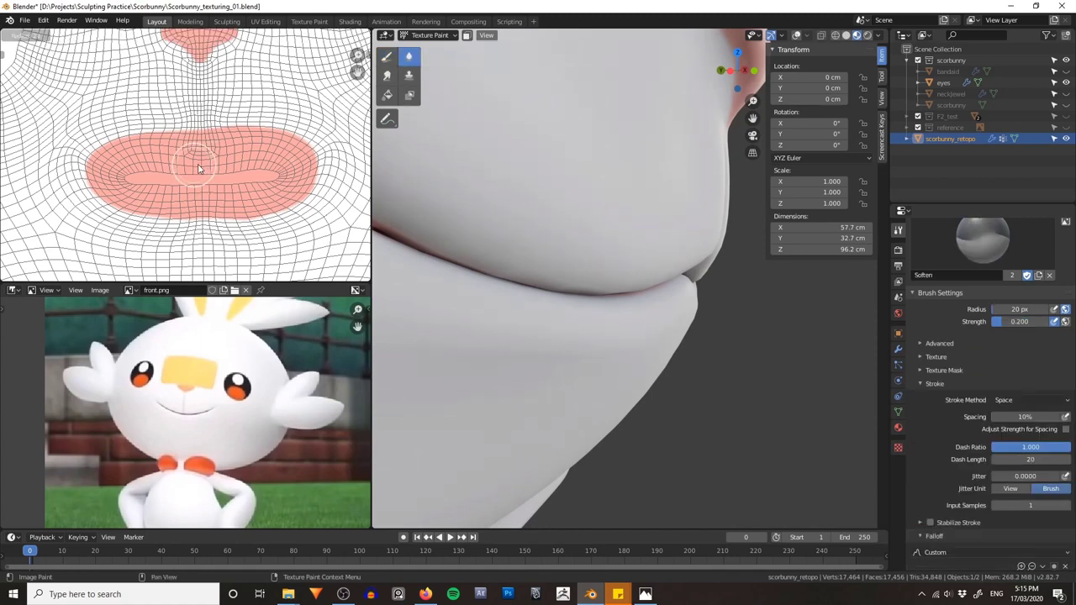
pyautogui.click(1010, 322)
pyautogui.write('1')
pyautogui.press('Return')
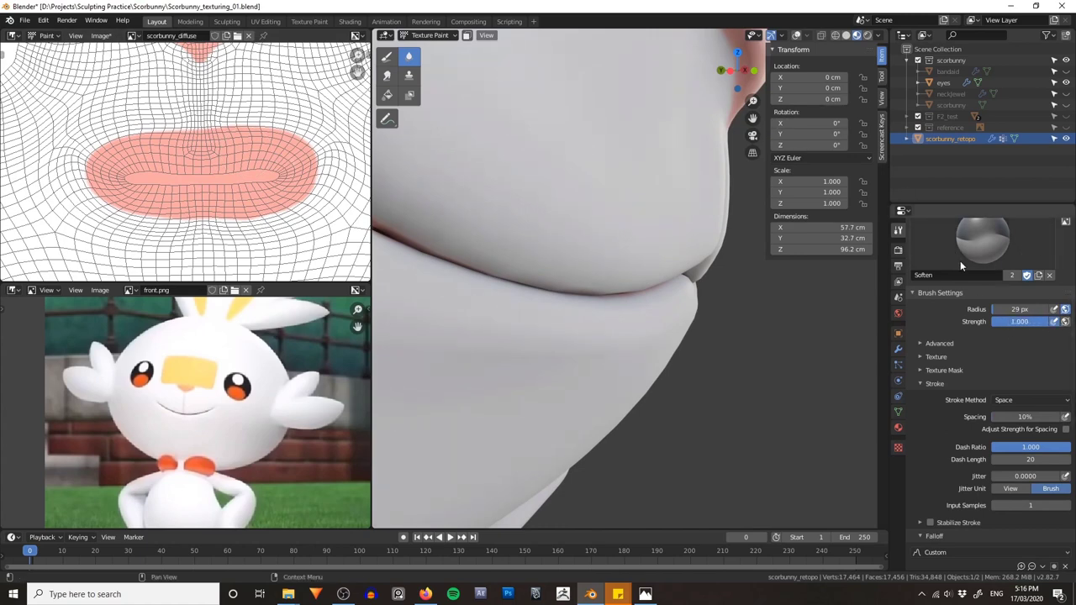
# Step: Soften the pink border around the mouth, using brush radii of 119 px and 83 px
pyautogui.moveTo(652, 259); pyautogui.dragTo(521, 233, button='middle')
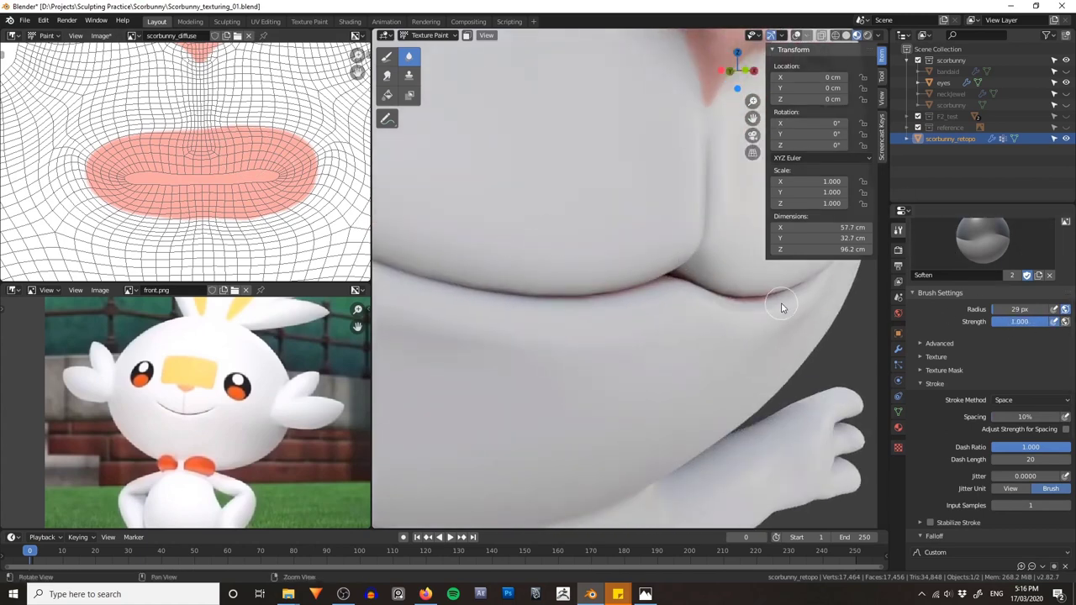
pyautogui.moveTo(782, 303); pyautogui.dragTo(761, 294, button='middle')
pyautogui.press('f')
pyautogui.click(721, 297)
pyautogui.moveTo(689, 244); pyautogui.dragTo(652, 234, button='middle')
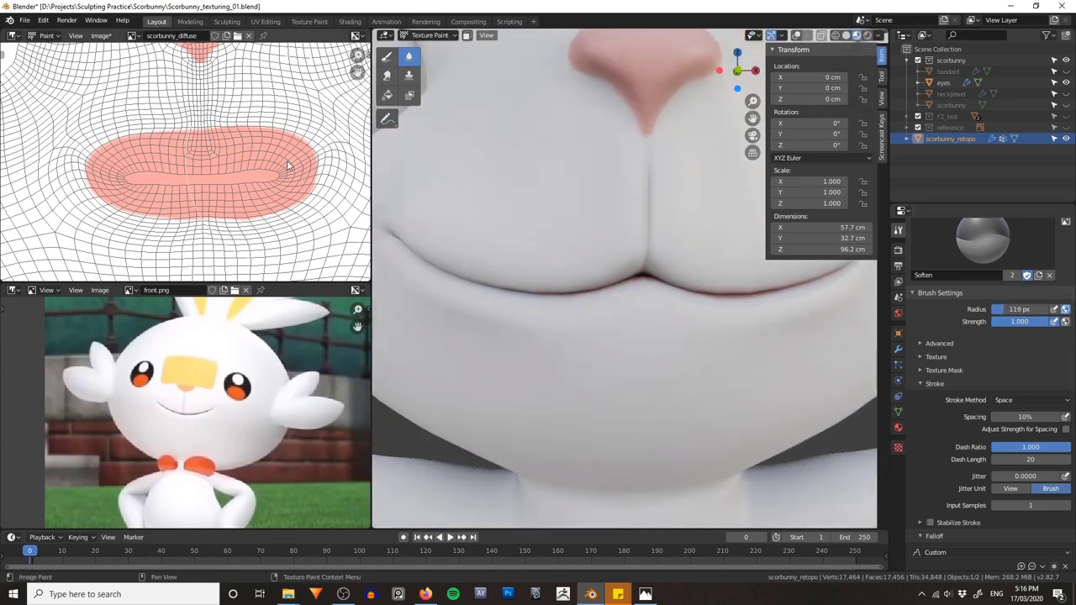
pyautogui.press('f')
pyautogui.click(100, 178)
pyautogui.scroll(-3, 631, 232)
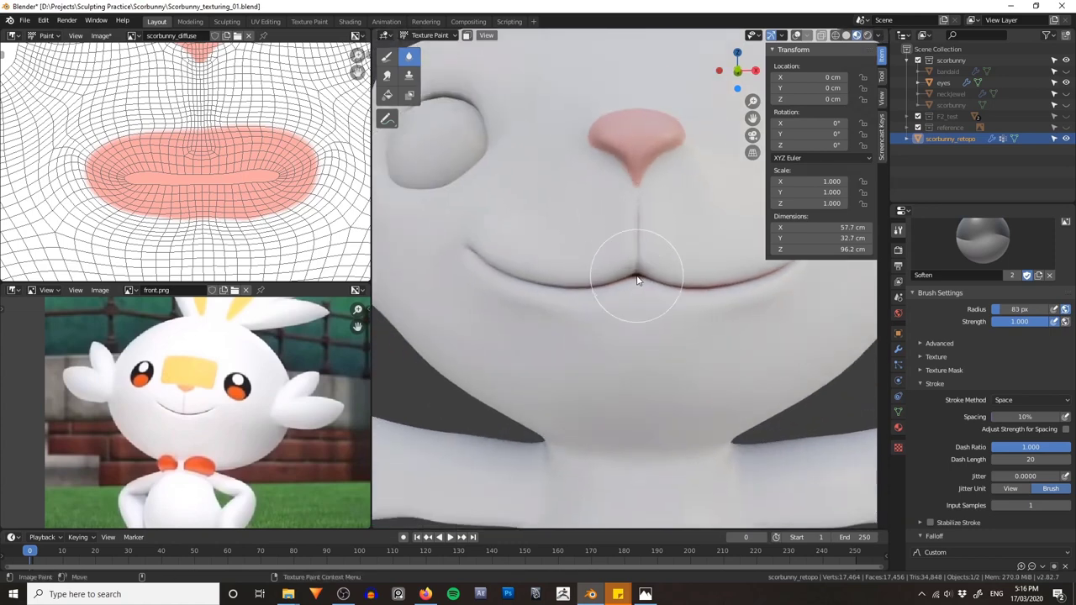
# Step: Blend the pink edge into the white along the lip line and mouth corner with a 64 px Soften brush
pyautogui.moveTo(703, 279); pyautogui.dragTo(642, 291, button='middle')
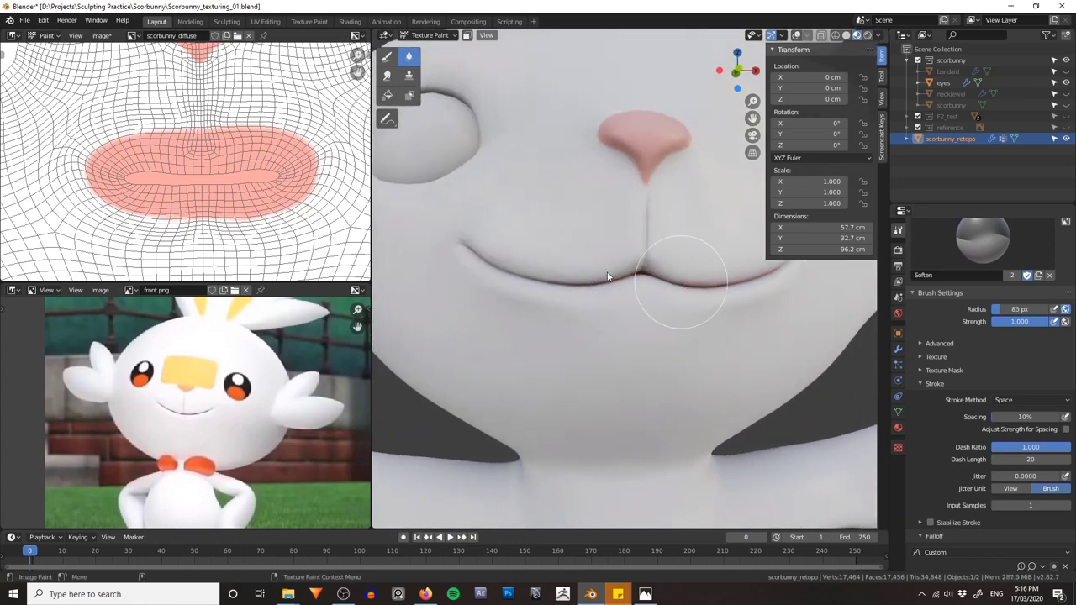
pyautogui.moveTo(479, 256); pyautogui.dragTo(717, 290, button='middle')
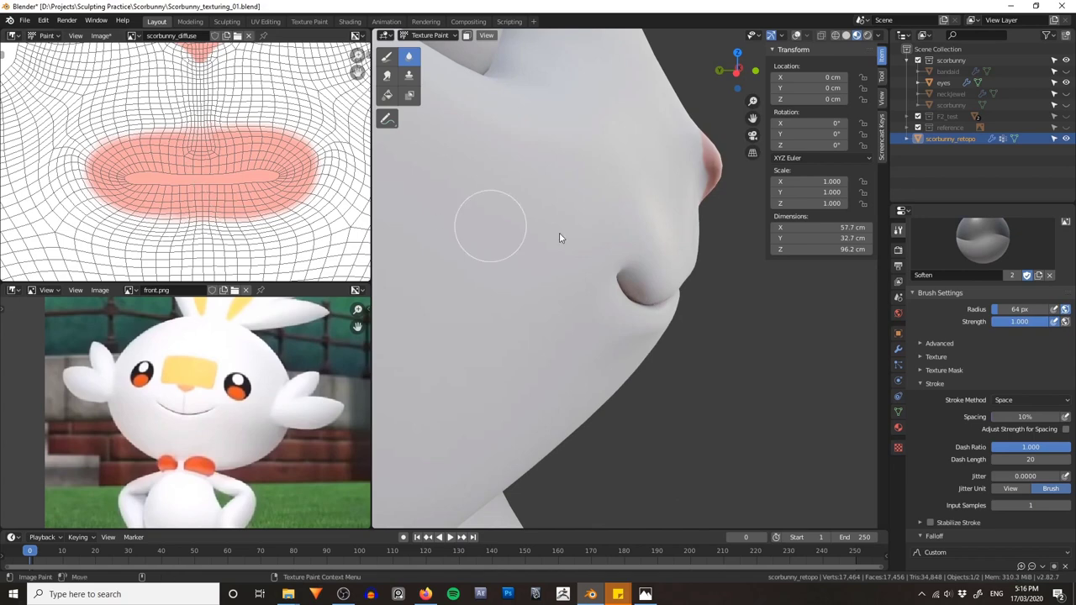
pyautogui.moveTo(560, 235)
pyautogui.mouseDown(button='middle')
pyautogui.moveTo(591, 243)
pyautogui.moveTo(538, 228)
pyautogui.moveTo(488, 270)
pyautogui.moveTo(464, 275)
pyautogui.moveTo(597, 294)
pyautogui.moveTo(619, 283)
pyautogui.moveTo(588, 250)
pyautogui.moveTo(555, 286)
pyautogui.moveTo(688, 285)
pyautogui.moveTo(599, 295)
pyautogui.moveTo(624, 360)
pyautogui.mouseUp(button='middle')
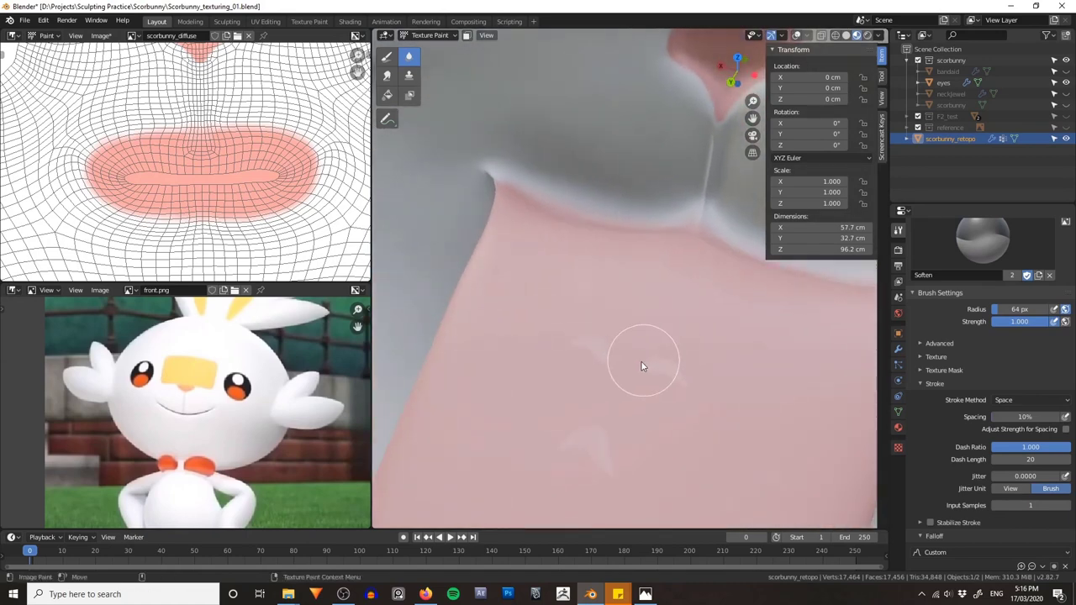
# Step: Inspect the painted mouth and lips from several angles and check the mouth islands in the diffuse texture
pyautogui.moveTo(706, 340)
pyautogui.mouseDown(button='middle')
pyautogui.moveTo(507, 283)
pyautogui.moveTo(523, 250)
pyautogui.mouseUp(button='middle')
pyautogui.scroll(-8, 523, 250)
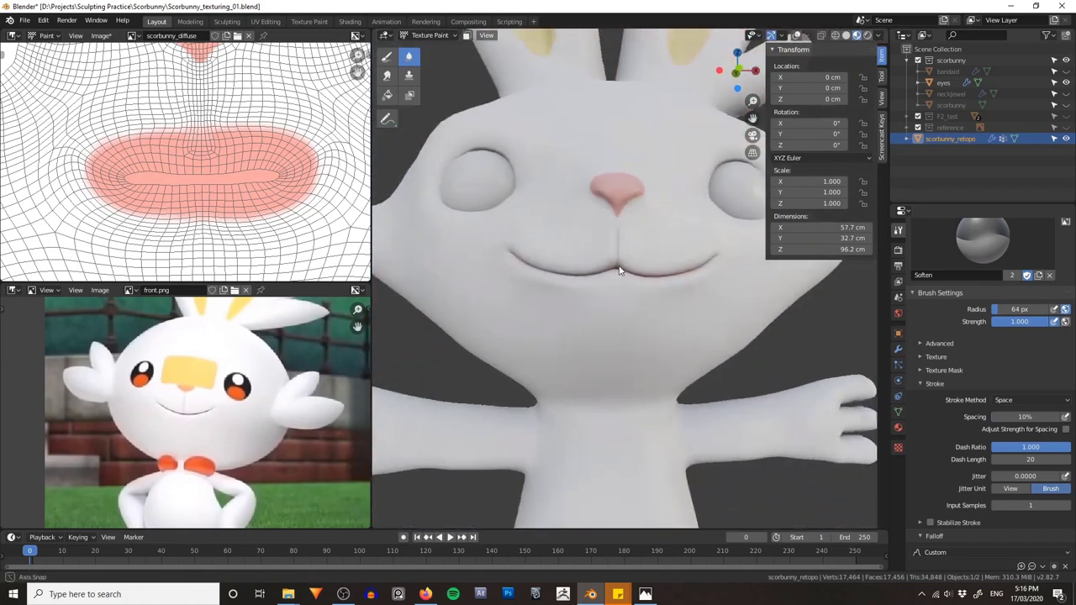
pyautogui.scroll(10, 669, 297)
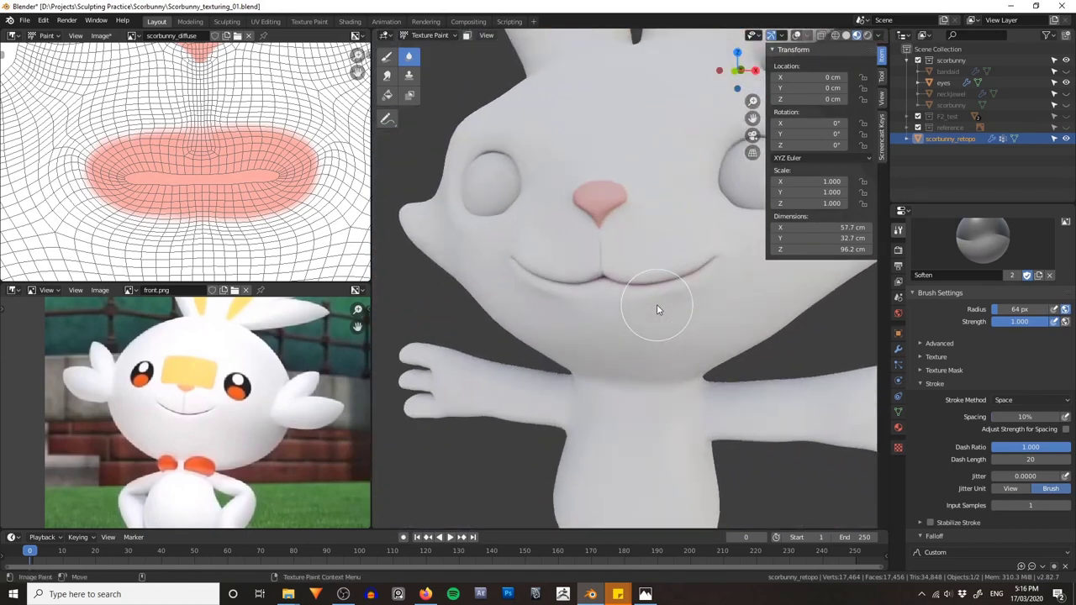
pyautogui.scroll(2, 688, 307)
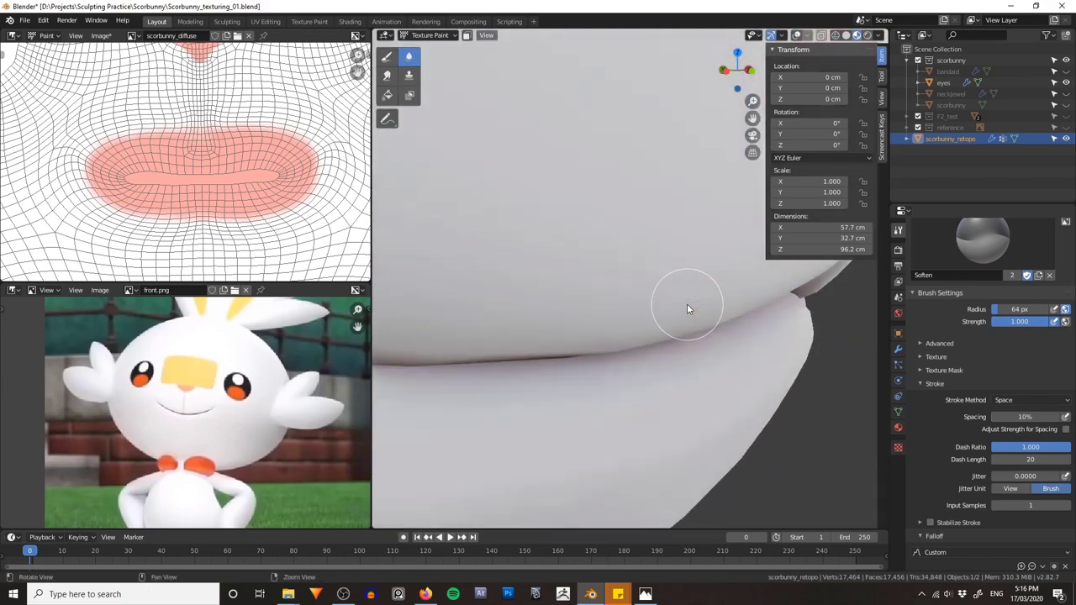
pyautogui.moveTo(687, 304)
pyautogui.mouseDown(button='middle')
pyautogui.moveTo(661, 283)
pyautogui.moveTo(609, 288)
pyautogui.mouseUp(button='middle')
pyautogui.scroll(-8, 609, 288)
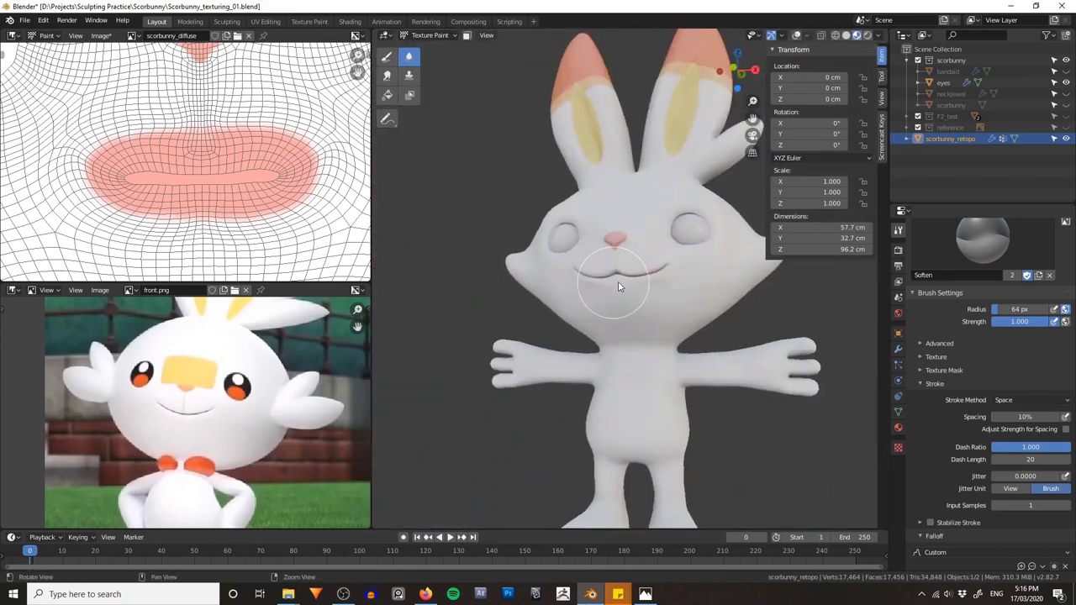
pyautogui.scroll(-3, 193, 168)
pyautogui.moveTo(194, 185)
pyautogui.mouseDown(button='middle')
pyautogui.moveTo(195, 140)
pyautogui.moveTo(238, 49)
pyautogui.mouseUp(button='middle')
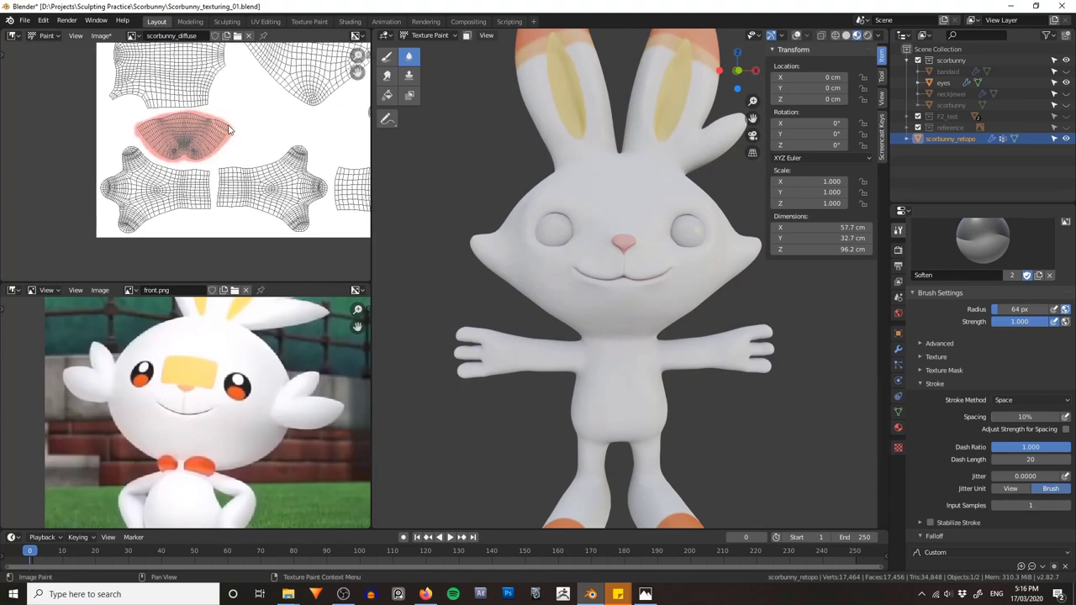
pyautogui.scroll(7, 195, 179)
pyautogui.moveTo(211, 109); pyautogui.dragTo(216, 181, button='middle')
# Step: Set the Soften brush radius to 38 px and switch to the Draw brush
pyautogui.press('f')
pyautogui.click(242, 176)
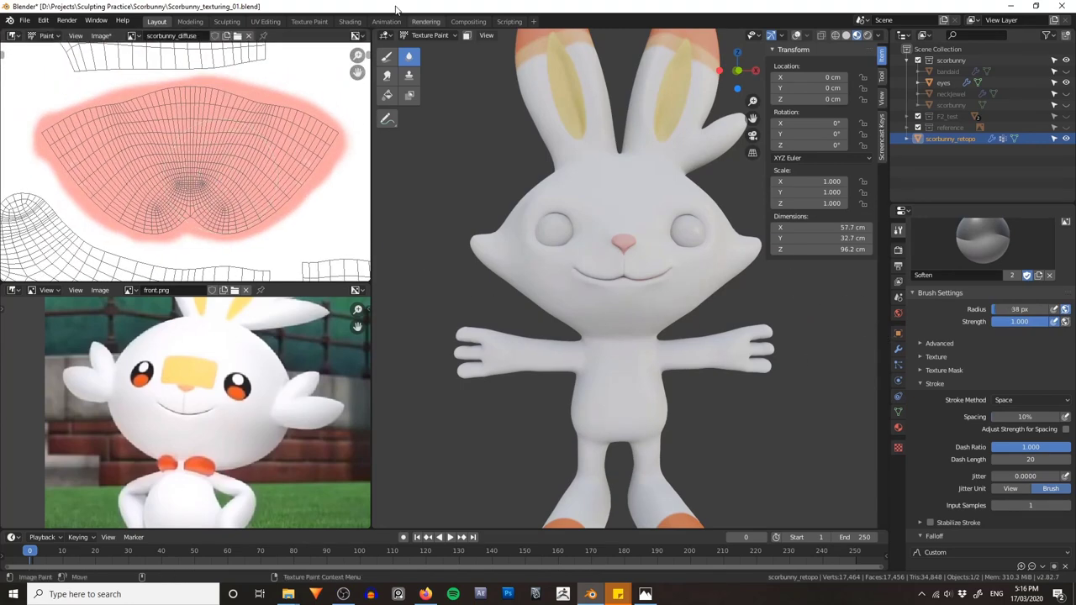
pyautogui.click(387, 56)
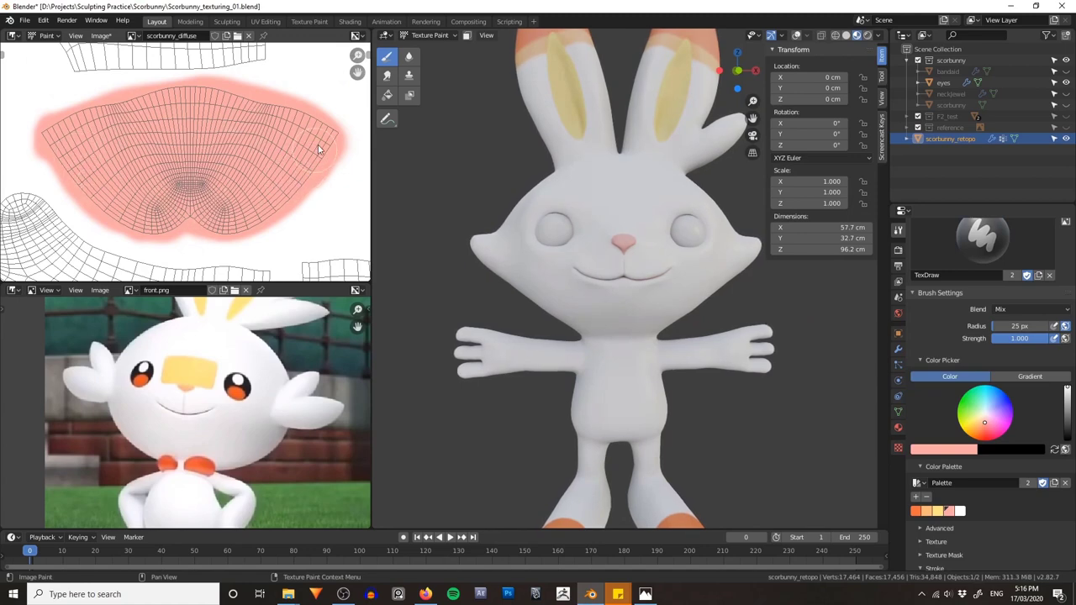
# Step: Return the body mesh to Object Mode and save the scorbunny_diffuse image
pyautogui.scroll(-2, 653, 264)
pyautogui.moveTo(653, 264)
pyautogui.mouseDown(button='middle')
pyautogui.moveTo(680, 257)
pyautogui.moveTo(644, 258)
pyautogui.mouseUp(button='middle')
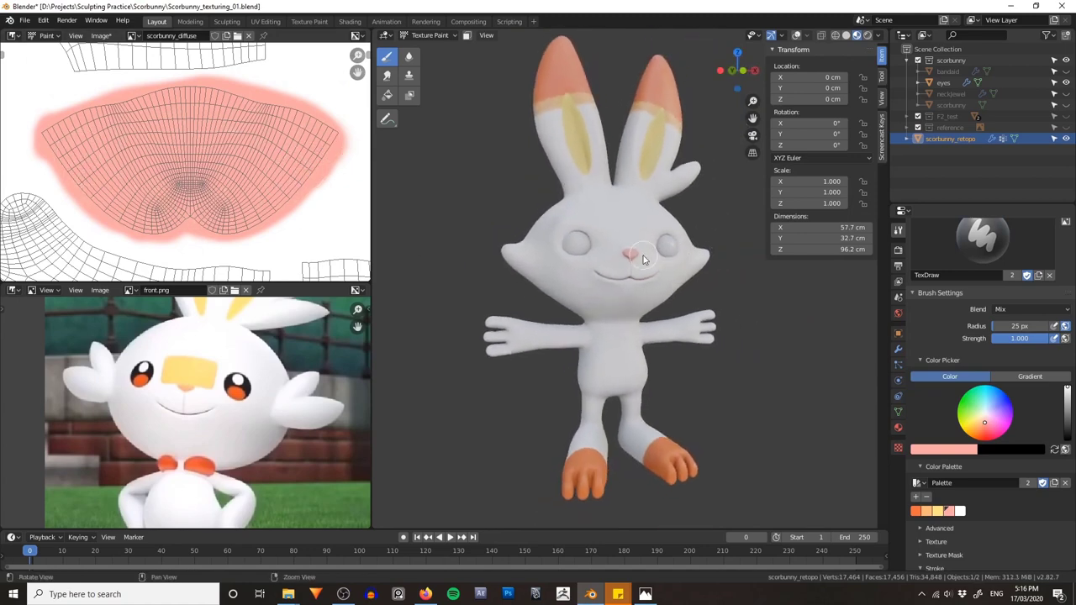
pyautogui.hotkey('ctrl', 'Tab')
pyautogui.click(550, 255)
pyautogui.click(100, 37)
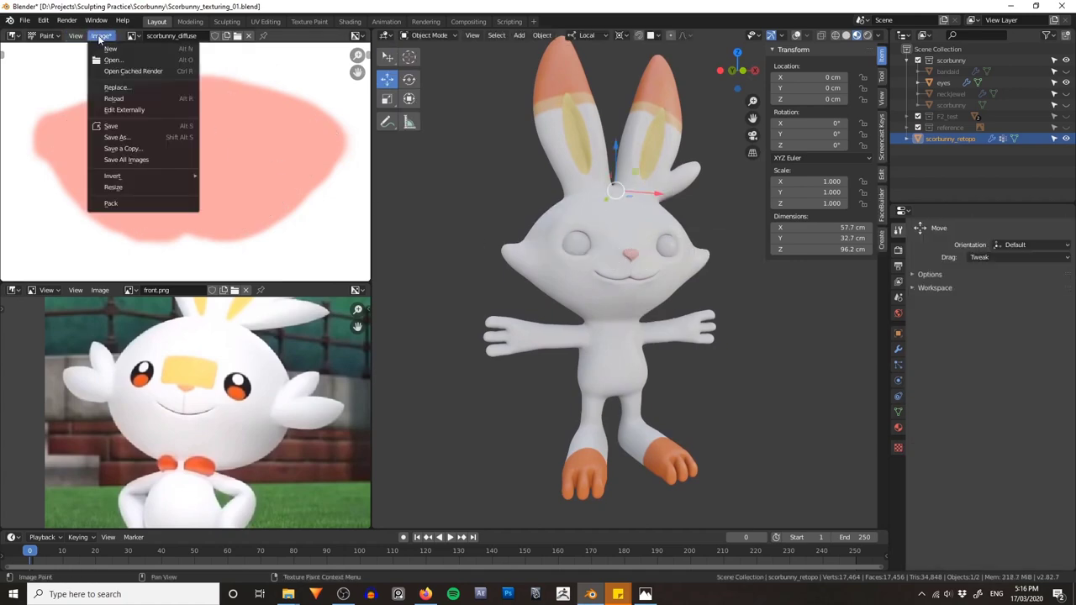
pyautogui.click(126, 130)
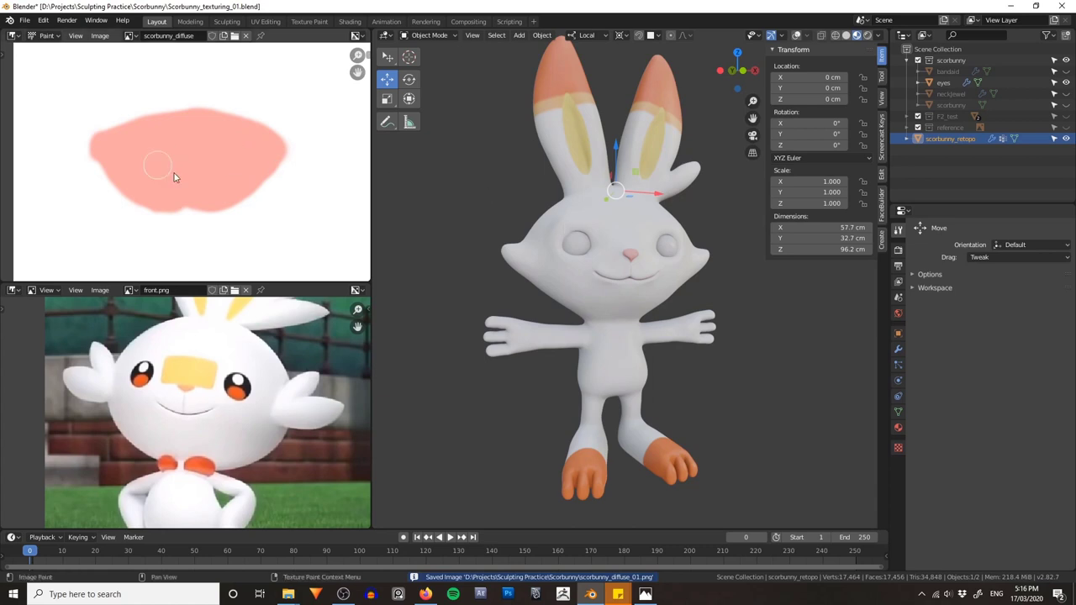
pyautogui.scroll(-8, 239, 159)
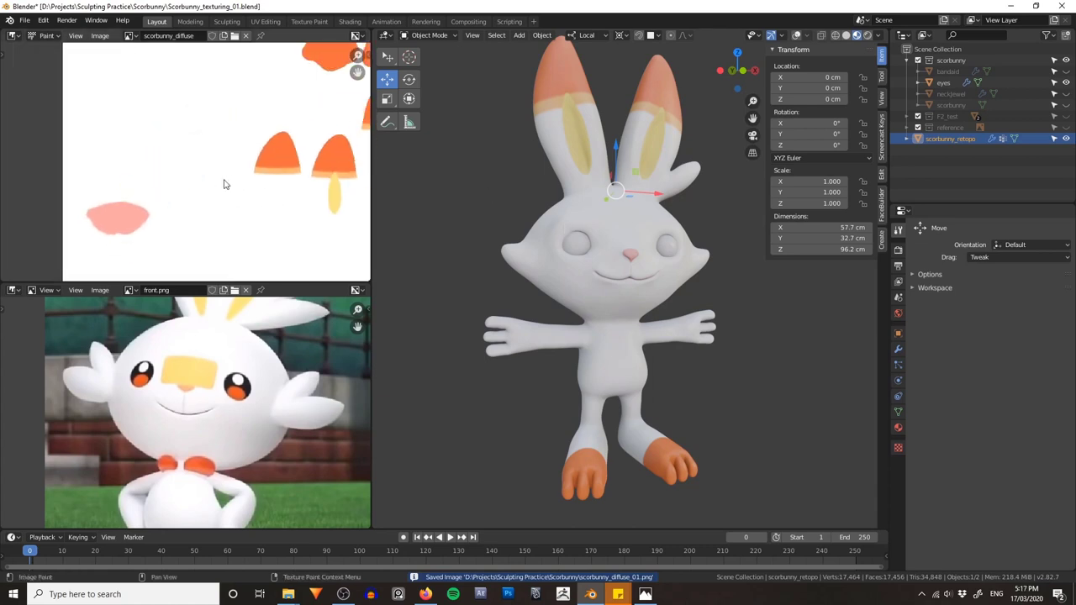
pyautogui.moveTo(241, 142); pyautogui.dragTo(238, 136, button='middle')
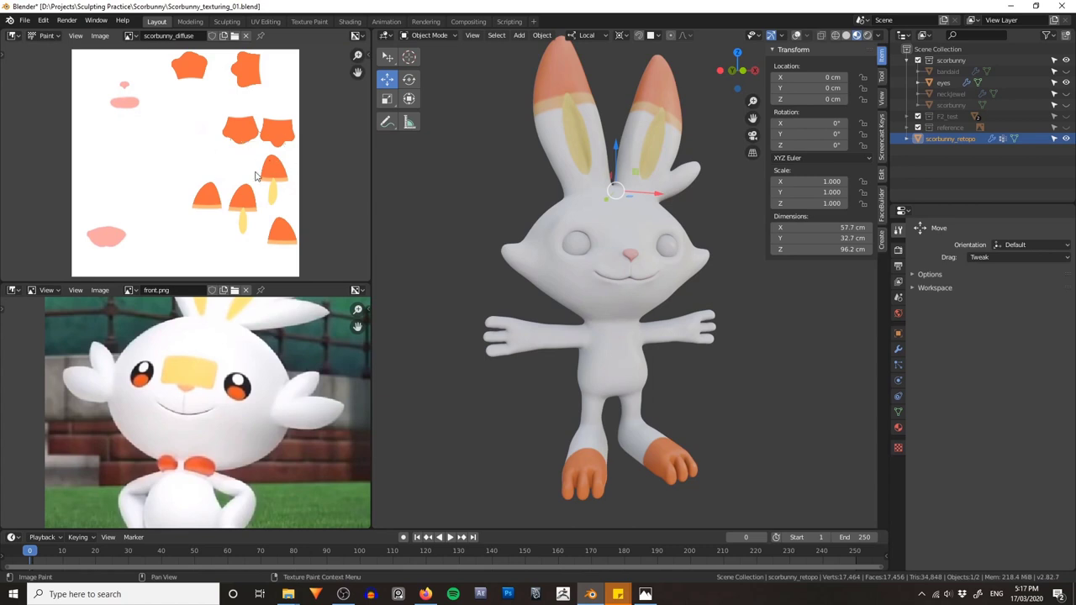
pyautogui.hotkey('ctrl', 'Tab')
pyautogui.click(435, 237)
pyautogui.moveTo(434, 237); pyautogui.dragTo(432, 233, button='middle')
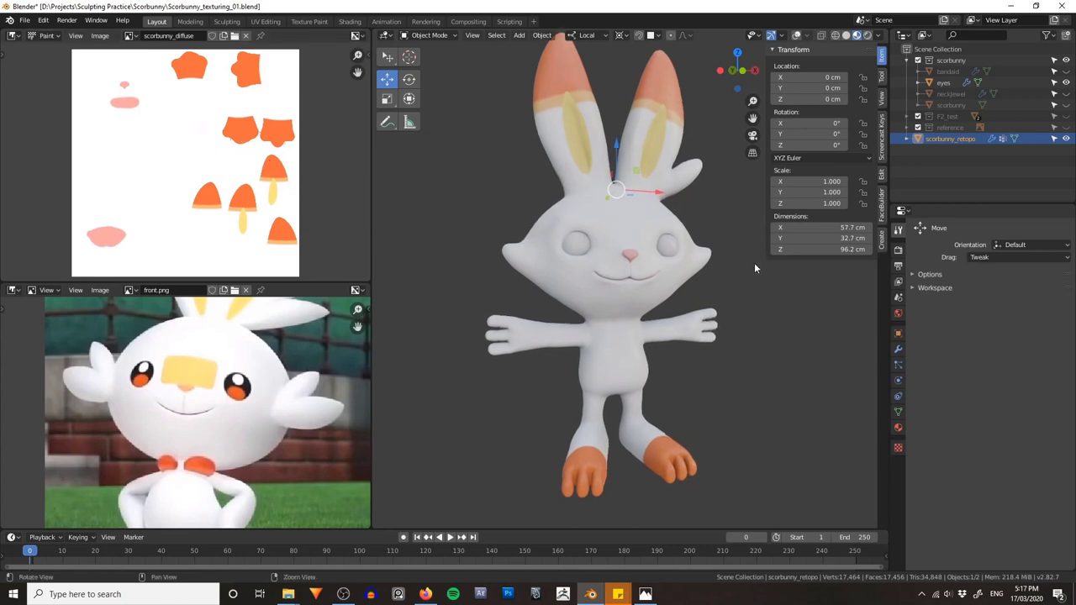
# Step: Unhide the bandaid and neckjewel objects and select the neckjewel
pyautogui.click(1066, 71)
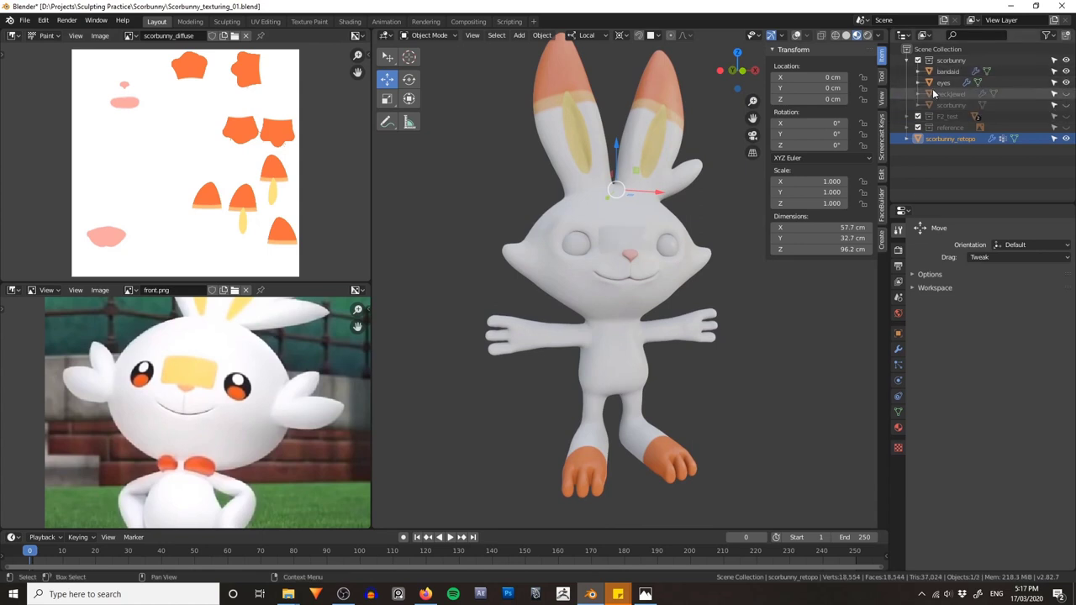
pyautogui.click(1066, 93)
pyautogui.scroll(4, 604, 292)
pyautogui.click(569, 361)
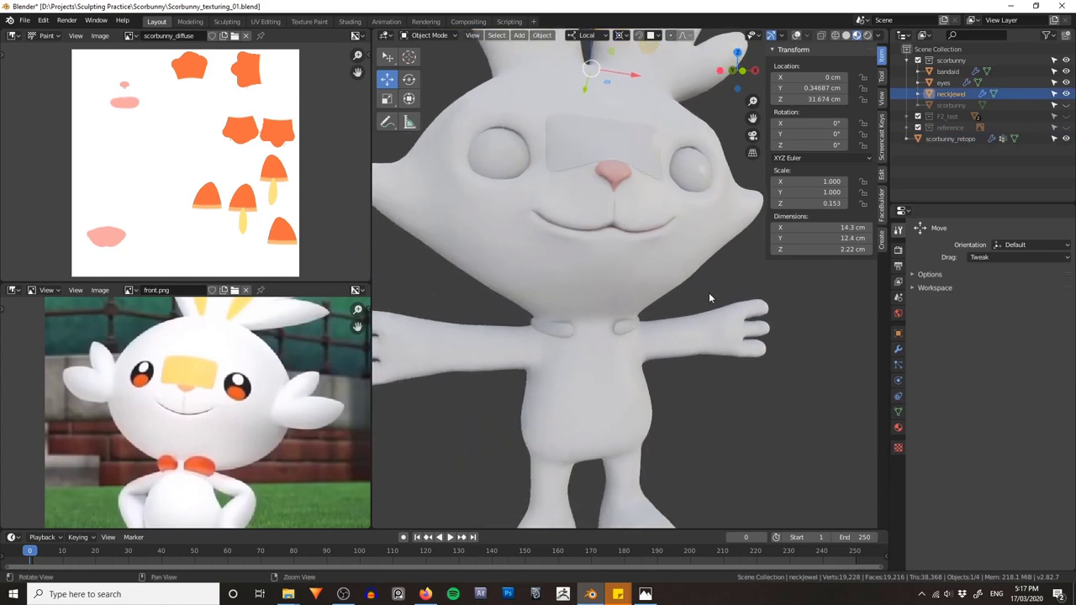
# Step: Compare the neckjewel's shape with the orange neck piece in the front.png reference and review its modifier stack
pyautogui.scroll(5, 661, 312)
pyautogui.moveTo(226, 451); pyautogui.dragTo(162, 470, button='middle')
pyautogui.scroll(3, 199, 411)
pyautogui.scroll(-5, 393, 382)
pyautogui.scroll(-2, 164, 412)
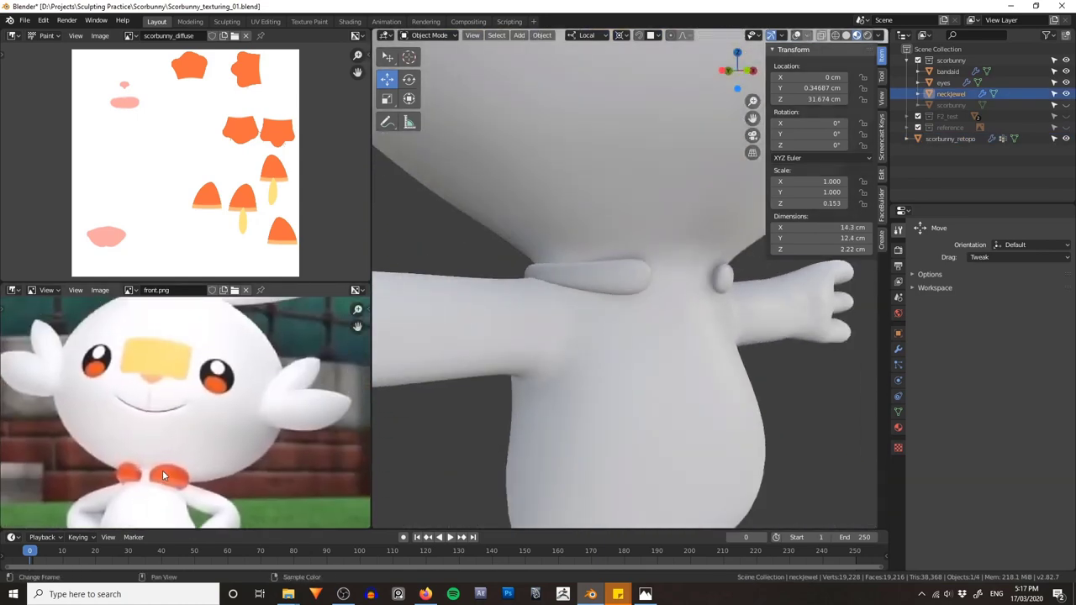
pyautogui.moveTo(572, 393); pyautogui.dragTo(629, 300, button='middle')
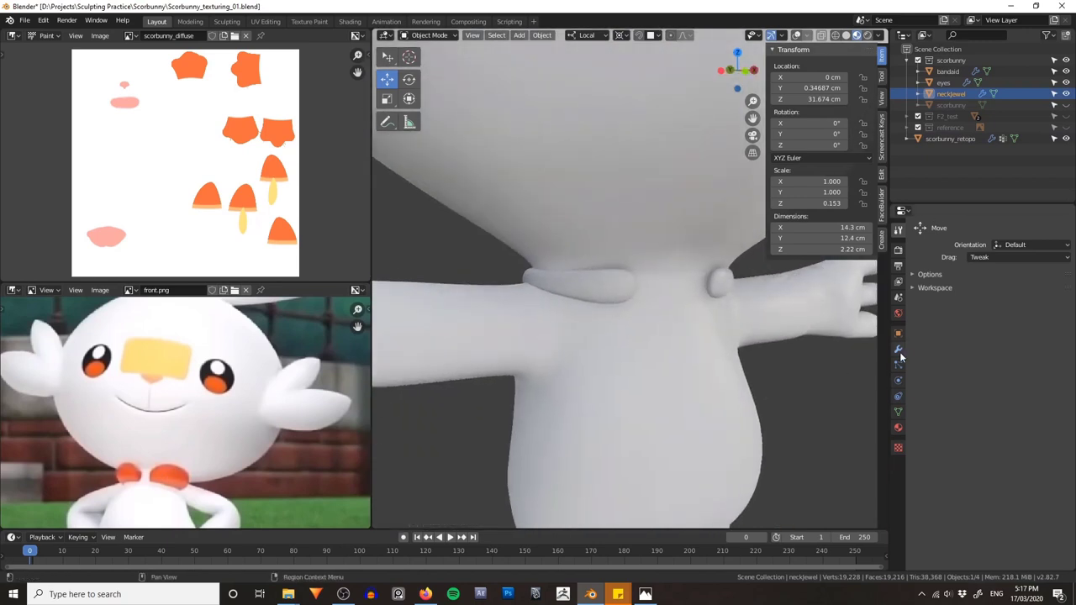
pyautogui.click(900, 352)
pyautogui.moveTo(773, 356); pyautogui.dragTo(638, 379, button='middle')
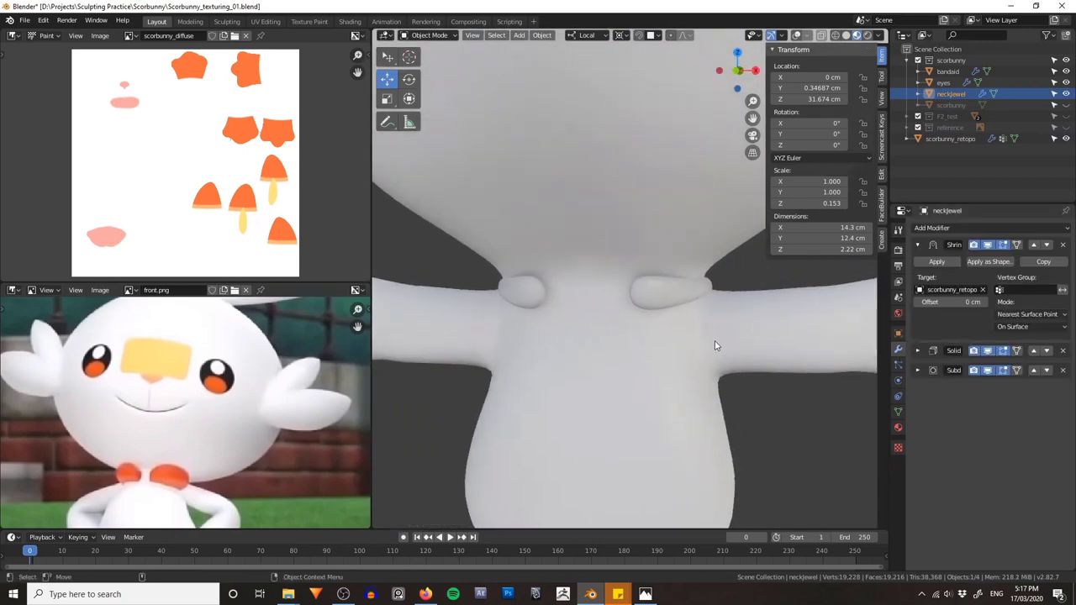
pyautogui.click(918, 245)
pyautogui.moveTo(838, 297); pyautogui.dragTo(858, 250, button='middle')
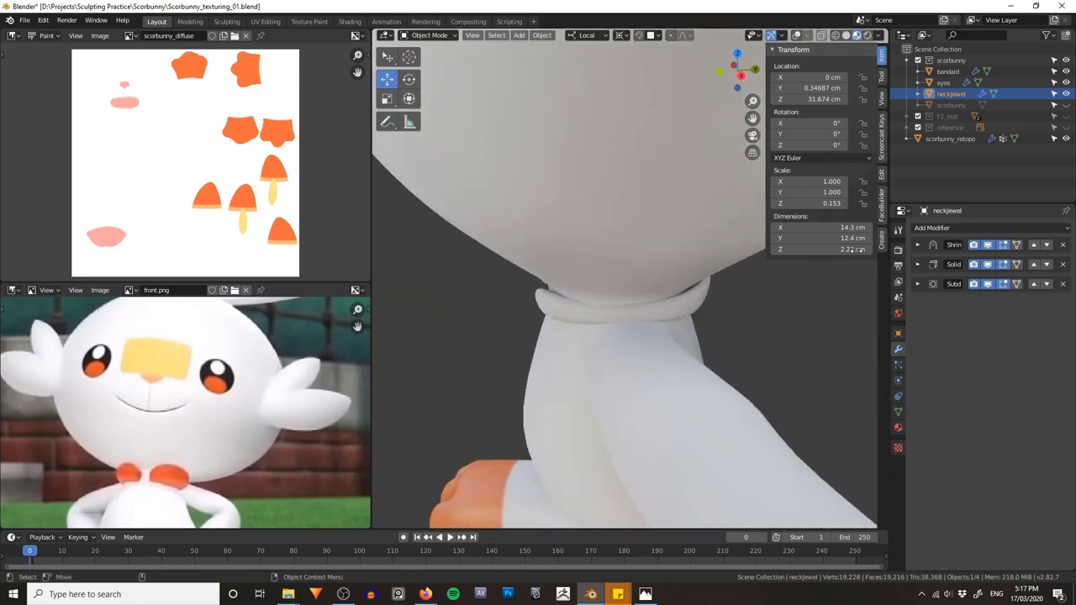
# Step: Try a different Shrinkwrap offset on the neckjewel and check its fit around the neck
pyautogui.click(918, 244)
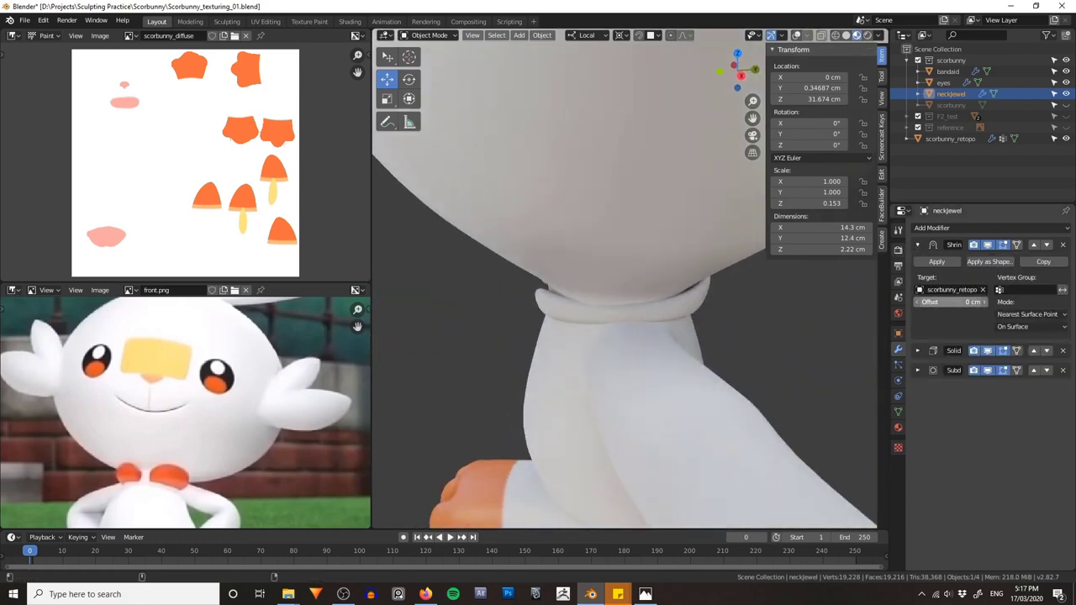
pyautogui.moveTo(967, 302); pyautogui.dragTo(925, 301)
pyautogui.moveTo(740, 311); pyautogui.dragTo(614, 357, button='middle')
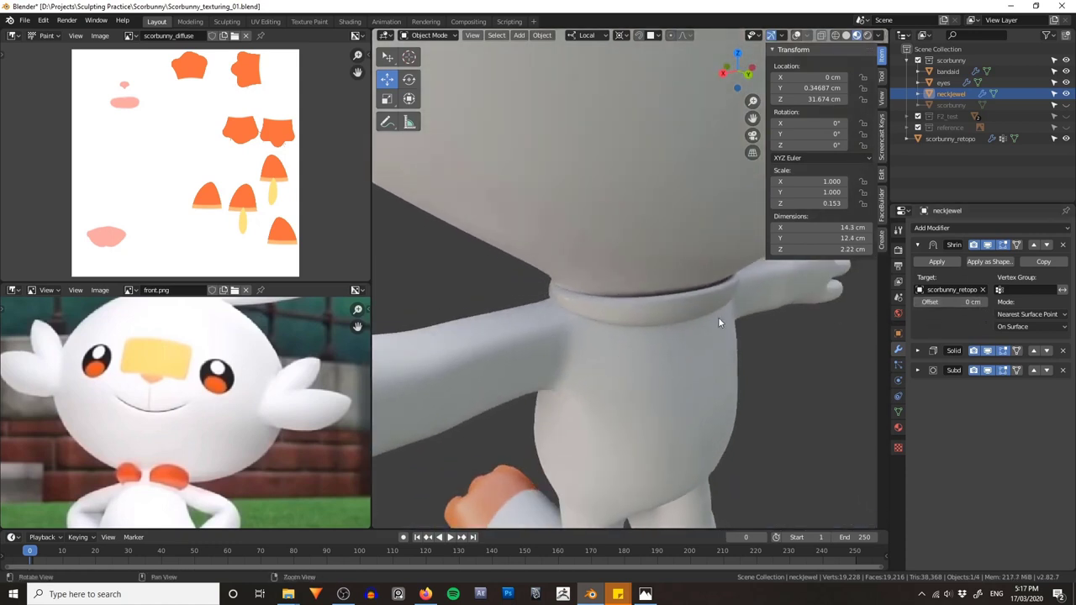
pyautogui.scroll(4, 718, 317)
pyautogui.moveTo(664, 325); pyautogui.dragTo(698, 311, button='middle')
# Step: Set the neckjewel's Solidify thickness to -2.7 cm and its inner and outer crease to 0.8
pyautogui.click(918, 350)
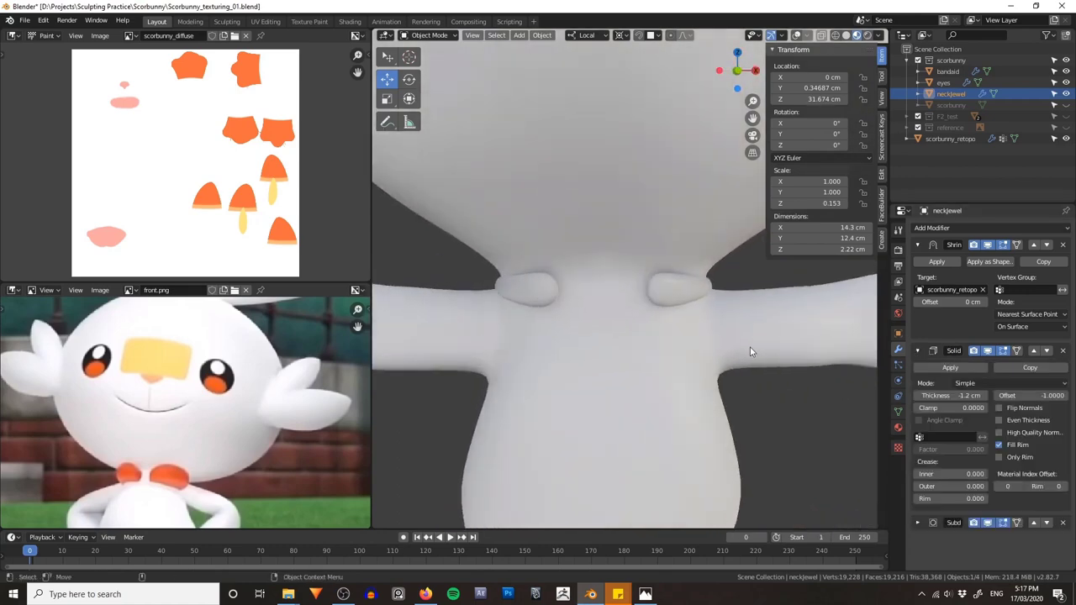
pyautogui.moveTo(752, 355); pyautogui.dragTo(698, 358, button='middle')
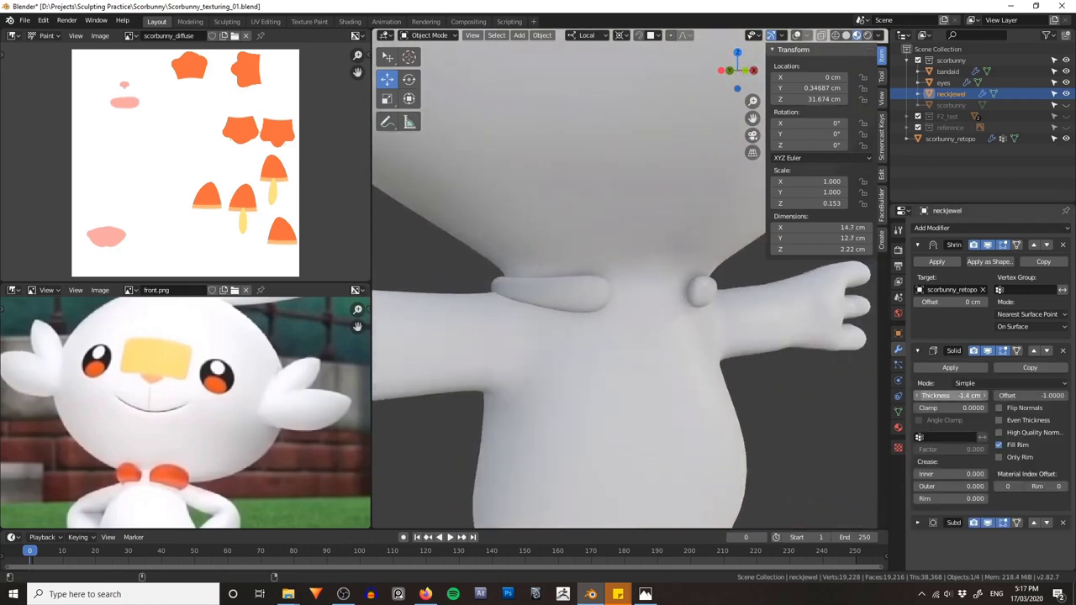
pyautogui.moveTo(950, 395); pyautogui.dragTo(922, 395)
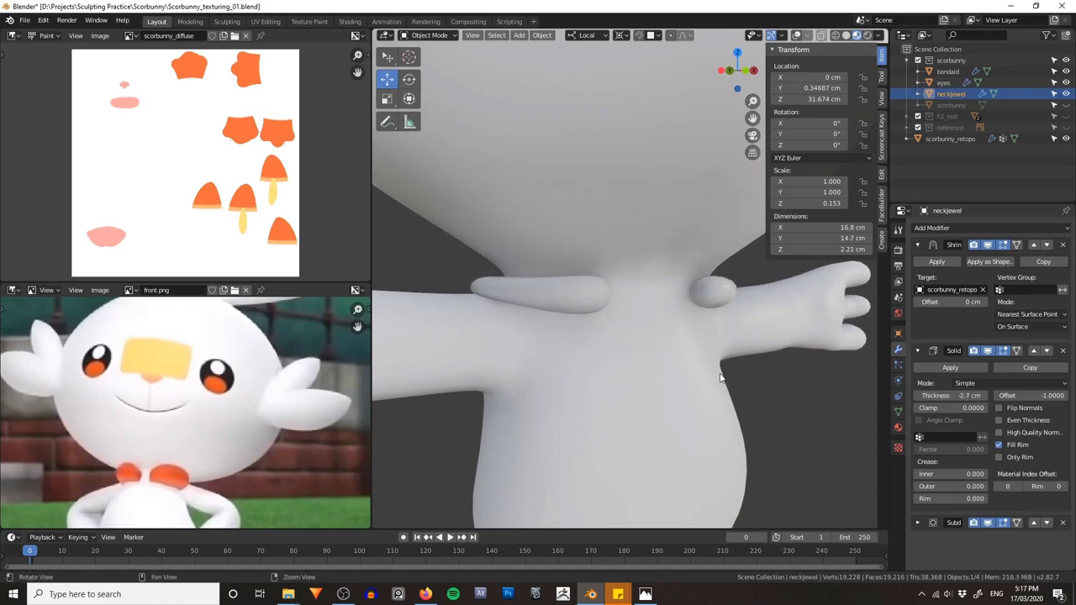
pyautogui.moveTo(721, 378); pyautogui.dragTo(782, 396, button='middle')
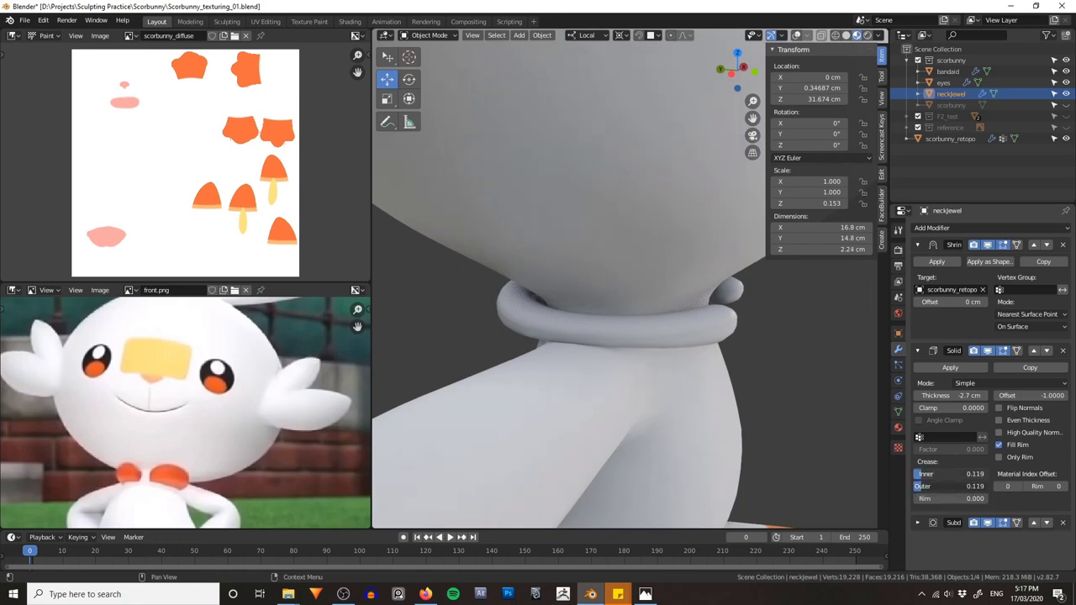
pyautogui.moveTo(950, 486); pyautogui.dragTo(998, 486)
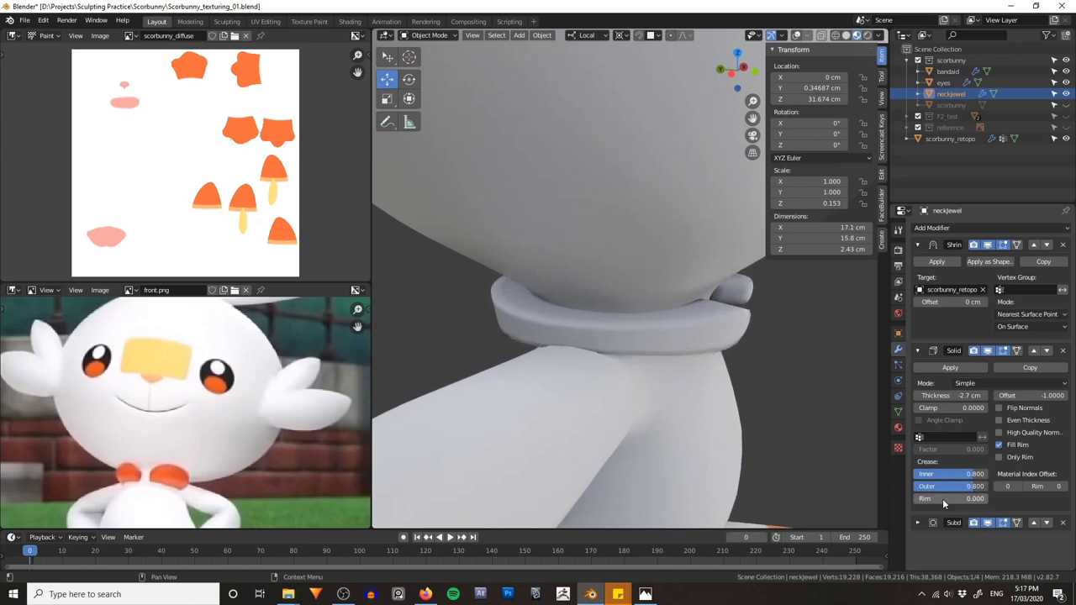
# Step: Compare the thickened neckjewel and the whole character with the front.png reference, including the face, ears and body
pyautogui.scroll(-3, 670, 377)
pyautogui.moveTo(670, 377); pyautogui.dragTo(674, 342, button='middle')
pyautogui.scroll(-5, 707, 347)
pyautogui.moveTo(169, 468); pyautogui.dragTo(170, 438, button='middle')
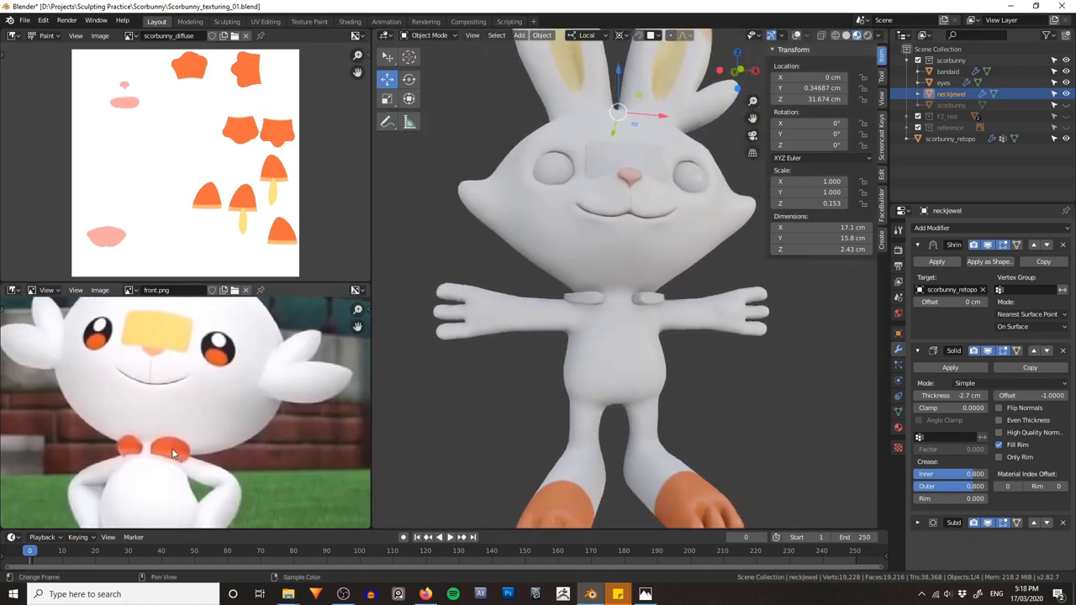
pyautogui.scroll(-2, 166, 456)
pyautogui.scroll(6, 207, 423)
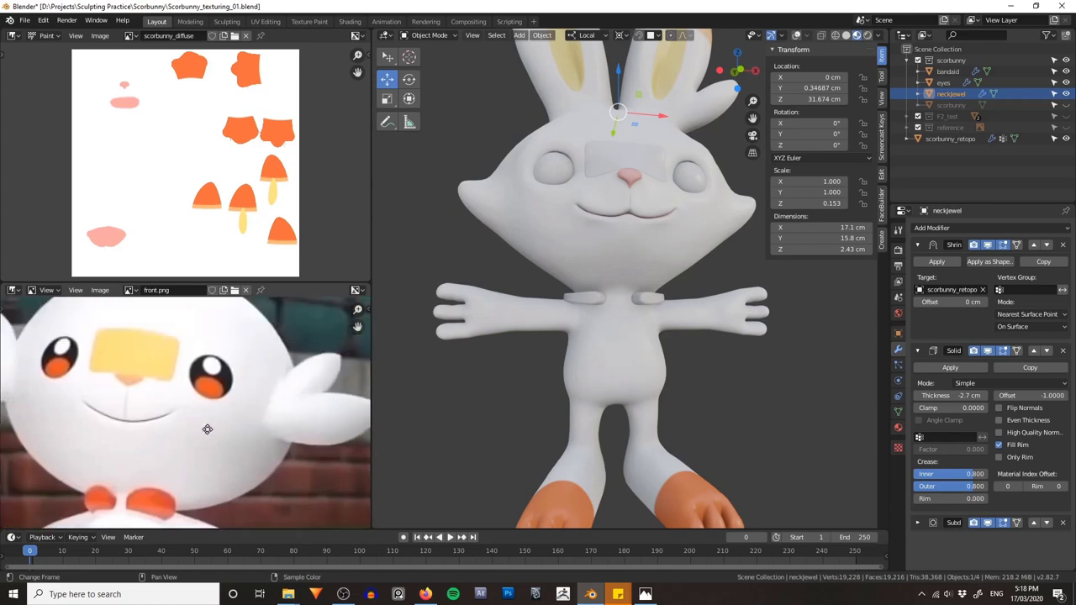
pyautogui.scroll(-4, 270, 426)
pyautogui.scroll(5, 273, 361)
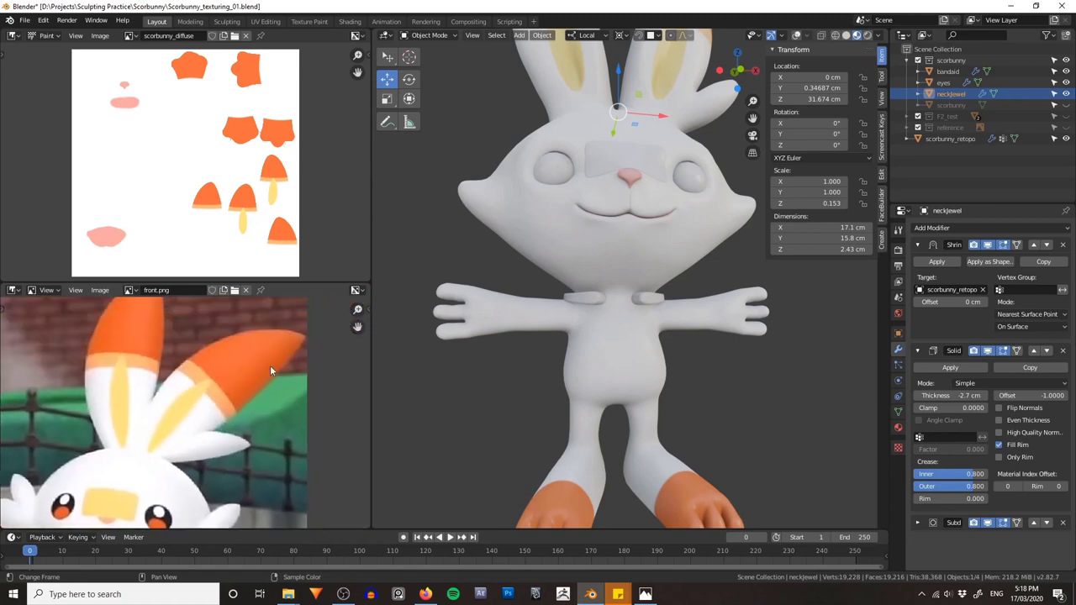
pyautogui.scroll(-4, 239, 376)
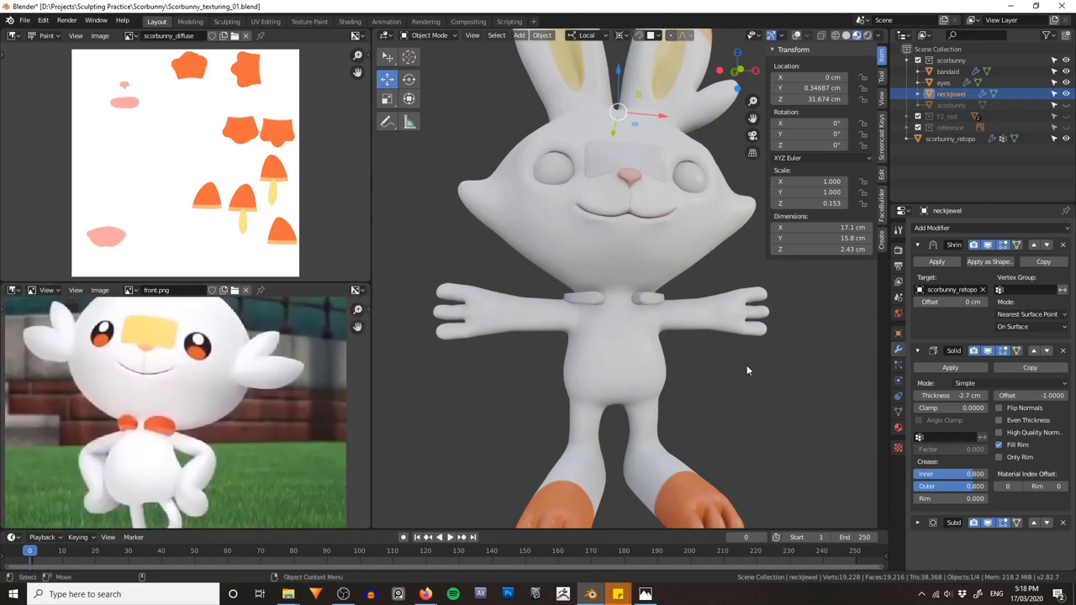
# Step: Put the scorbunny_retopo body into Texture Paint mode and pick the orange palette colour for the Draw brush
pyautogui.moveTo(746, 365); pyautogui.dragTo(654, 435, button='middle')
pyautogui.click(648, 399)
pyautogui.hotkey('ctrl', 'Tab')
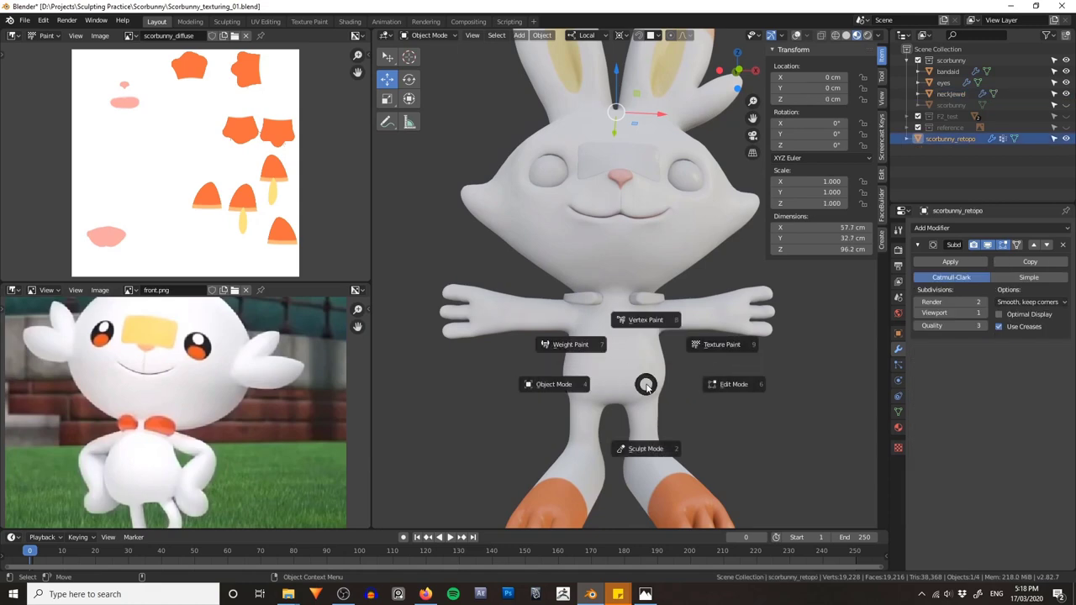
pyautogui.click(689, 355)
pyautogui.click(898, 250)
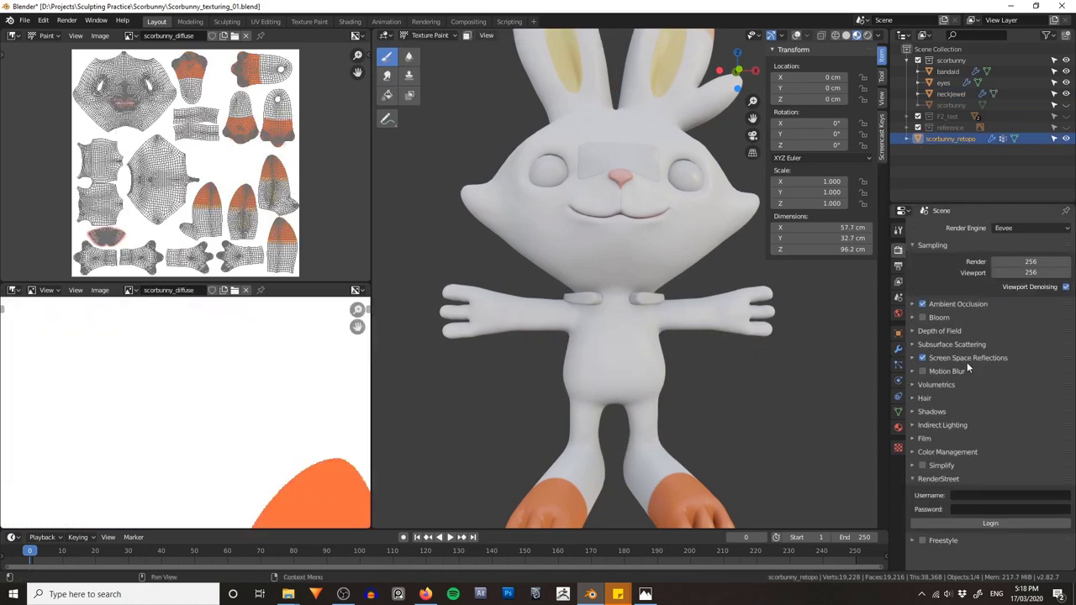
pyautogui.click(898, 232)
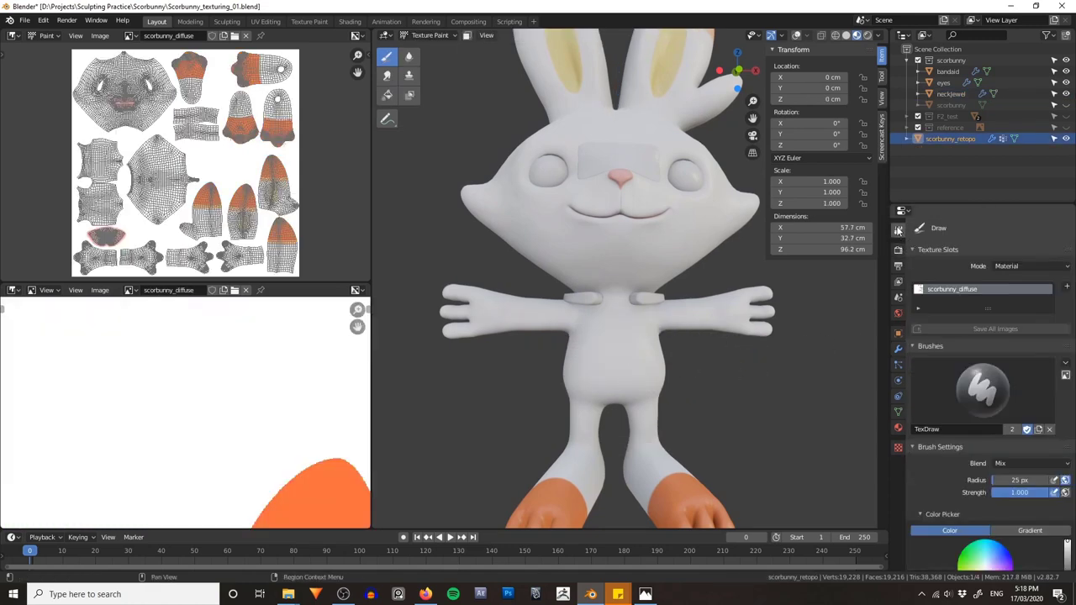
pyautogui.scroll(-7, 959, 358)
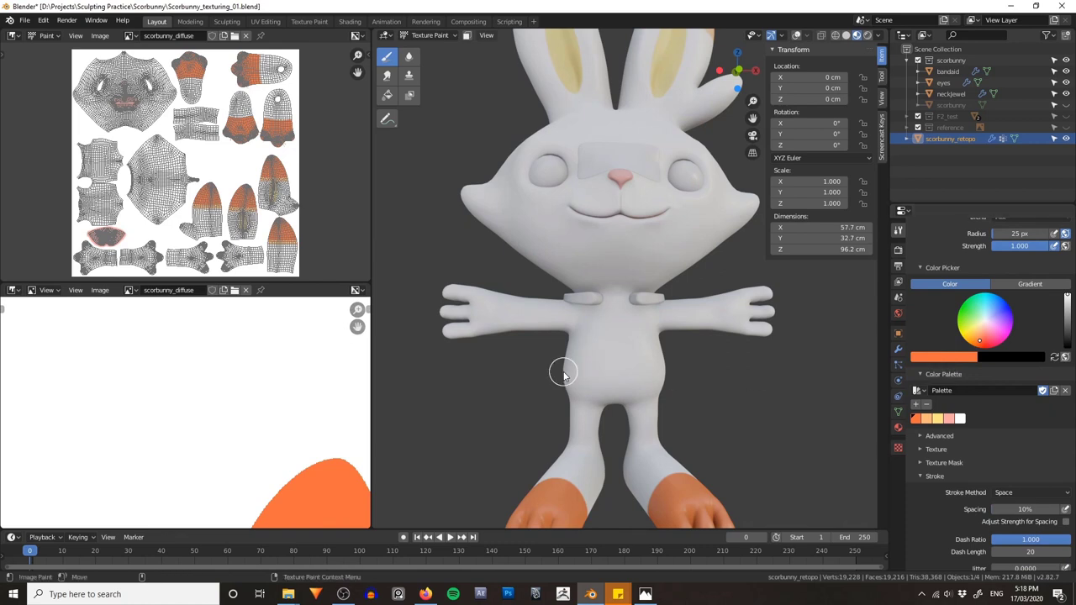
# Step: Return to Object Mode and select the neckjewel
pyautogui.hotkey('ctrl', 'Tab')
pyautogui.click(594, 301)
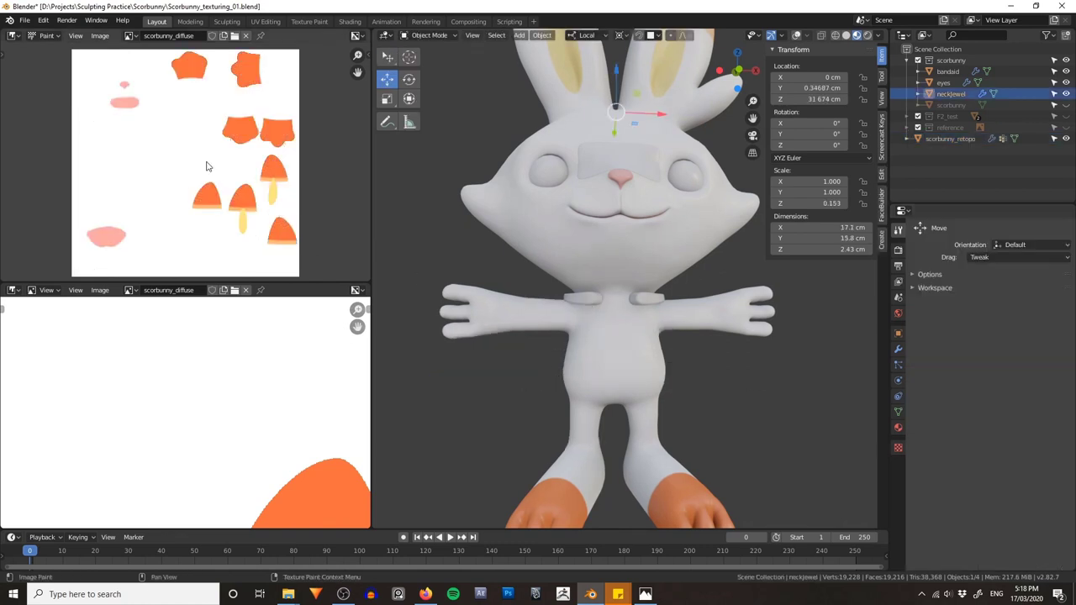
# Step: Create a new material for the neckjewel in the Shader Editor and paste the copied orange into its Base Color
pyautogui.hotkey('shift', 'F3')
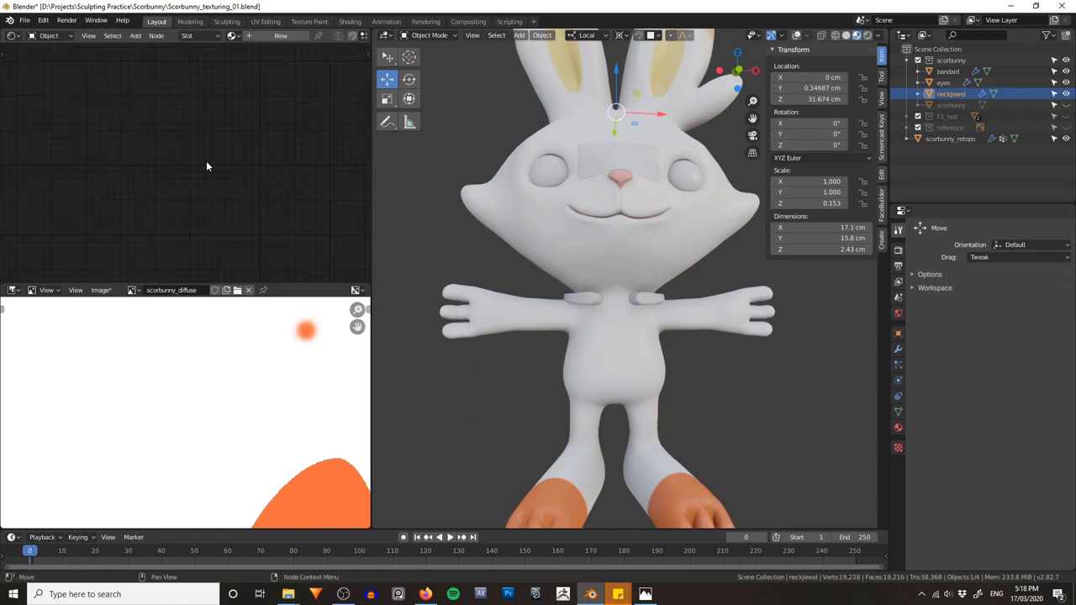
pyautogui.click(276, 39)
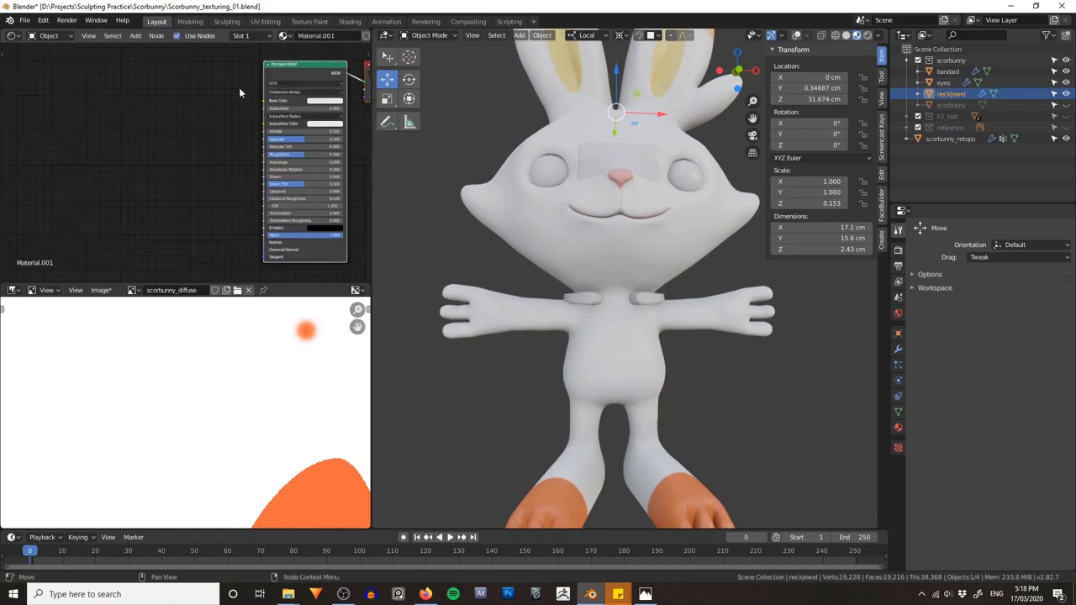
pyautogui.moveTo(239, 87); pyautogui.dragTo(138, 134, button='middle')
pyautogui.scroll(2, 140, 136)
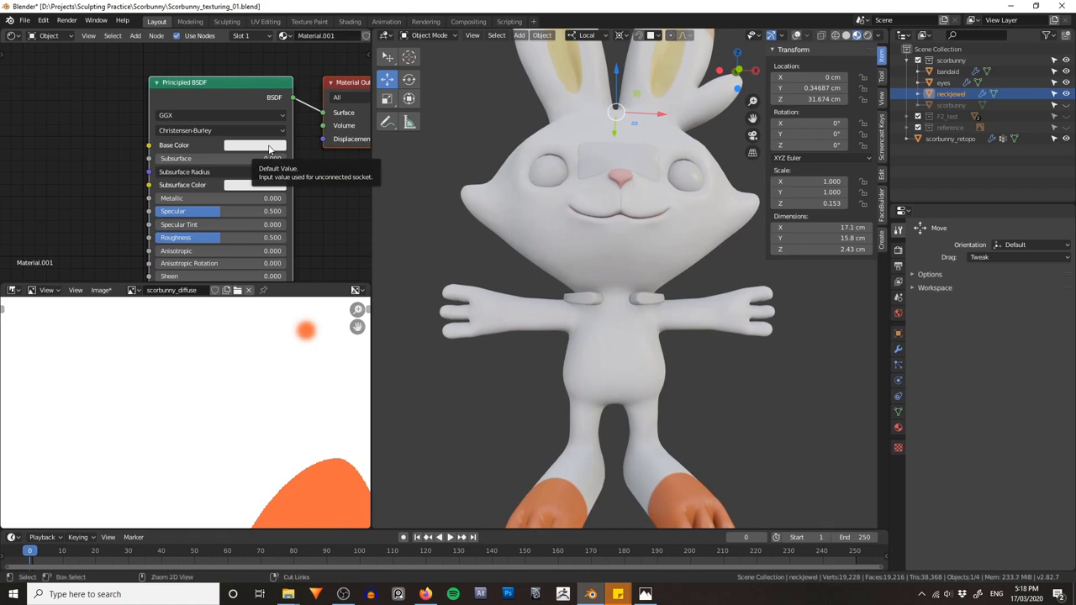
pyautogui.hotkey('ctrl', 'v')
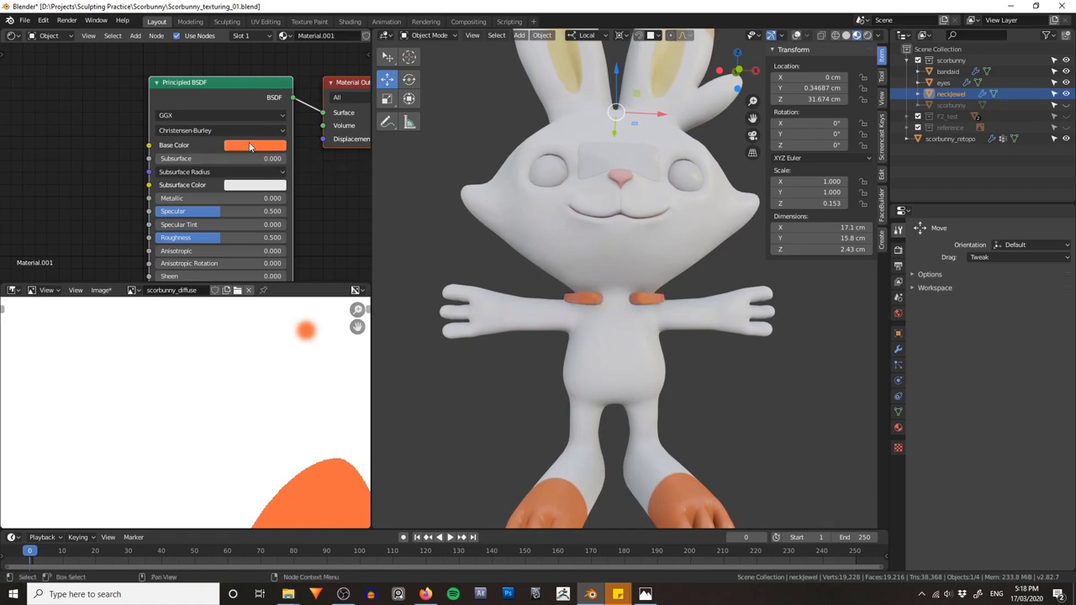
# Step: Set the roughness of the neckjewel's orange material to 0.15
pyautogui.scroll(-3, 93, 175)
pyautogui.moveTo(110, 187); pyautogui.dragTo(112, 144, button='middle')
pyautogui.scroll(5, 112, 144)
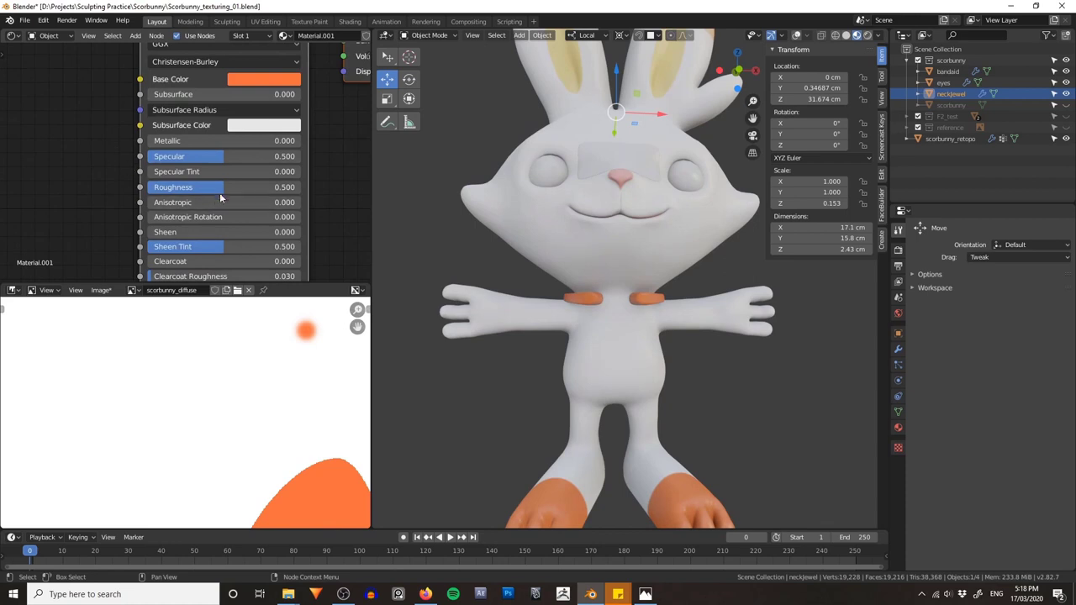
pyautogui.moveTo(219, 192); pyautogui.dragTo(174, 193)
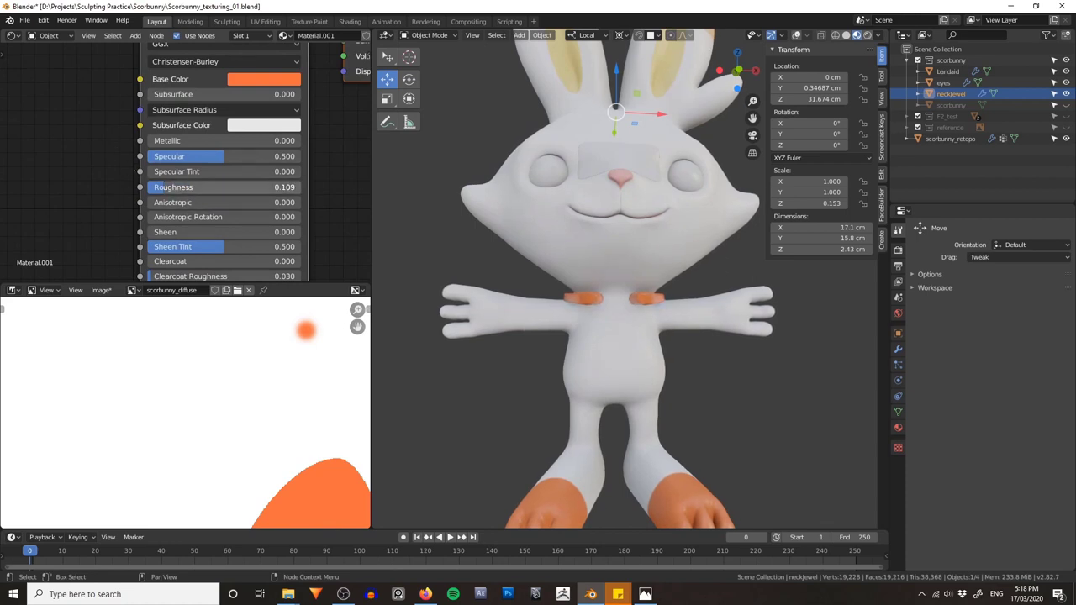
pyautogui.click(172, 187)
pyautogui.write('.15')
pyautogui.press('Return')
# Step: Select the scorbunny_retopo body and set its material's Specular to 0.1
pyautogui.moveTo(555, 306); pyautogui.dragTo(678, 346, button='middle')
pyautogui.scroll(5, 587, 311)
pyautogui.scroll(-4, 648, 304)
pyautogui.scroll(-2, 486, 288)
pyautogui.click(695, 326)
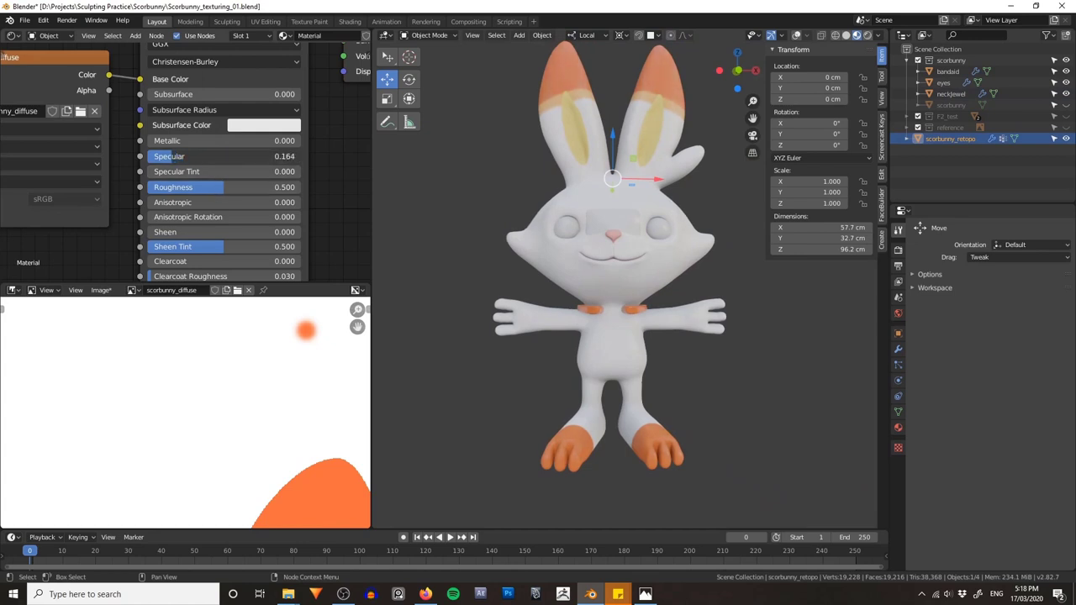
pyautogui.write('0.1')
pyautogui.press('Return')
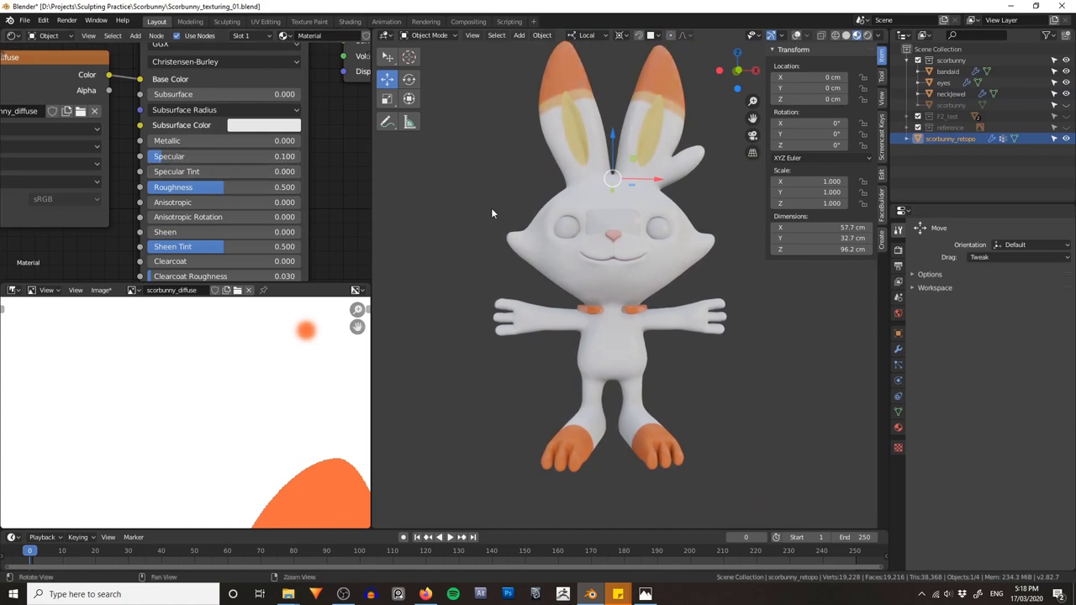
# Step: Select and frame the bandaid, and save the modified scorbunny_diffuse image
pyautogui.moveTo(491, 208); pyautogui.dragTo(573, 234, button='middle')
pyautogui.click(573, 234)
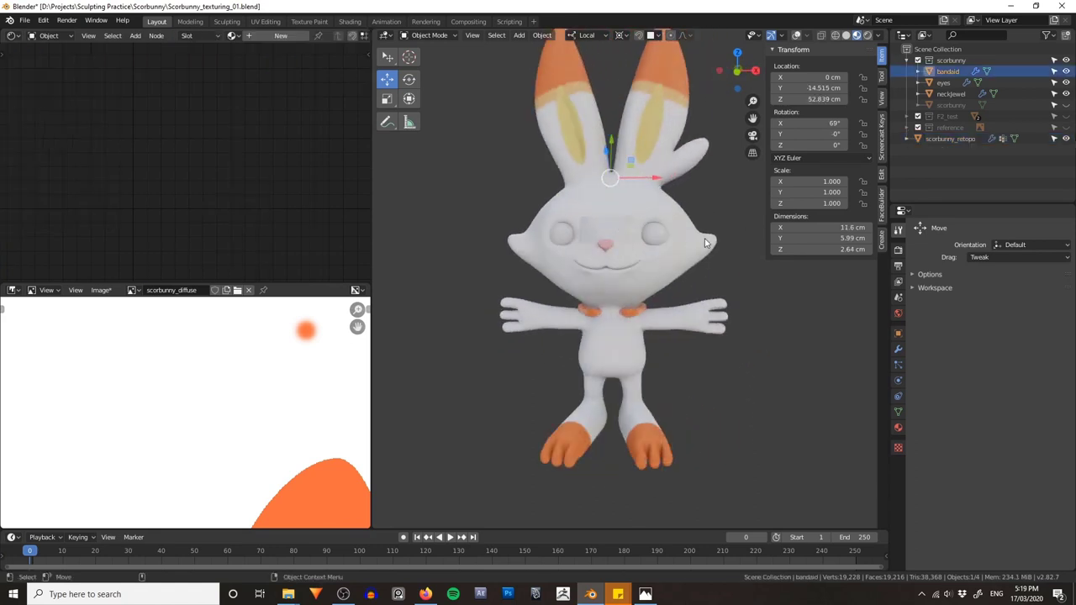
pyautogui.press('KP_Decimal')
pyautogui.scroll(-3, 207, 371)
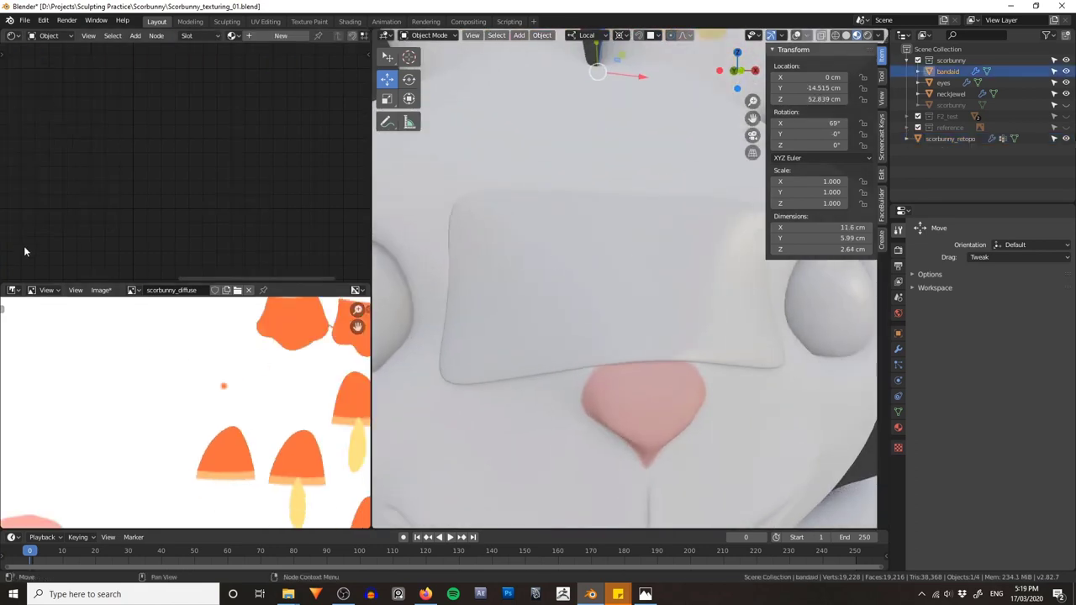
pyautogui.click(102, 293)
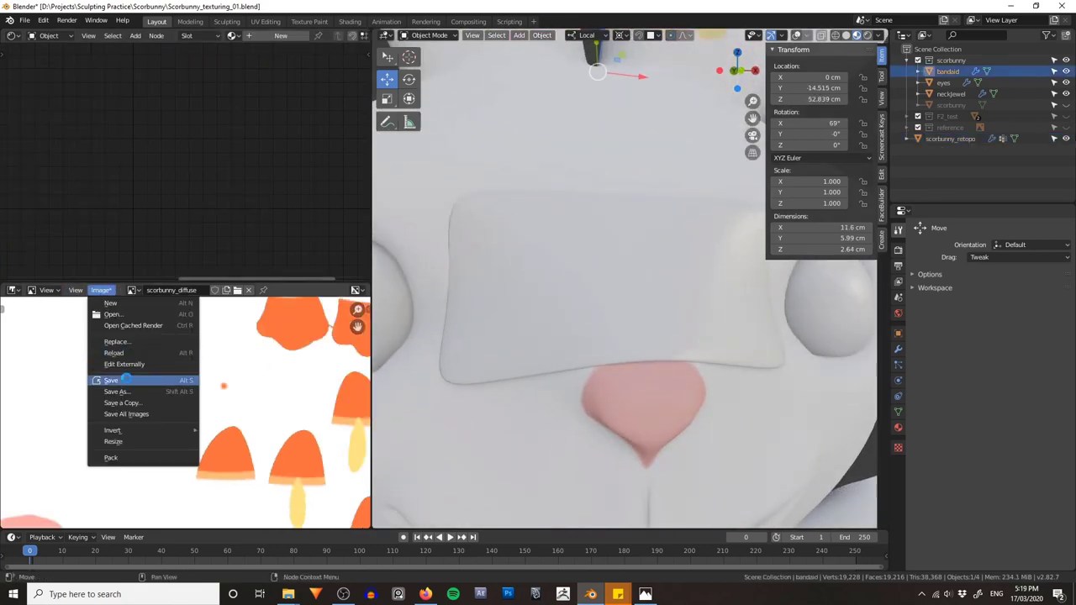
pyautogui.click(127, 380)
# Step: Inspect the stray orange dot on the diffuse map and put the scorbunny_retopo body into Texture Paint mode
pyautogui.scroll(-4, 213, 356)
pyautogui.scroll(8, 213, 357)
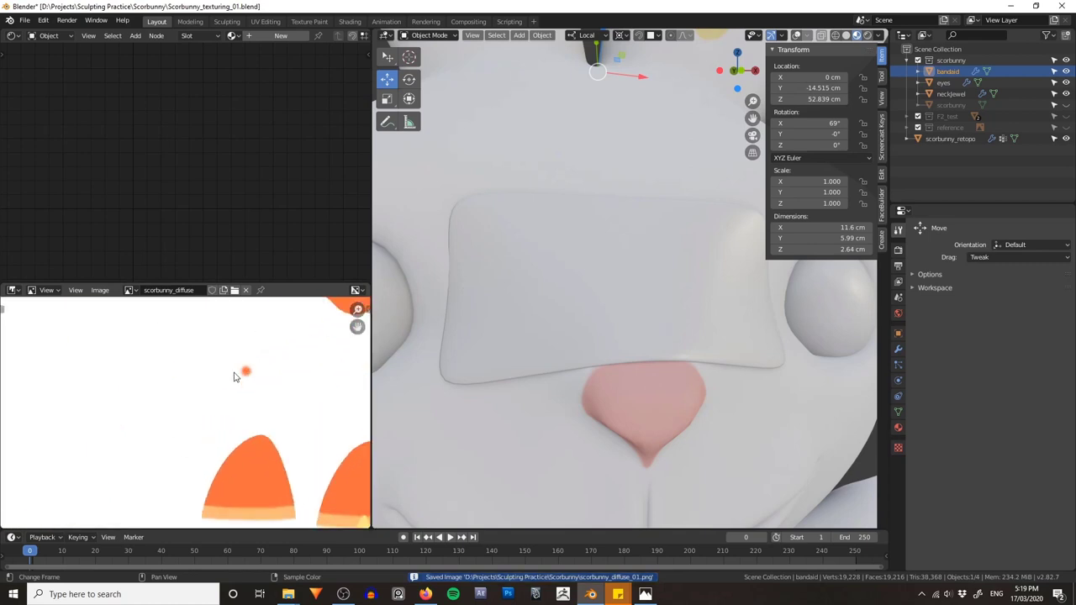
pyautogui.scroll(-5, 248, 378)
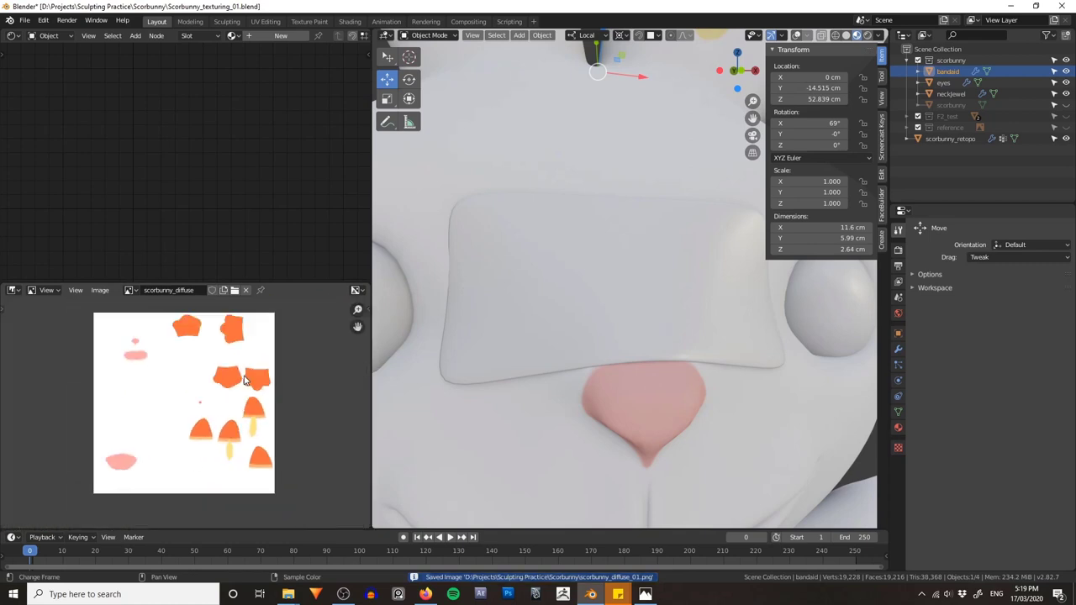
pyautogui.scroll(1, 248, 379)
pyautogui.moveTo(581, 333); pyautogui.dragTo(469, 369, button='middle')
pyautogui.scroll(-6, 638, 328)
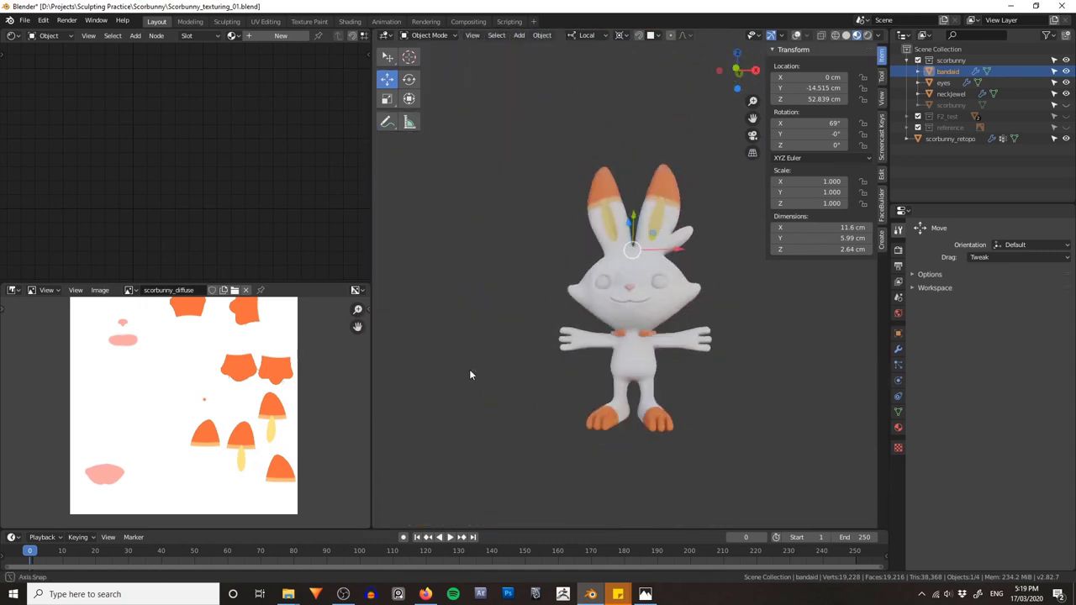
pyautogui.scroll(4, 691, 333)
pyautogui.click(772, 325)
pyautogui.hotkey('ctrl', 'Tab')
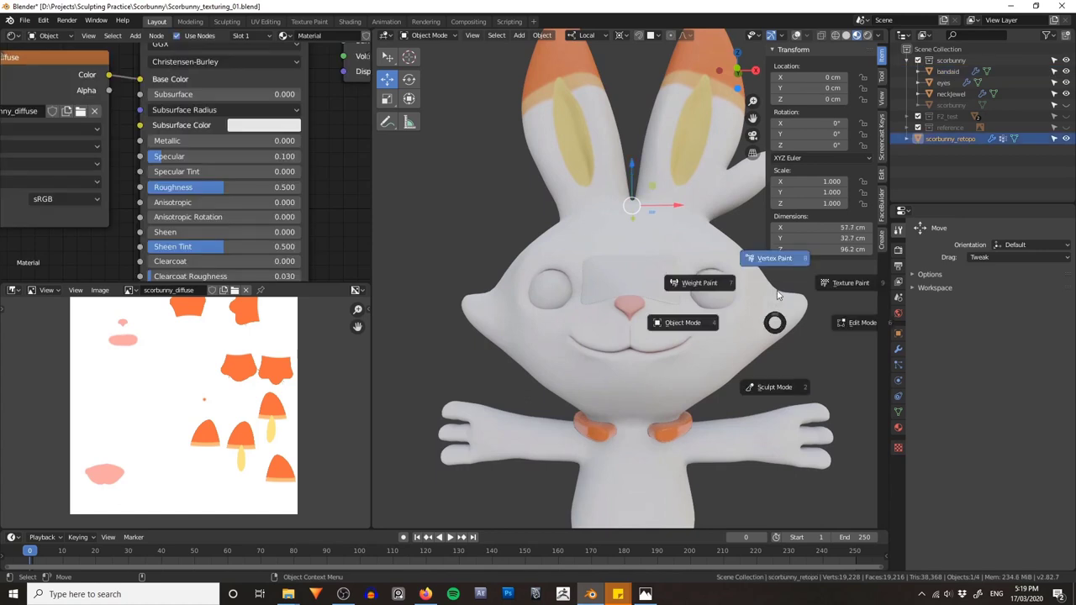
pyautogui.click(851, 283)
pyautogui.scroll(2, 206, 341)
pyautogui.scroll(-4, 989, 459)
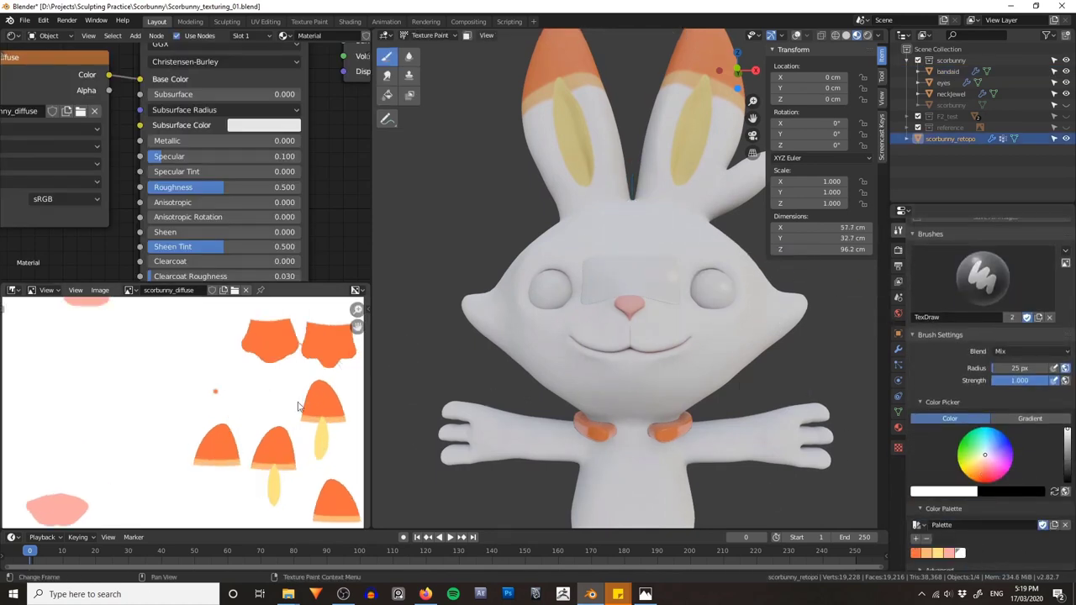
# Step: Set the Image Editor to Paint mode and paint over the stray orange dot in white
pyautogui.click(75, 290)
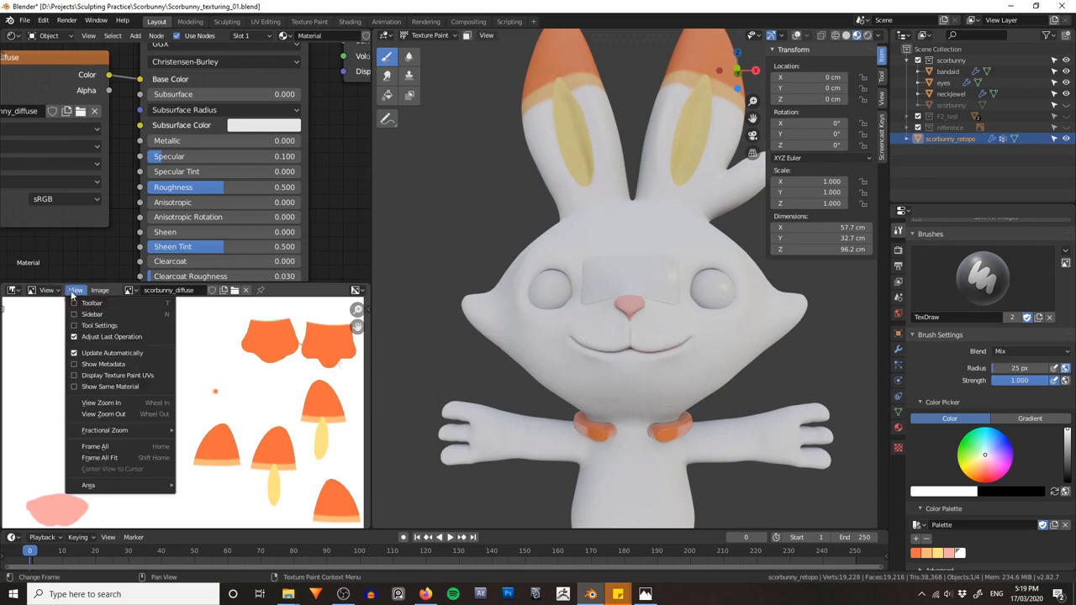
pyautogui.click(48, 291)
pyautogui.click(48, 316)
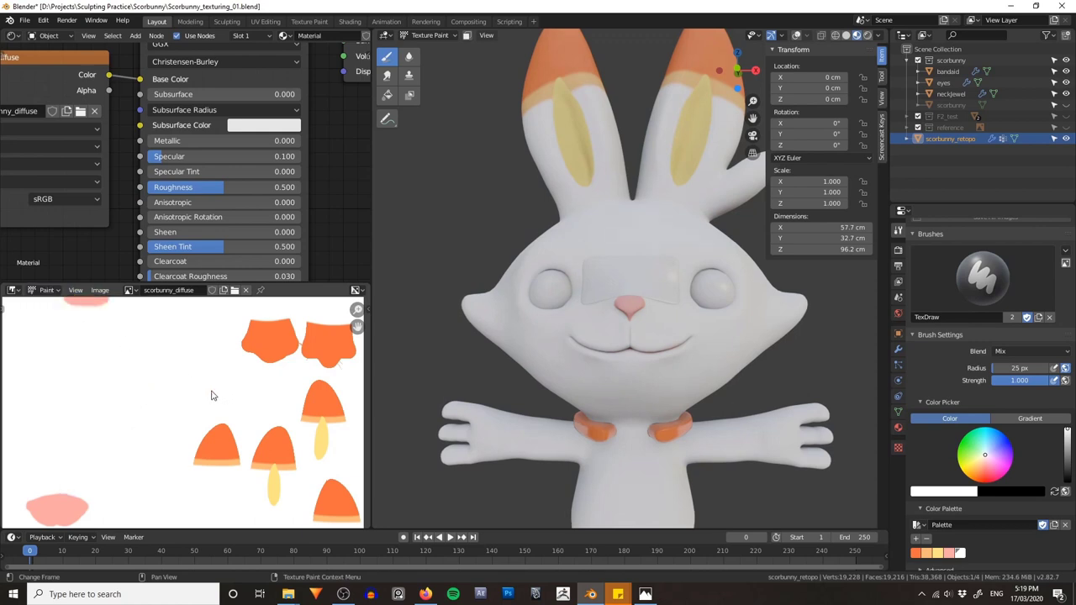
pyautogui.moveTo(212, 394); pyautogui.dragTo(230, 402)
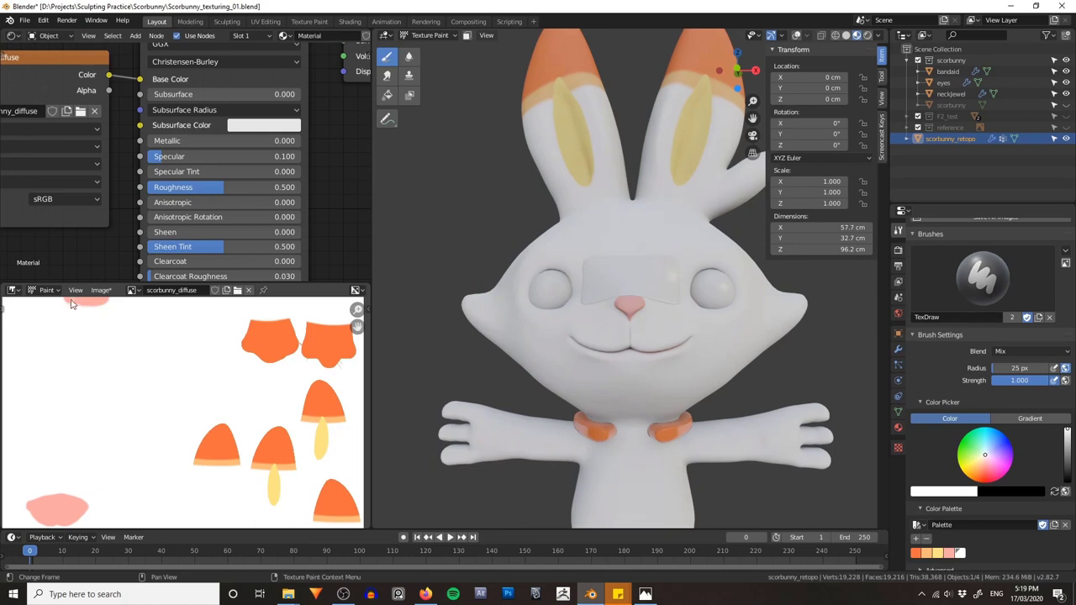
# Step: Save the cleaned scorbunny_diffuse image and return the Image Editor to View mode
pyautogui.click(100, 292)
pyautogui.click(123, 381)
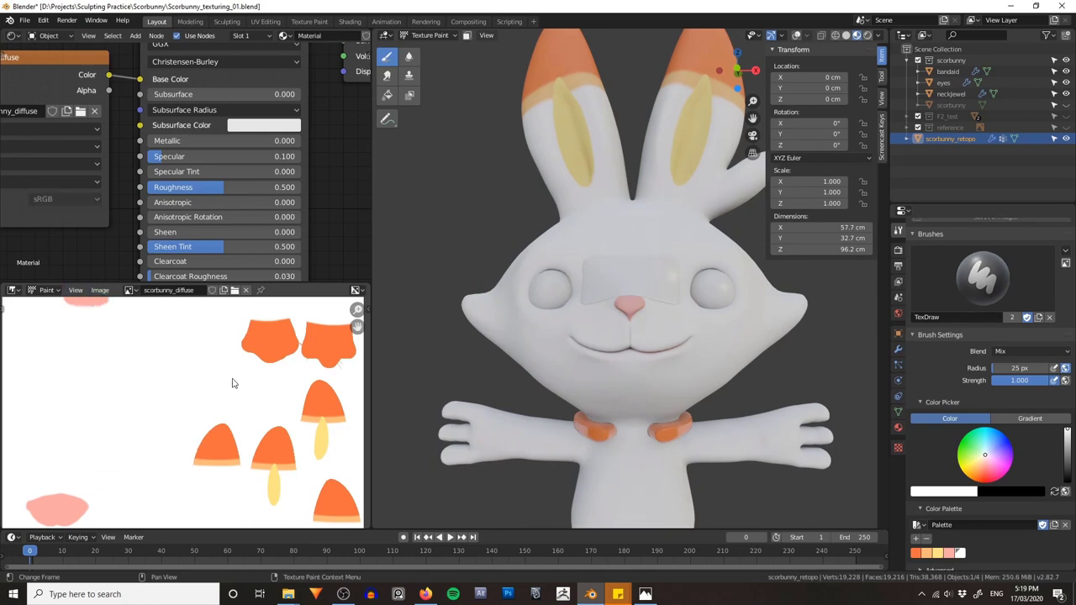
pyautogui.click(46, 290)
pyautogui.click(50, 304)
pyautogui.scroll(-4, 185, 403)
pyautogui.scroll(1, 185, 404)
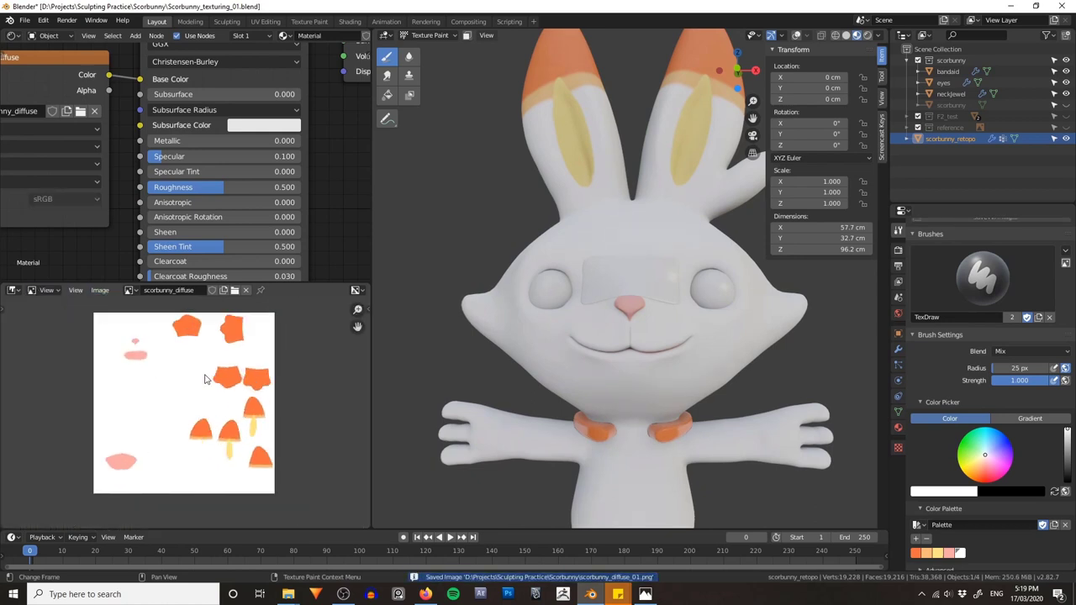
# Step: Pick and copy the pale yellow palette colour, and return to Object Mode with the bandaid selected
pyautogui.moveTo(648, 368); pyautogui.dragTo(704, 364, button='middle')
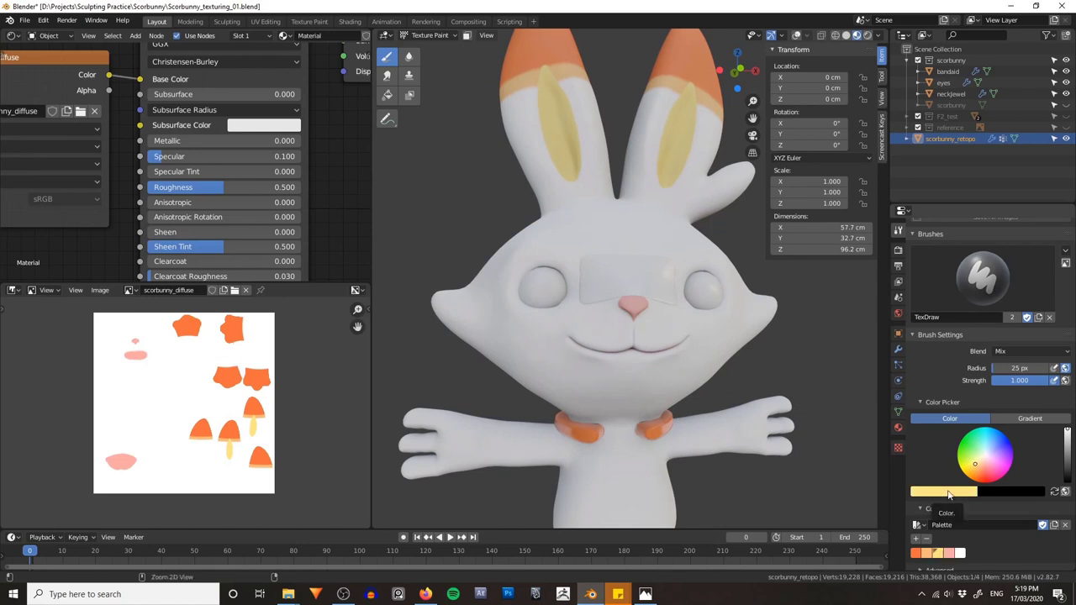
pyautogui.hotkey('ctrl', 'Tab')
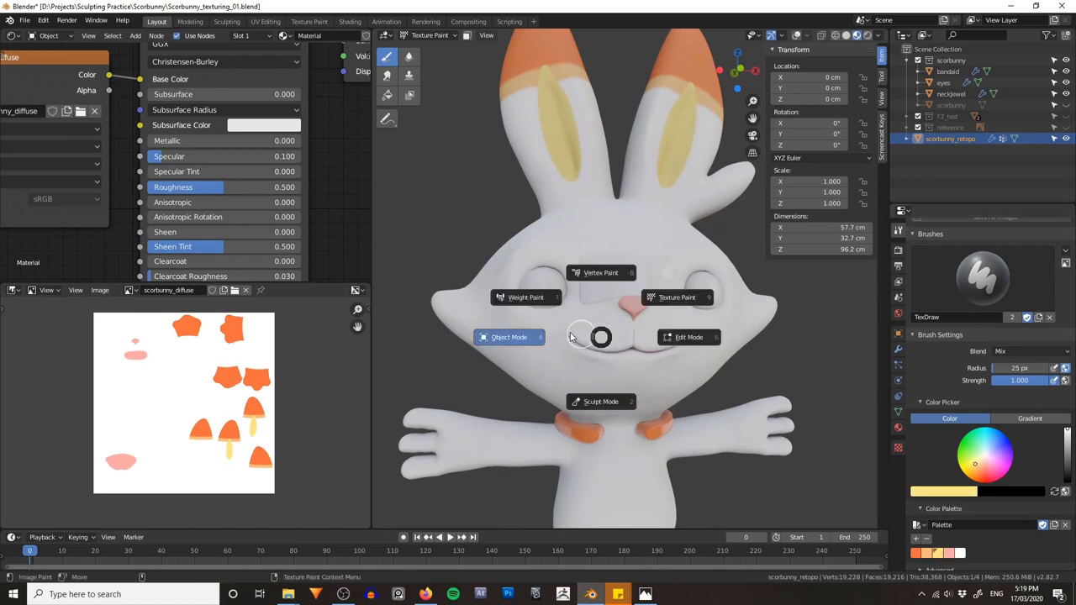
pyautogui.click(562, 335)
pyautogui.click(612, 284)
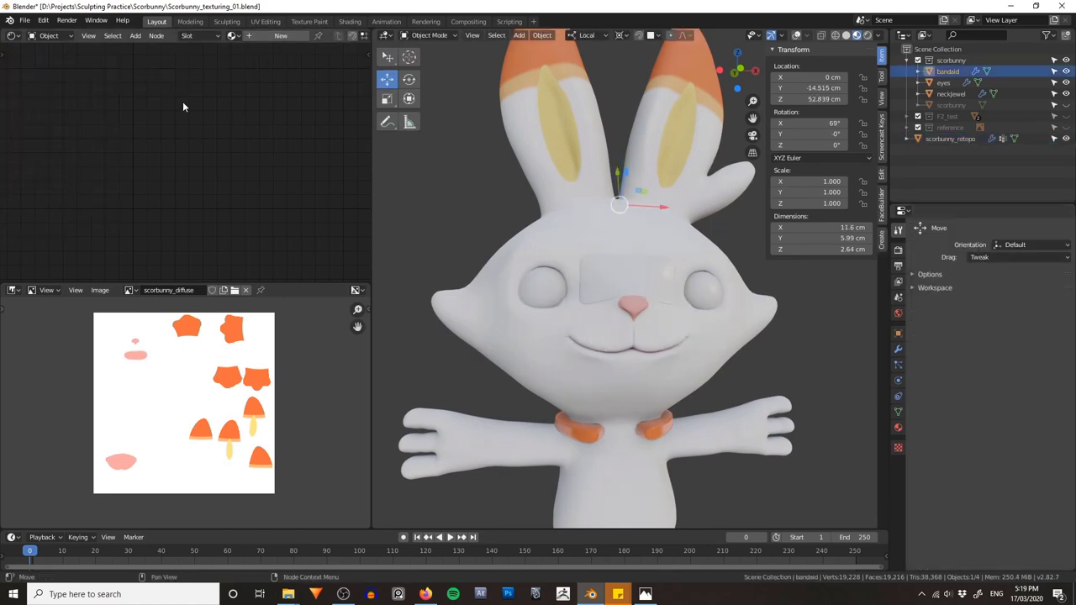
# Step: Create a new material for the bandaid and paste the copied pale yellow into its Base Color
pyautogui.click(264, 37)
pyautogui.scroll(-4, 206, 160)
pyautogui.moveTo(189, 108); pyautogui.dragTo(194, 133, button='middle')
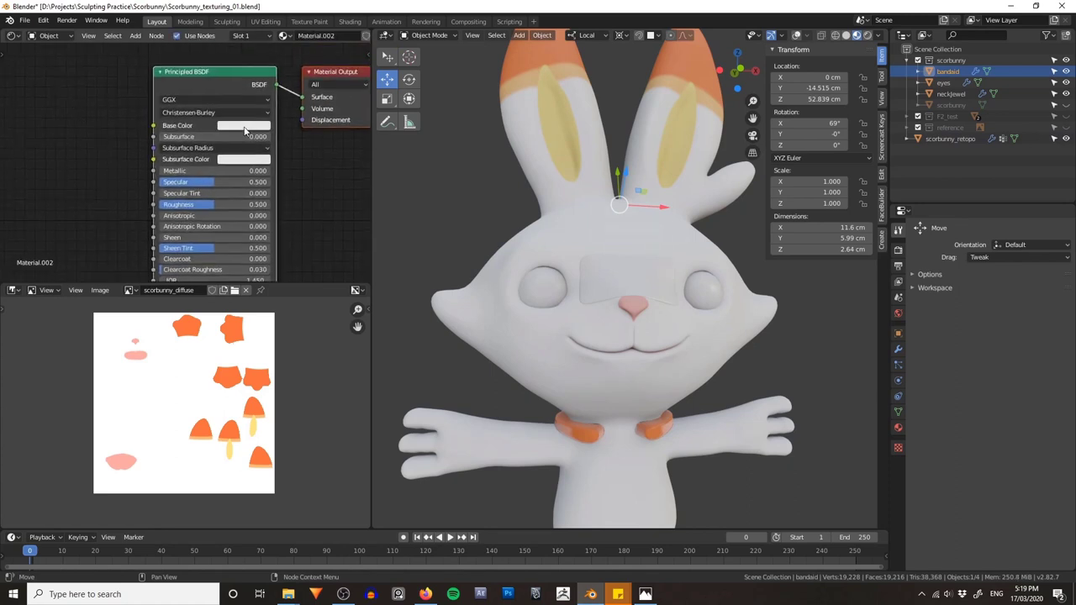
pyautogui.hotkey('ctrl', 'v')
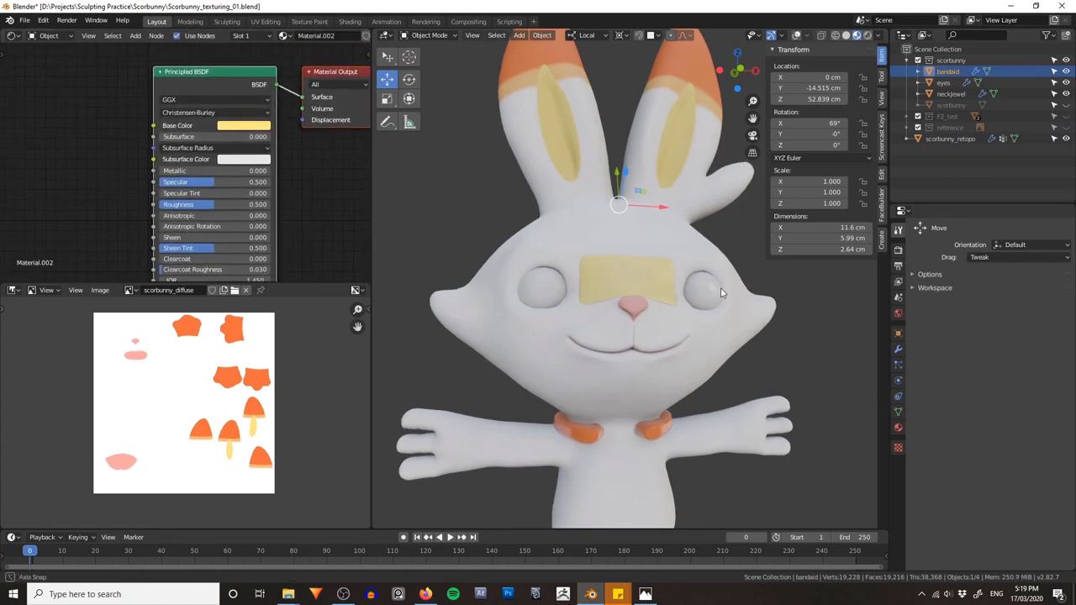
# Step: Examine the bandaid's edge from the side and set its Solidify thickness to 0.5 cm
pyautogui.moveTo(721, 292); pyautogui.dragTo(739, 290, button='middle')
pyautogui.scroll(6, 629, 281)
pyautogui.moveTo(629, 281); pyautogui.dragTo(704, 270, button='middle')
pyautogui.scroll(-6, 669, 325)
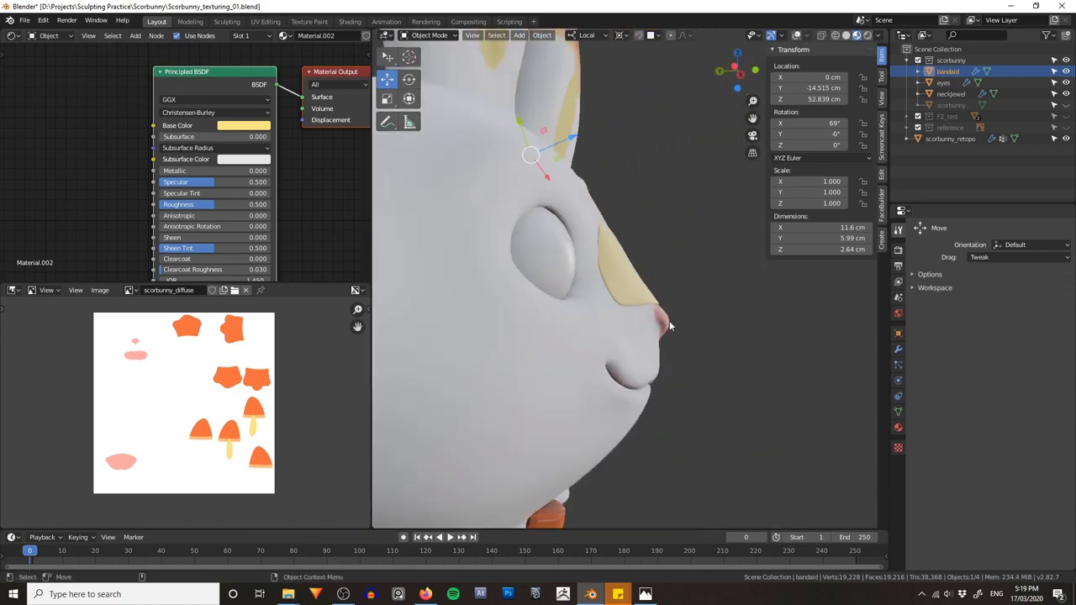
pyautogui.moveTo(669, 326); pyautogui.dragTo(643, 341, button='middle')
pyautogui.scroll(3, 615, 343)
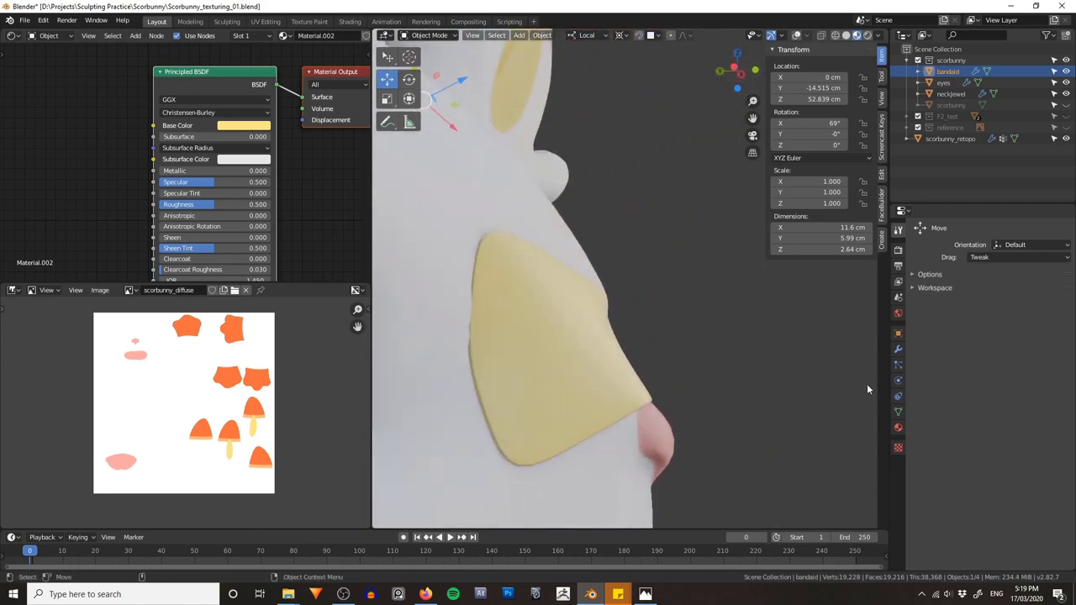
pyautogui.click(898, 350)
pyautogui.moveTo(729, 326); pyautogui.dragTo(764, 309, button='middle')
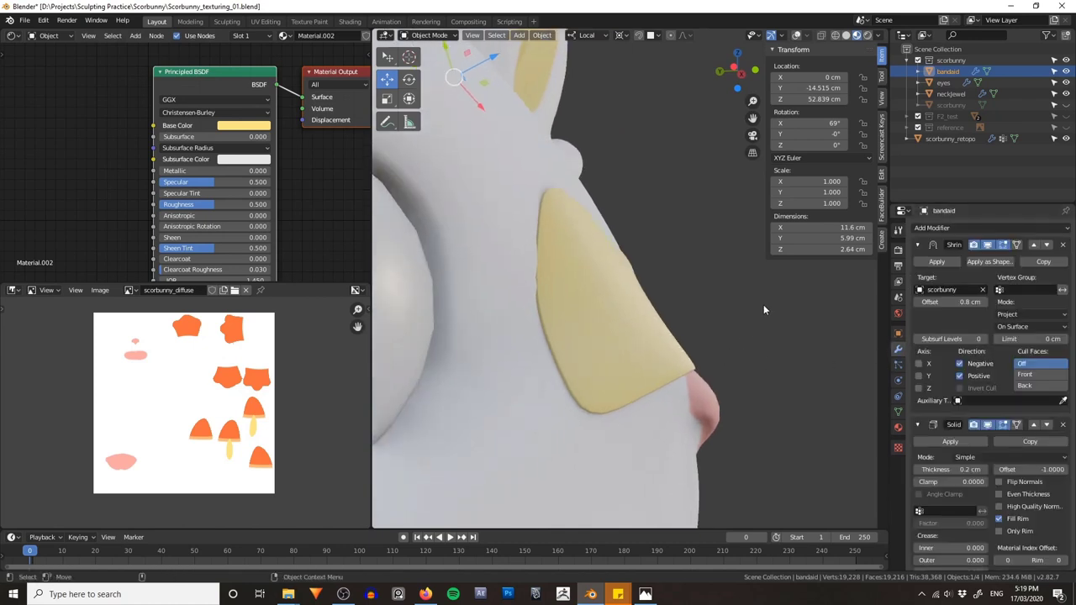
pyautogui.click(917, 245)
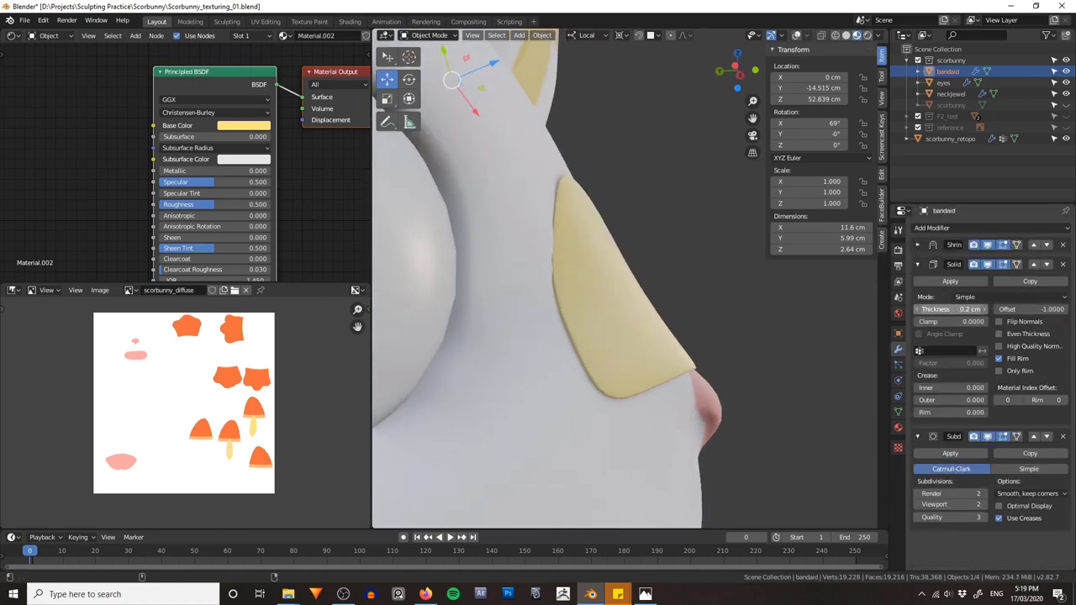
pyautogui.moveTo(950, 309); pyautogui.dragTo(967, 310)
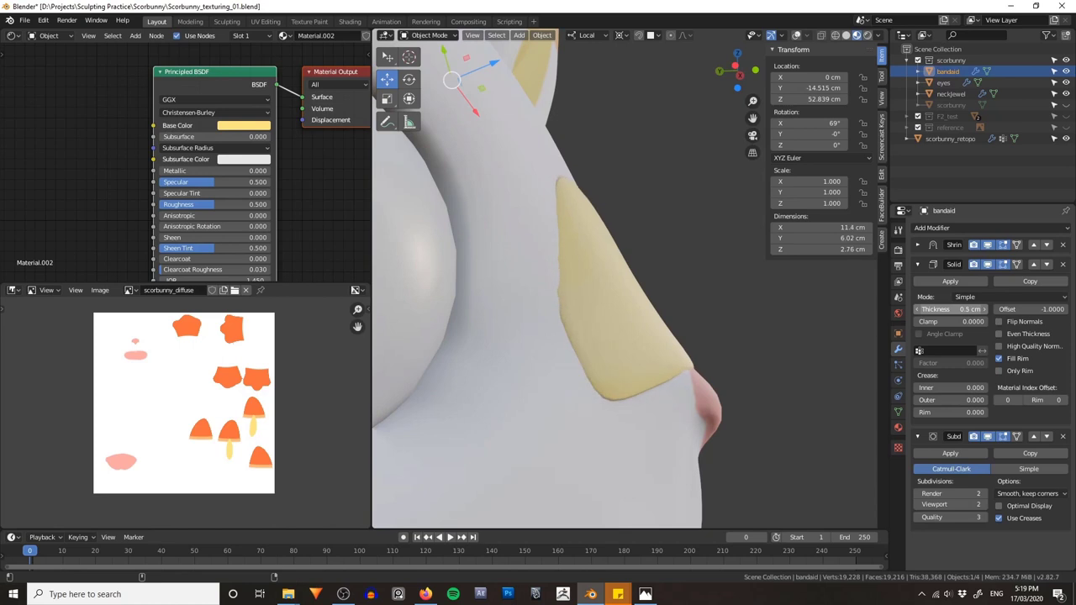
pyautogui.moveTo(768, 337); pyautogui.dragTo(755, 355, button='middle')
# Step: Set the bandaid's Shrinkwrap offset to 1 cm
pyautogui.click(917, 246)
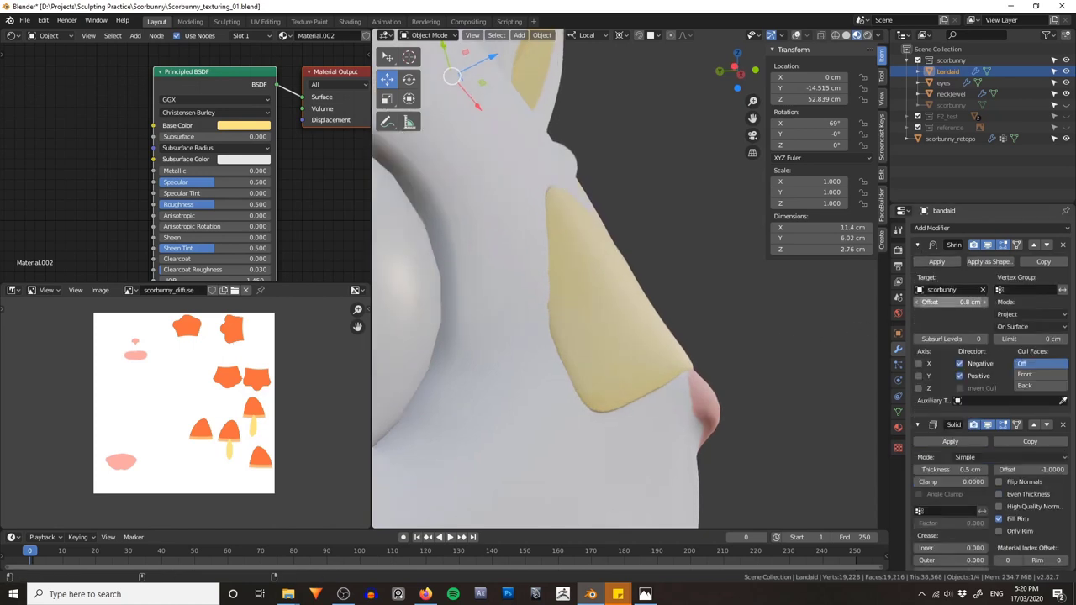
pyautogui.moveTo(950, 302); pyautogui.dragTo(956, 301)
pyautogui.moveTo(751, 318); pyautogui.dragTo(656, 326, button='middle')
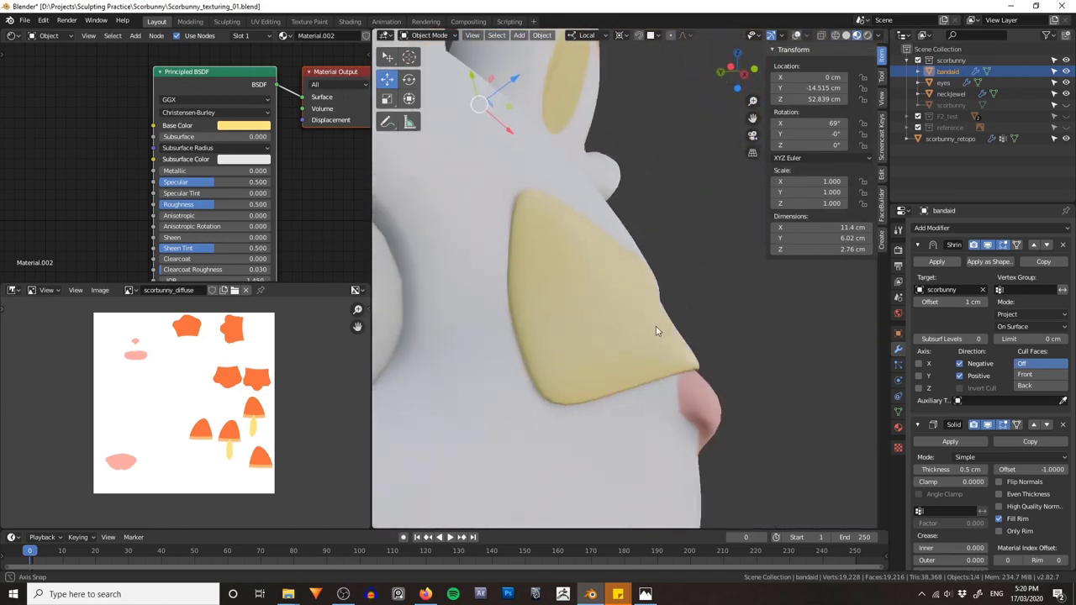
# Step: Set the inner and outer crease of the bandaid's Solidify modifier to 0.356
pyautogui.click(918, 245)
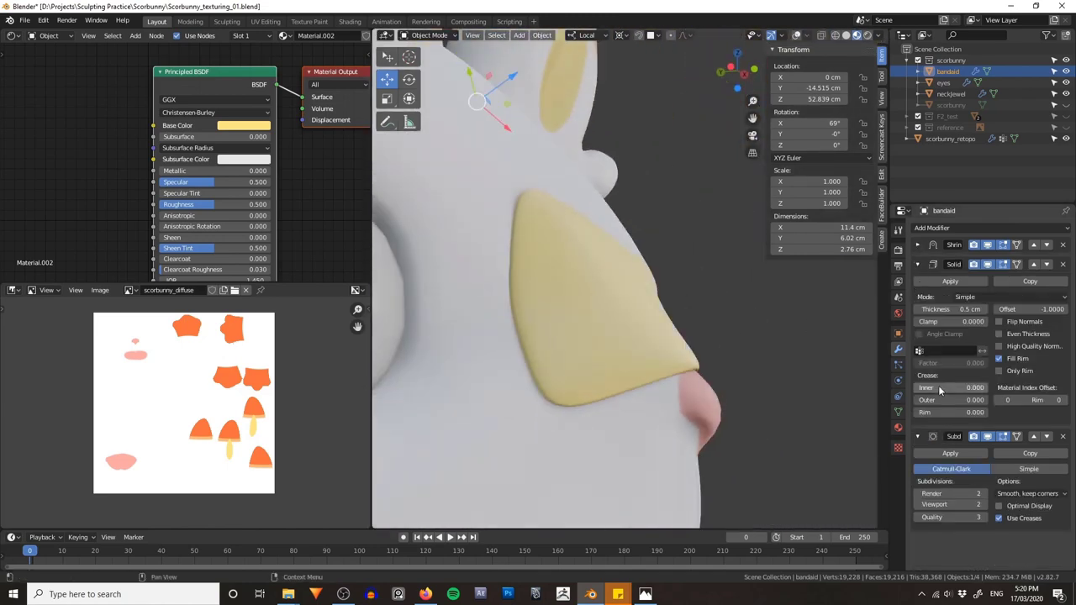
pyautogui.moveTo(920, 388); pyautogui.dragTo(940, 400)
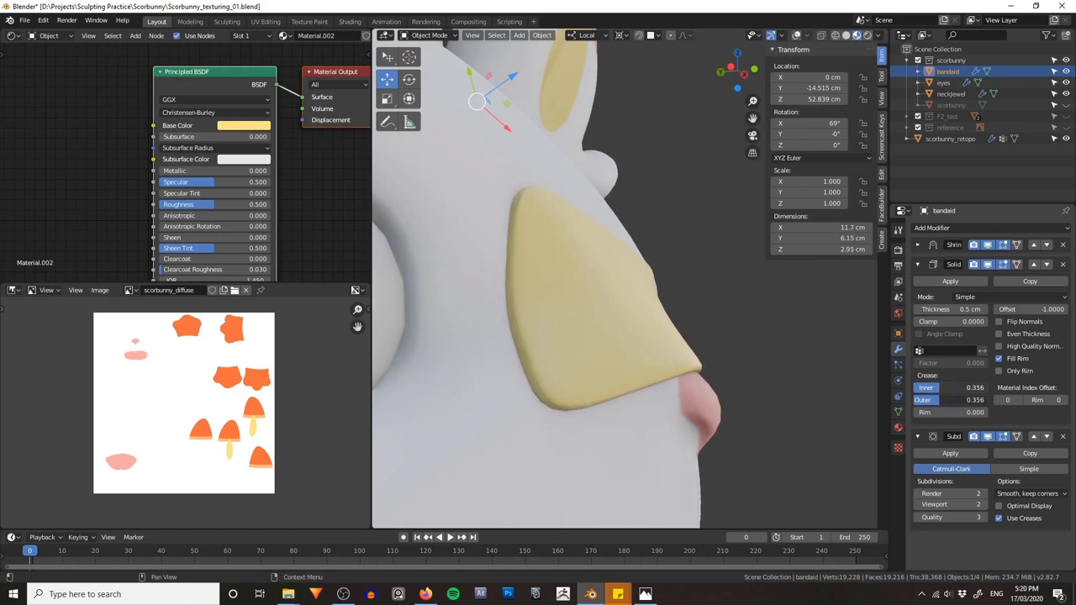
# Step: Show the front.png reference in the image editor, framed on the character's face
pyautogui.moveTo(864, 392); pyautogui.dragTo(688, 329, button='middle')
pyautogui.scroll(-5, 664, 380)
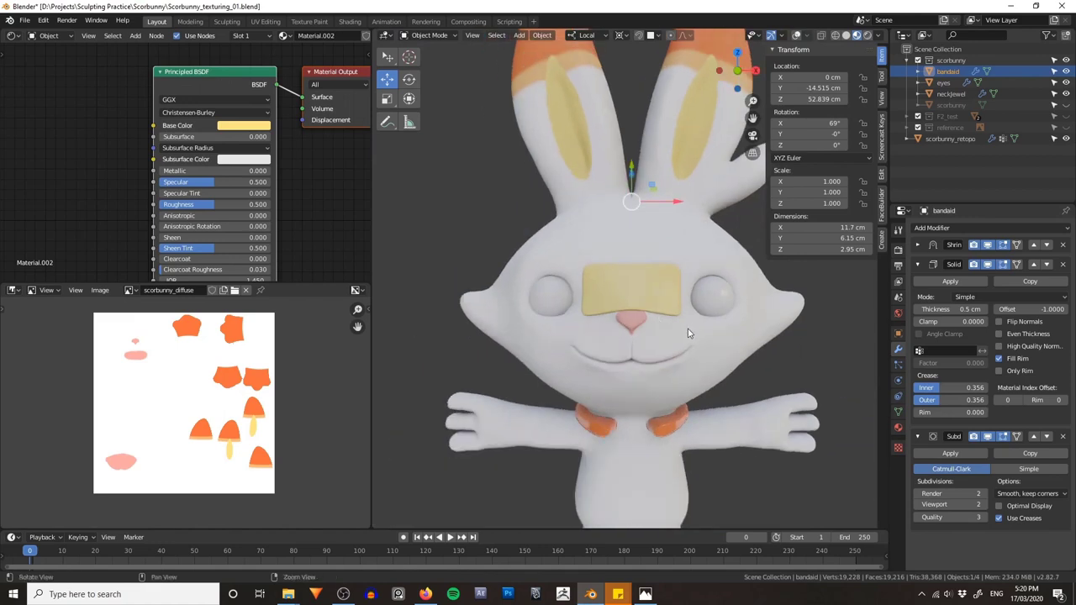
pyautogui.scroll(1, 688, 333)
pyautogui.scroll(1, 620, 260)
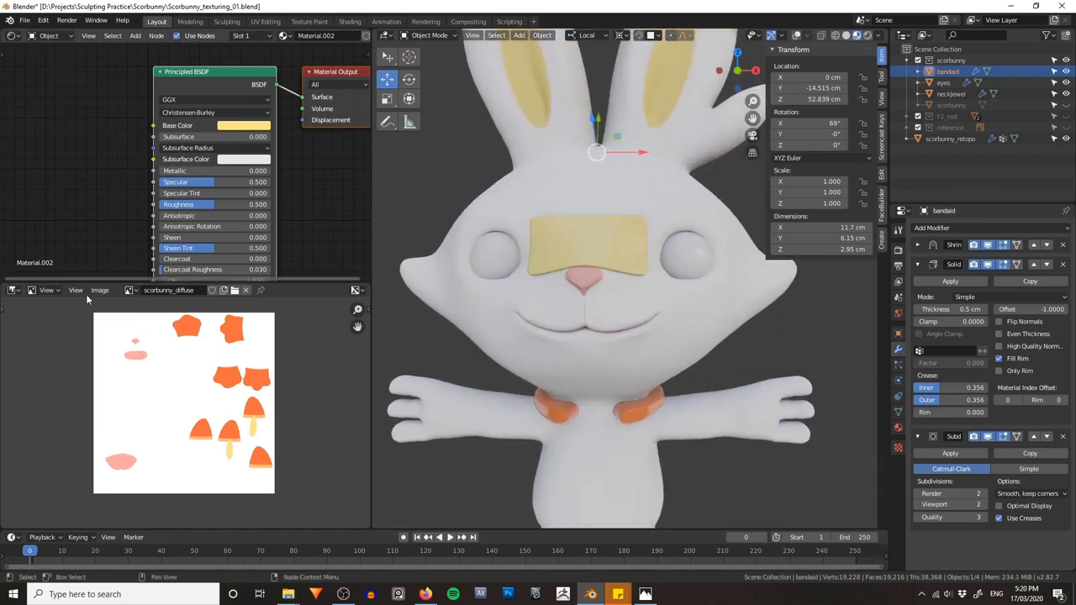
pyautogui.click(131, 290)
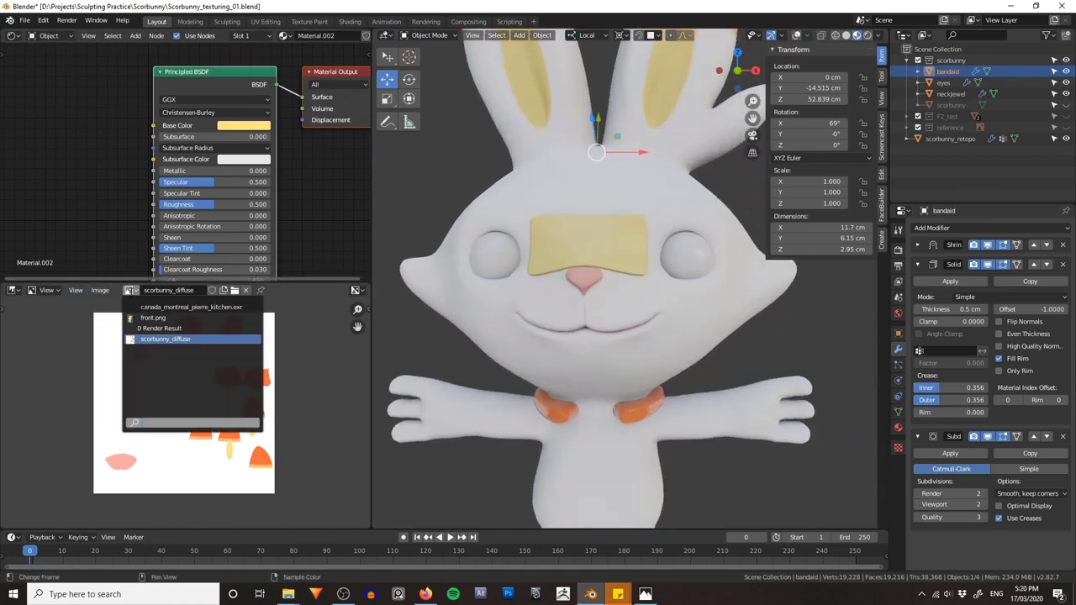
pyautogui.click(168, 311)
pyautogui.scroll(4, 200, 324)
pyautogui.scroll(-4, 201, 336)
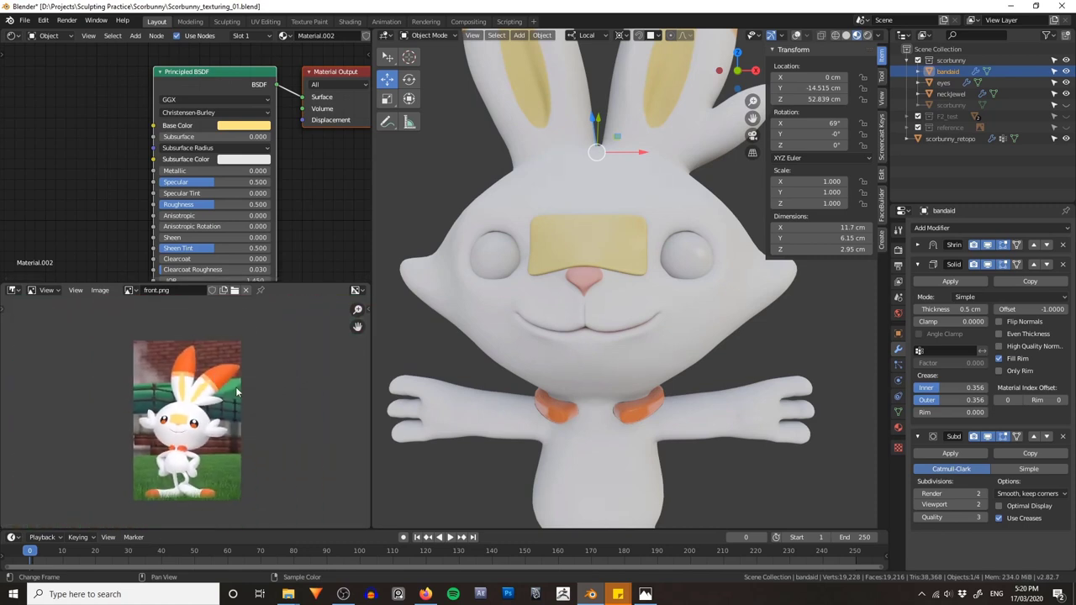
pyautogui.scroll(5, 210, 370)
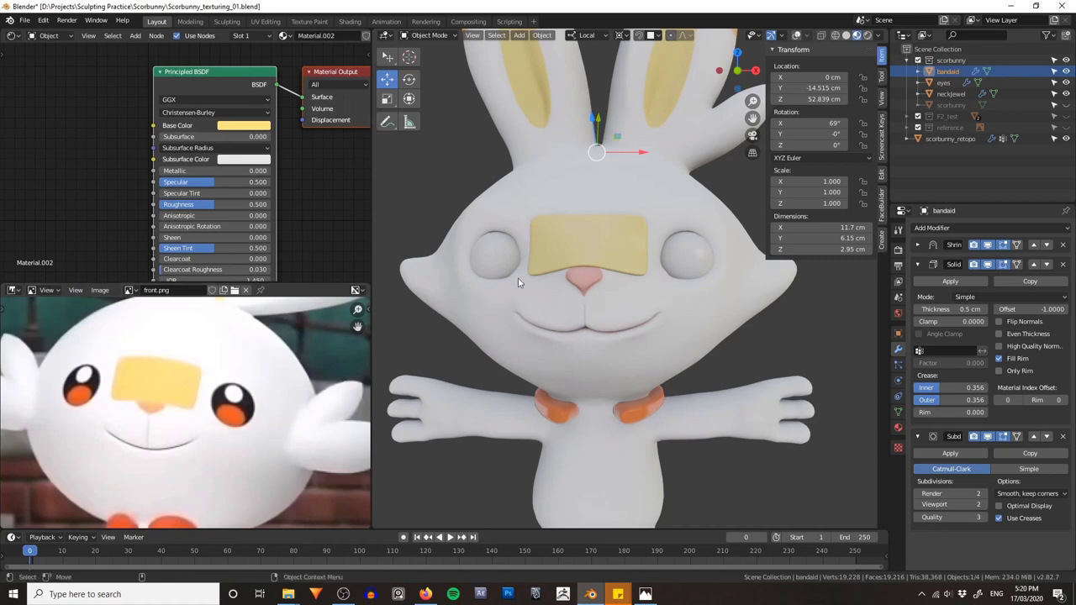
# Step: Examine the bandaid on the character's face from the side, front and close up against the reference
pyautogui.moveTo(517, 280); pyautogui.dragTo(656, 249, button='middle')
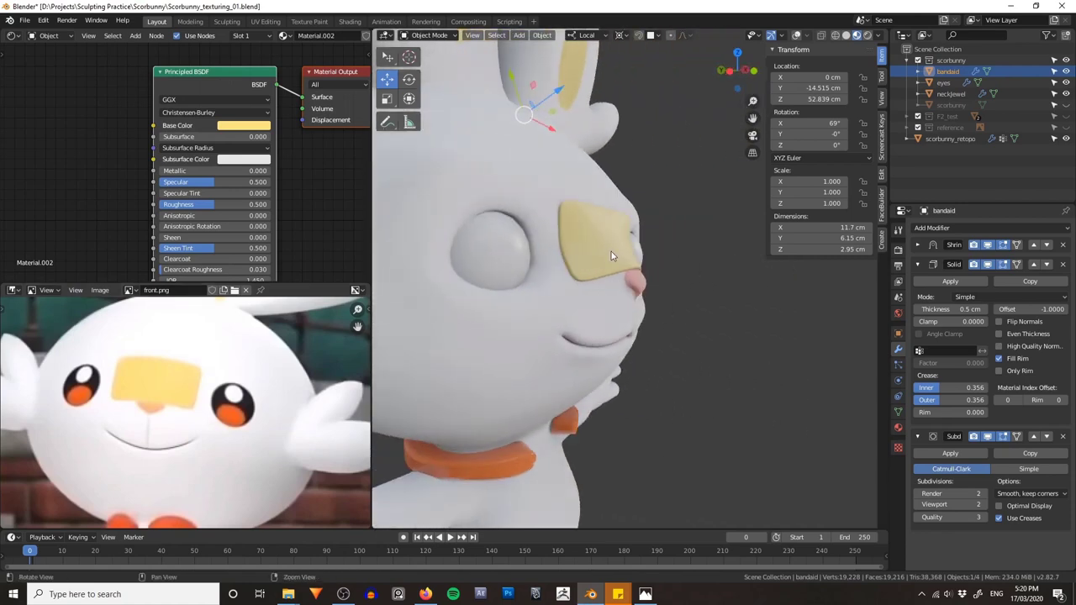
pyautogui.keyDown('alt'); pyautogui.moveTo(719, 338); pyautogui.dragTo(586, 326); pyautogui.keyUp('alt')
pyautogui.keyDown('alt'); pyautogui.moveTo(586, 326); pyautogui.dragTo(729, 321, button='right'); pyautogui.keyUp('alt')
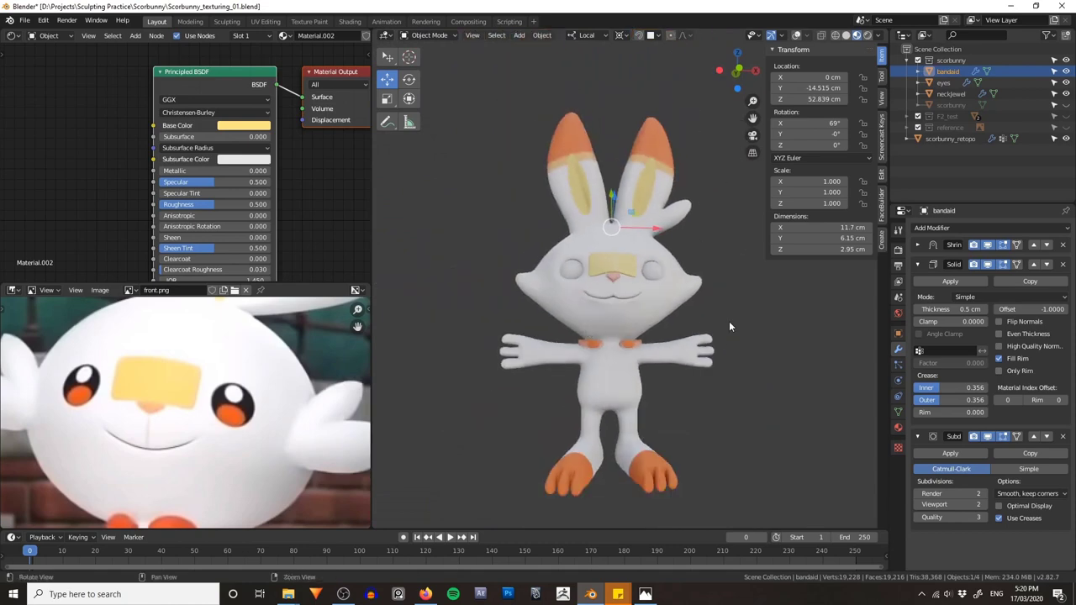
pyautogui.moveTo(729, 326)
pyautogui.mouseDown(button='middle')
pyautogui.moveTo(507, 316)
pyautogui.moveTo(746, 334)
pyautogui.mouseUp(button='middle')
pyautogui.scroll(3, 670, 287)
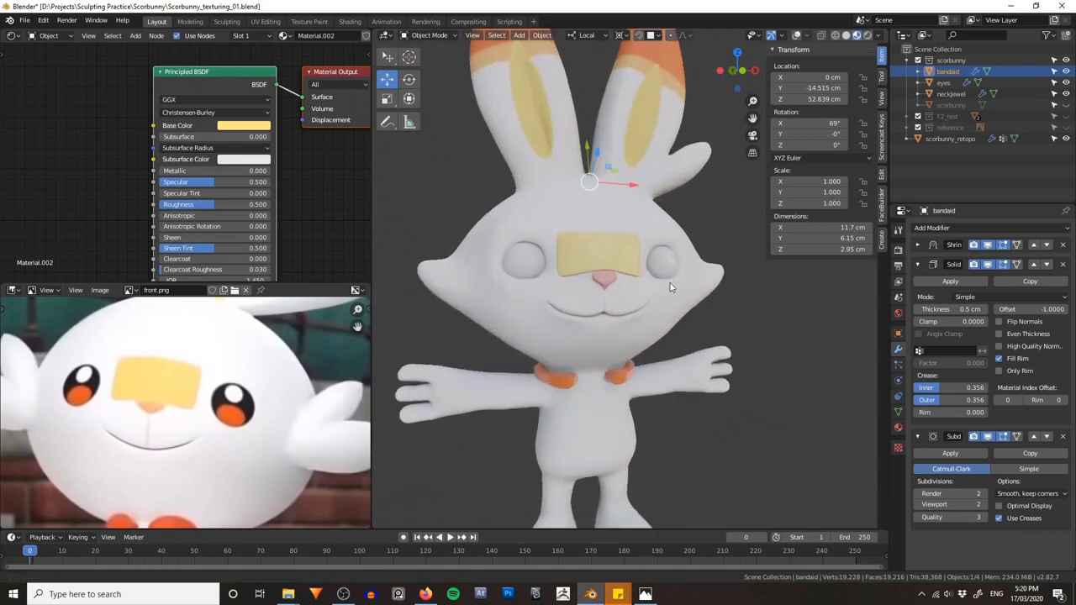
pyautogui.scroll(2, 670, 288)
pyautogui.keyDown('alt'); pyautogui.moveTo(725, 346); pyautogui.dragTo(592, 306); pyautogui.keyUp('alt')
pyautogui.scroll(2, 598, 338)
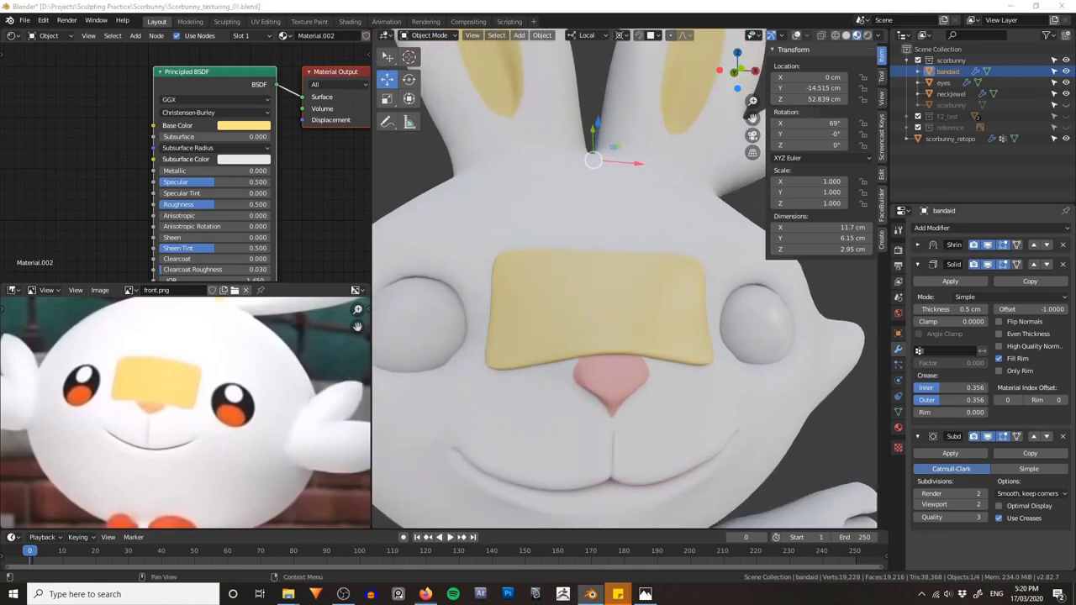
# Step: Switch to Firefox and study the surface pattern of the plasters in the band aid image results
pyautogui.moveTo(1075, 221); pyautogui.dragTo(525, 1)
pyautogui.scroll(2, 403, 211)
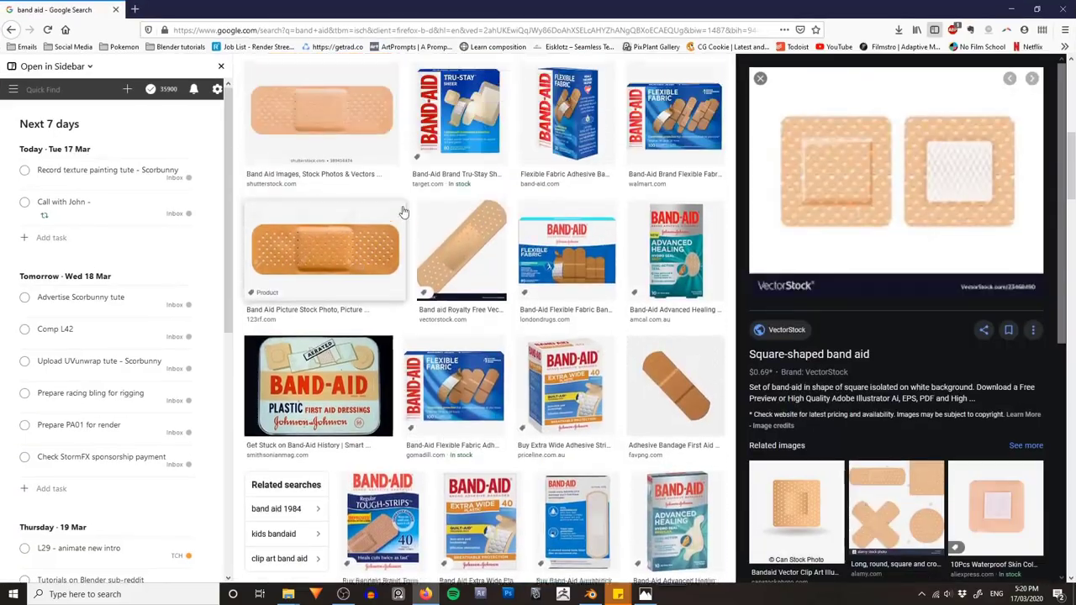
pyautogui.click(348, 280)
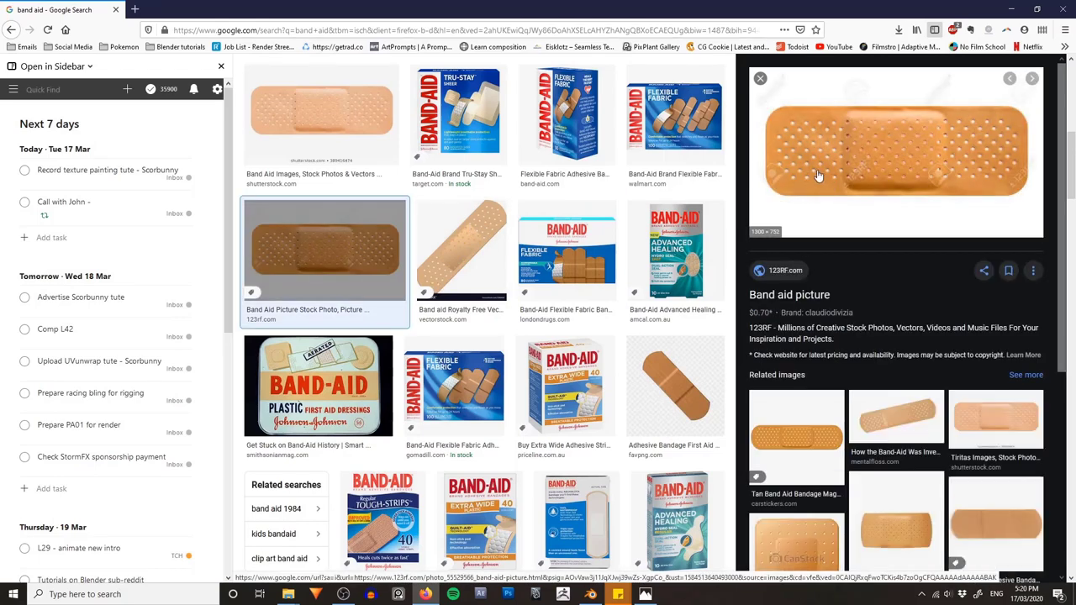
pyautogui.scroll(5, 525, 357)
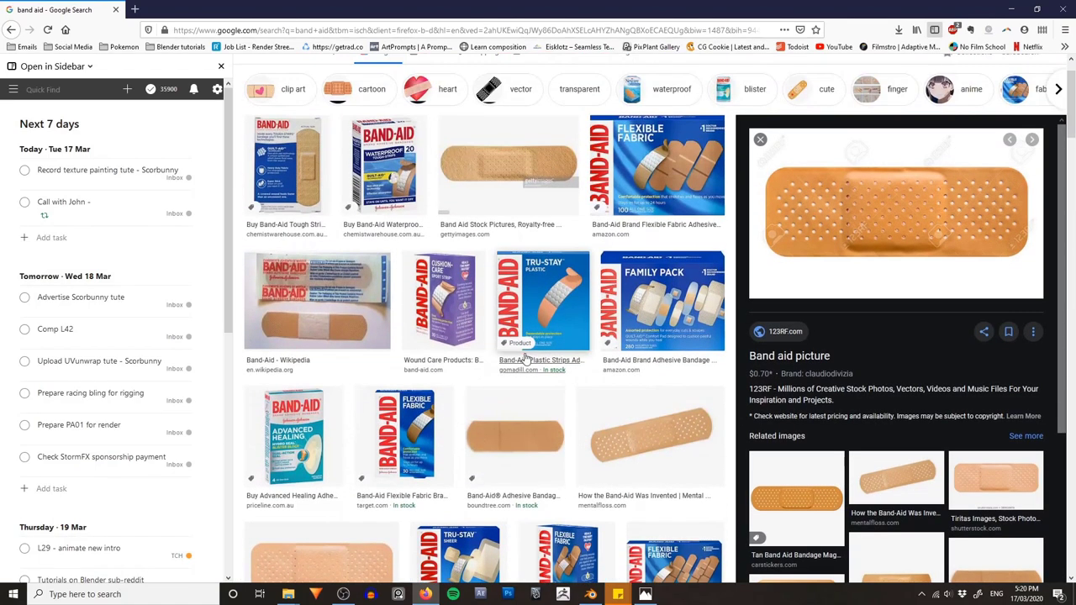
pyautogui.click(508, 161)
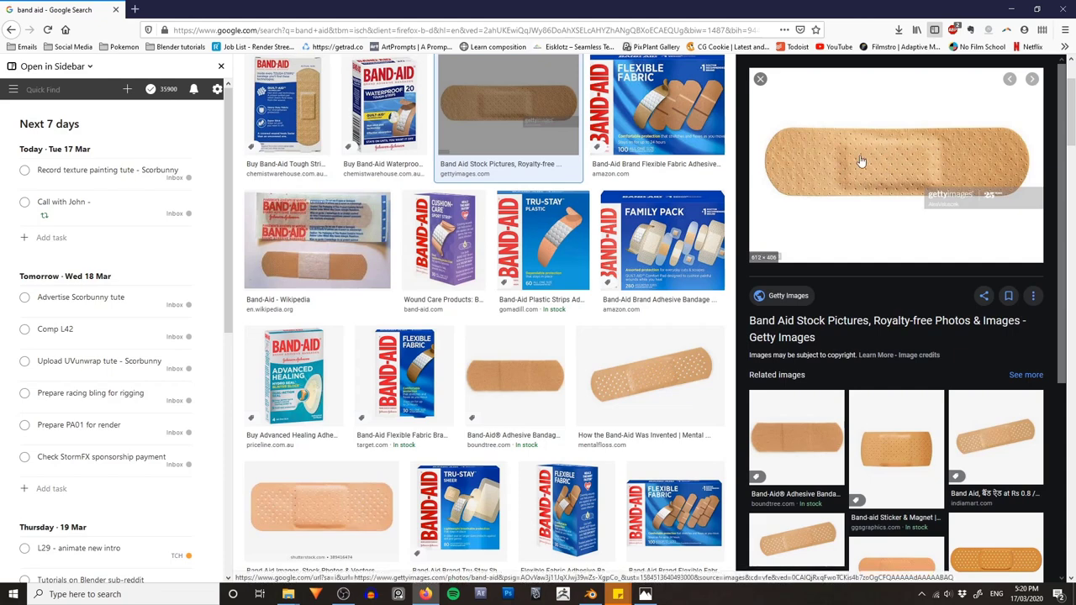
pyautogui.scroll(-2, 613, 284)
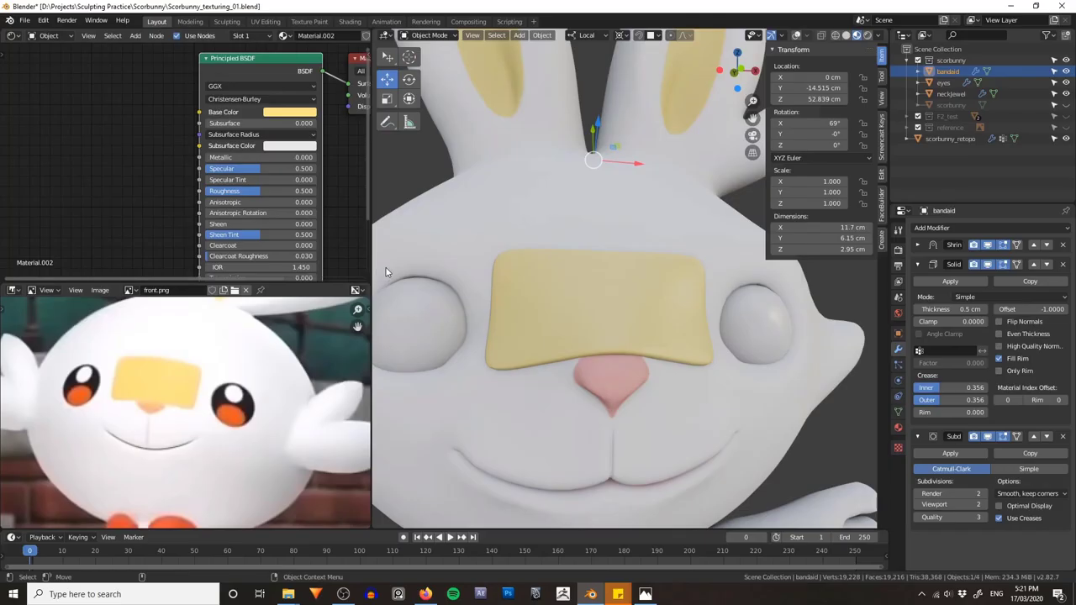
# Step: Enlarge the shader editor and add an Image Texture with Mapping and Texture Coordinate nodes to the bandaid's Principled BSDF
pyautogui.moveTo(370, 265); pyautogui.dragTo(476, 265)
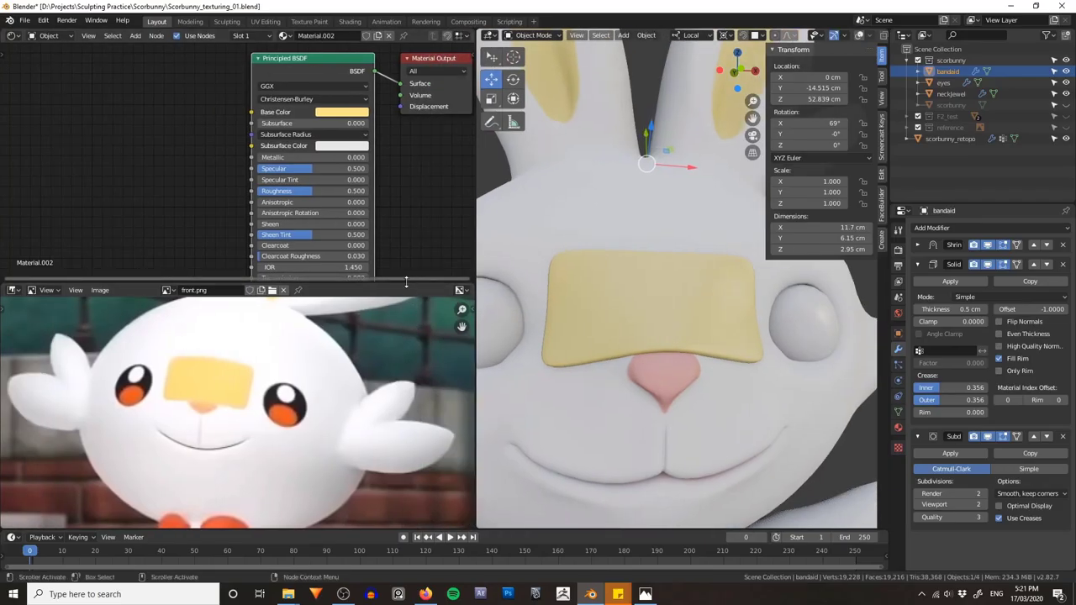
pyautogui.moveTo(407, 284); pyautogui.dragTo(395, 458)
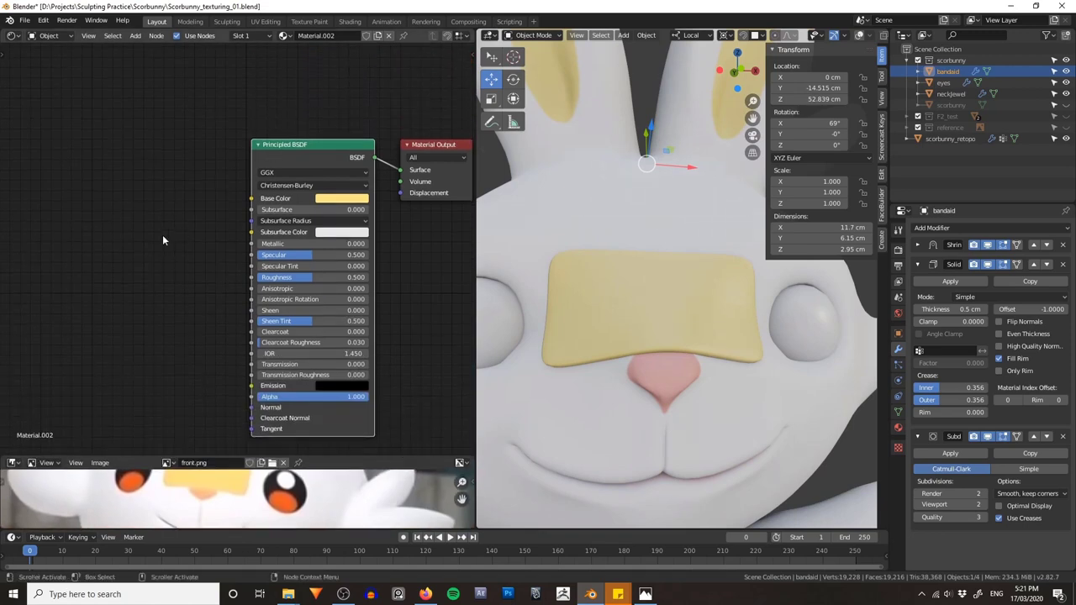
pyautogui.hotkey('ctrl', 't')
pyautogui.moveTo(202, 223); pyautogui.dragTo(364, 210, button='middle')
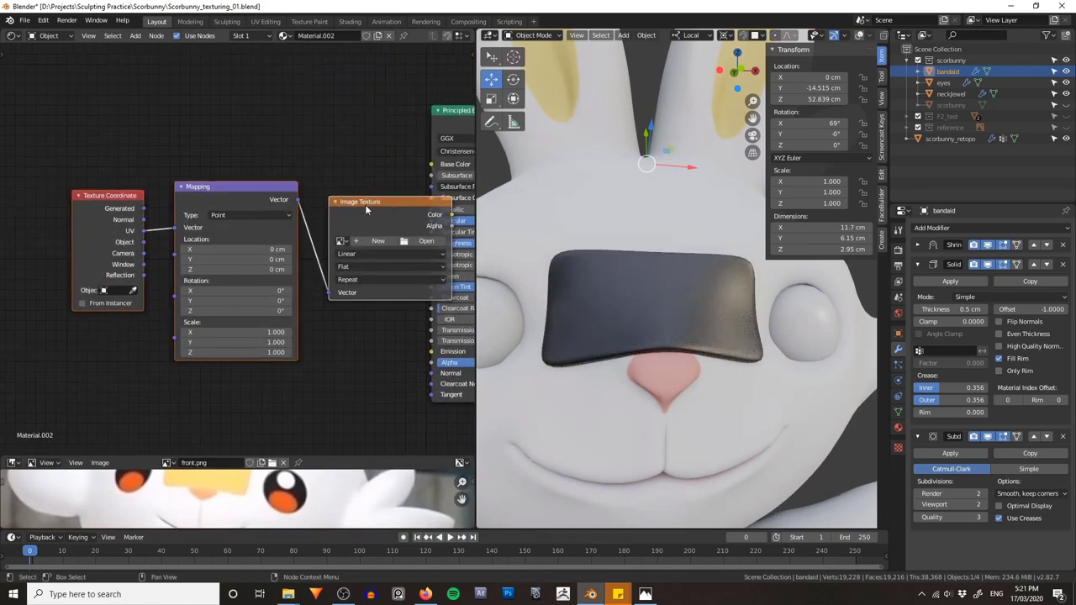
pyautogui.moveTo(365, 204); pyautogui.dragTo(280, 172)
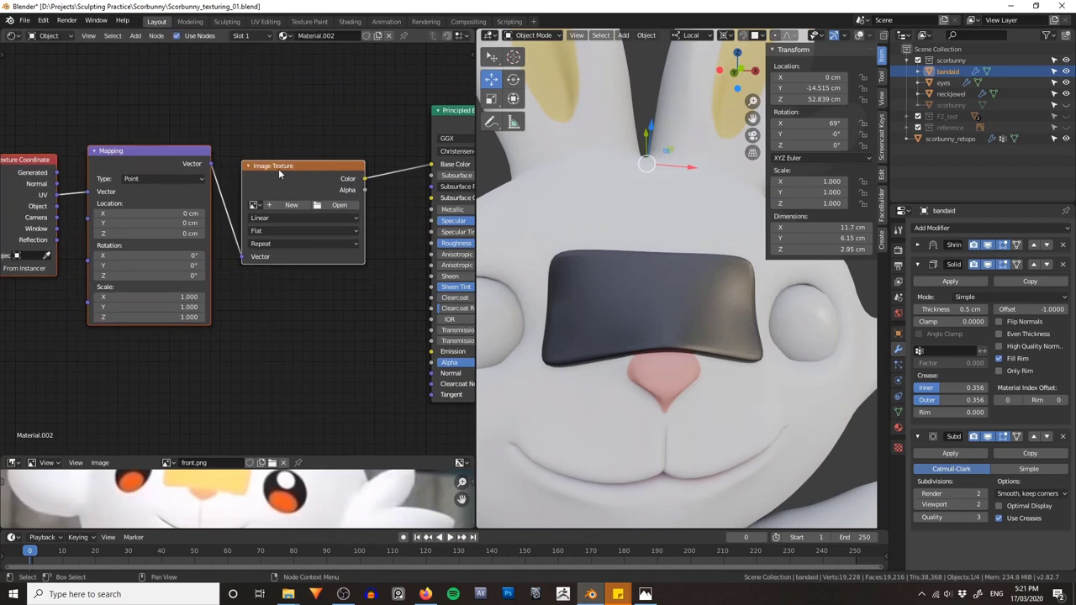
# Step: Feed the Mapping node from Generated coordinates and disconnect the Image Texture from Base Color
pyautogui.moveTo(95, 164); pyautogui.dragTo(143, 160, button='middle')
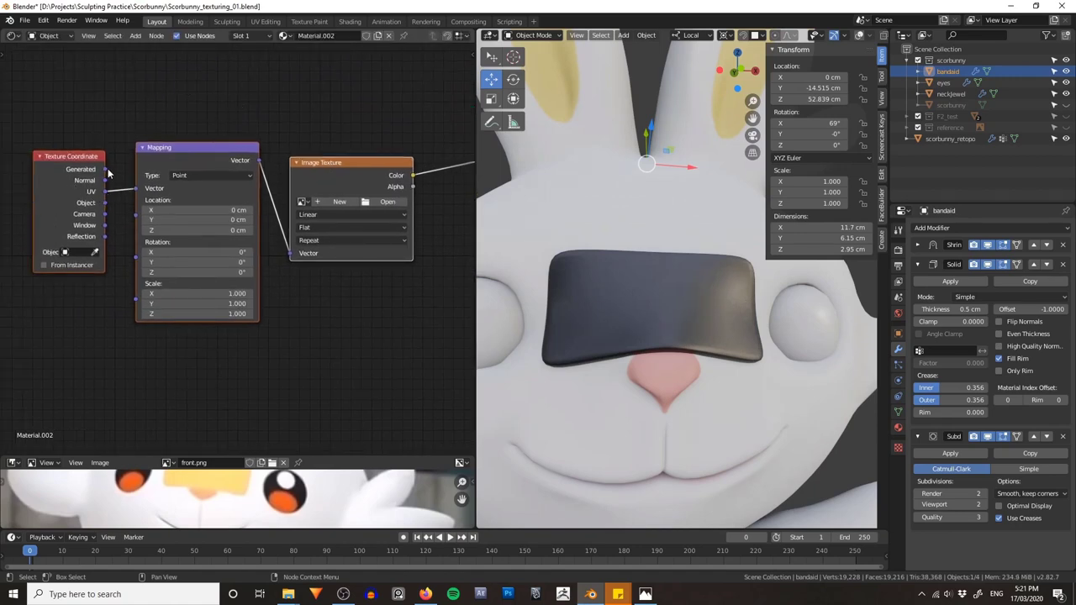
pyautogui.moveTo(105, 171); pyautogui.dragTo(137, 188)
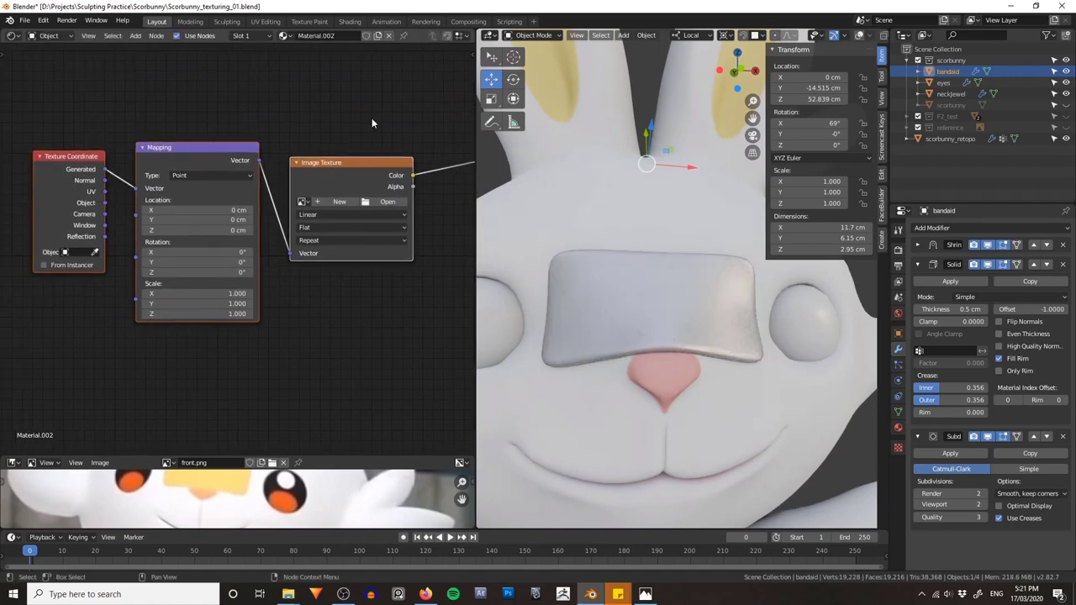
pyautogui.moveTo(372, 121); pyautogui.dragTo(293, 122, button='middle')
pyautogui.scroll(-4, 359, 187)
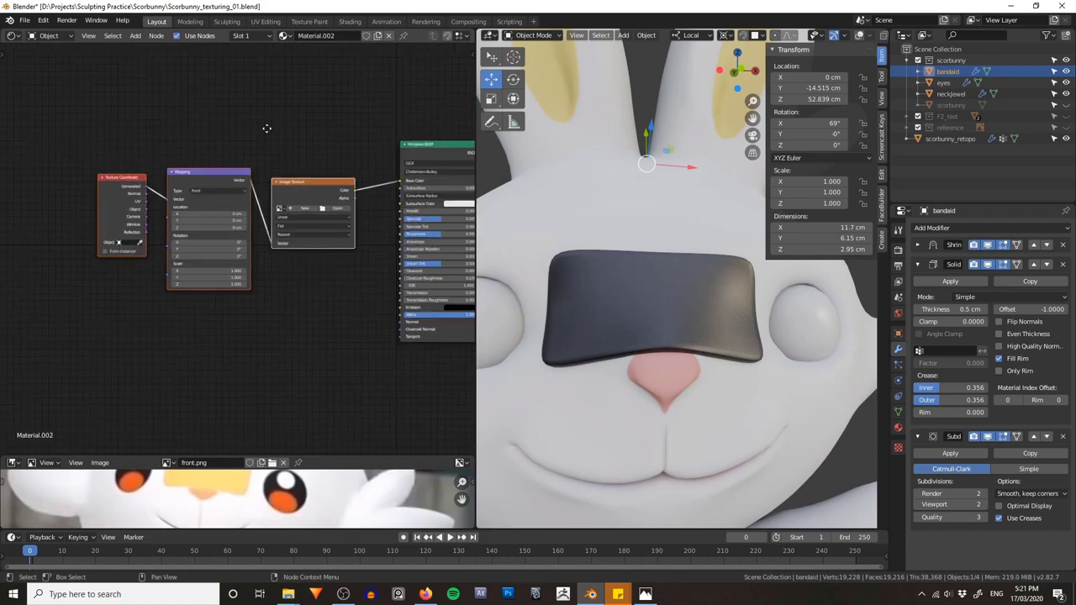
pyautogui.moveTo(402, 185); pyautogui.dragTo(401, 181)
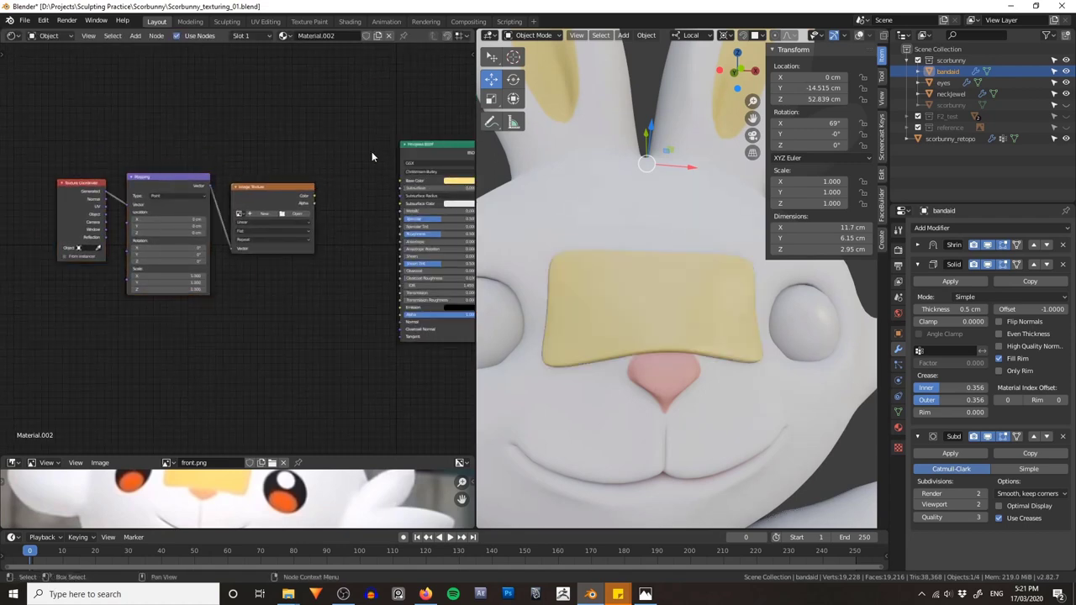
# Step: Add a Bump node before the Principled BSDF and move the nodes lower in the graph
pyautogui.hotkey('shift', 'a')
pyautogui.write('bump')
pyautogui.press('Return')
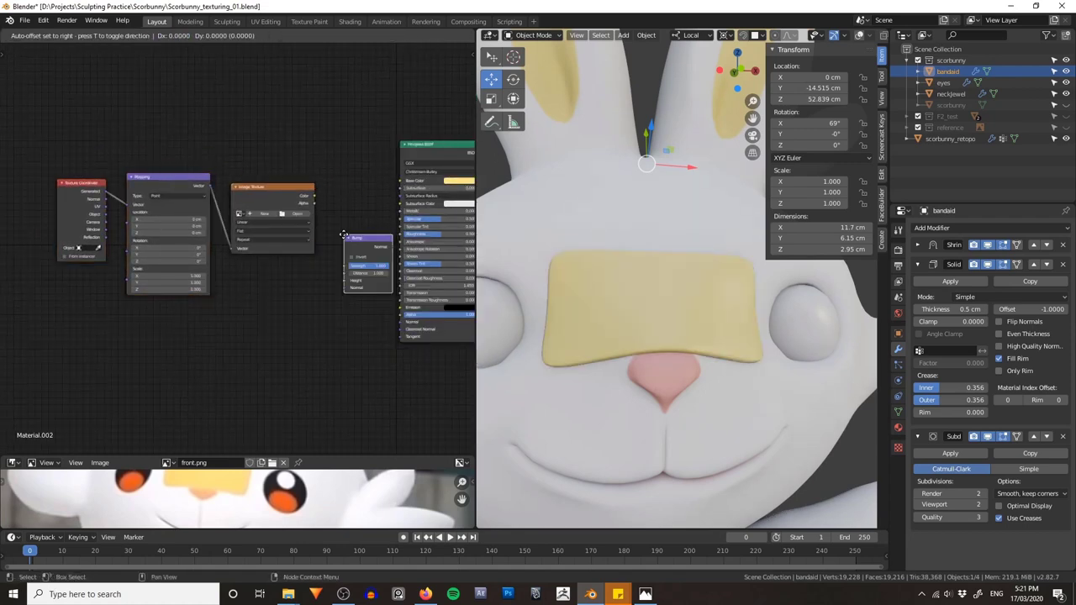
pyautogui.click(292, 253)
pyautogui.moveTo(70, 137); pyautogui.dragTo(237, 261)
pyautogui.press('g')
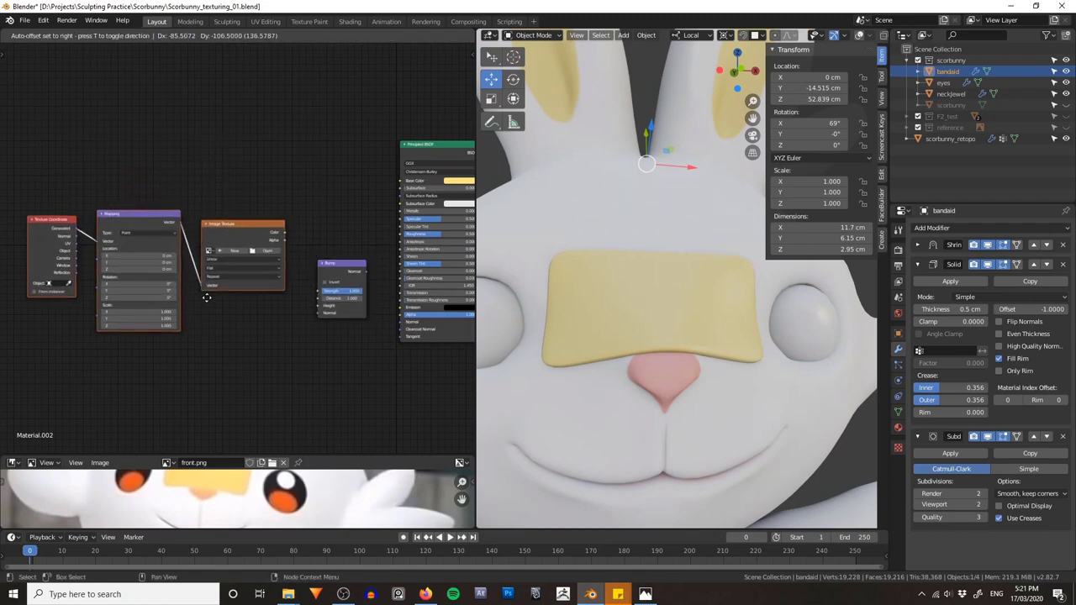
pyautogui.click(204, 303)
# Step: Load singleWhiteCircle_black.jpg from the Textures\Misc folder into the Image Texture node
pyautogui.click(284, 177)
pyautogui.scroll(4, 282, 183)
pyautogui.click(279, 245)
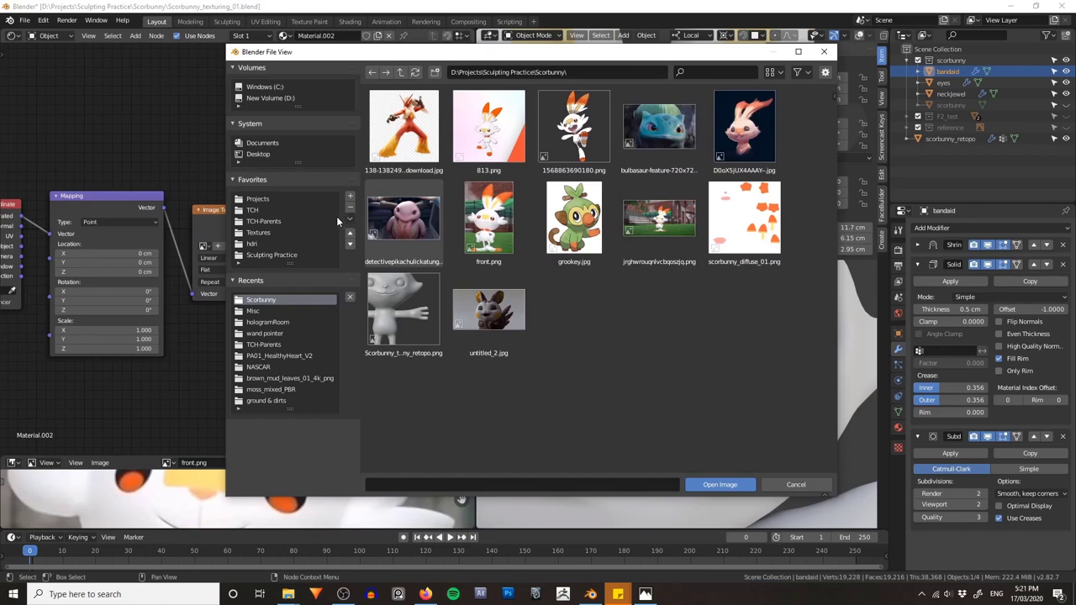
pyautogui.click(260, 233)
pyautogui.scroll(-5, 577, 206)
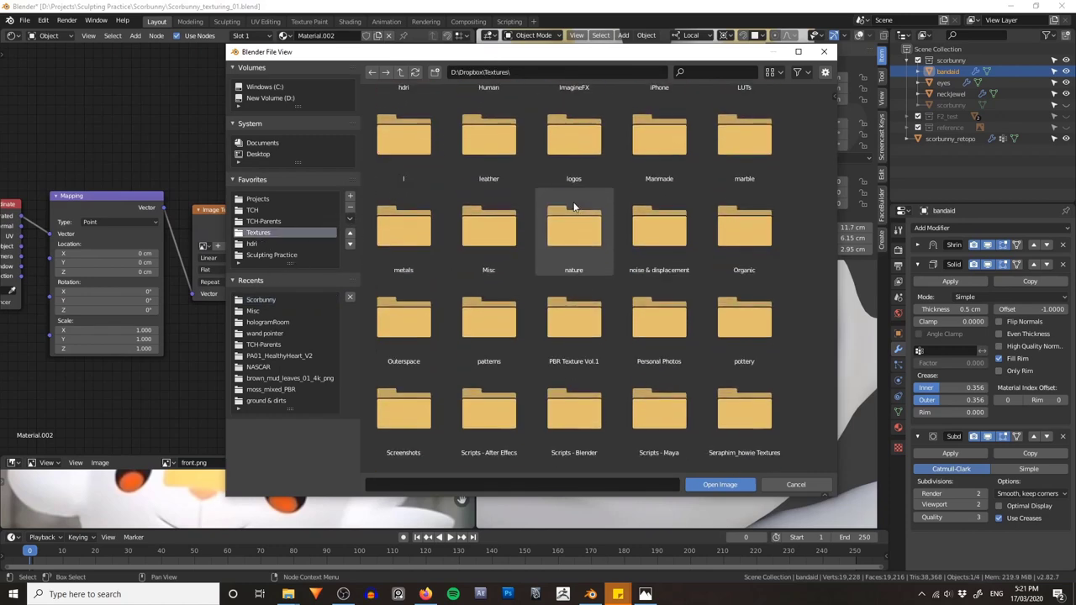
pyautogui.scroll(-4, 575, 215)
pyautogui.scroll(5, 575, 215)
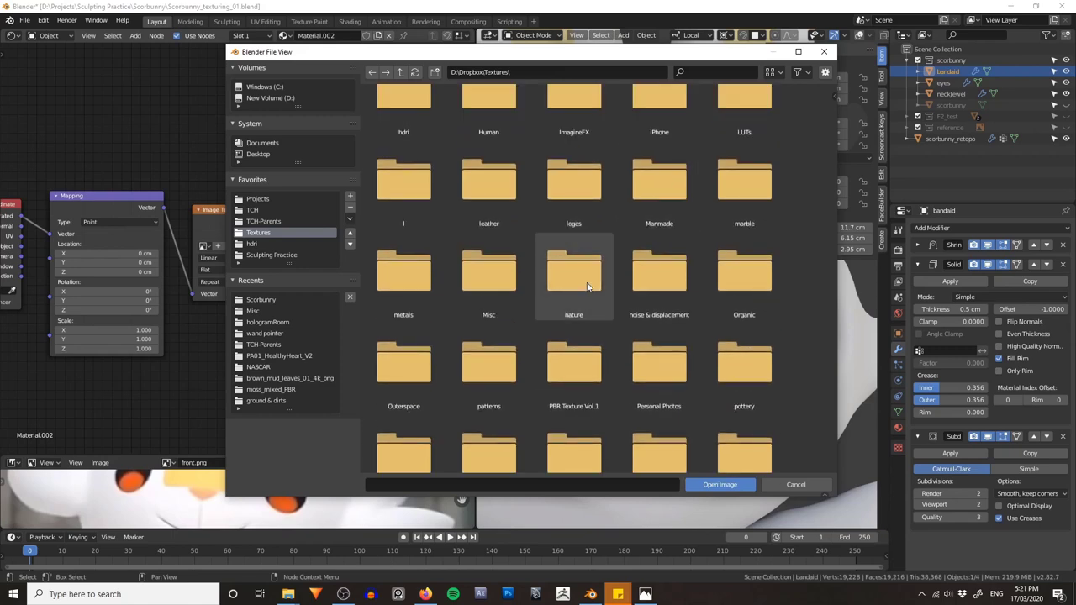
pyautogui.doubleClick(496, 280)
pyautogui.click(471, 232)
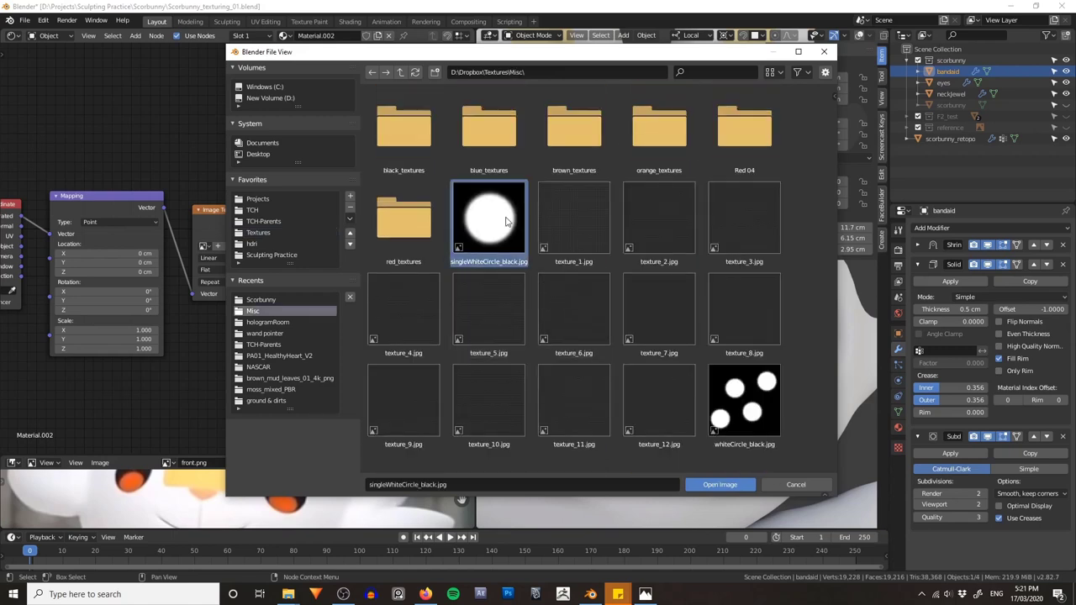
pyautogui.scroll(-1, 696, 330)
pyautogui.scroll(1, 645, 310)
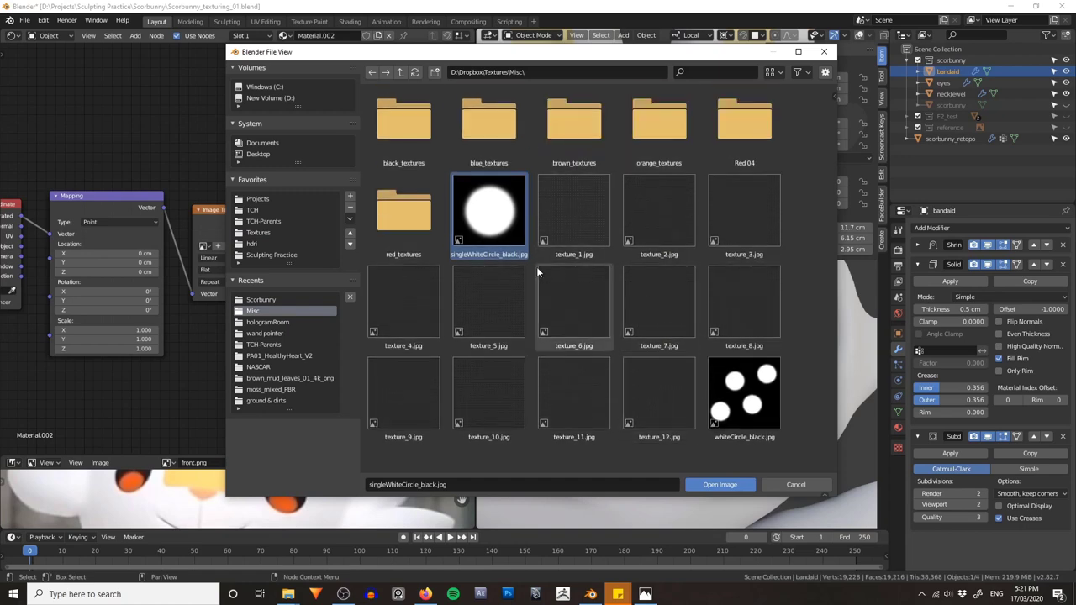
pyautogui.doubleClick(492, 221)
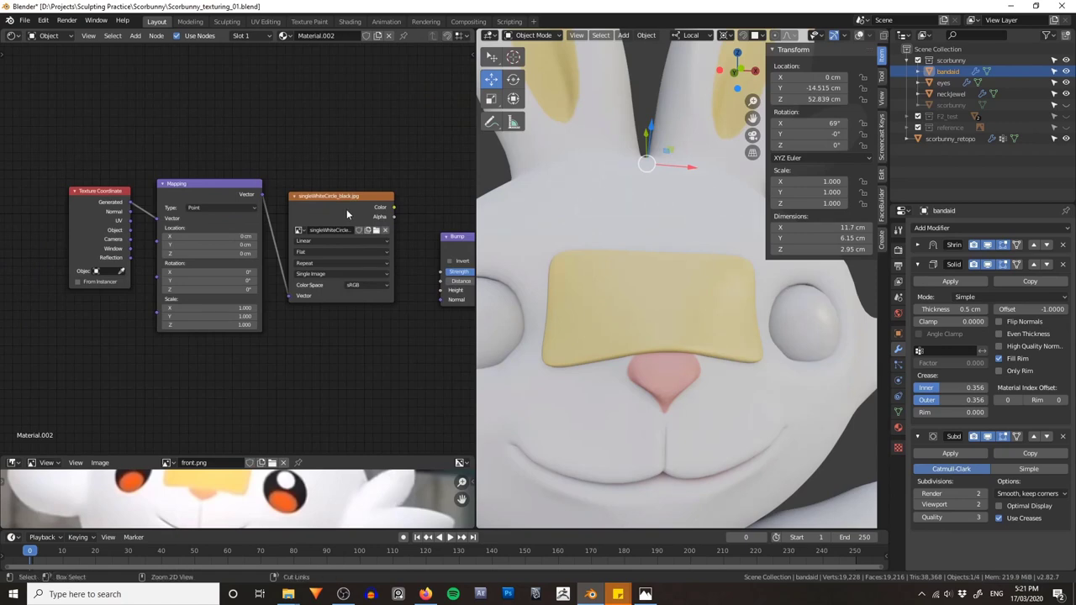
# Step: Preview the white circle texture directly on the bandaid
pyautogui.keyDown('ctrl'); pyautogui.keyDown('shift'); pyautogui.click(346, 210); pyautogui.keyUp('shift'); pyautogui.keyUp('ctrl')
pyautogui.moveTo(353, 200); pyautogui.dragTo(298, 195, button='middle')
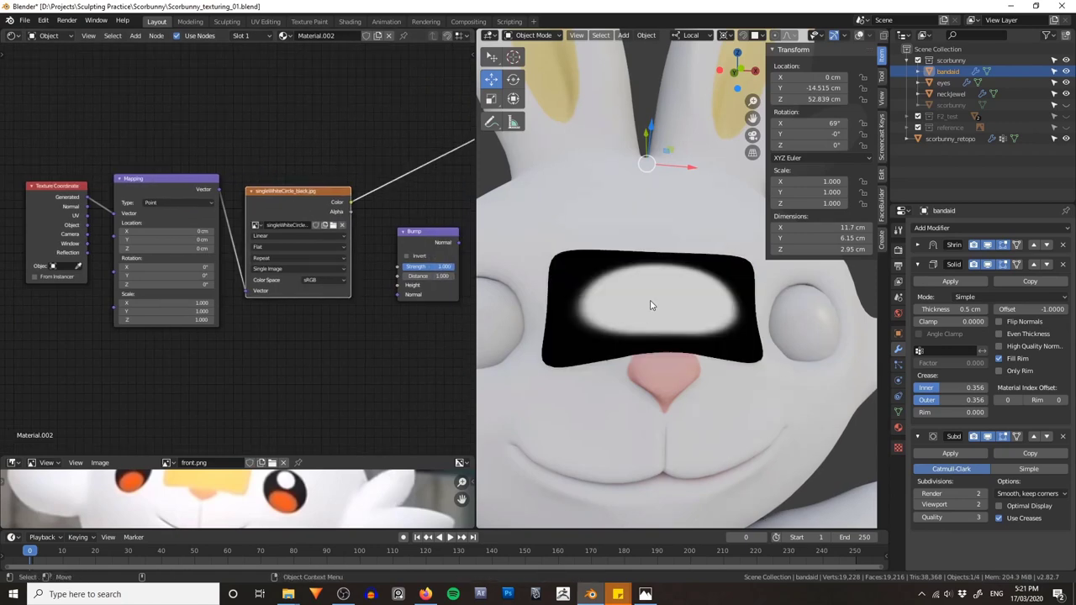
pyautogui.scroll(2, 253, 320)
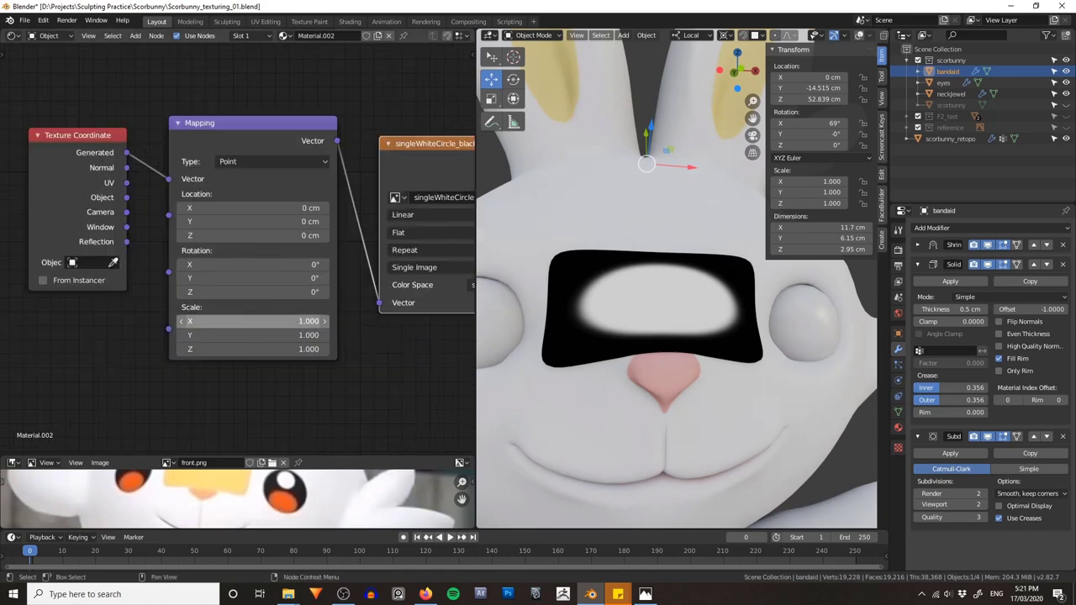
# Step: Set the Mapping node's scale to 49.2 in X and 28.2 in Y and Z to tile the circles across the bandaid
pyautogui.moveTo(292, 322); pyautogui.dragTo(361, 322)
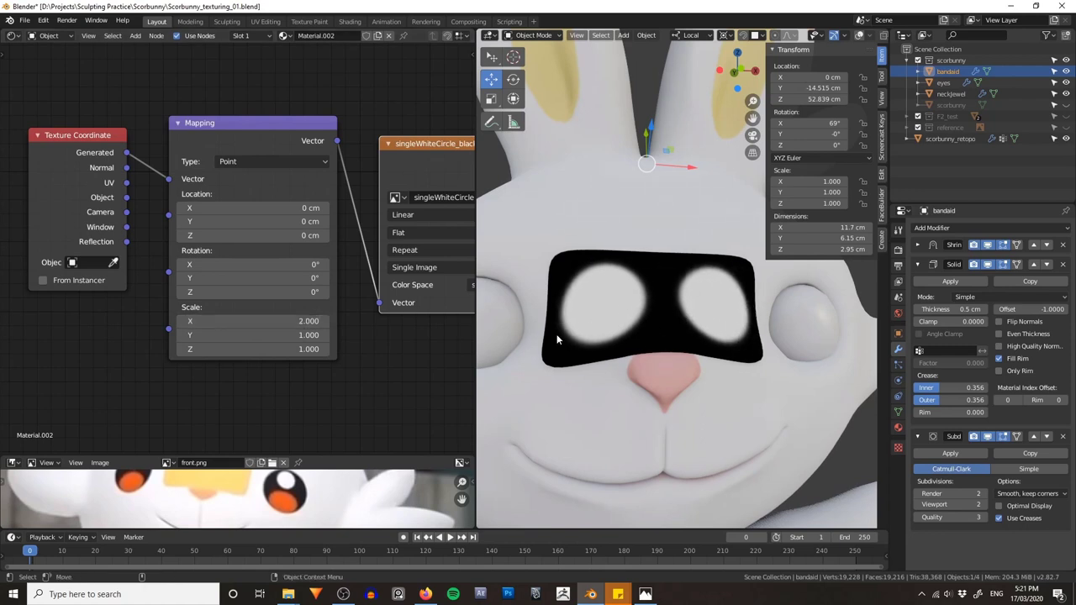
pyautogui.moveTo(556, 340)
pyautogui.mouseDown(button='middle')
pyautogui.moveTo(667, 331)
pyautogui.moveTo(564, 340)
pyautogui.mouseUp(button='middle')
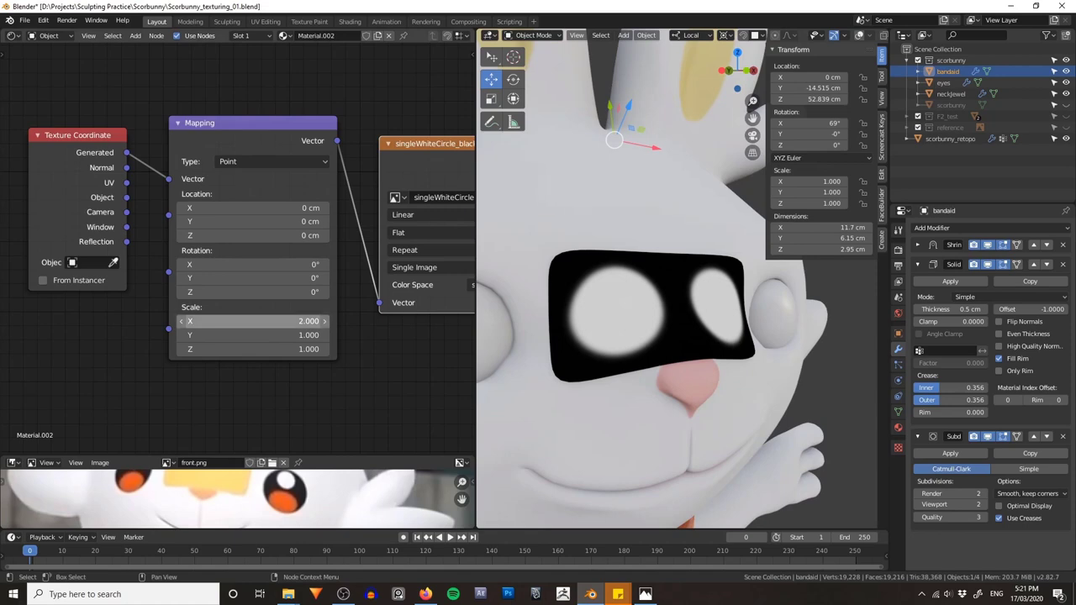
pyautogui.moveTo(254, 321); pyautogui.dragTo(580, 349)
pyautogui.moveTo(681, 349); pyautogui.dragTo(591, 349)
pyautogui.moveTo(252, 322); pyautogui.dragTo(513, 321)
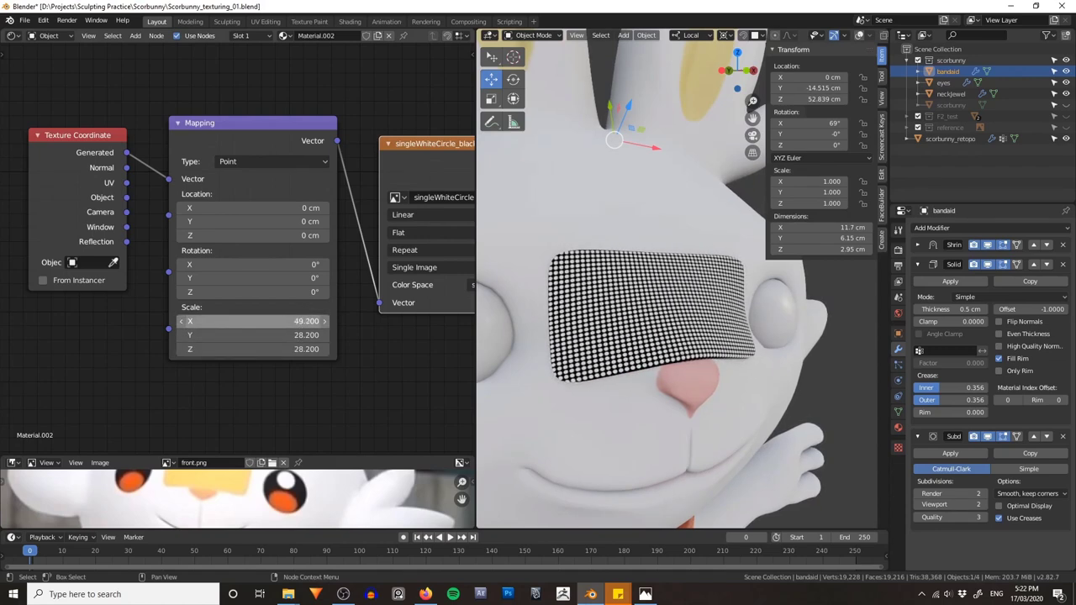
# Step: Set the Mapping node's scale to 50 in X and 30 in Y and Z
pyautogui.click(265, 326)
pyautogui.write('50')
pyautogui.press('Tab')
pyautogui.write('3')
pyautogui.press('Tab')
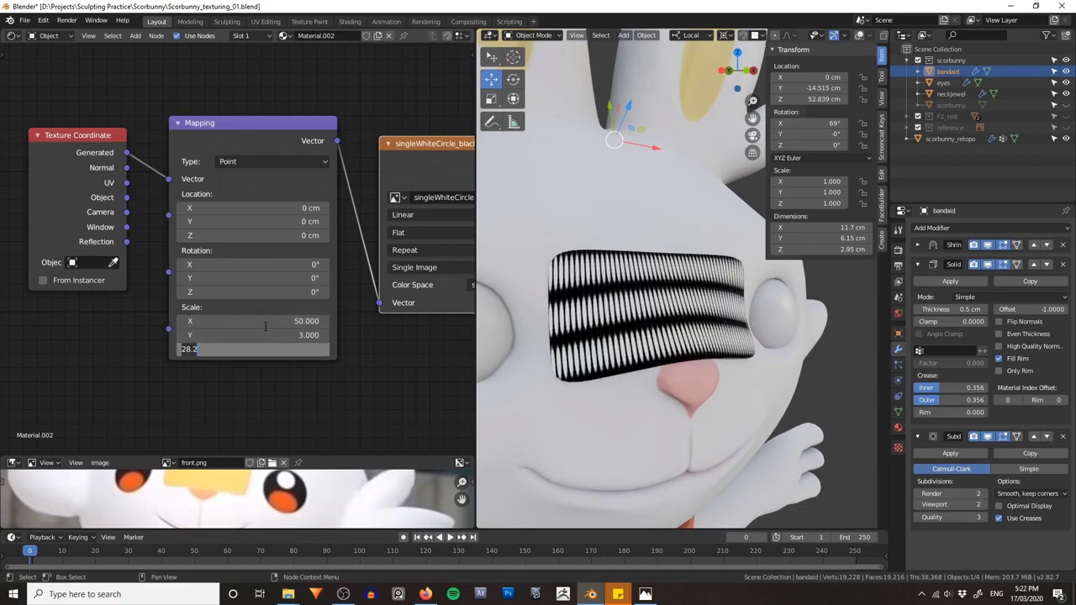
pyautogui.hotkey('shift', 'Tab')
pyautogui.write('30')
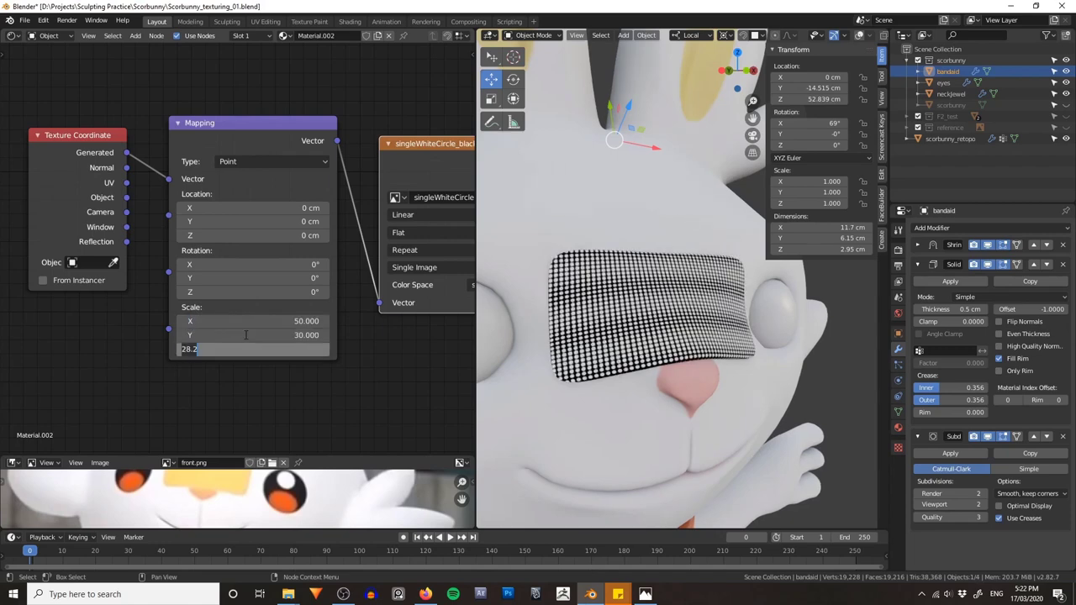
pyautogui.press('Tab')
pyautogui.write('30')
pyautogui.press('Return')
pyautogui.scroll(6, 686, 345)
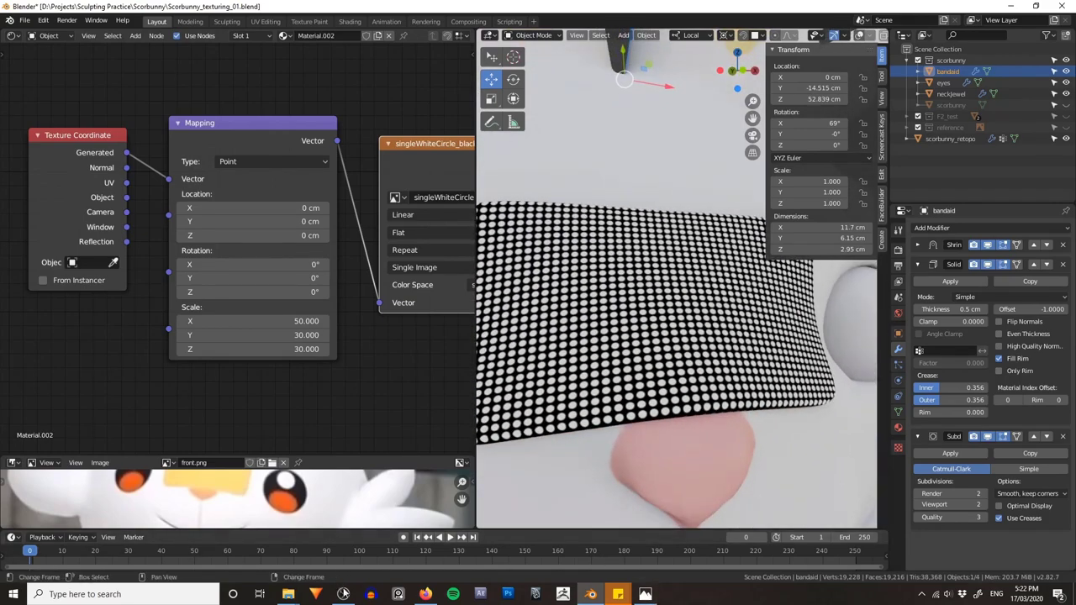
# Step: Switch to the web browser and examine the hole pattern on the Mental Floss band-aid photo
pyautogui.click(426, 594)
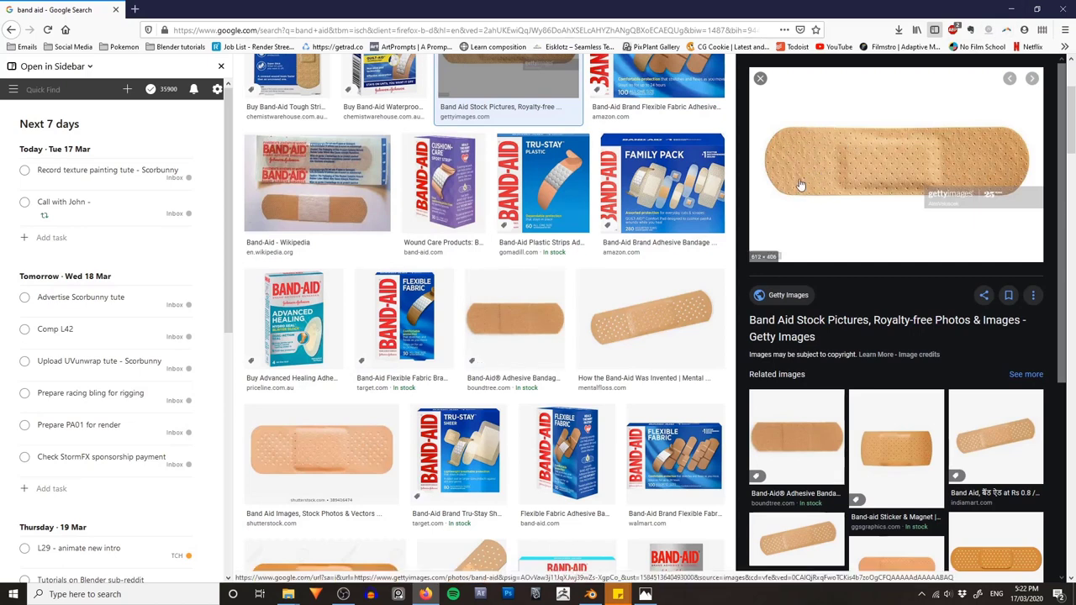
pyautogui.click(643, 307)
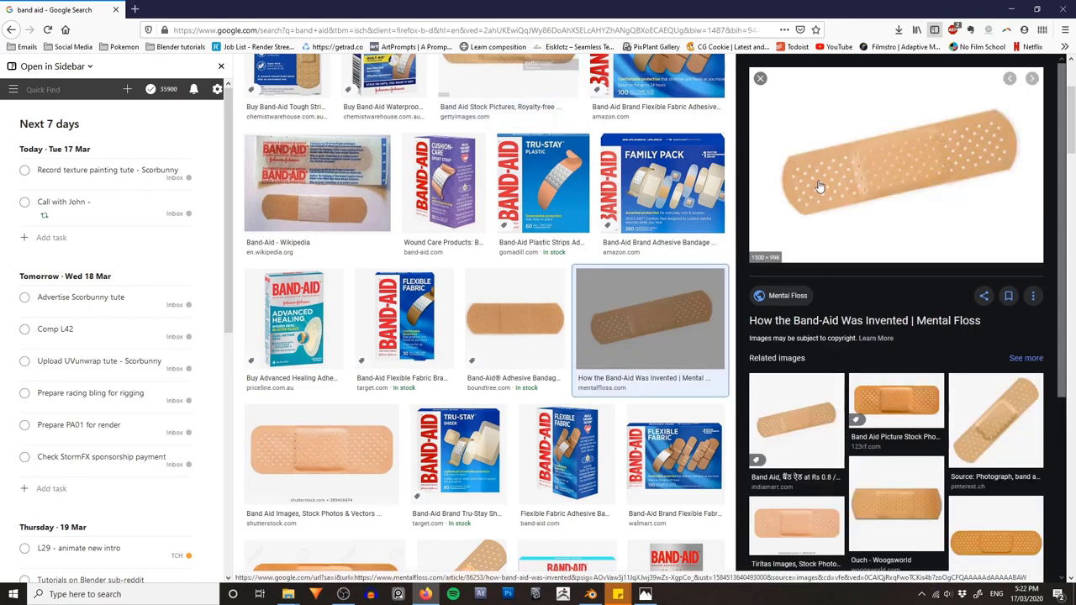
pyautogui.click(1012, 10)
# Step: Return to Blender and replace the Image Texture node's image with whiteCircle_black.jpg from the Textures\Misc folder
pyautogui.moveTo(327, 106); pyautogui.dragTo(255, 120, button='middle')
pyautogui.scroll(-1, 257, 122)
pyautogui.click(431, 211)
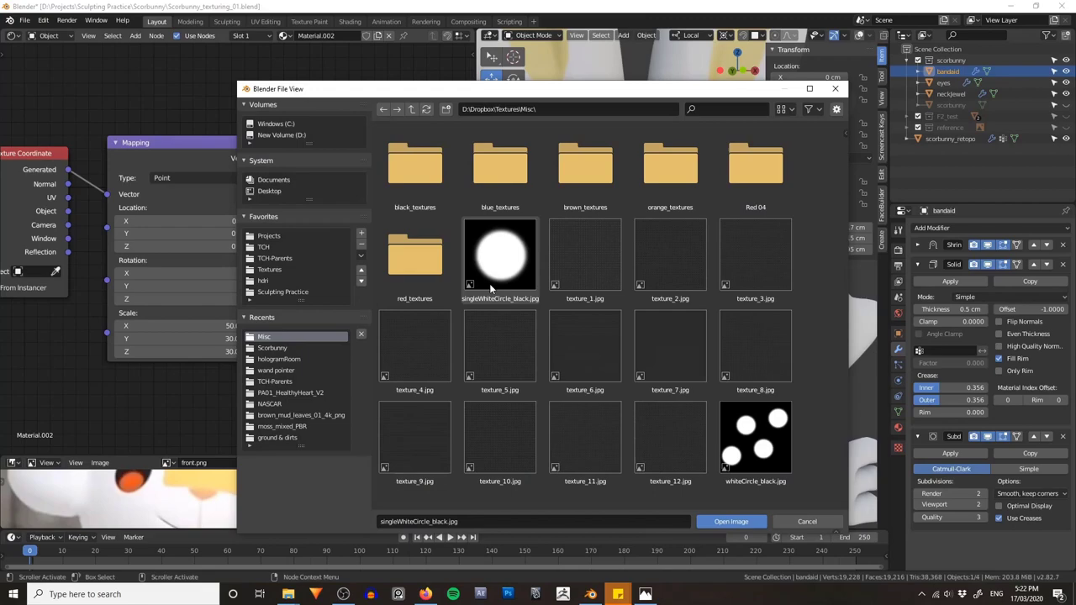
pyautogui.doubleClick(764, 438)
pyautogui.scroll(6, 628, 339)
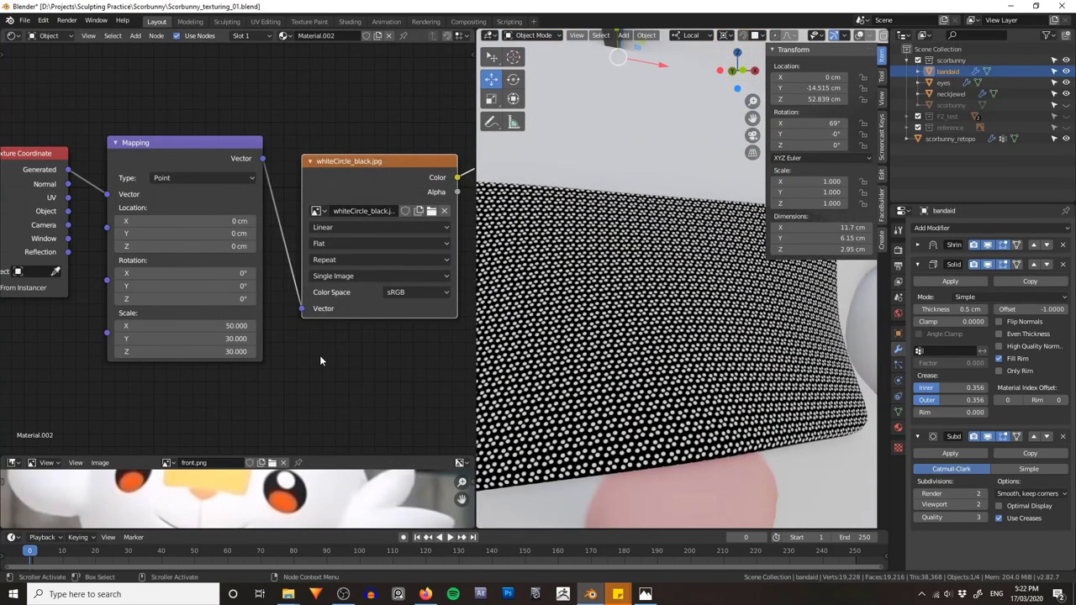
# Step: Set the Mapping node's scale to 30 in X and 15 in Y and Z to enlarge the dots
pyautogui.scroll(-2, 310, 354)
pyautogui.moveTo(227, 300); pyautogui.dragTo(174, 321)
pyautogui.moveTo(249, 300)
pyautogui.mouseDown()
pyautogui.moveTo(238, 300)
pyautogui.moveTo(249, 300)
pyautogui.mouseUp()
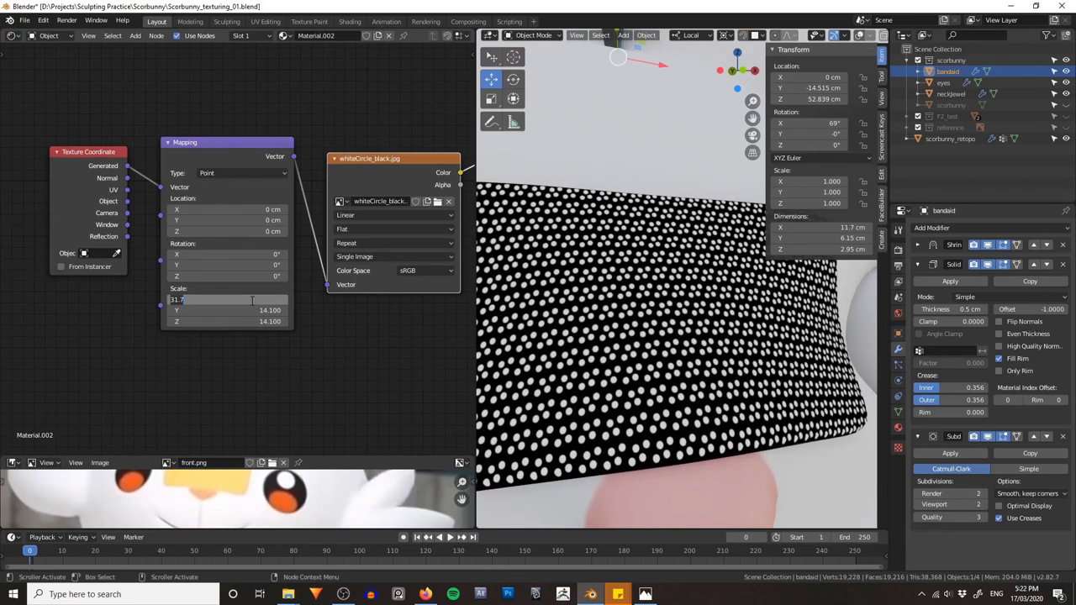
pyautogui.press('Tab')
pyautogui.write('15')
pyautogui.press('Tab')
pyautogui.write('15')
pyautogui.press('Return')
pyautogui.scroll(-4, 699, 295)
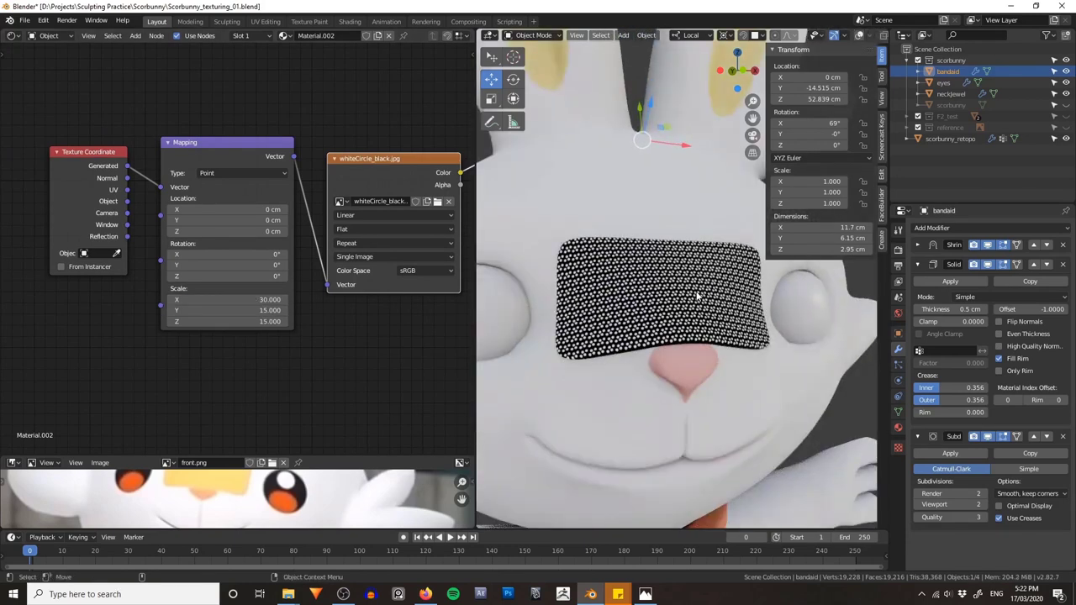
pyautogui.moveTo(699, 295); pyautogui.dragTo(682, 298, button='middle')
# Step: Feed the dot texture through the Bump node into the Principled BSDF's Normal input and remove its Base Color link
pyautogui.moveTo(388, 331); pyautogui.dragTo(332, 335, button='middle')
pyautogui.click(237, 188)
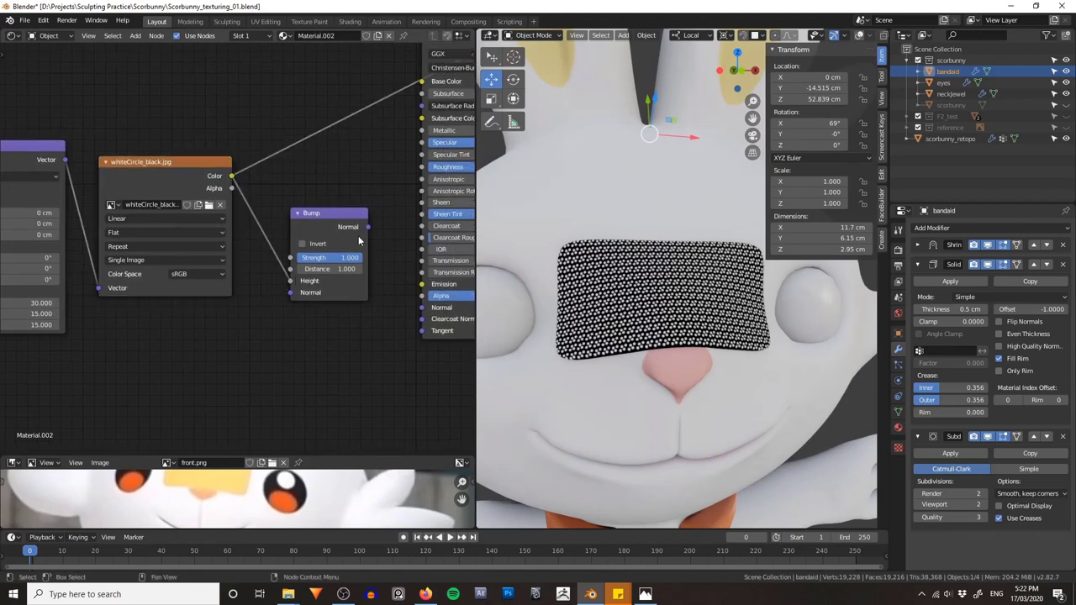
pyautogui.moveTo(359, 241); pyautogui.dragTo(294, 235, button='middle')
pyautogui.moveTo(307, 223); pyautogui.dragTo(357, 301)
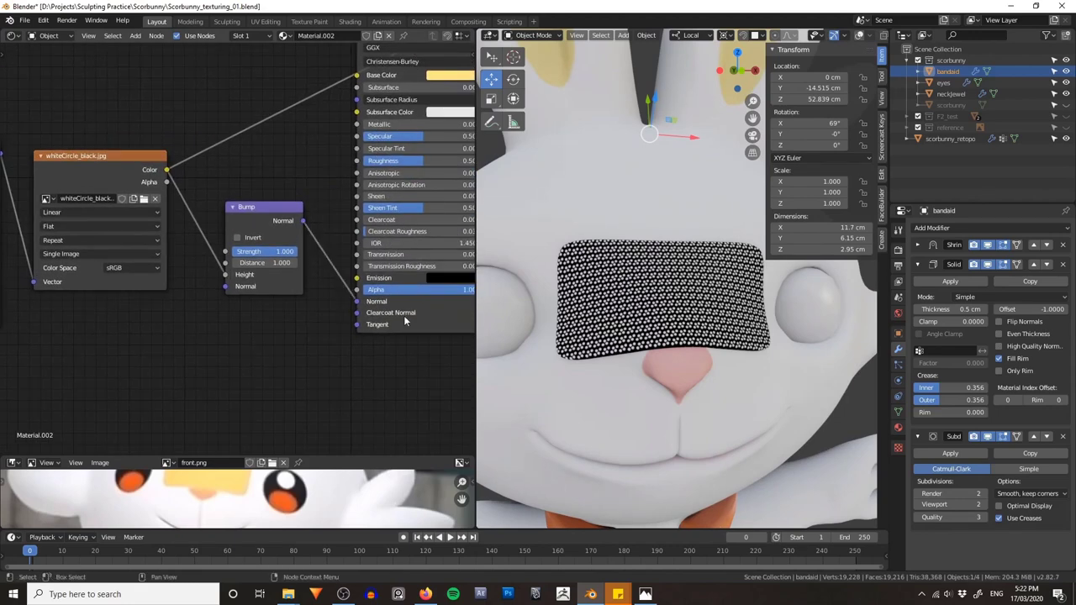
pyautogui.scroll(2, 302, 315)
pyautogui.scroll(4, 660, 309)
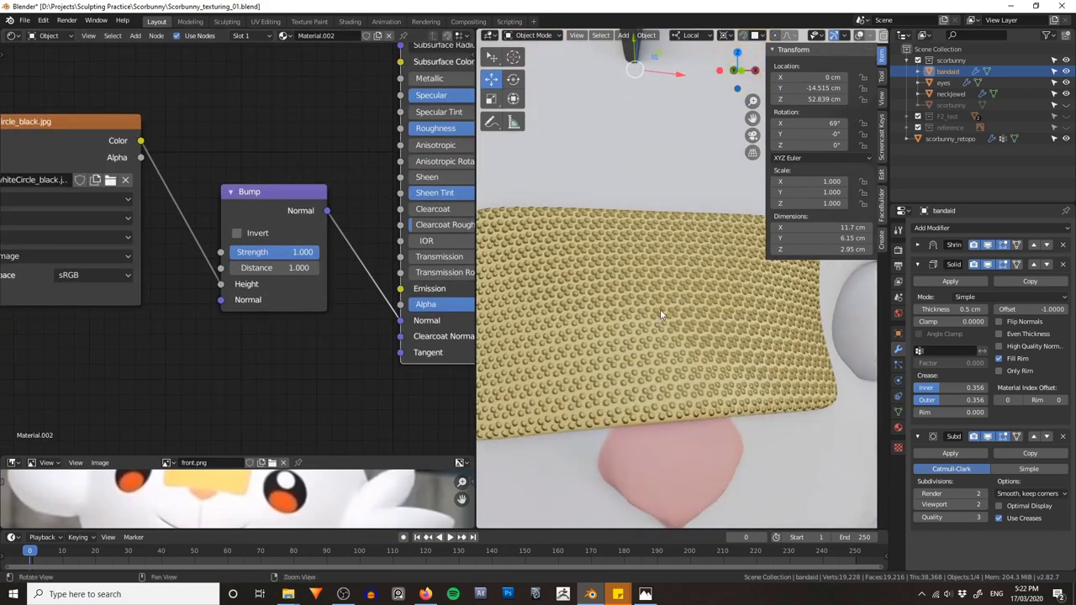
# Step: Invert the Bump node and reduce its strength to 0.3 so the dots become shallow dents
pyautogui.moveTo(660, 309); pyautogui.dragTo(728, 284, button='middle')
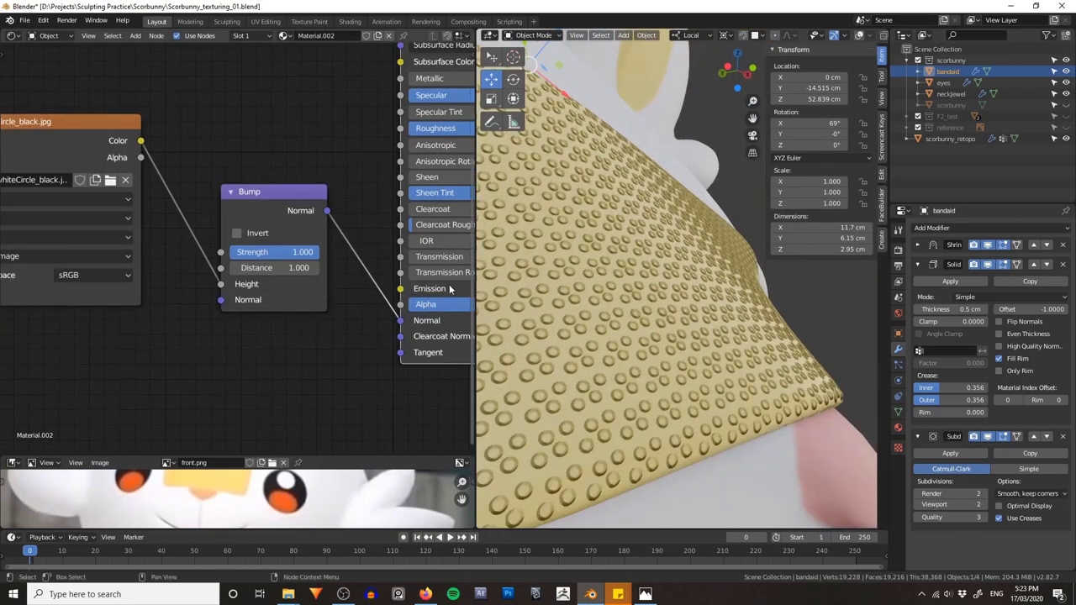
pyautogui.click(238, 233)
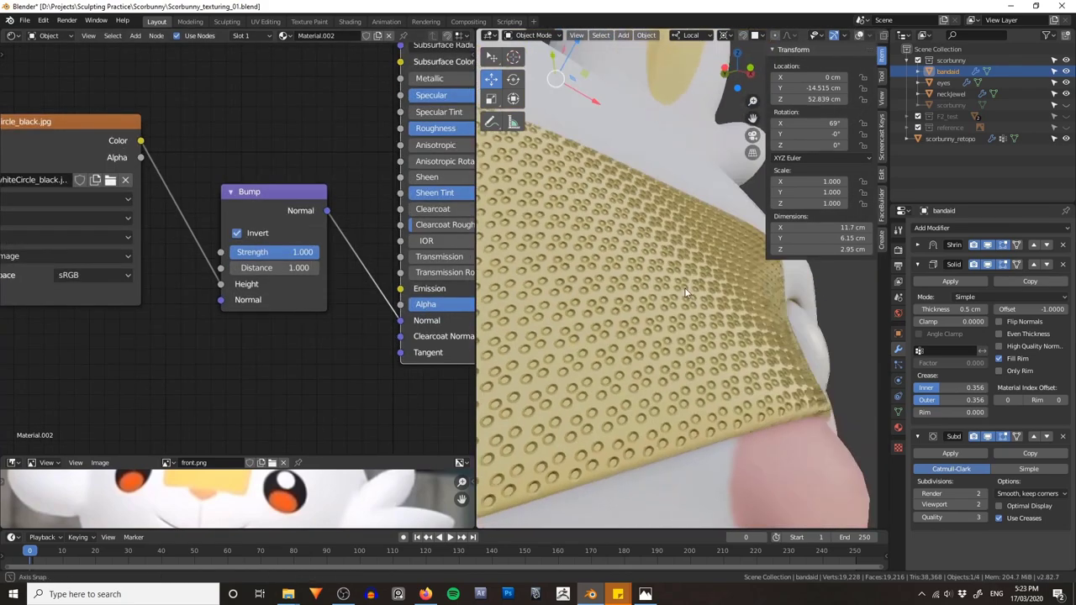
pyautogui.moveTo(298, 256); pyautogui.dragTo(243, 256)
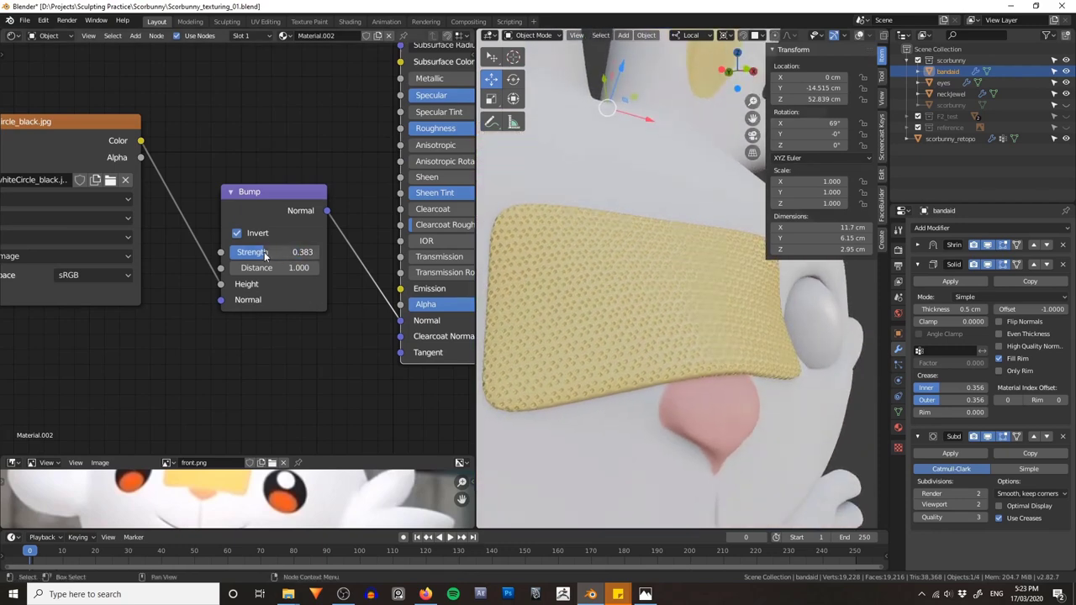
pyautogui.press('Return')
pyautogui.moveTo(547, 286); pyautogui.dragTo(655, 307, button='middle')
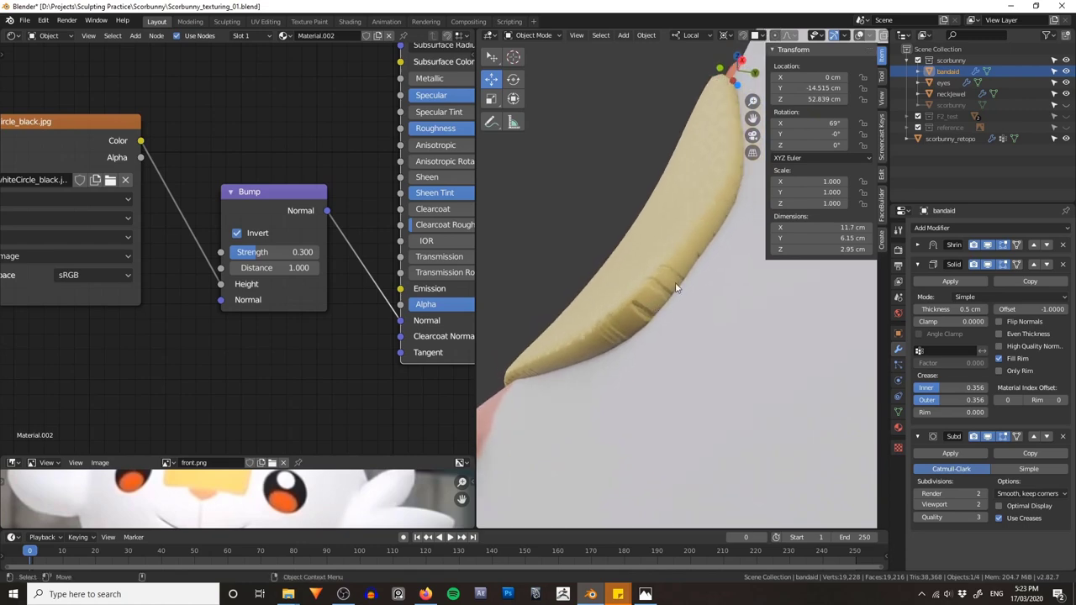
# Step: Change the dot texture's projection to Box and set its blend to 0.25
pyautogui.moveTo(576, 241)
pyautogui.mouseDown(button='middle')
pyautogui.moveTo(791, 250)
pyautogui.moveTo(665, 237)
pyautogui.moveTo(580, 254)
pyautogui.mouseUp(button='middle')
pyautogui.scroll(-1, 201, 339)
pyautogui.moveTo(201, 338); pyautogui.dragTo(268, 351, button='middle')
pyautogui.scroll(1, 267, 352)
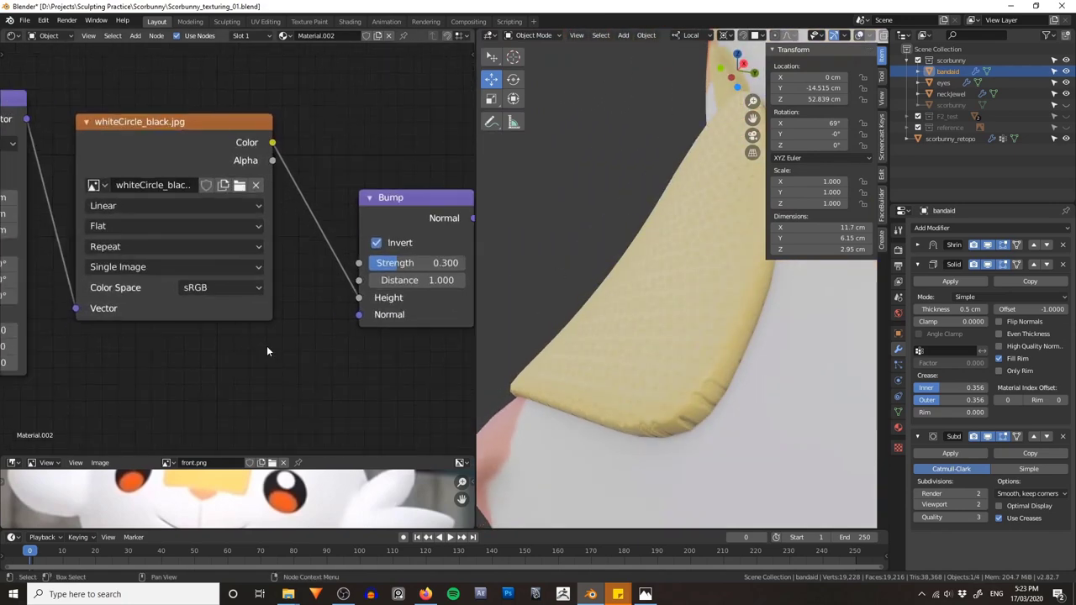
pyautogui.click(129, 224)
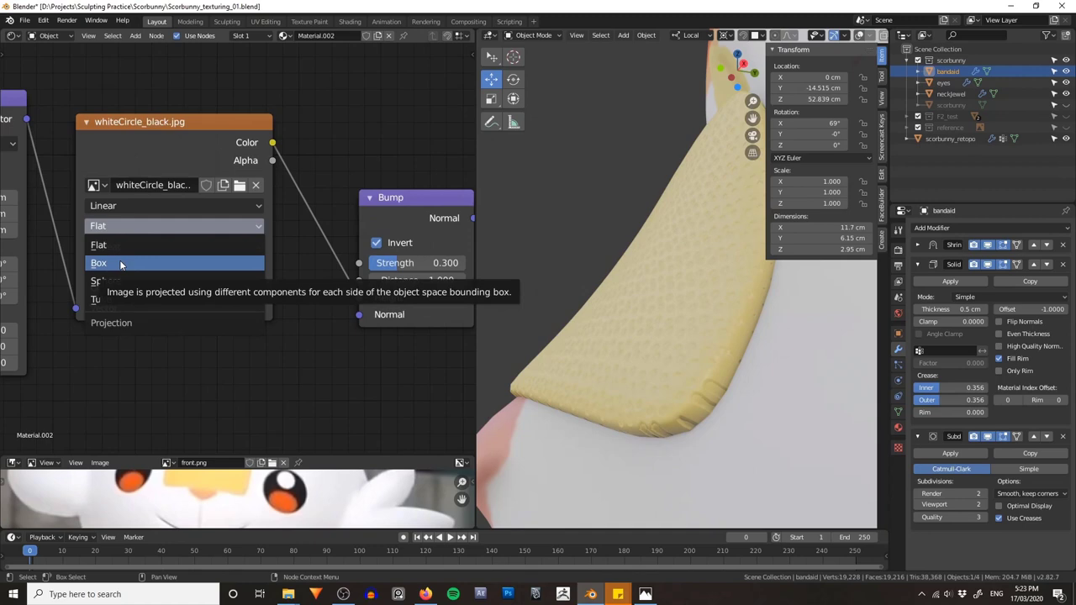
pyautogui.click(120, 264)
pyautogui.moveTo(680, 297)
pyautogui.mouseDown(button='middle')
pyautogui.moveTo(722, 312)
pyautogui.moveTo(672, 294)
pyautogui.mouseUp(button='middle')
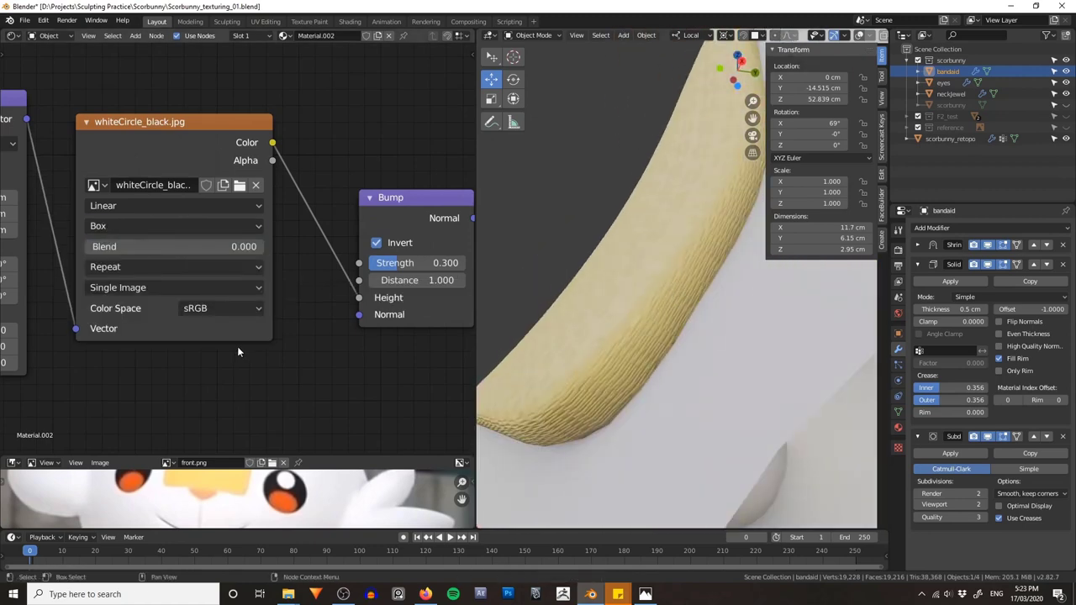
pyautogui.moveTo(291, 365); pyautogui.dragTo(329, 367, button='middle')
pyautogui.moveTo(199, 245); pyautogui.dragTo(204, 245)
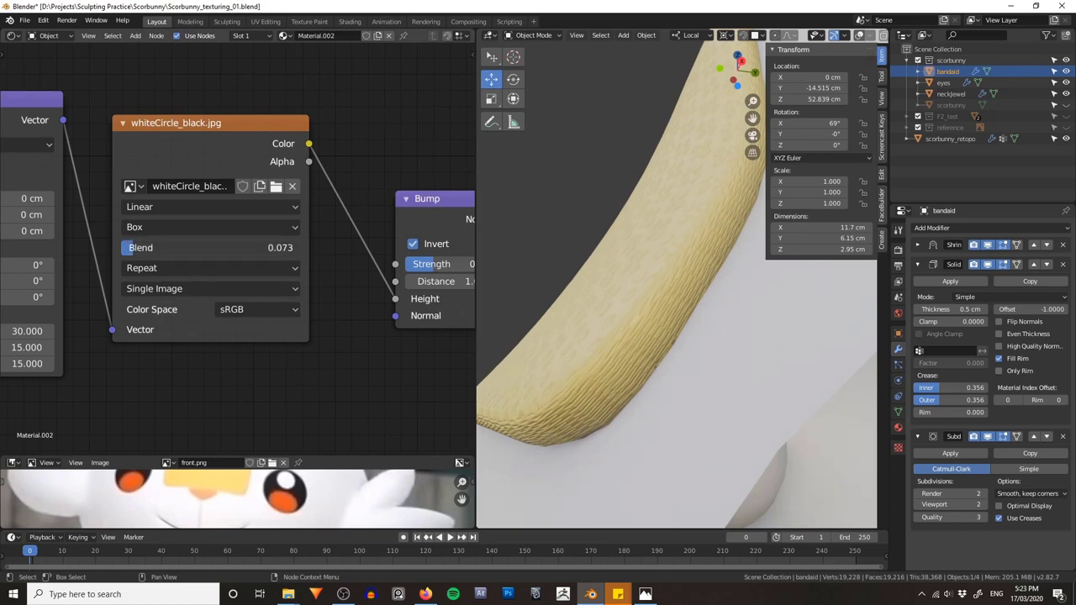
pyautogui.click(171, 249)
pyautogui.press('Return')
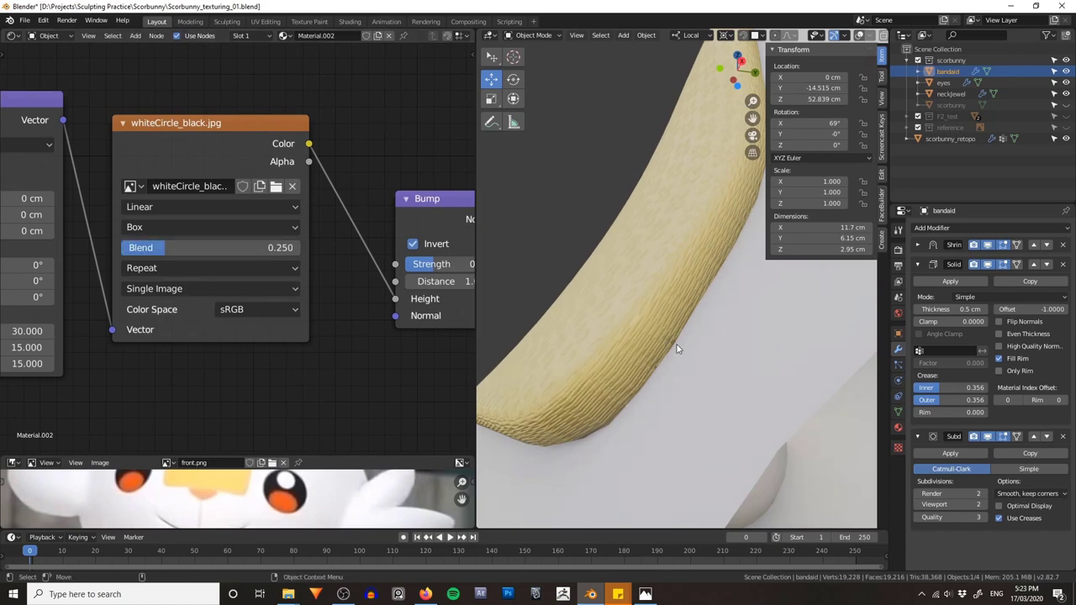
# Step: Set the Mapping node's Z scale to 3 to reduce the stretching on the bandaid's edges
pyautogui.scroll(-1, 102, 360)
pyautogui.moveTo(102, 360); pyautogui.dragTo(271, 352, button='middle')
pyautogui.scroll(2, 272, 352)
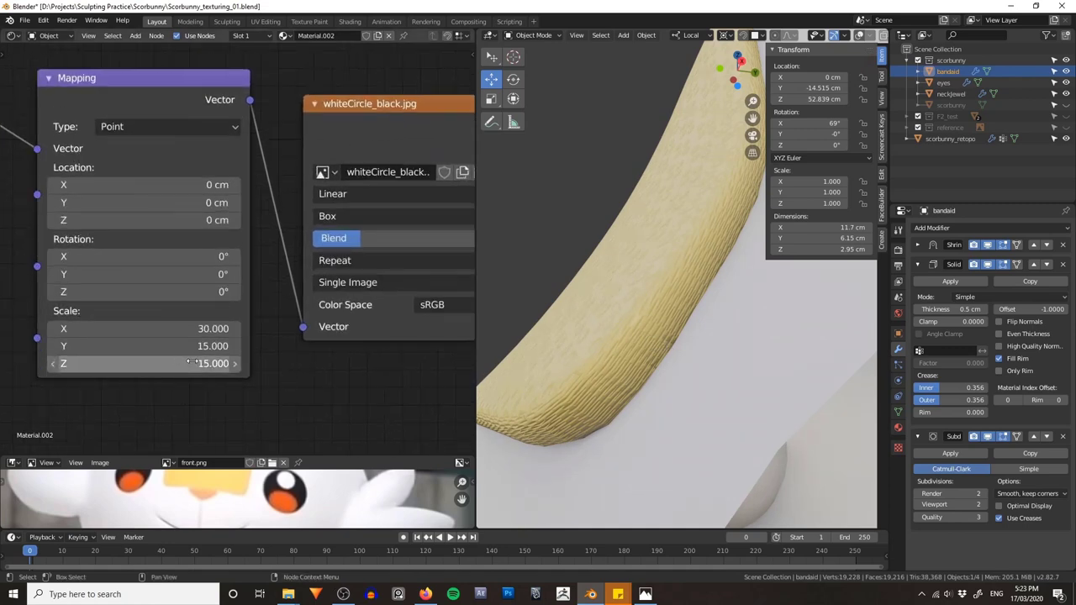
pyautogui.moveTo(192, 363); pyautogui.dragTo(90, 363)
pyautogui.moveTo(589, 363); pyautogui.dragTo(572, 362, button='middle')
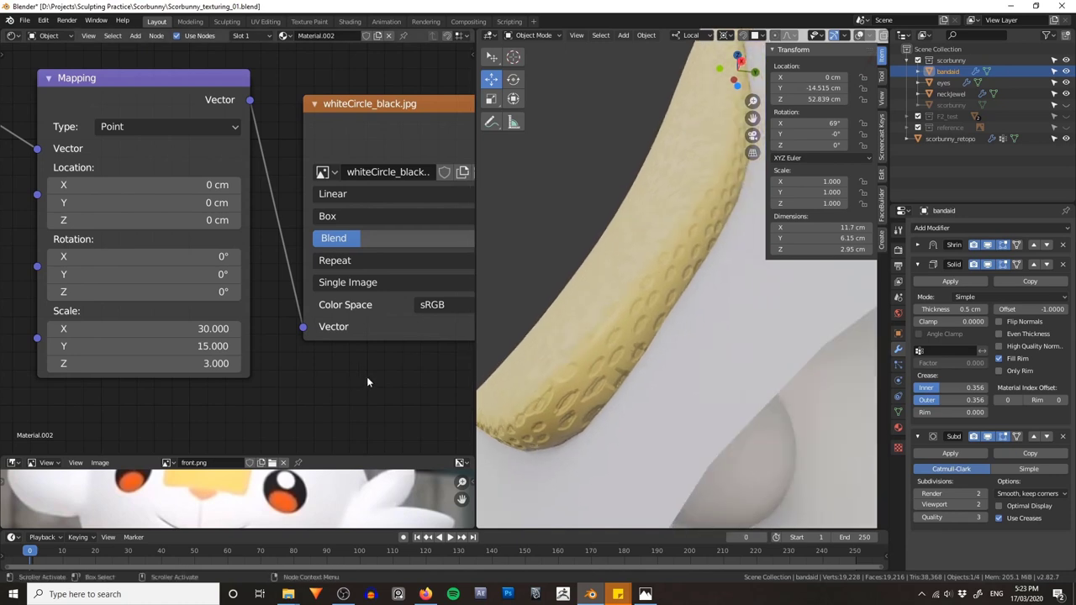
# Step: Lower the dot texture's box projection blend to about 0.086
pyautogui.moveTo(366, 382); pyautogui.dragTo(300, 385, button='middle')
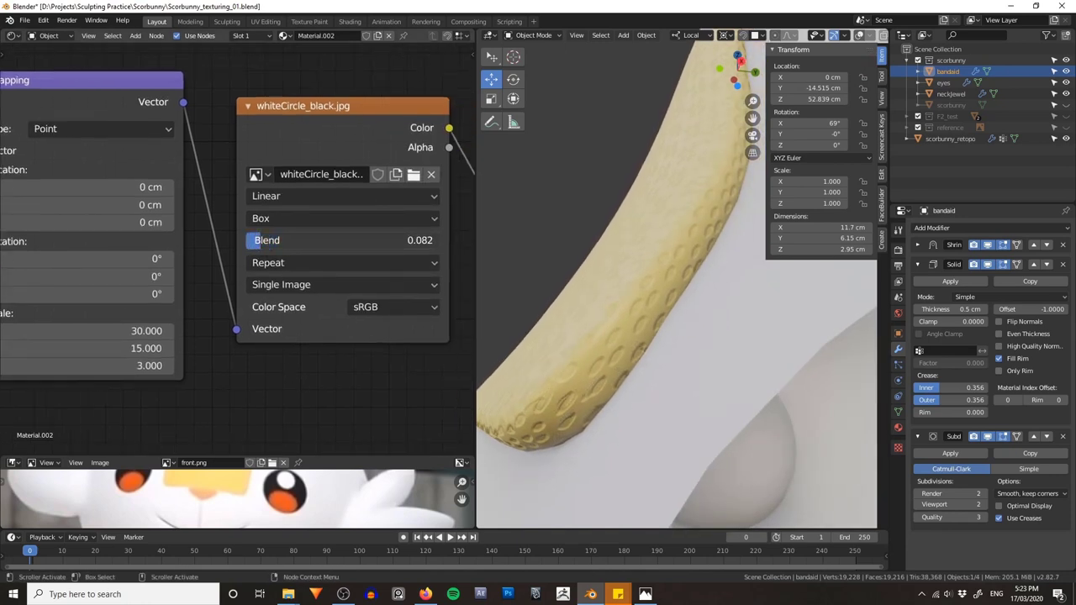
pyautogui.moveTo(345, 240); pyautogui.dragTo(349, 239)
pyautogui.moveTo(622, 301); pyautogui.dragTo(721, 318, button='middle')
# Step: Set the Mapping node's Z scale to 2
pyautogui.write('2')
pyautogui.press('Return')
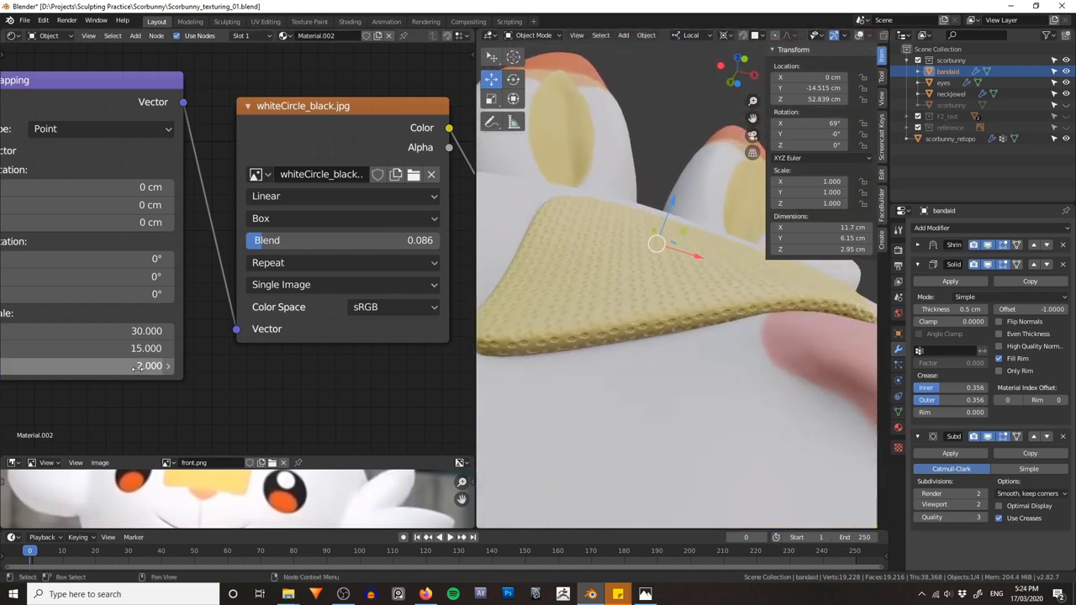
pyautogui.moveTo(623, 329); pyautogui.dragTo(618, 365, button='middle')
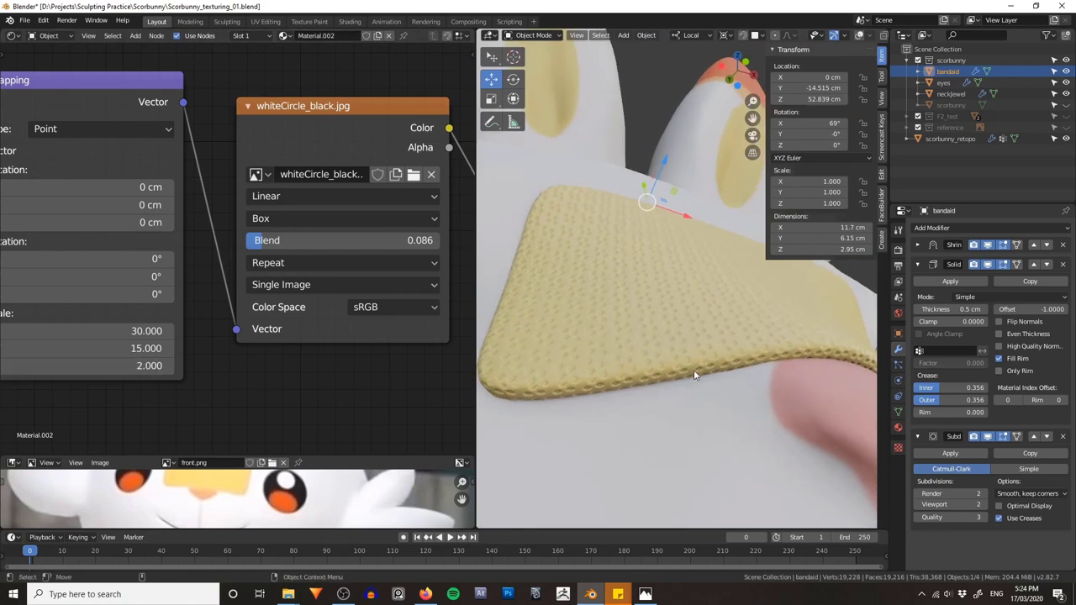
pyautogui.scroll(-6, 694, 376)
pyautogui.moveTo(668, 412); pyautogui.dragTo(719, 336, button='middle')
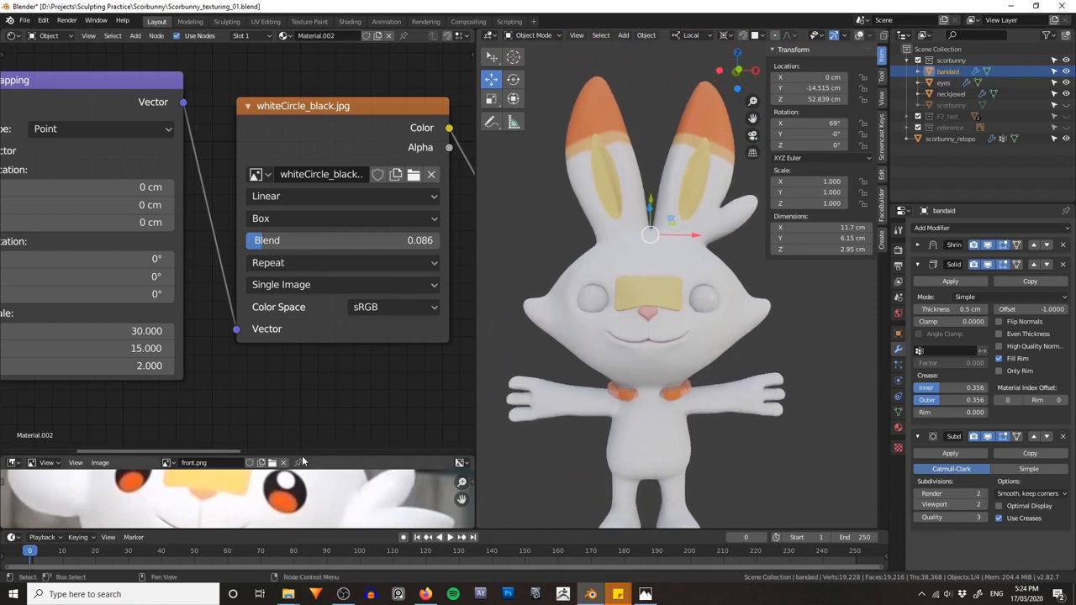
# Step: Enlarge the front.png reference to compare it with the model, and restore the node editor's size
pyautogui.moveTo(302, 457); pyautogui.dragTo(296, 74)
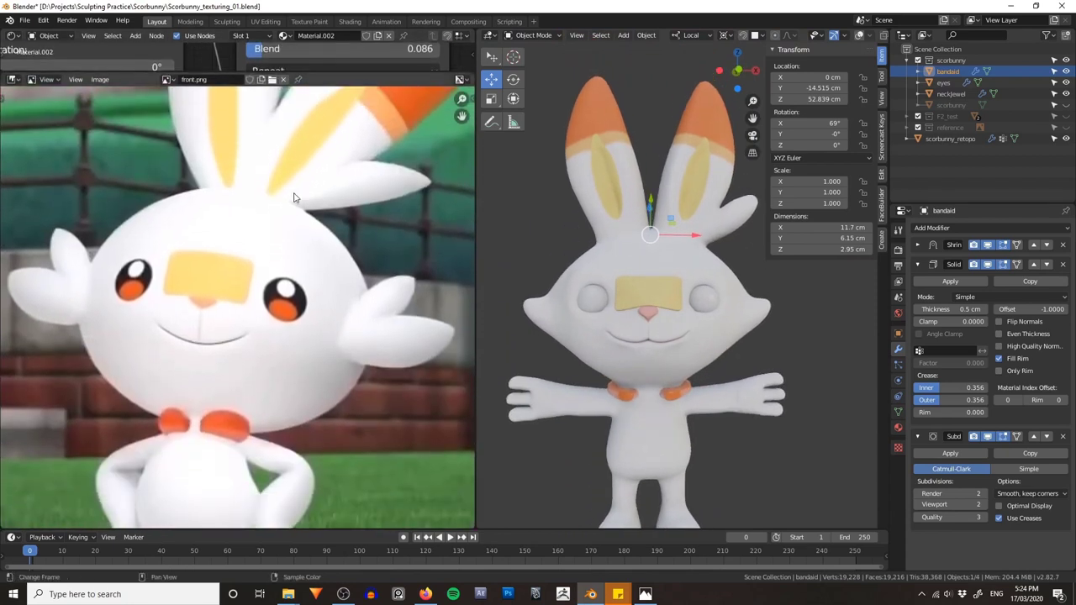
pyautogui.moveTo(293, 193); pyautogui.dragTo(310, 205, button='middle')
pyautogui.scroll(-2, 301, 307)
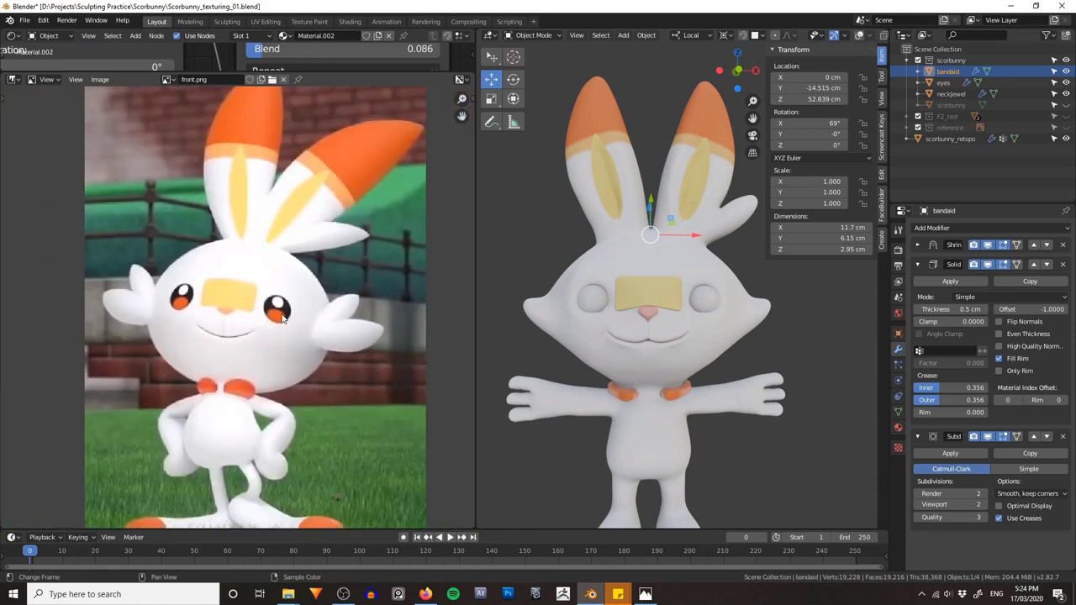
pyautogui.scroll(2, 822, 346)
pyautogui.keyDown('alt'); pyautogui.moveTo(821, 346); pyautogui.dragTo(739, 330); pyautogui.keyUp('alt')
pyautogui.moveTo(739, 335); pyautogui.dragTo(739, 338, button='middle')
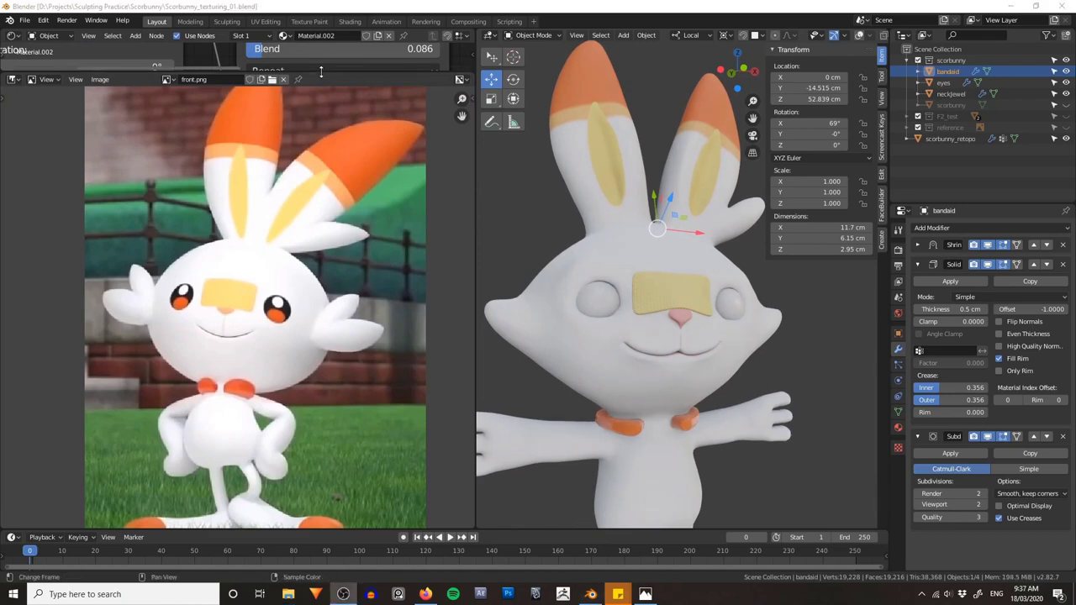
pyautogui.moveTo(340, 74); pyautogui.dragTo(340, 460)
pyautogui.scroll(-2, 341, 128)
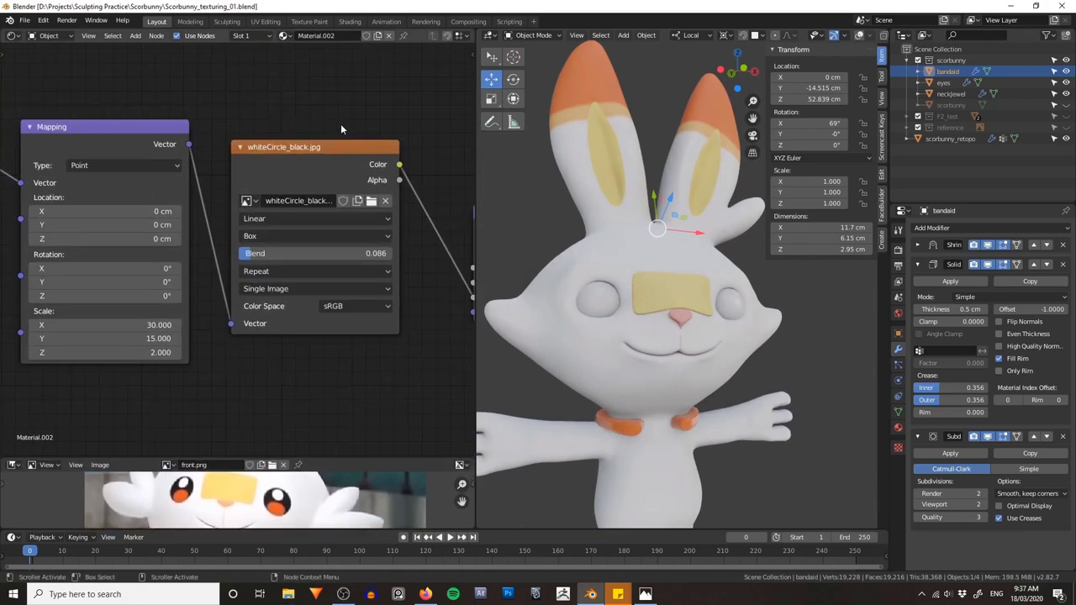
pyautogui.scroll(-2, 341, 128)
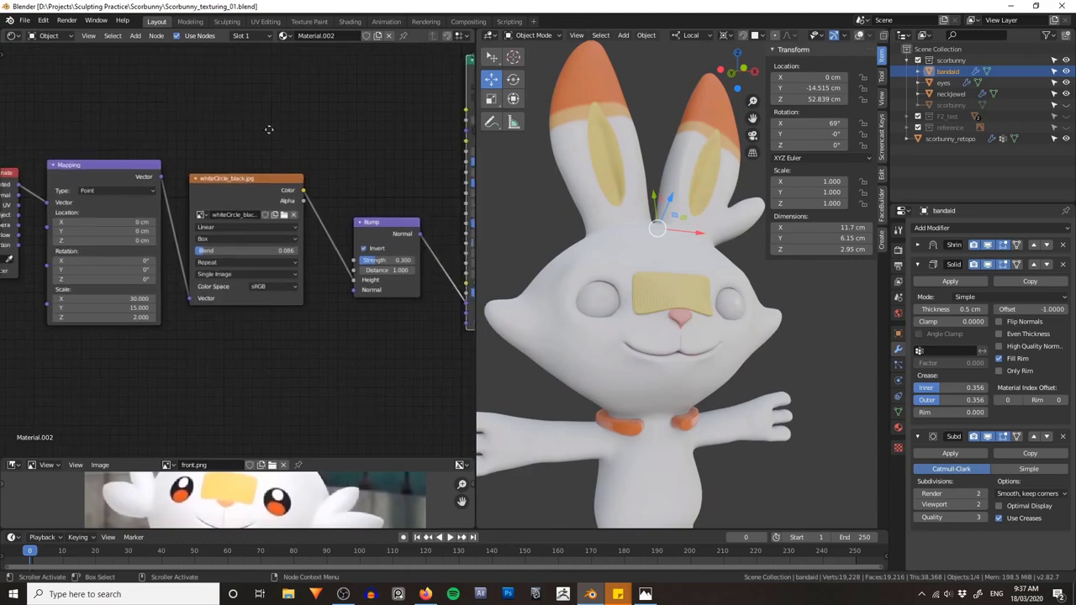
# Step: Select the eyes object, show the viewport overlays and apply the object's modifier
pyautogui.click(942, 83)
pyautogui.hotkey('shift', 'alt', 'z')
pyautogui.moveTo(708, 289); pyautogui.dragTo(713, 338, button='middle')
pyautogui.scroll(1, 659, 321)
pyautogui.click(950, 262)
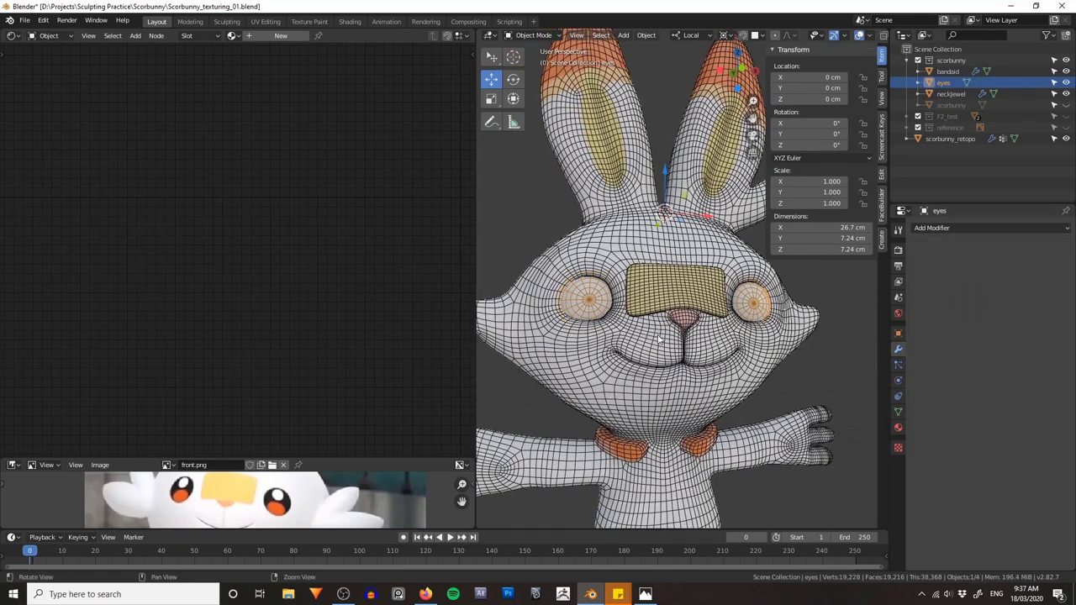
# Step: Separate the eyes mesh by loose parts so that each eye is its own object
pyautogui.press('Tab')
pyautogui.press('u')
pyautogui.click(698, 301)
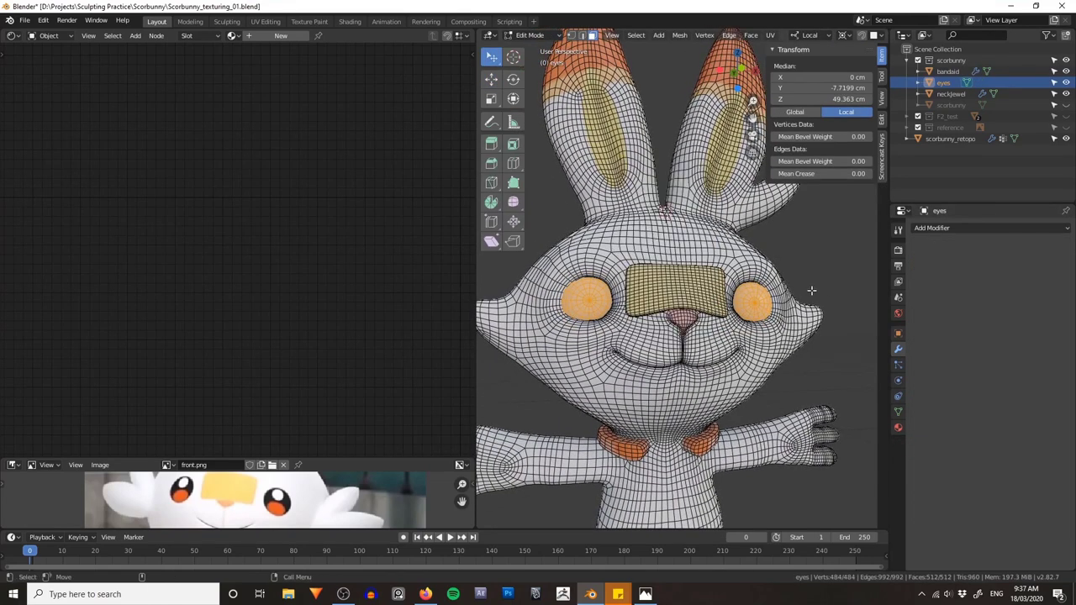
pyautogui.press('p')
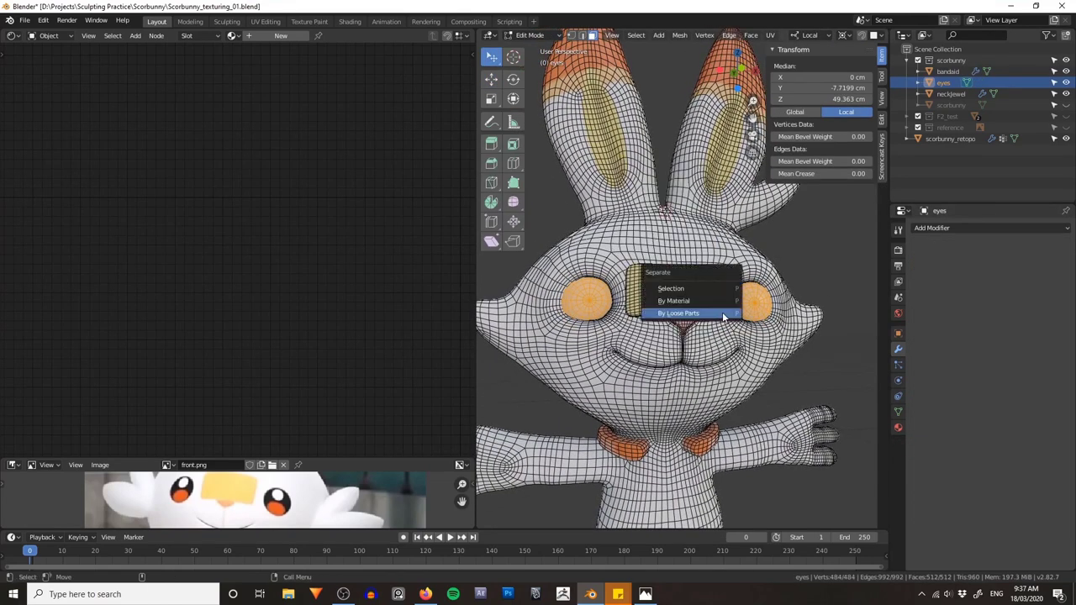
pyautogui.click(676, 313)
pyautogui.press('Tab')
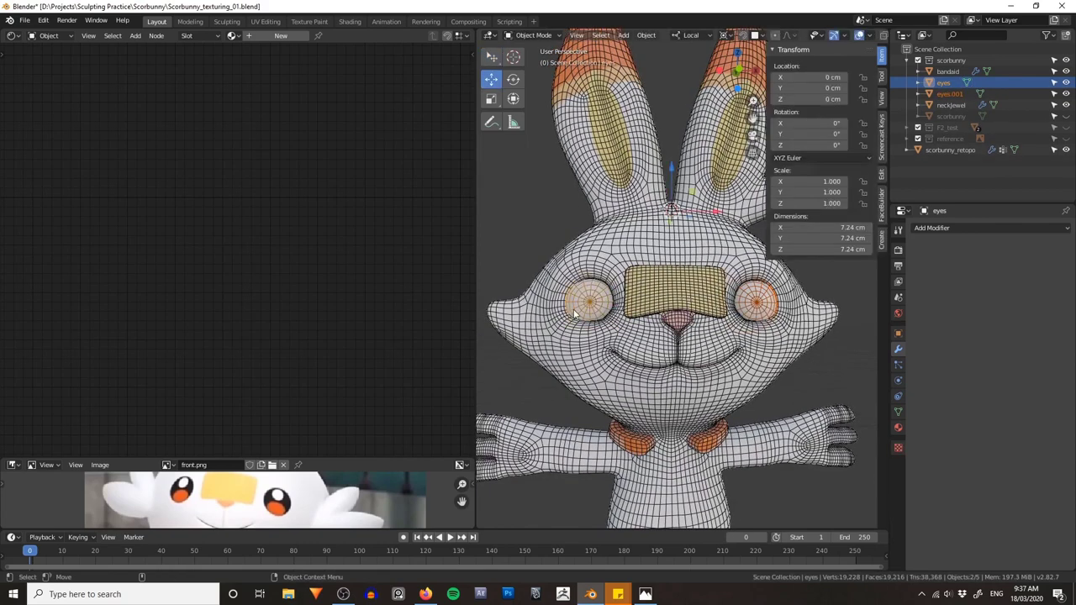
# Step: Apply all transforms to both eyes and set their origins to the center of mass (surface)
pyautogui.keyDown('shift'); pyautogui.click(760, 305); pyautogui.keyUp('shift')
pyautogui.moveTo(768, 310); pyautogui.dragTo(701, 329, button='middle')
pyautogui.hotkey('ctrl', 'a')
pyautogui.click(643, 314)
pyautogui.rightClick(614, 279)
pyautogui.moveTo(614, 279)
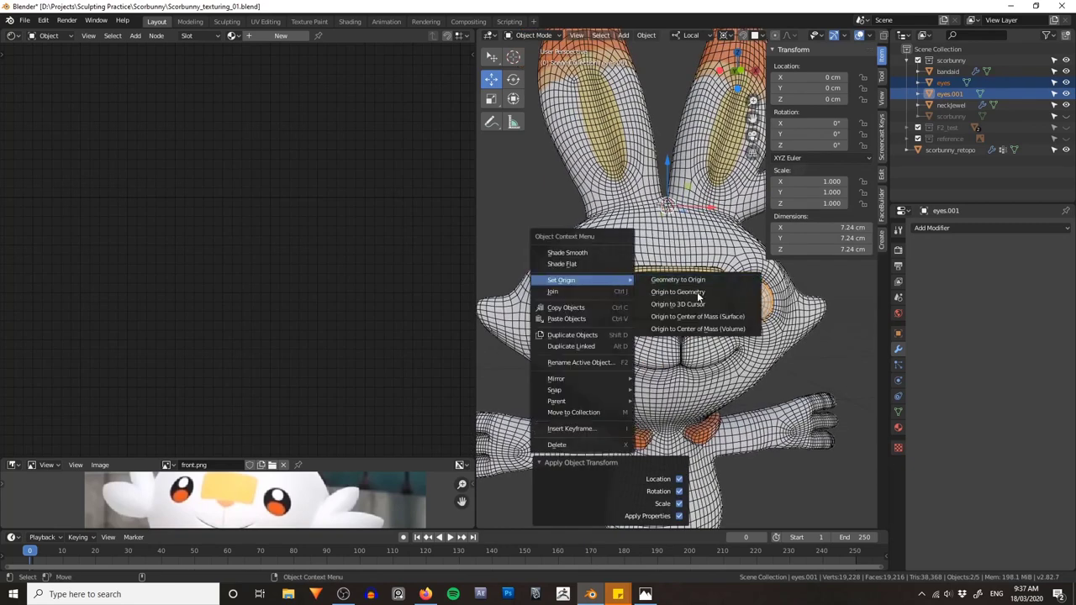
pyautogui.click(700, 319)
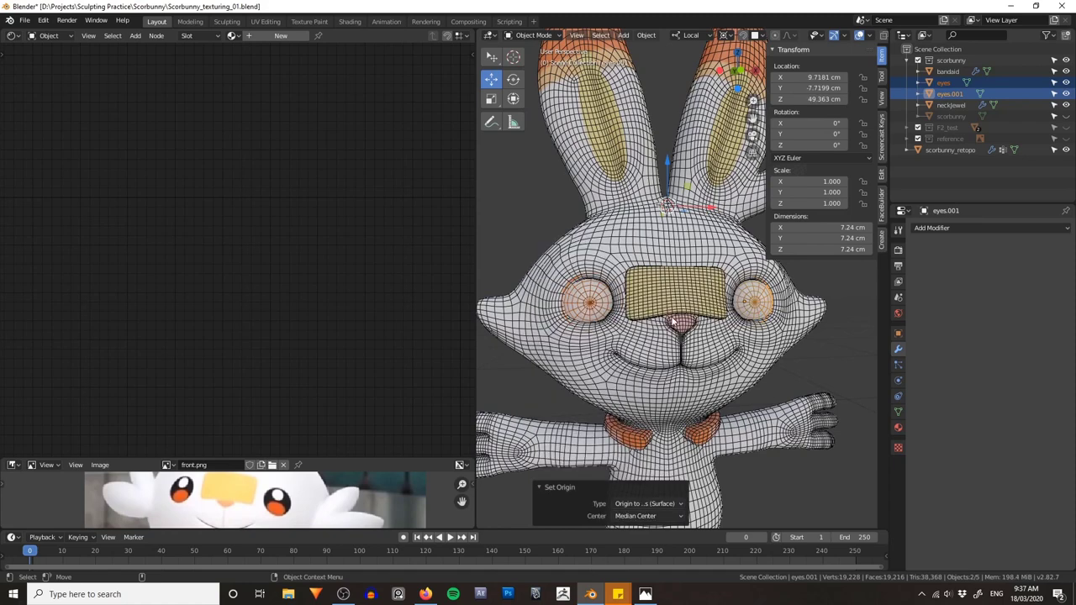
# Step: Set the pivot point to Bounding Box Center and try a free trackball rotation of the eye left of the bandaid
pyautogui.click(589, 301)
pyautogui.press('.')
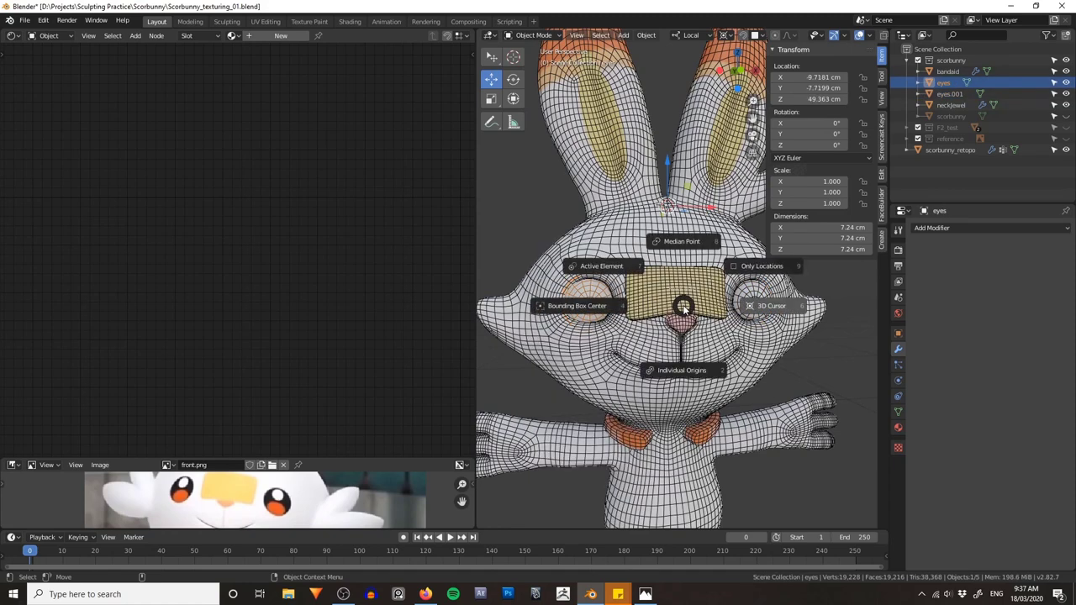
pyautogui.click(618, 328)
pyautogui.press('r')
pyautogui.press('r')
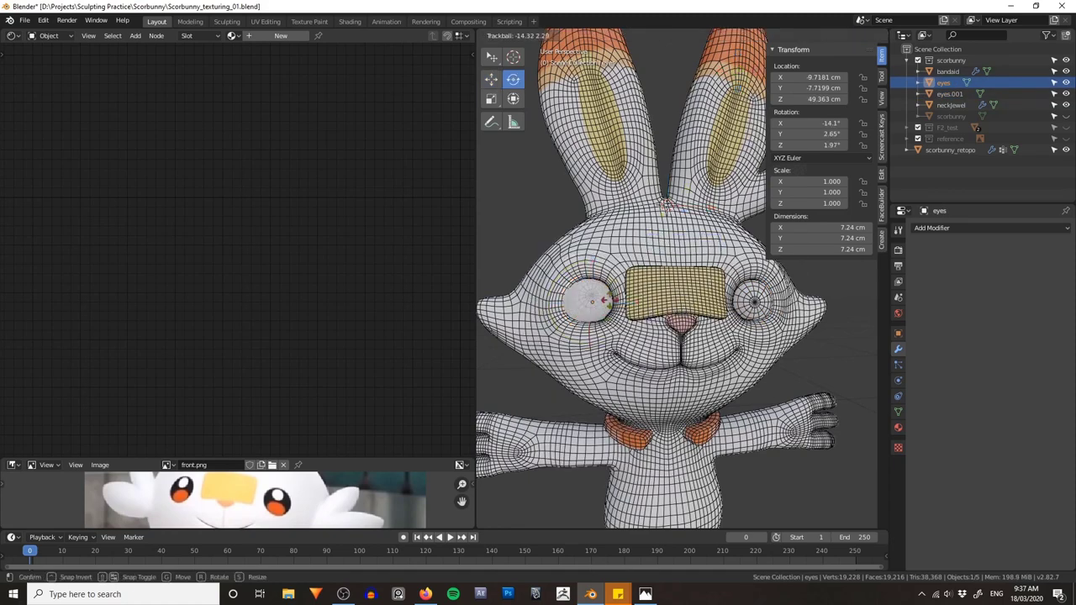
pyautogui.rightClick(599, 310)
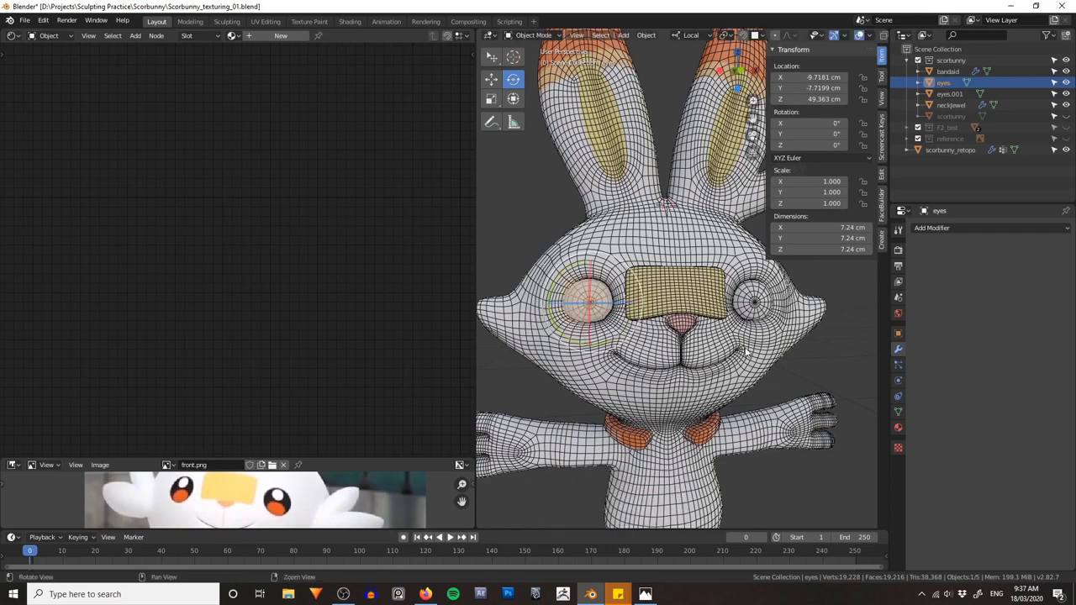
# Step: Create a new material on the eye left of the bandaid and link it to the other eye
pyautogui.moveTo(725, 343); pyautogui.dragTo(766, 354, button='middle')
pyautogui.click(989, 275)
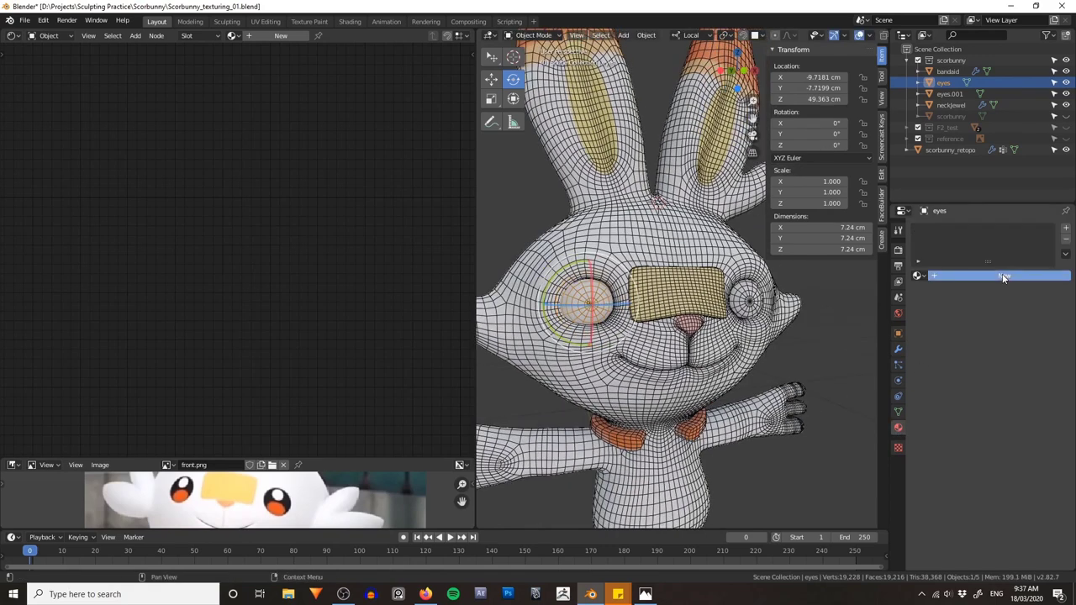
pyautogui.press('Home')
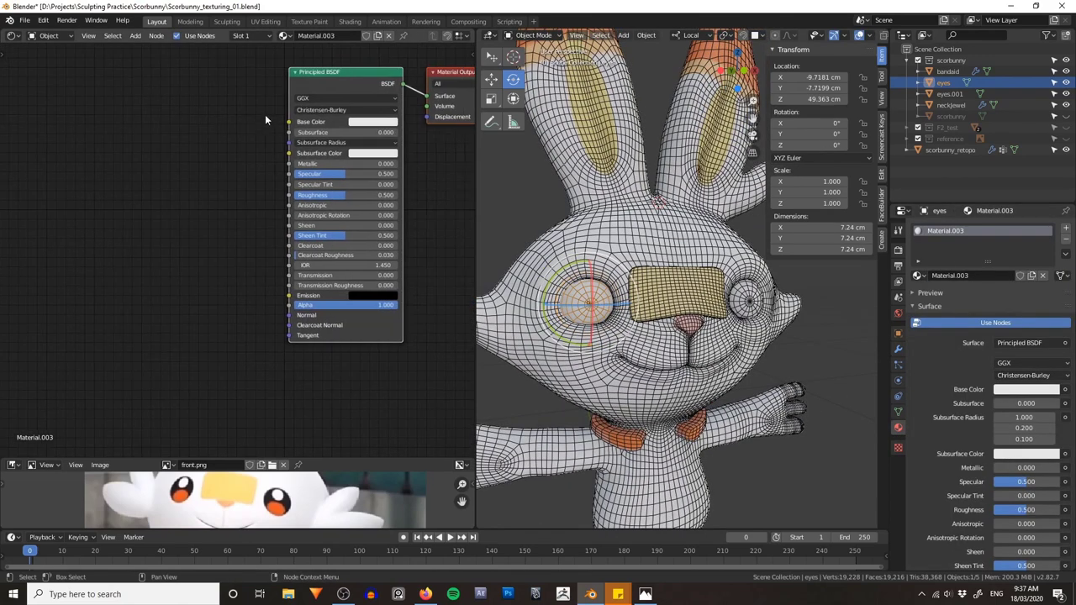
pyautogui.click(580, 305)
pyautogui.keyDown('shift'); pyautogui.click(580, 304); pyautogui.keyUp('shift')
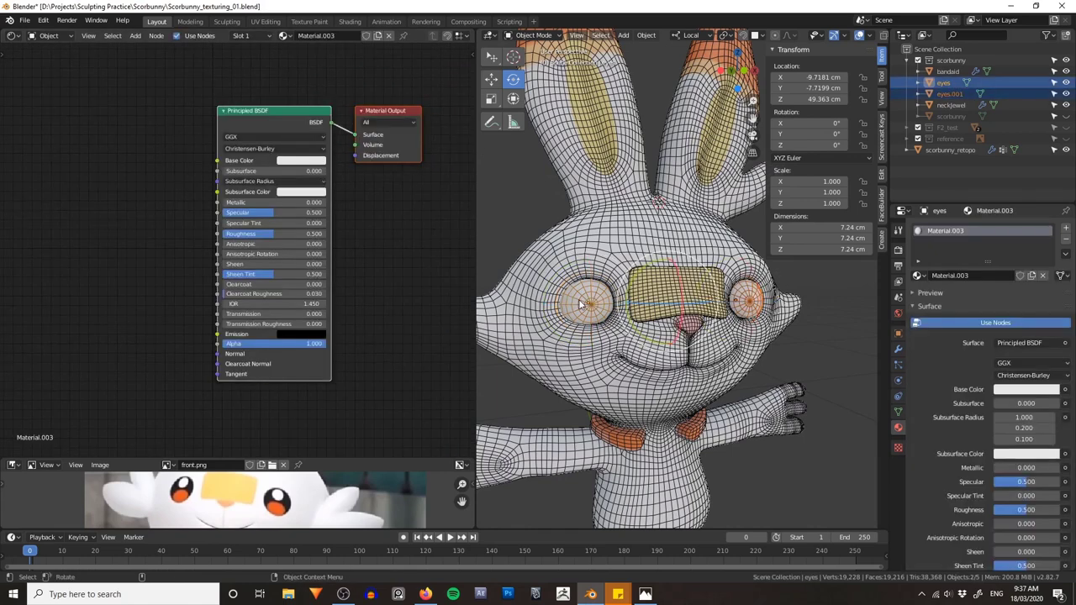
pyautogui.hotkey('ctrl', 'l')
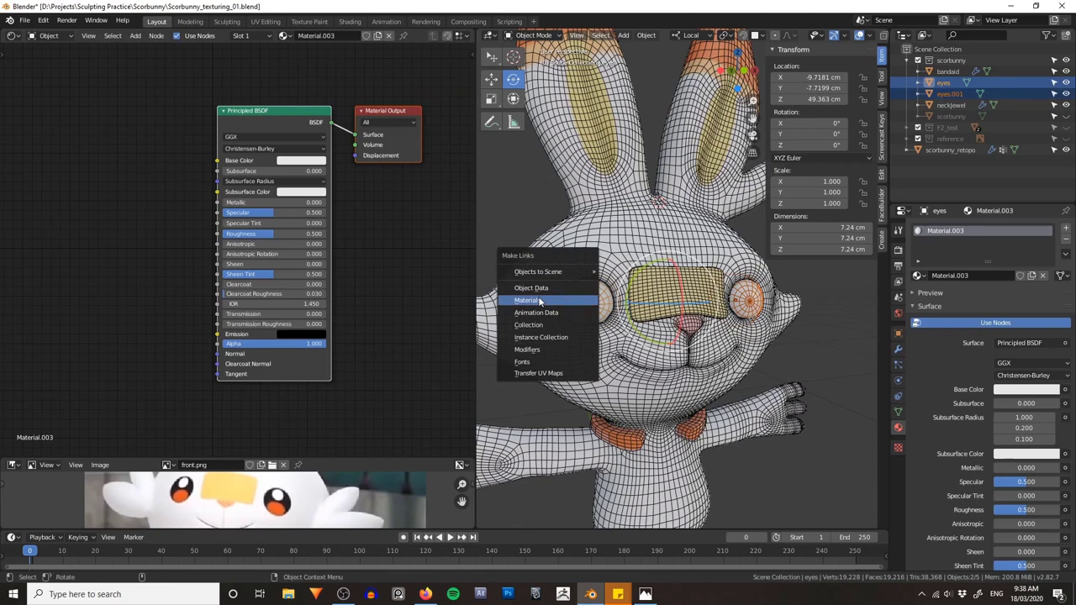
pyautogui.click(540, 301)
# Step: Darken the eye material's base color to a mid grey
pyautogui.click(301, 160)
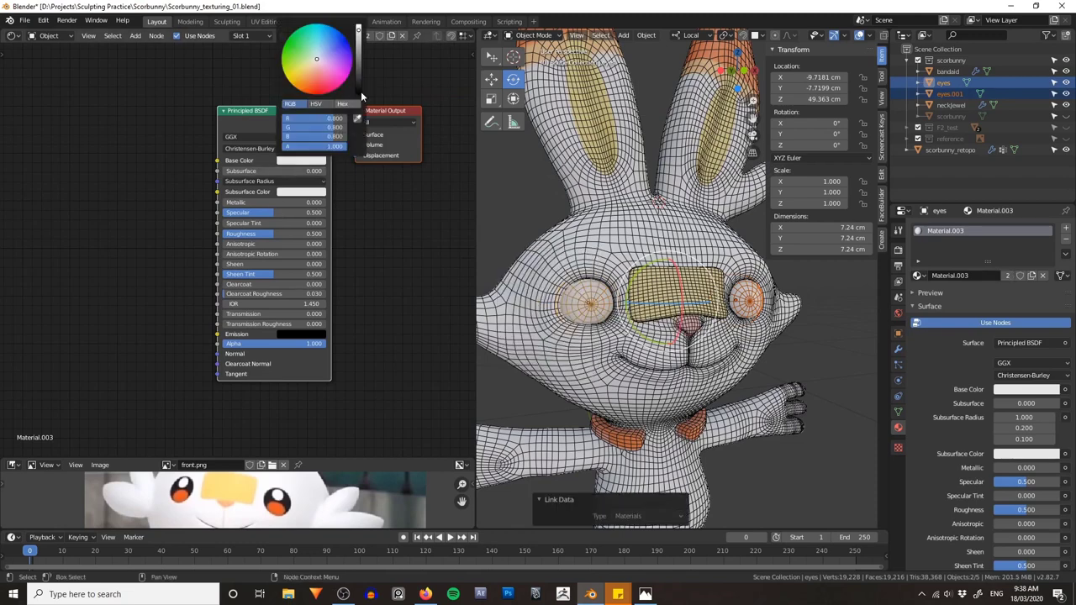
pyautogui.moveTo(359, 90); pyautogui.dragTo(359, 64)
pyautogui.click(424, 281)
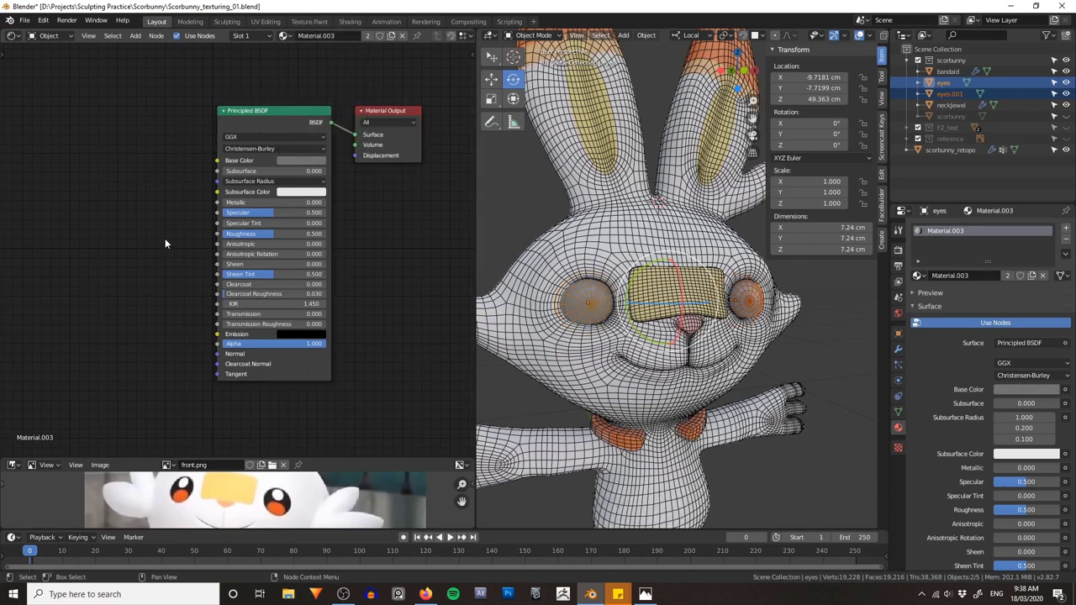
# Step: Add a Gradient Texture node ahead of the eye material's Principled BSDF
pyautogui.moveTo(113, 236); pyautogui.dragTo(176, 239, button='middle')
pyautogui.hotkey('shift', 'a')
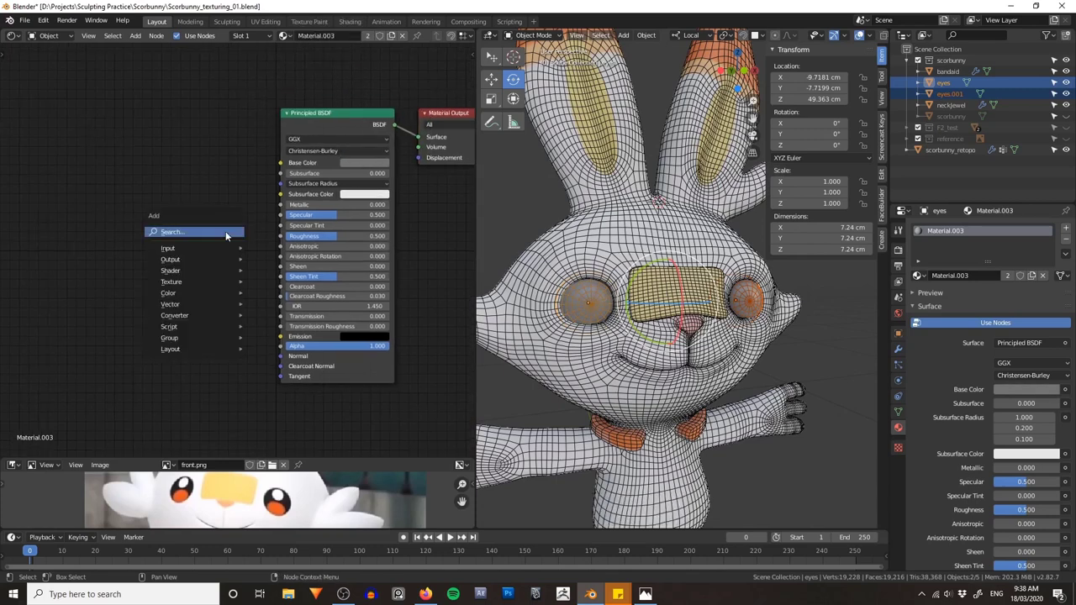
pyautogui.write('gradient')
pyautogui.press('Return')
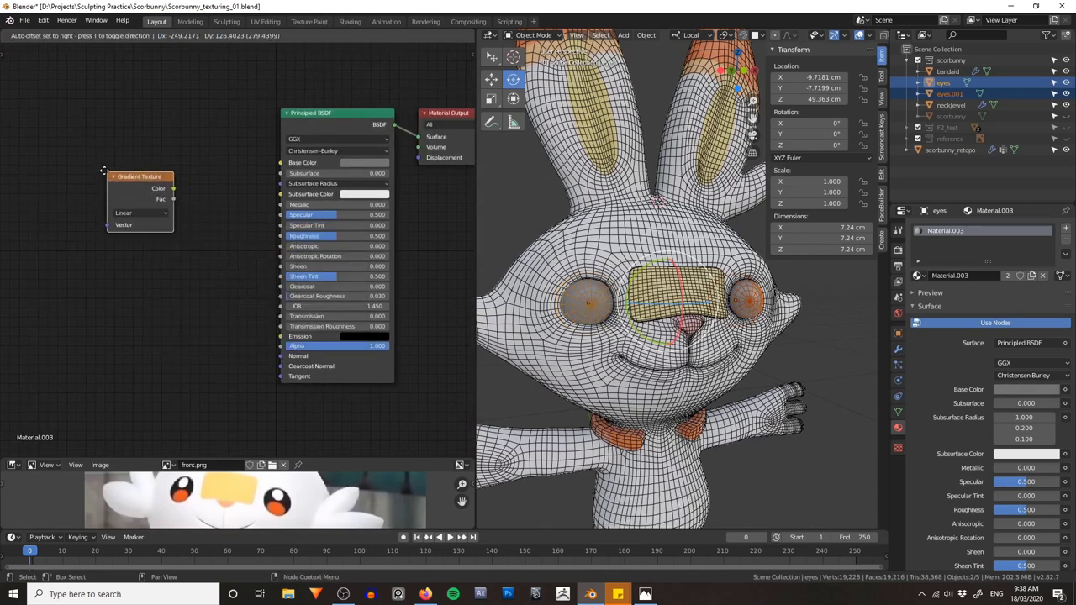
pyautogui.click(93, 168)
pyautogui.moveTo(132, 169); pyautogui.dragTo(329, 186, button='middle')
pyautogui.moveTo(316, 195); pyautogui.dragTo(278, 197)
pyautogui.moveTo(354, 181); pyautogui.dragTo(266, 175, button='middle')
# Step: Add a ColorRamp node between the Gradient Texture and the Principled BSDF, and space the nodes apart
pyautogui.hotkey('shift', 'a')
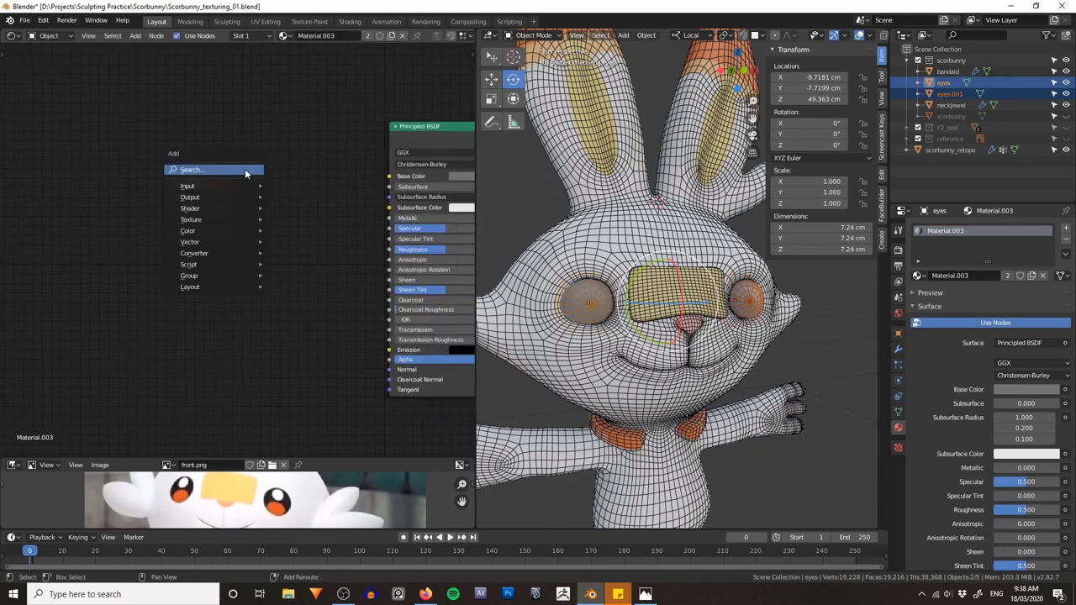
pyautogui.write('color ramp')
pyautogui.press('Return')
pyautogui.click(249, 174)
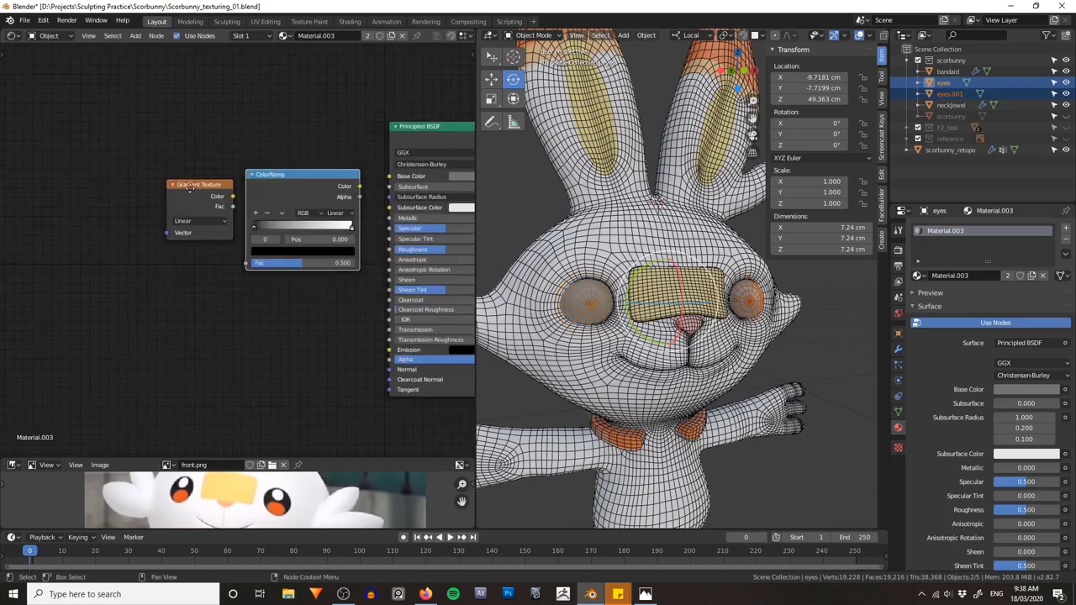
pyautogui.moveTo(190, 188); pyautogui.dragTo(127, 182)
pyautogui.moveTo(272, 175); pyautogui.dragTo(231, 159)
pyautogui.moveTo(224, 138); pyautogui.dragTo(307, 143, button='middle')
pyautogui.click(267, 127)
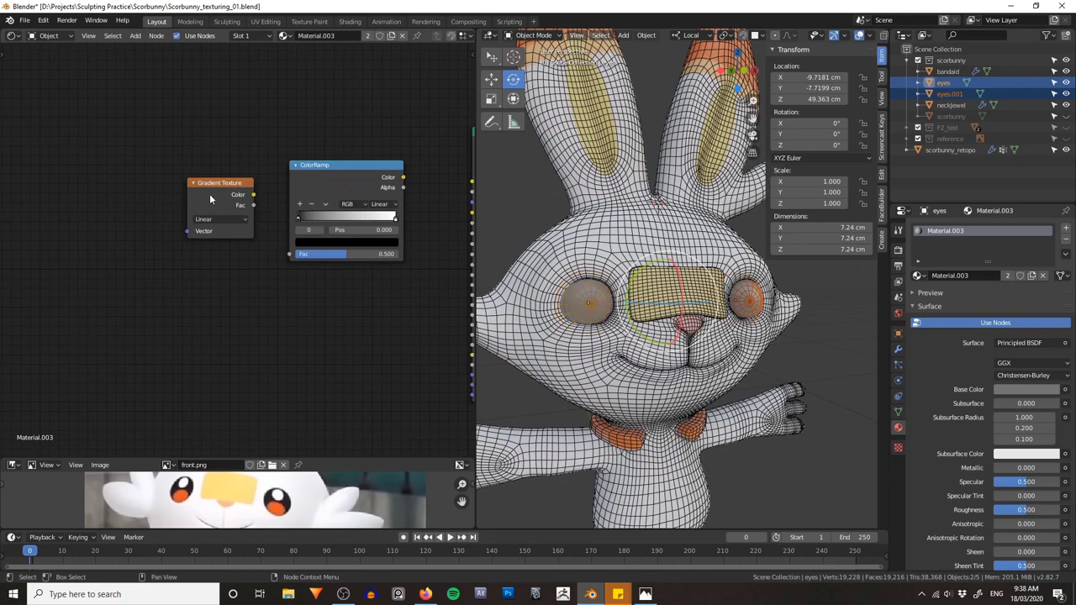
# Step: Add Mapping and Texture Coordinate nodes using UV to drive the Gradient Texture, and link its Color to the ColorRamp's Fac
pyautogui.keyDown('ctrl'); pyautogui.hscroll(-4, 286, 136); pyautogui.keyUp('ctrl')
pyautogui.hotkey('ctrl', 't')
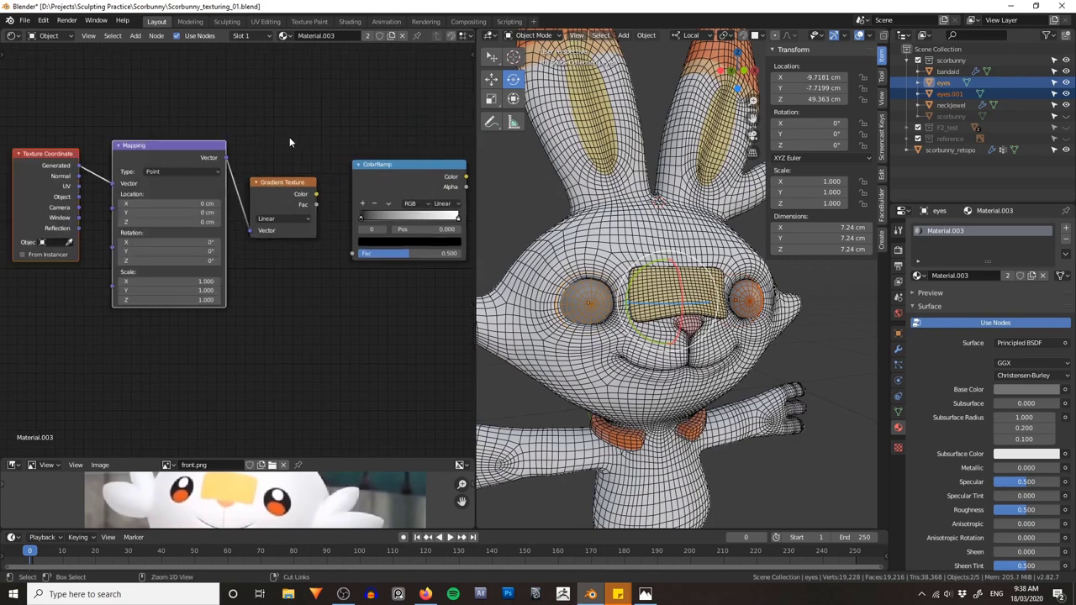
pyautogui.keyDown('ctrl'); pyautogui.hscroll(-5, 289, 137); pyautogui.keyUp('ctrl')
pyautogui.moveTo(163, 181); pyautogui.dragTo(195, 181)
pyautogui.keyDown('ctrl'); pyautogui.hscroll(5, 214, 178); pyautogui.keyUp('ctrl')
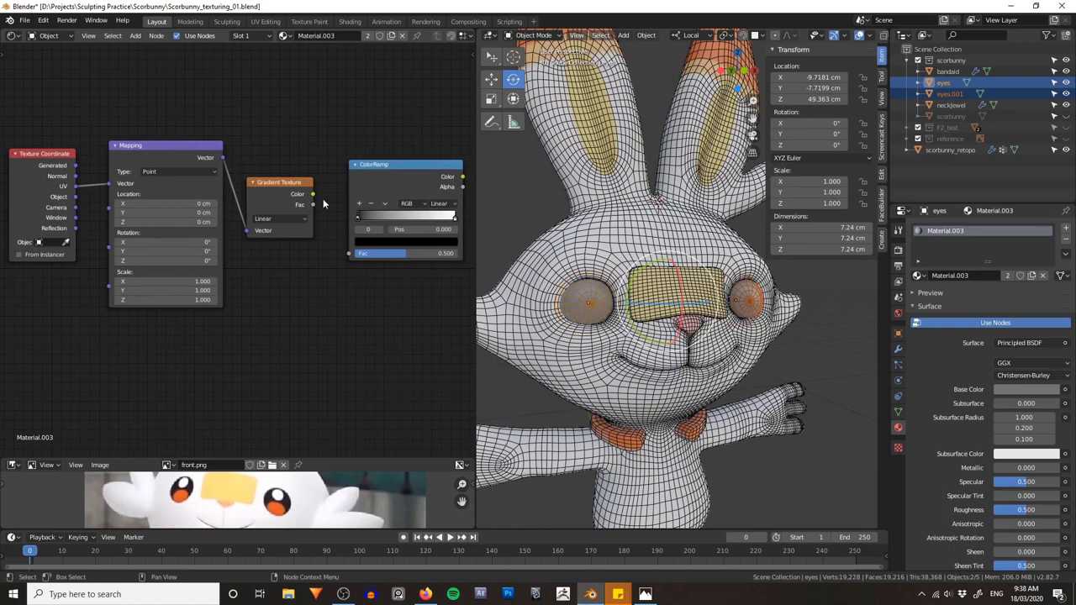
pyautogui.moveTo(323, 203); pyautogui.dragTo(349, 254)
pyautogui.moveTo(370, 252); pyautogui.dragTo(355, 257, button='middle')
# Step: Unwrap the eye left of the bandaid with Project from View (Bounds) from the front view
pyautogui.moveTo(493, 220); pyautogui.dragTo(624, 203, button='middle')
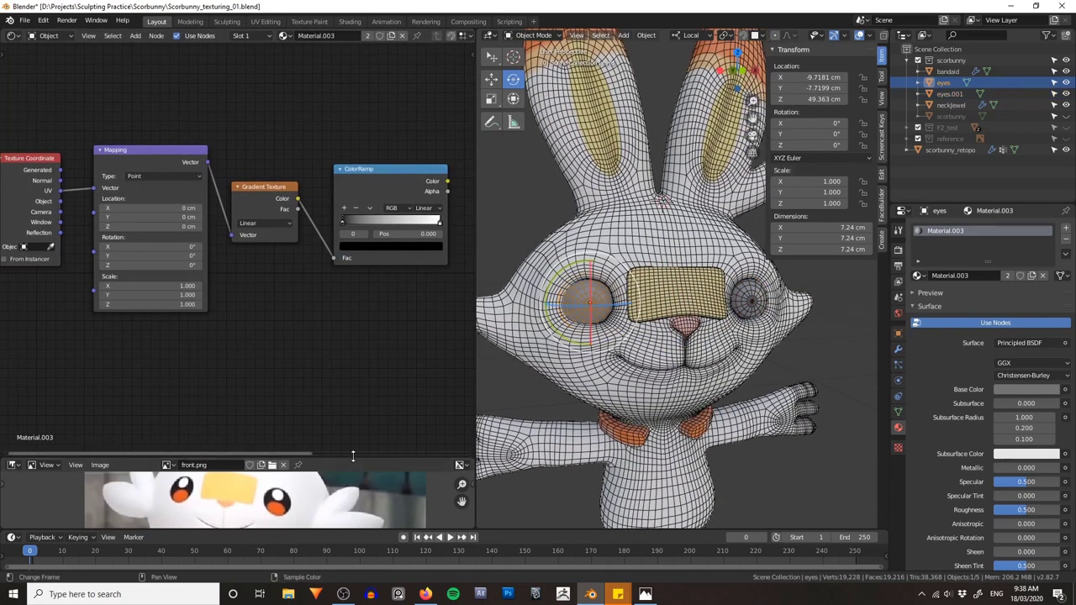
pyautogui.hotkey('ctrl', 'Tab')
pyautogui.click(683, 280)
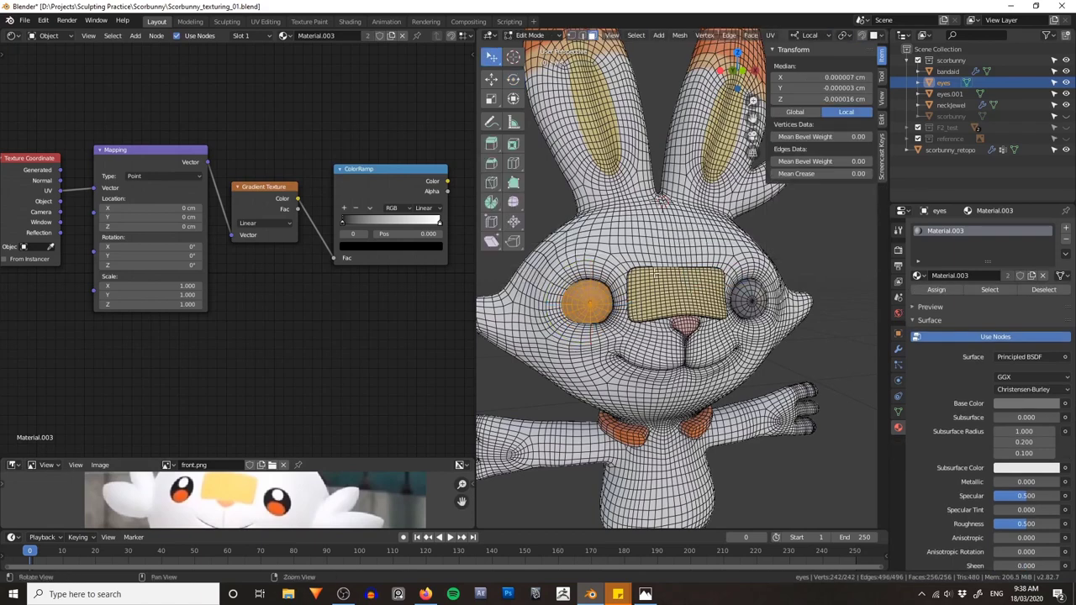
pyautogui.moveTo(656, 274); pyautogui.dragTo(649, 269, button='middle')
pyautogui.press('`')
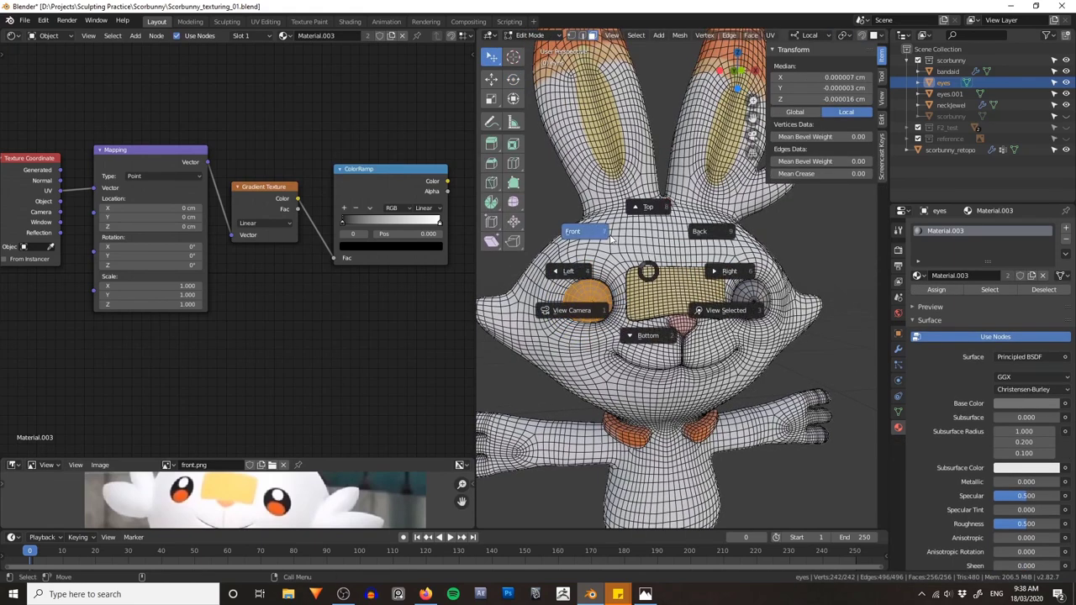
pyautogui.click(627, 252)
pyautogui.press('u')
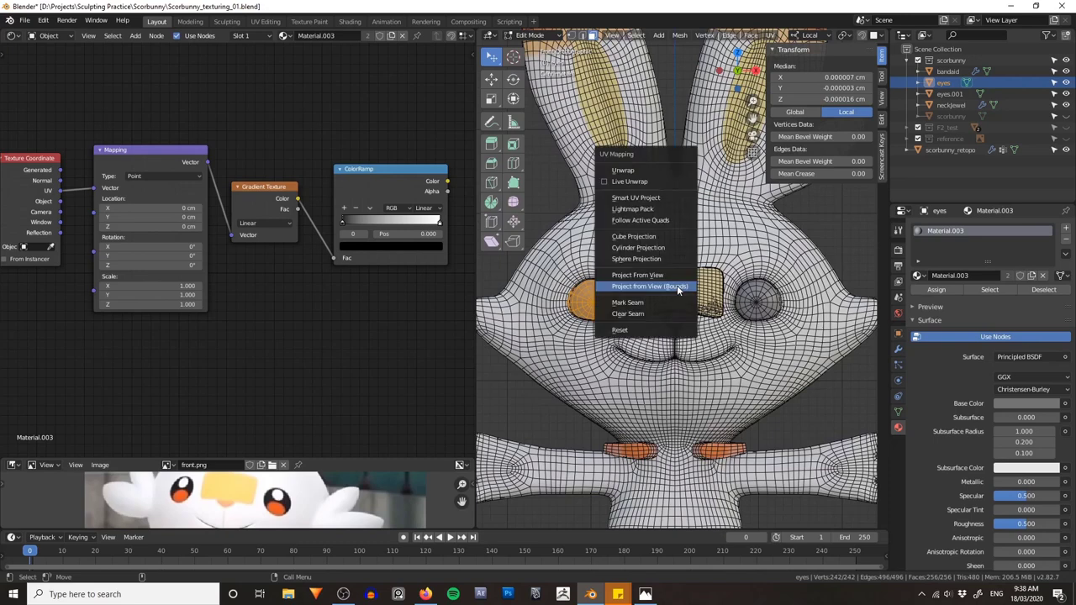
pyautogui.click(684, 290)
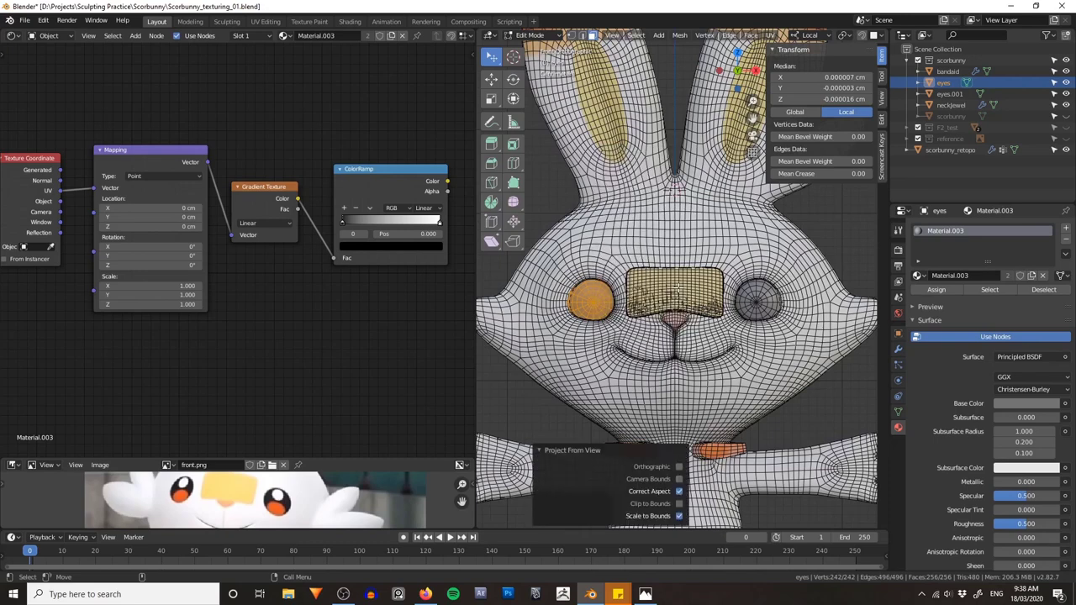
# Step: Unwrap the eye right of the bandaid with the same front-view projection scaled to bounds
pyautogui.hotkey('ctrl', 'Tab')
pyautogui.click(639, 290)
pyautogui.click(750, 298)
pyautogui.press('Tab')
pyautogui.press('a')
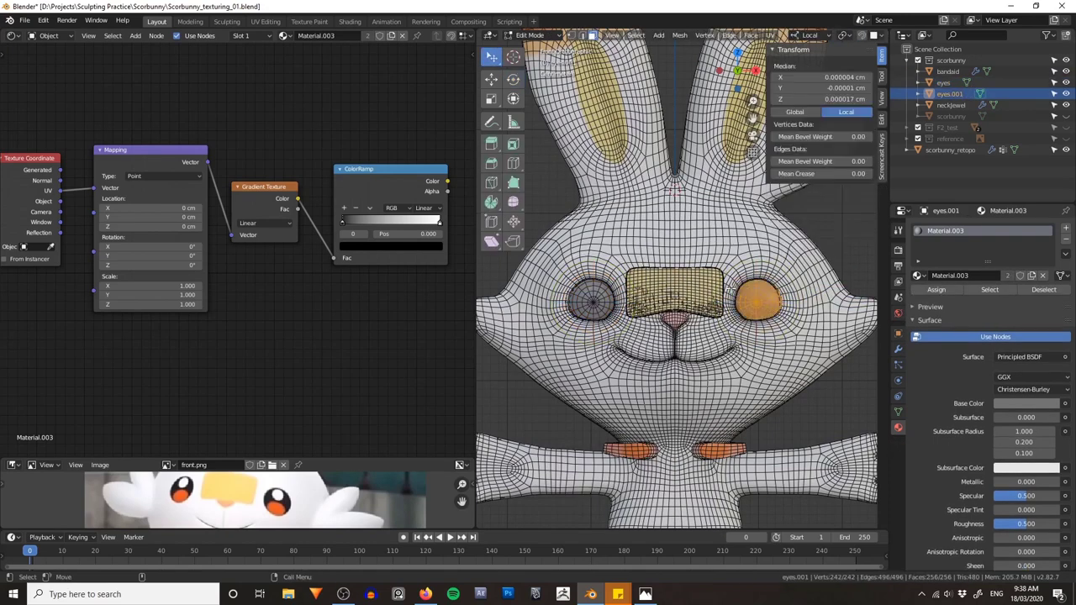
pyautogui.press('u')
pyautogui.click(697, 413)
pyautogui.press('Tab')
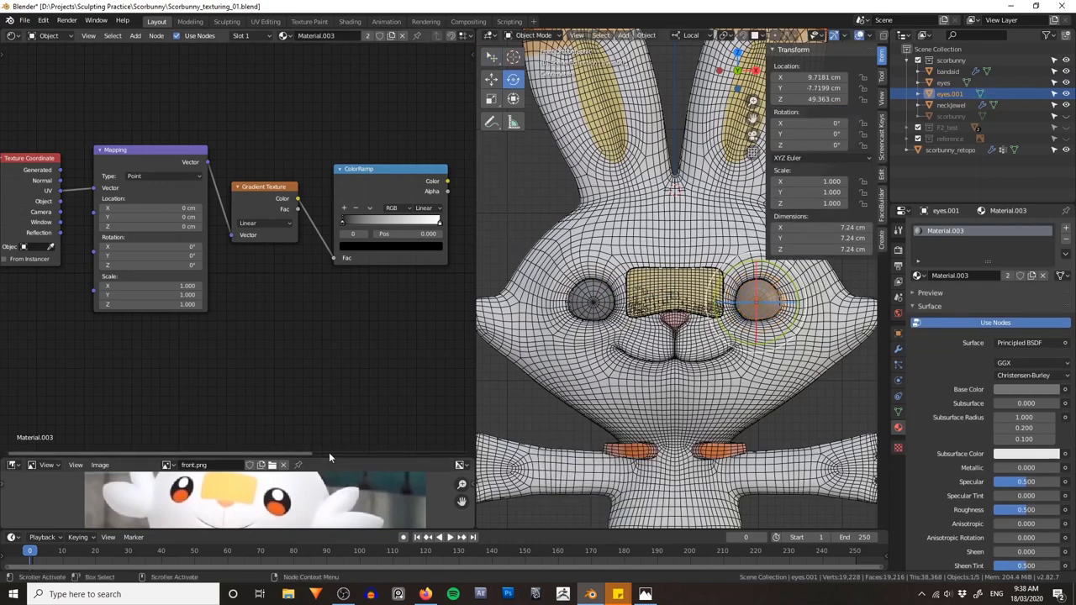
# Step: Enlarge the front.png reference area, switch it to the UV Editor and check the eye's UV layout before leaving mesh editing
pyautogui.moveTo(329, 457); pyautogui.dragTo(329, 255)
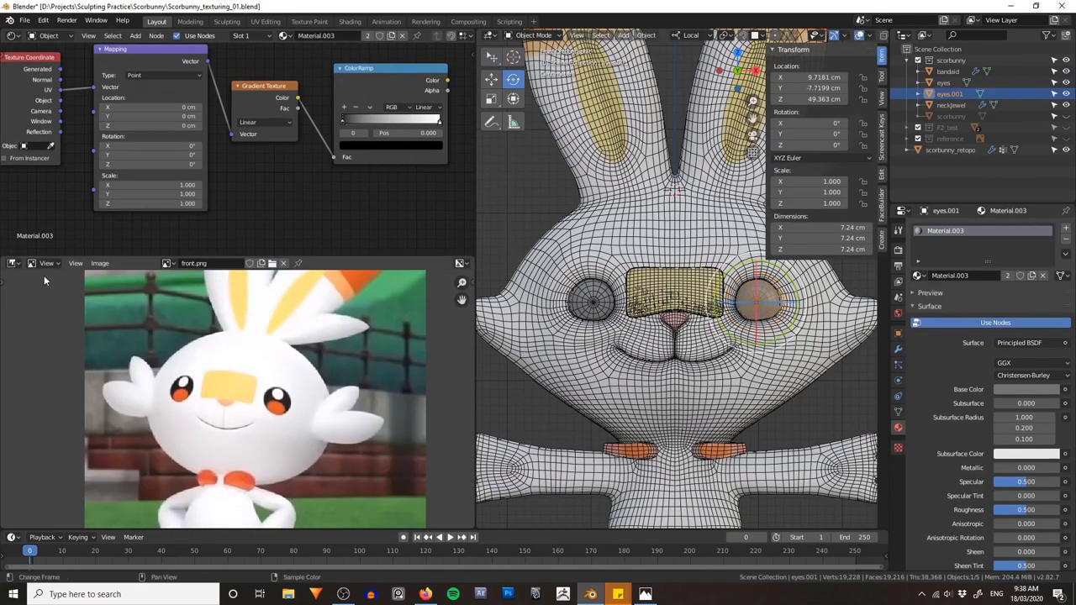
pyautogui.press('Tab')
pyautogui.click(12, 263)
pyautogui.click(35, 330)
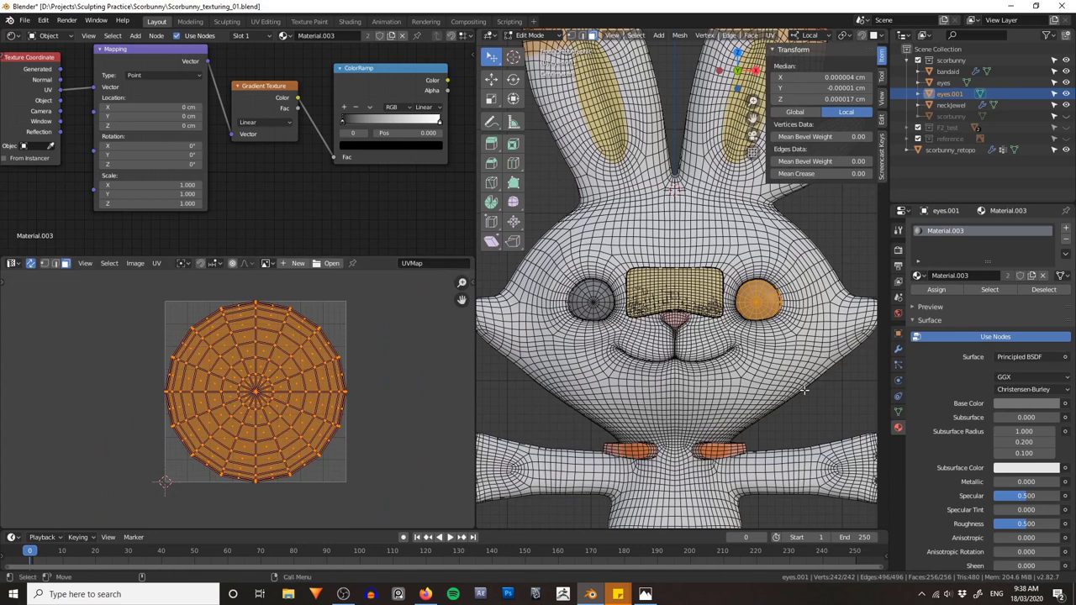
pyautogui.hotkey('ctrl', 'Tab')
pyautogui.click(644, 318)
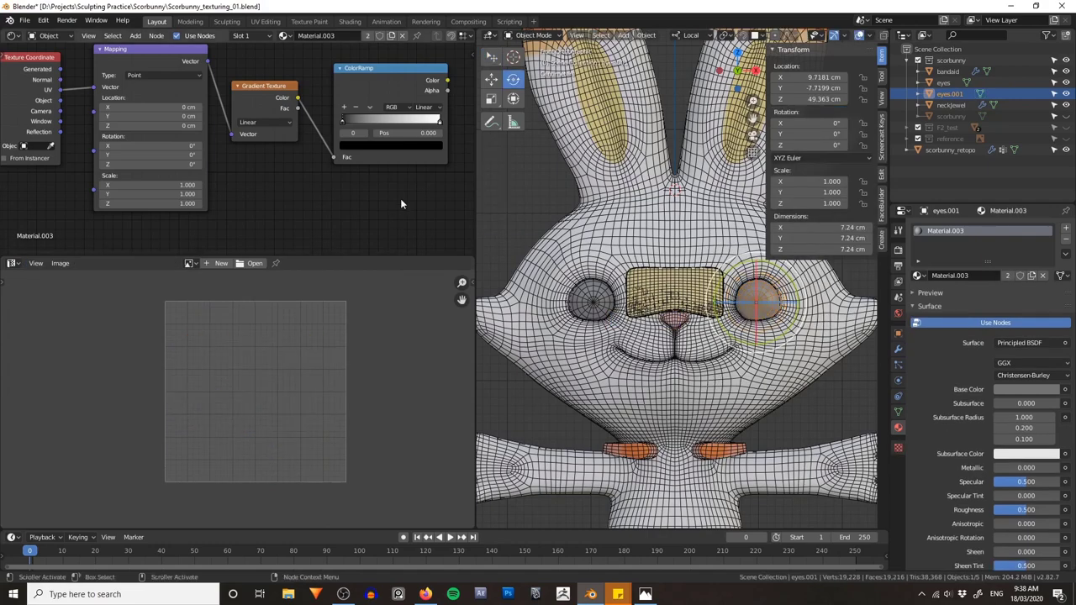
# Step: Preview the ColorRamp output directly on the eyes and move its black stop to position 0.414
pyautogui.moveTo(356, 133); pyautogui.dragTo(323, 157, button='middle')
pyautogui.moveTo(383, 114); pyautogui.dragTo(230, 124, button='middle')
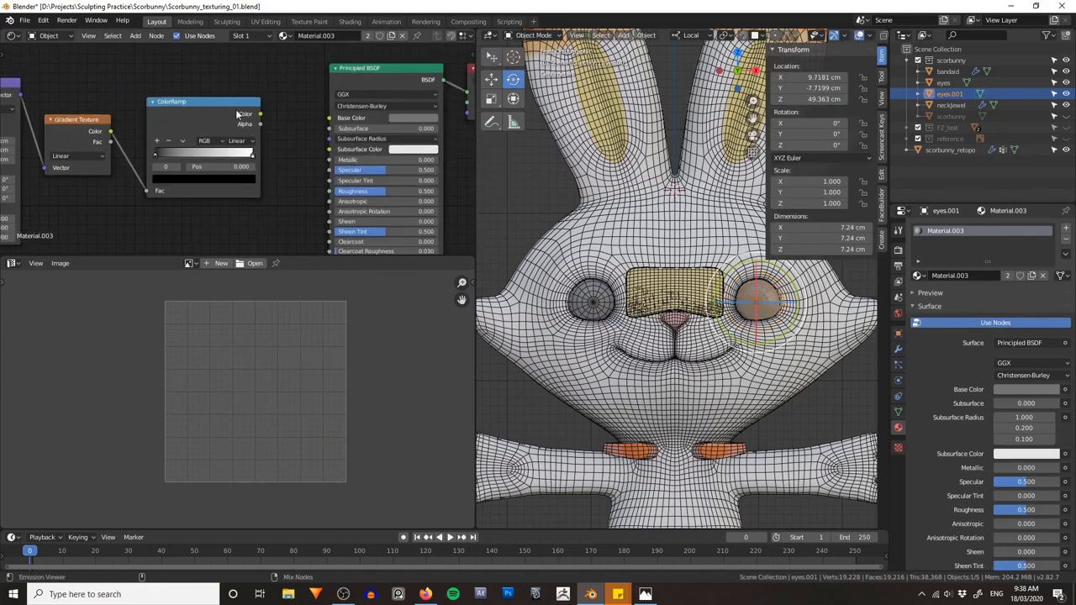
pyautogui.keyDown('ctrl'); pyautogui.keyDown('shift'); pyautogui.click(235, 109); pyautogui.keyUp('shift'); pyautogui.keyUp('ctrl')
pyautogui.moveTo(601, 250); pyautogui.dragTo(639, 252, button='middle')
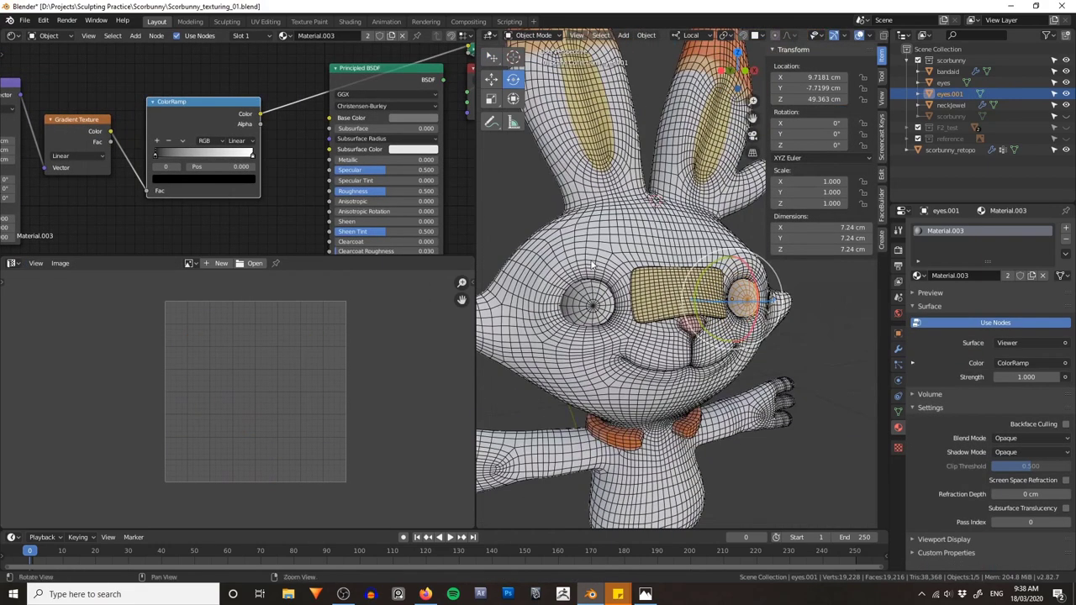
pyautogui.moveTo(159, 153); pyautogui.dragTo(199, 151)
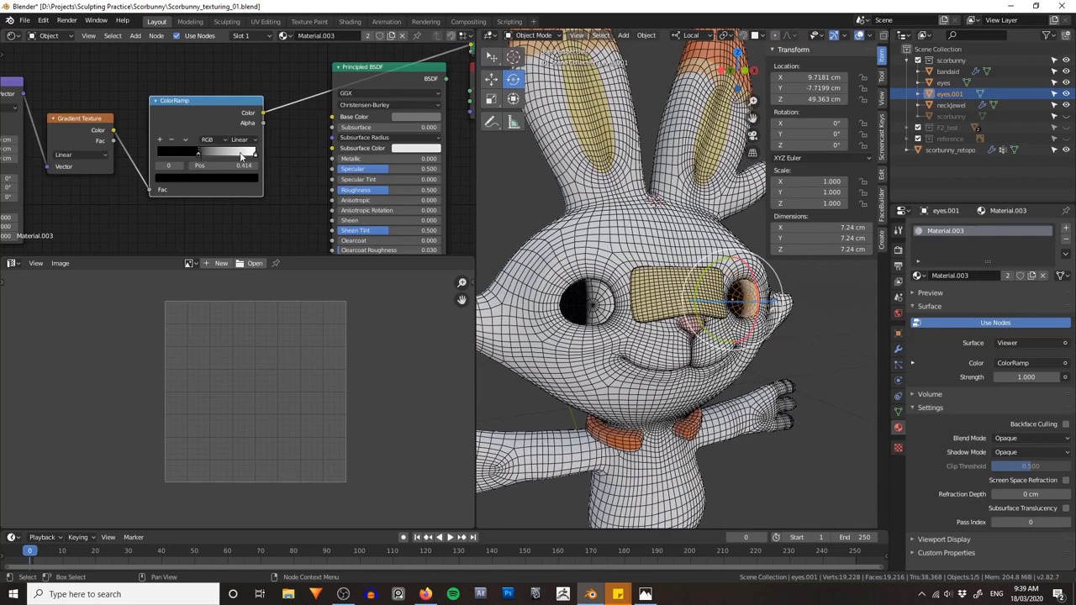
pyautogui.moveTo(647, 253); pyautogui.dragTo(617, 252, button='middle')
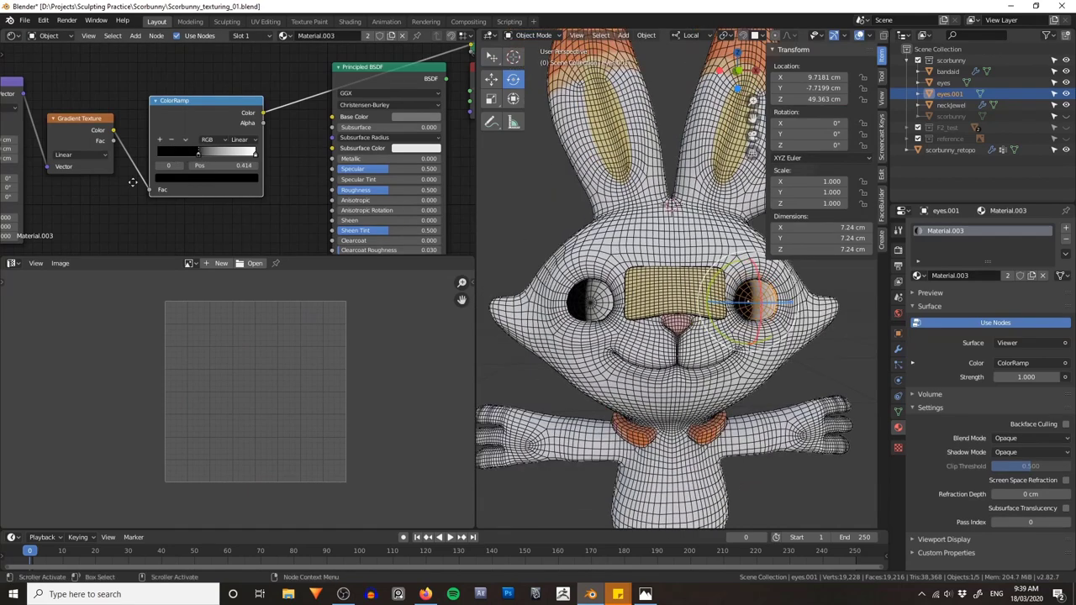
# Step: Change the Gradient Texture type to Spherical and move the ColorRamp's black stop to position 0.295
pyautogui.moveTo(53, 149); pyautogui.dragTo(185, 151, button='middle')
pyautogui.scroll(5, 185, 151)
pyautogui.click(225, 160)
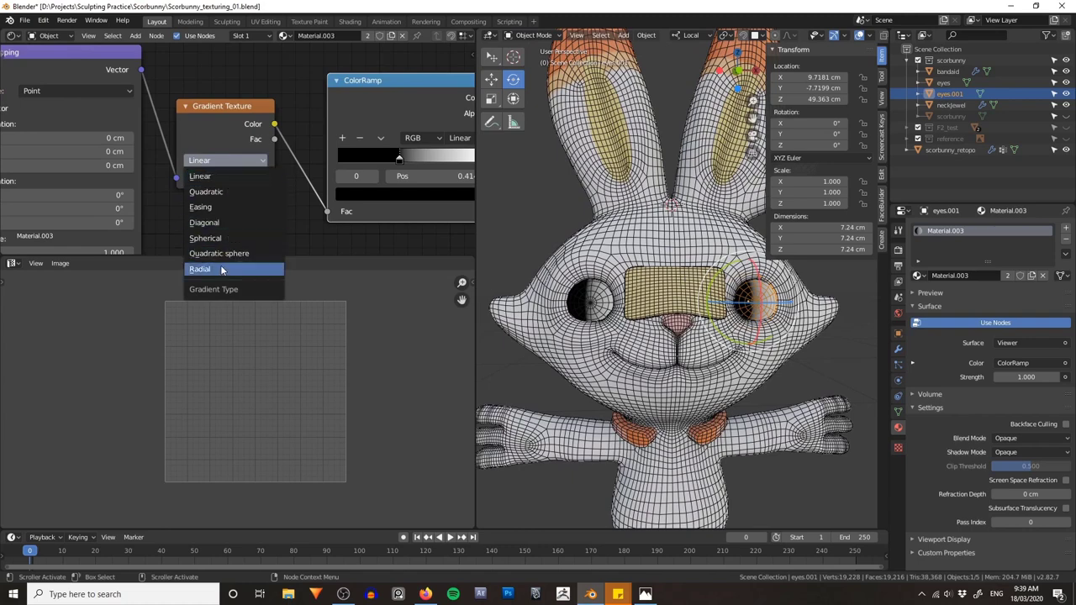
pyautogui.click(209, 238)
pyautogui.moveTo(418, 217); pyautogui.dragTo(320, 217, button='middle')
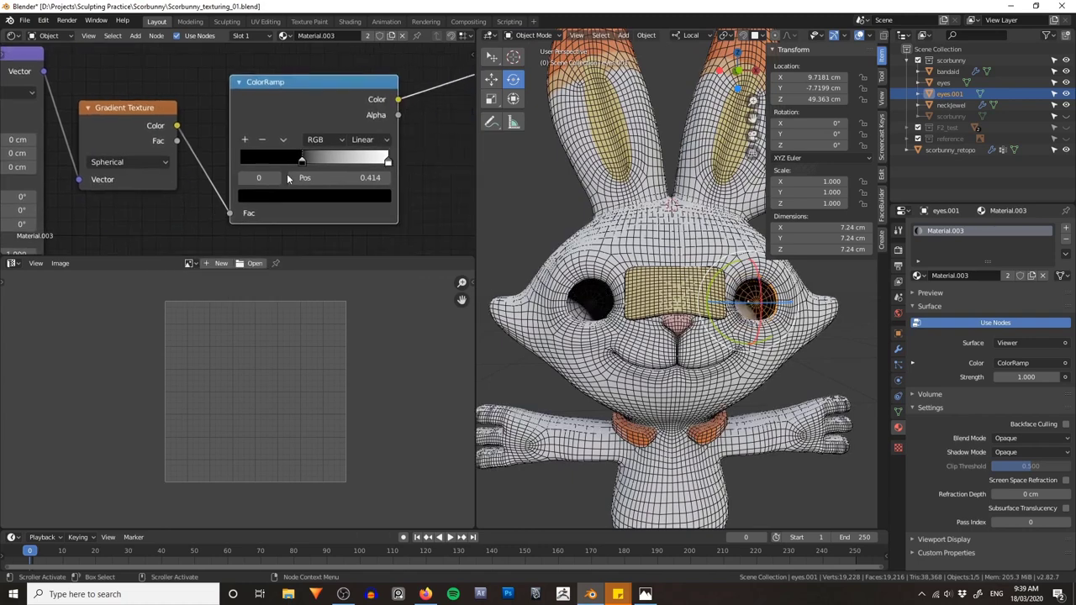
pyautogui.moveTo(302, 160)
pyautogui.mouseDown()
pyautogui.moveTo(286, 159)
pyautogui.moveTo(313, 164)
pyautogui.moveTo(232, 163)
pyautogui.moveTo(312, 163)
pyautogui.moveTo(284, 164)
pyautogui.mouseUp()
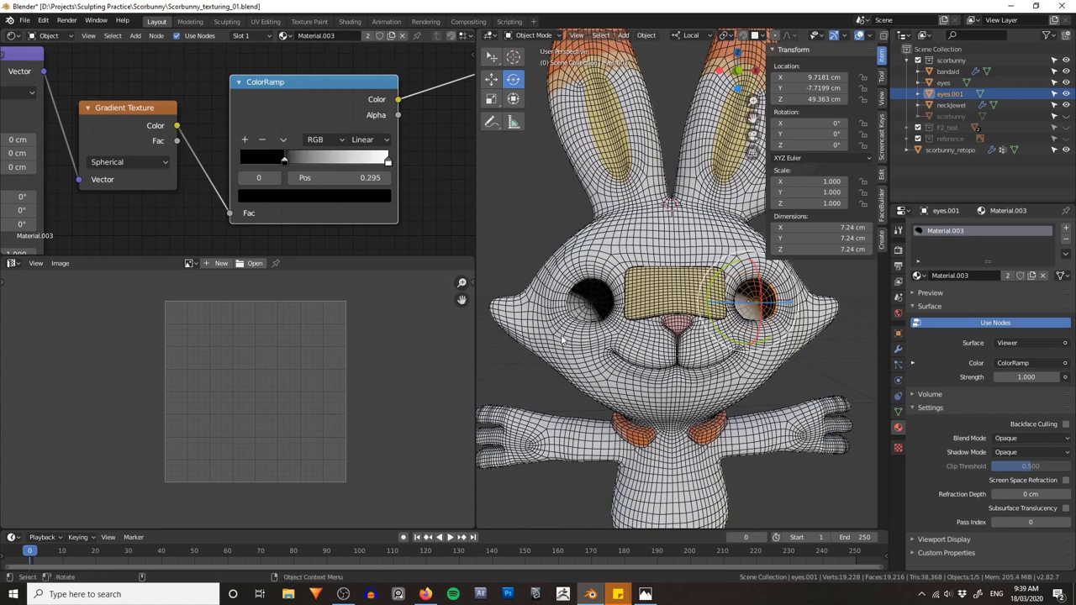
# Step: Centre the spherical gradient on the eyes by setting the Mapping node's X and Y location to -50 cm
pyautogui.moveTo(195, 75); pyautogui.dragTo(333, 87, button='middle')
pyautogui.scroll(-4, 311, 109)
pyautogui.moveTo(559, 295); pyautogui.dragTo(607, 332, button='middle')
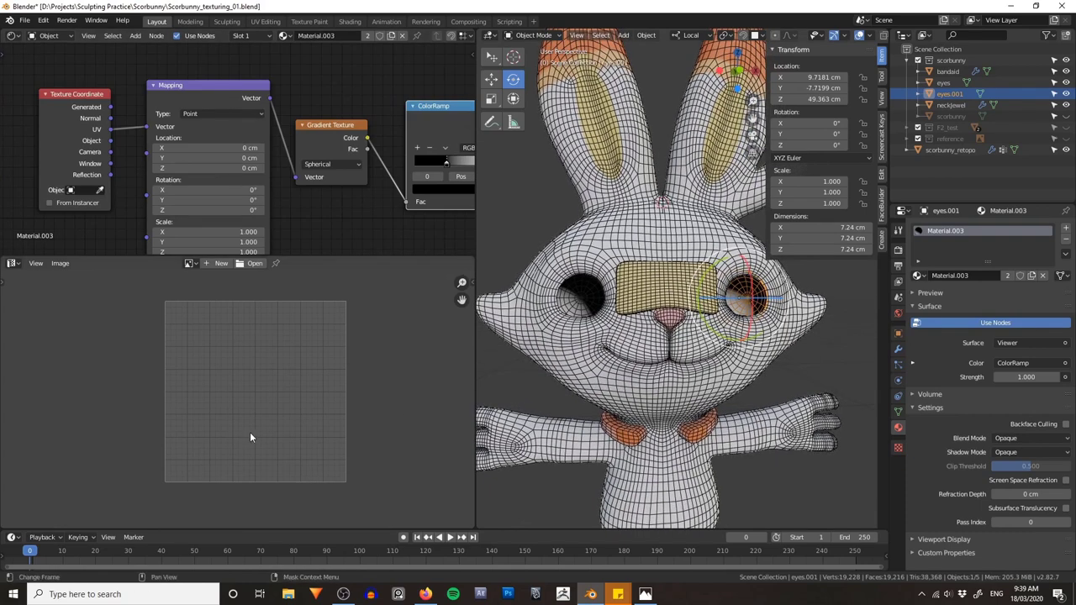
pyautogui.moveTo(249, 433); pyautogui.dragTo(267, 411, button='middle')
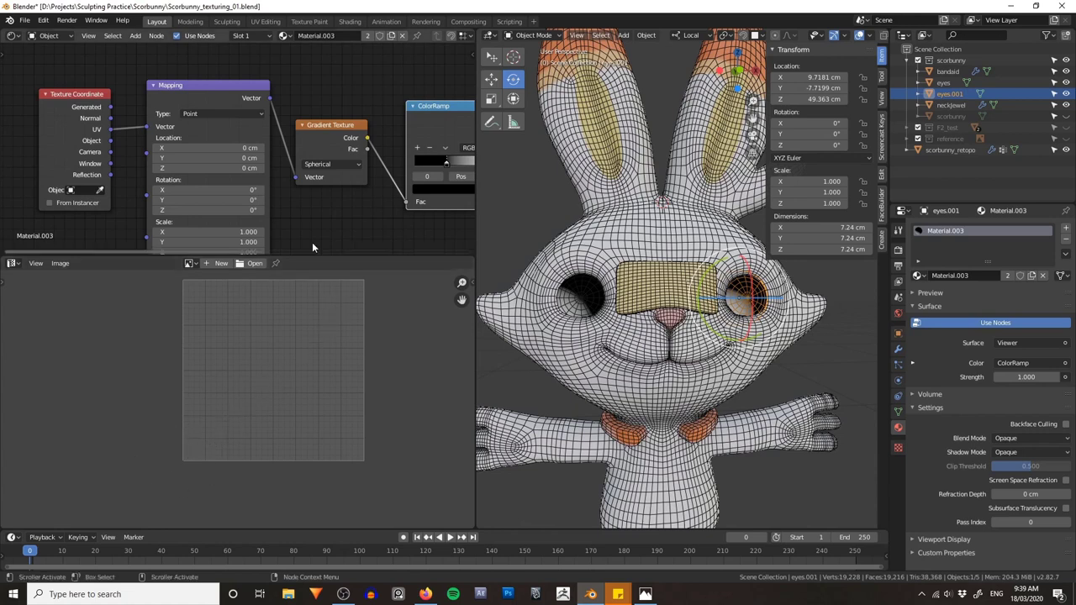
pyautogui.scroll(2, 313, 201)
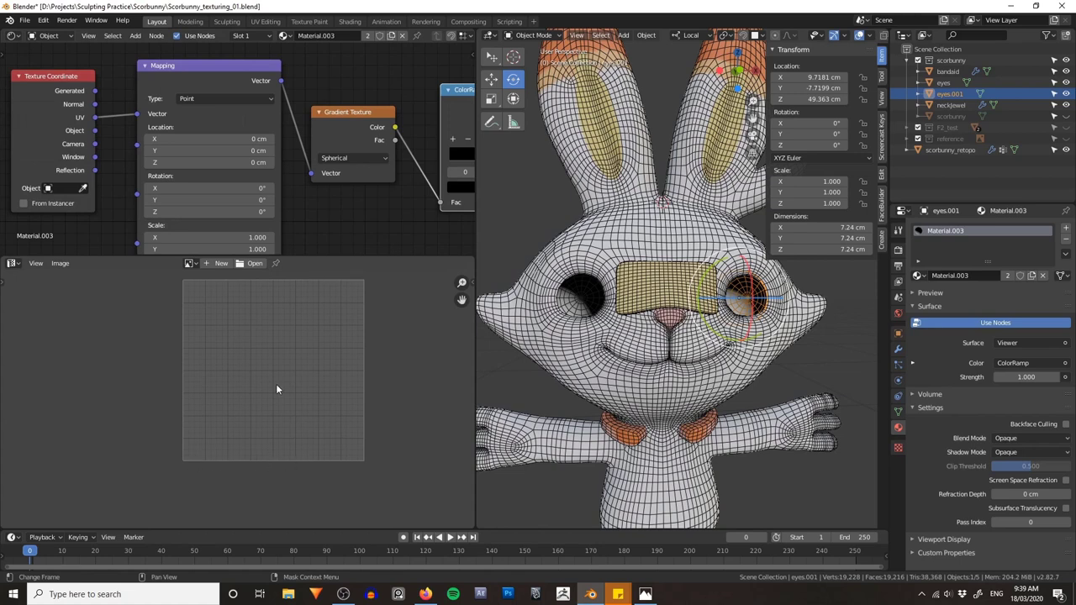
pyautogui.moveTo(208, 139); pyautogui.dragTo(208, 151)
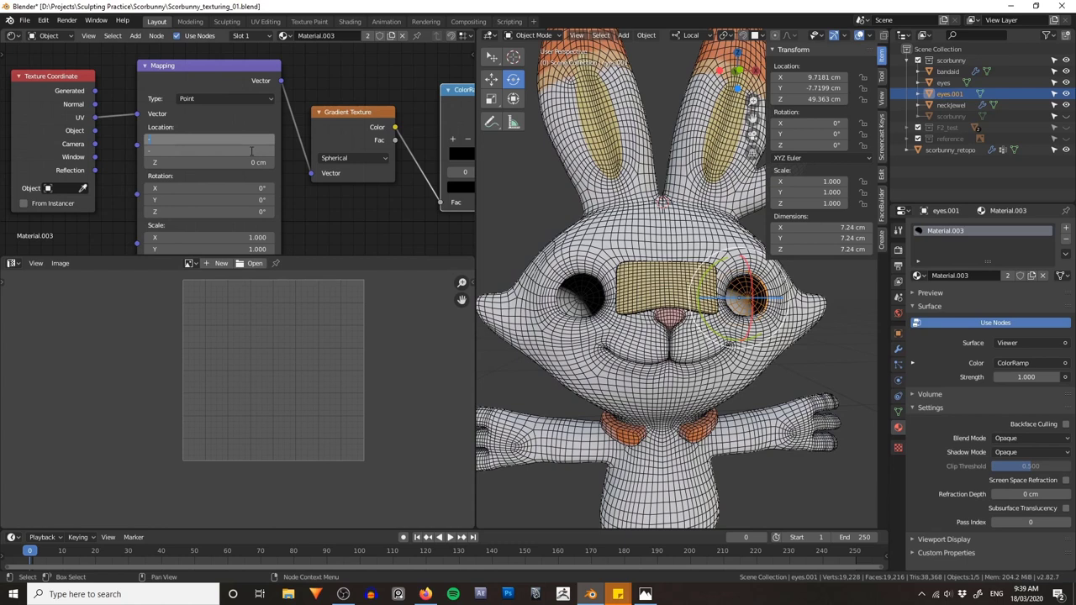
pyautogui.press('Return')
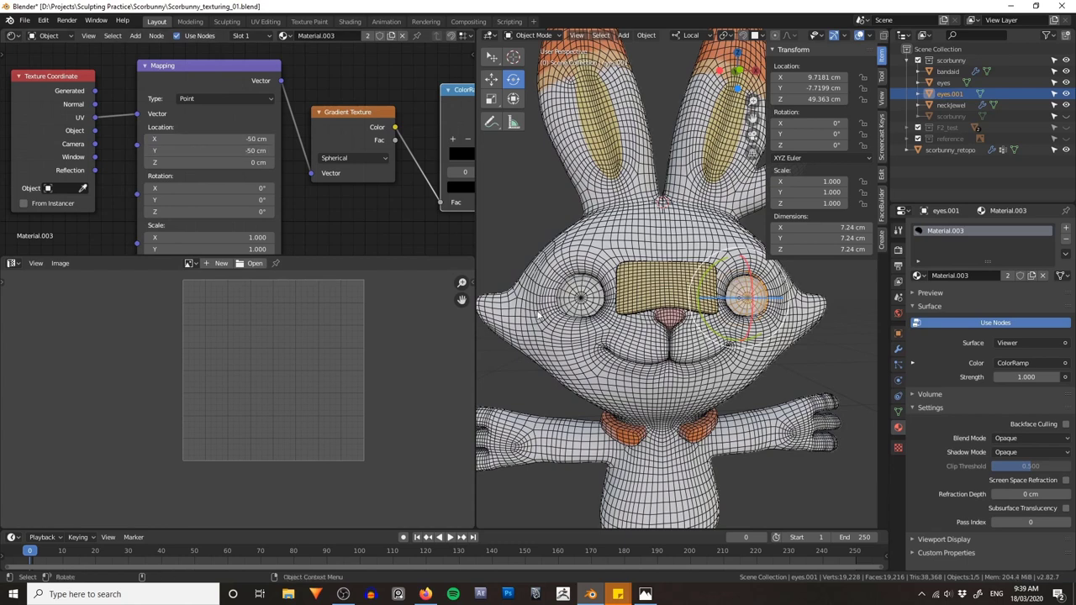
# Step: Tighten the ColorRamp by moving the black stop to 0.755 and the white stop to 0.841
pyautogui.moveTo(375, 132); pyautogui.dragTo(206, 128, button='middle')
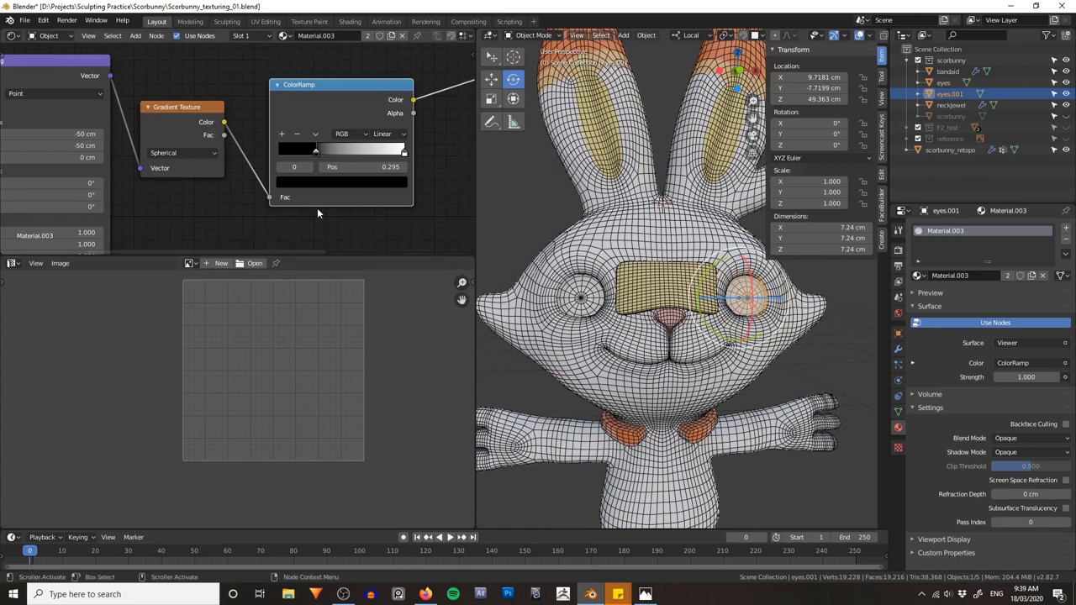
pyautogui.moveTo(319, 148); pyautogui.dragTo(375, 149)
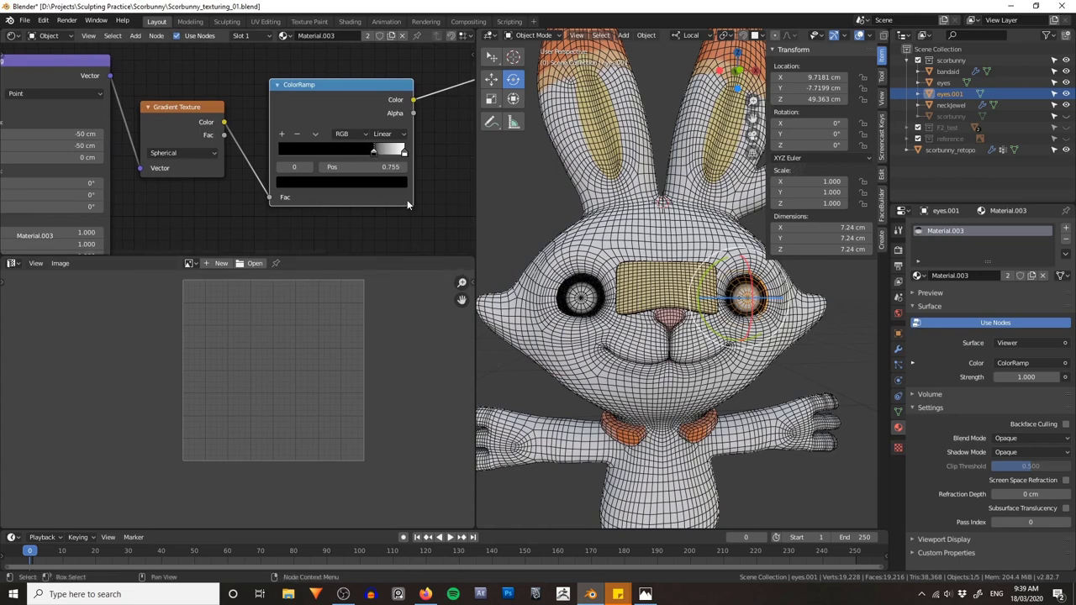
pyautogui.moveTo(400, 155); pyautogui.dragTo(313, 158, button='middle')
pyautogui.moveTo(318, 155); pyautogui.dragTo(296, 158)
# Step: Switch the UV Editor area to the Image Editor, load front.png and examine the reference character's eyes
pyautogui.click(12, 264)
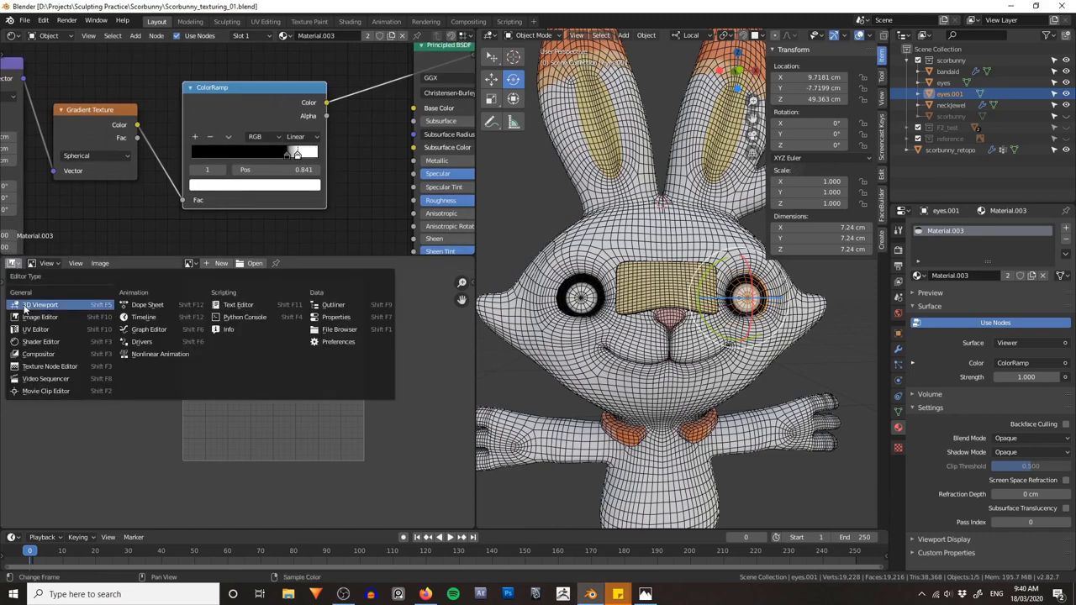
pyautogui.click(31, 319)
pyautogui.click(191, 264)
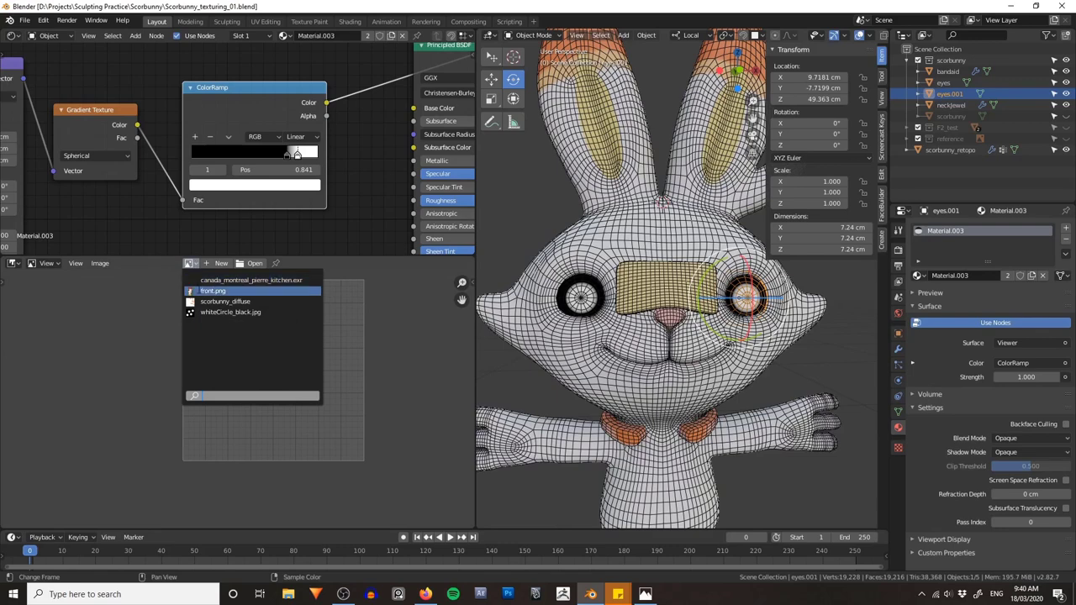
pyautogui.click(212, 290)
pyautogui.scroll(4, 283, 414)
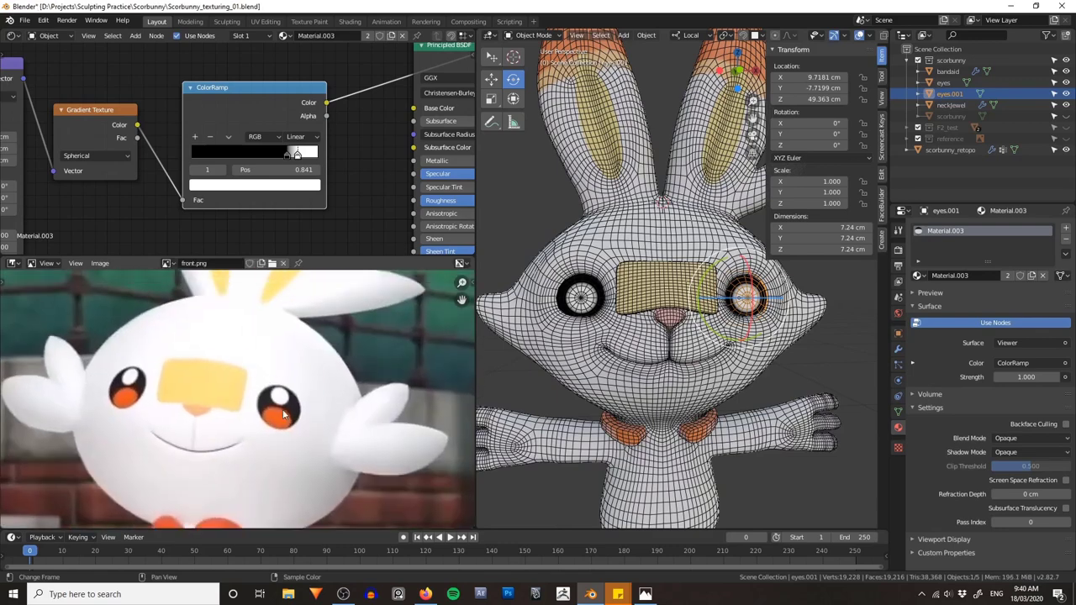
pyautogui.scroll(2, 328, 126)
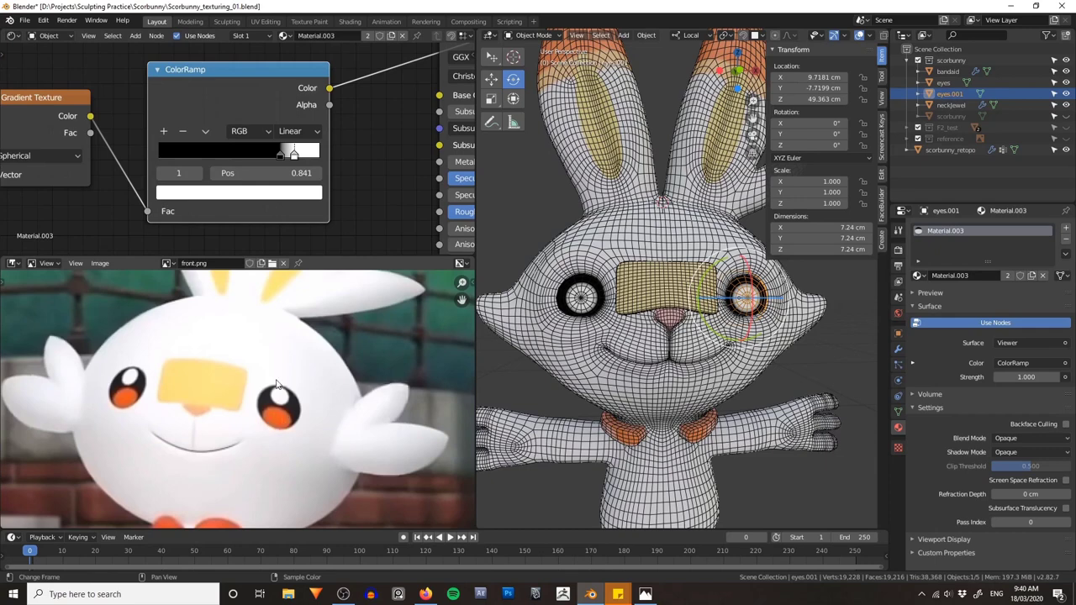
pyautogui.scroll(-4, 278, 385)
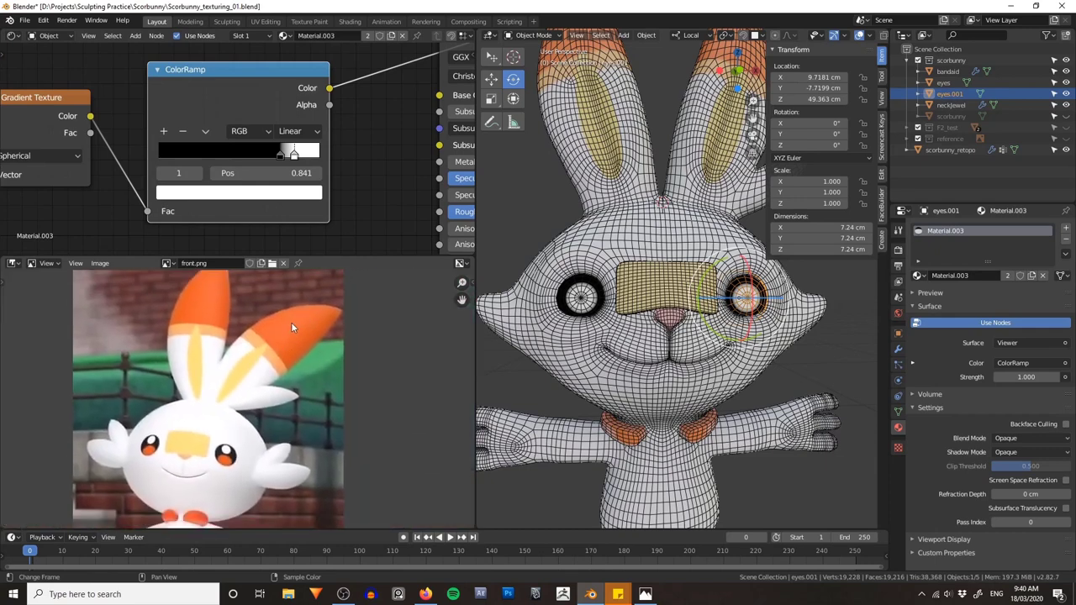
pyautogui.scroll(4, 285, 336)
# Step: Put the scorbunny_retopo body in Texture Paint mode and pick the dark orange from the brush's colour palette for copying
pyautogui.click(587, 346)
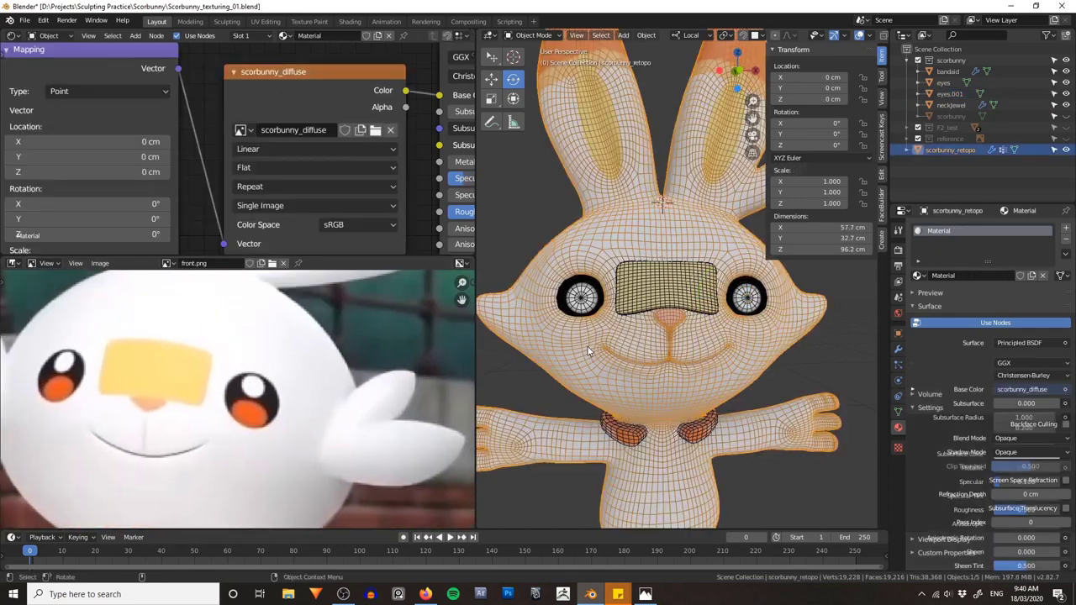
pyautogui.hotkey('ctrl', 'Tab')
pyautogui.click(663, 307)
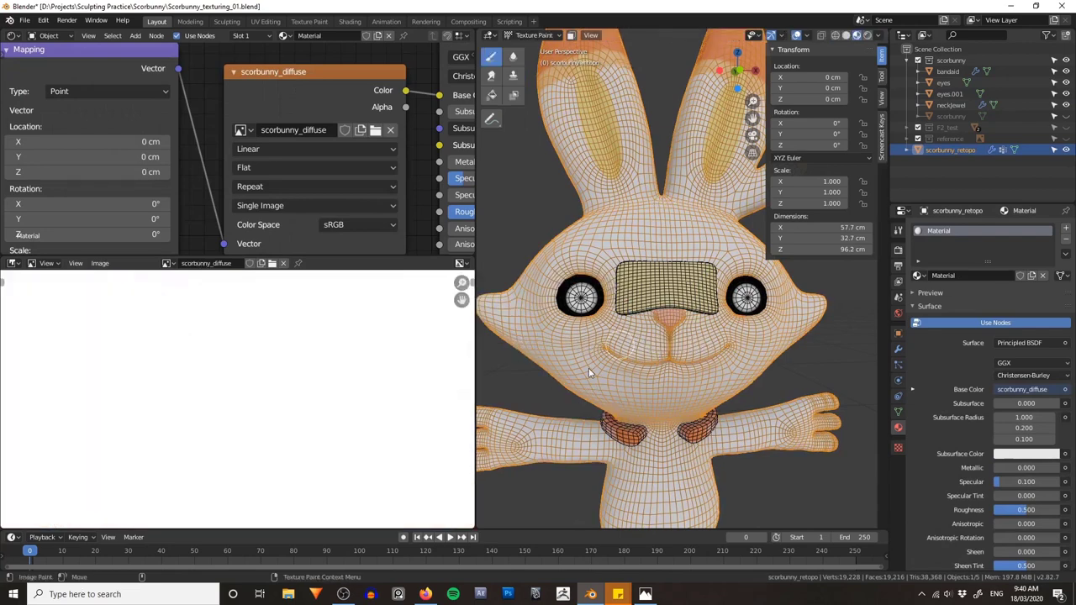
pyautogui.scroll(-8, 995, 404)
pyautogui.scroll(5, 991, 404)
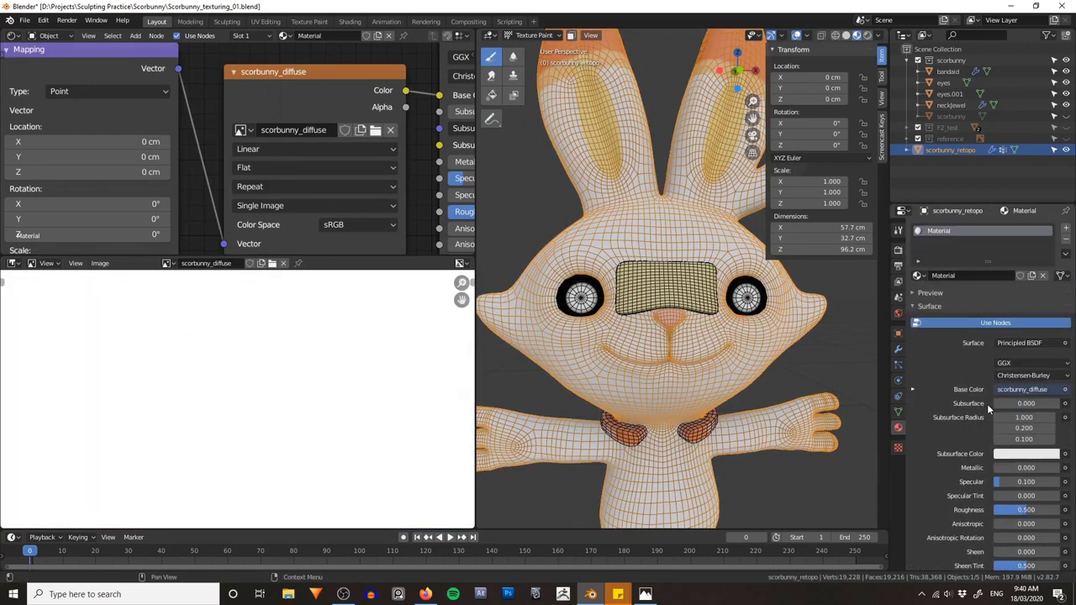
pyautogui.click(898, 229)
pyautogui.scroll(-3, 965, 392)
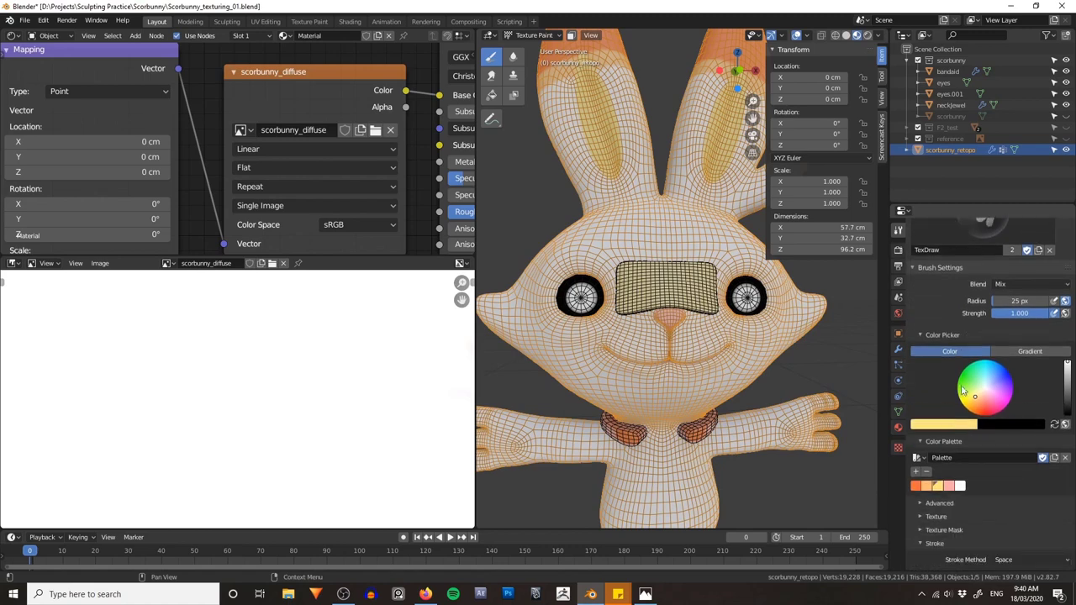
pyautogui.click(917, 486)
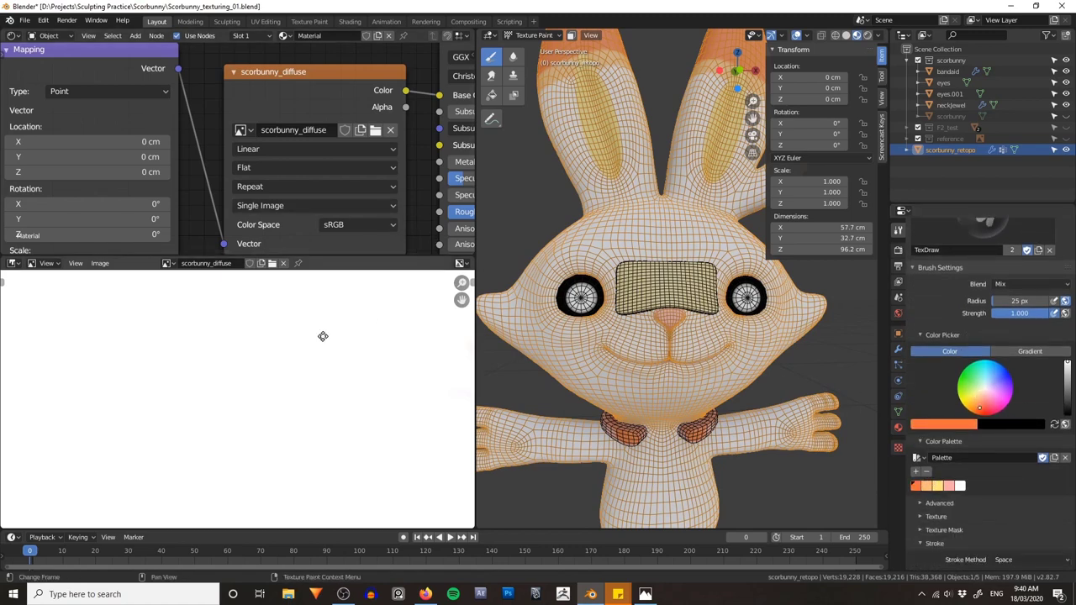
# Step: Return the body to Object Mode and select the eye left of the bandaid
pyautogui.hotkey('ctrl', 'Tab')
pyautogui.click(578, 324)
pyautogui.click(582, 298)
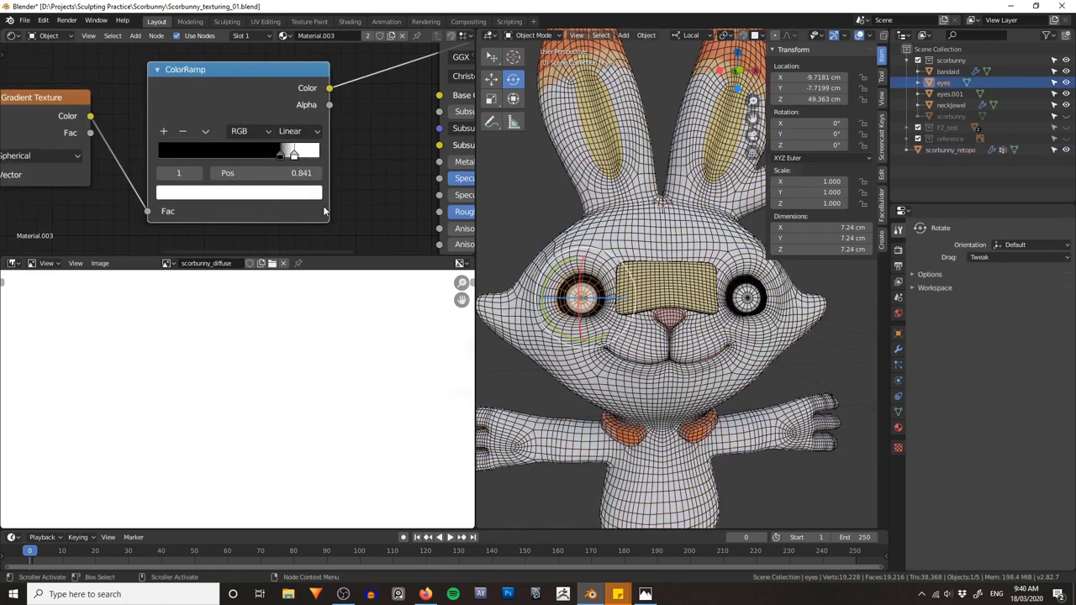
# Step: Replace scorbunny_diffuse with front.png in the Image Editor and frame the reference face
pyautogui.scroll(-12, 269, 289)
pyautogui.scroll(3, 222, 280)
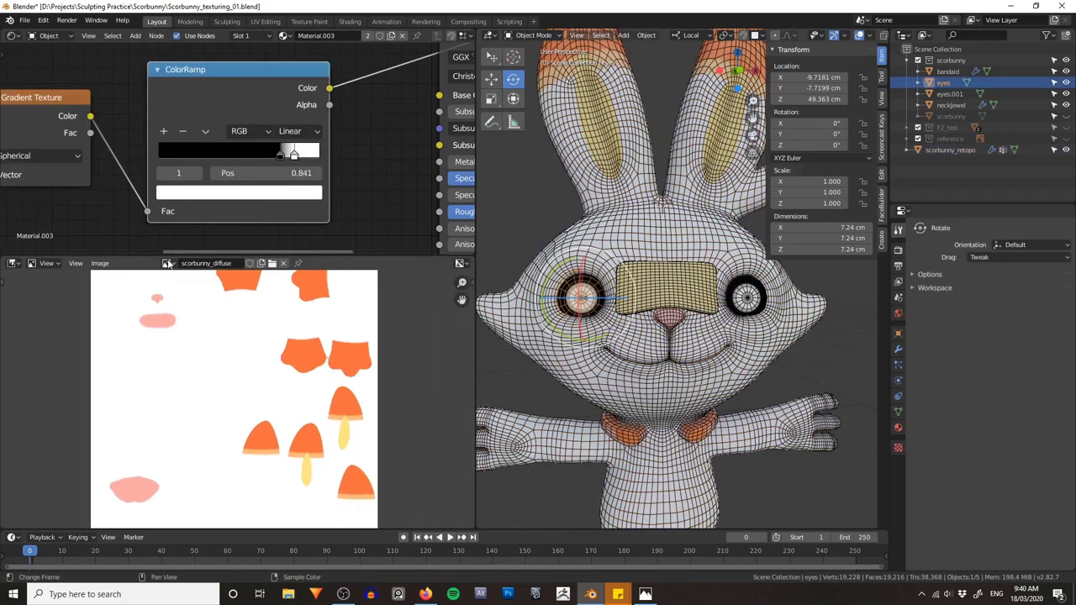
pyautogui.click(168, 264)
pyautogui.click(210, 296)
pyautogui.press('Home')
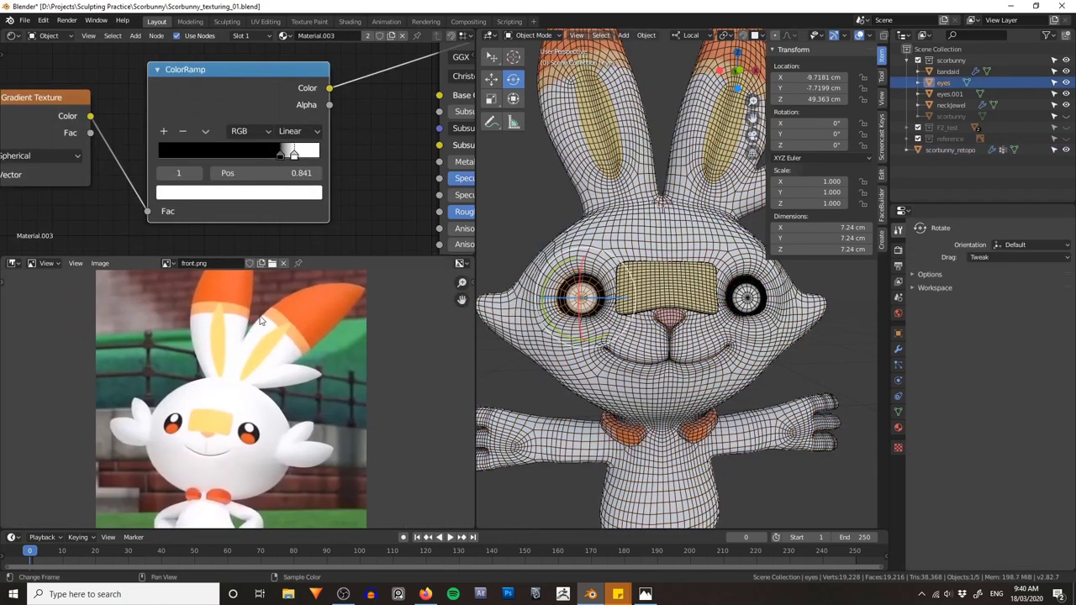
pyautogui.scroll(4, 260, 320)
pyautogui.scroll(-1, 304, 141)
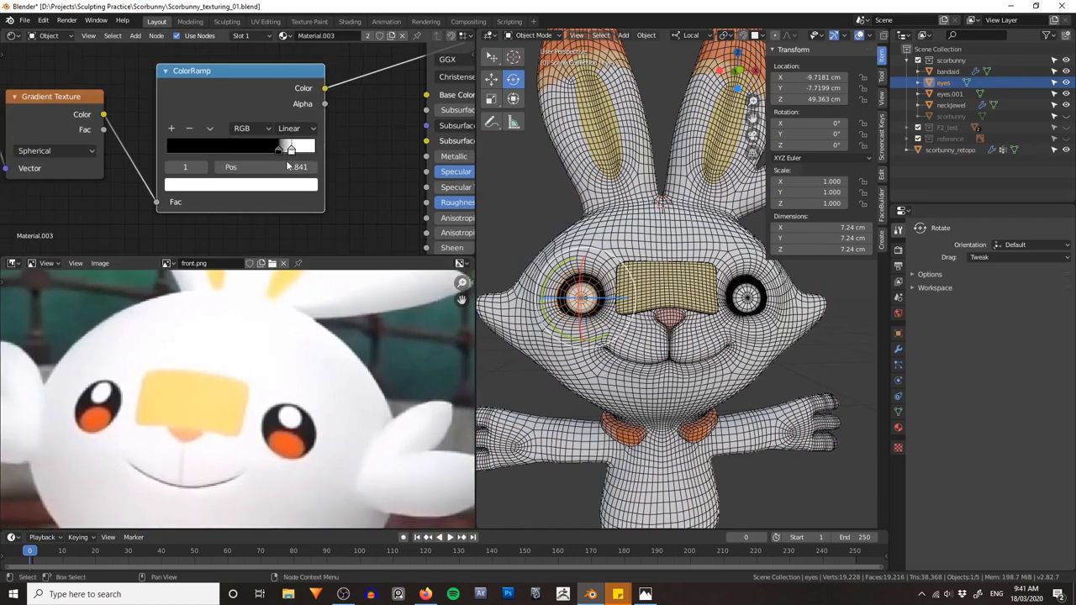
# Step: Paste the copied orange onto the ColorRamp's white stop and move the black stop to position 0.777
pyautogui.hotkey('ctrl', 'v')
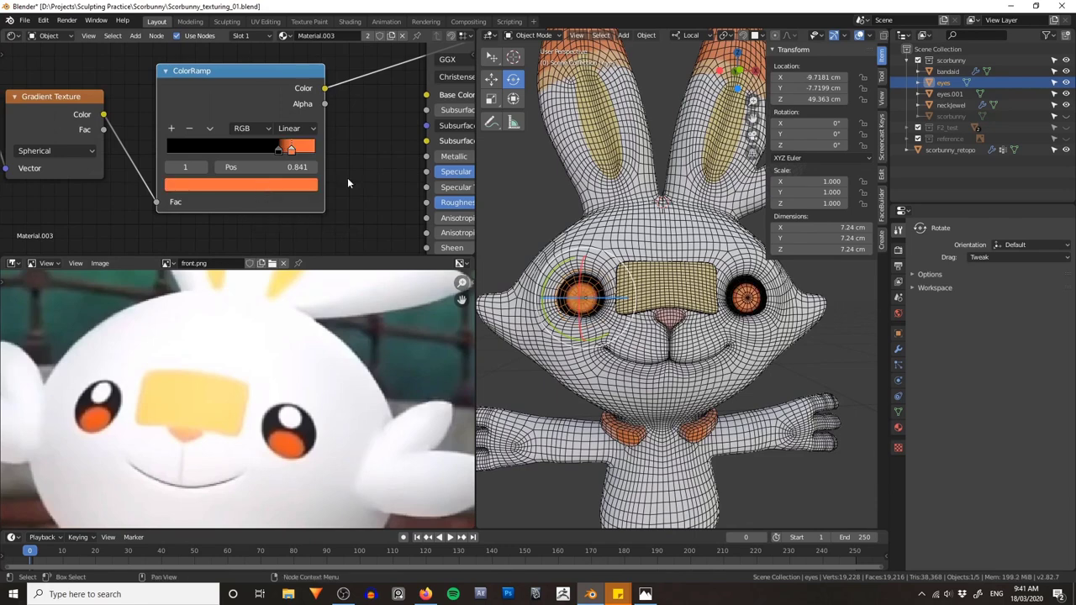
pyautogui.scroll(1, 324, 174)
pyautogui.moveTo(271, 154); pyautogui.dragTo(275, 154)
# Step: Hide the wireframe overlays on the model and compare its orange irises with the reference up close
pyautogui.hotkey('alt', 'shift', 'z')
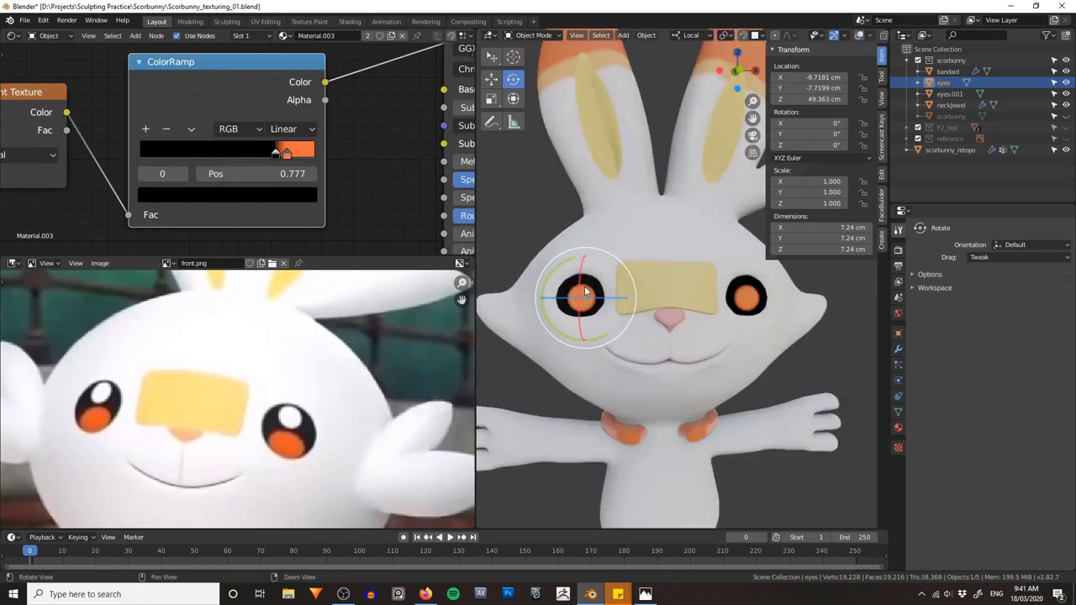
pyautogui.keyDown('alt'); pyautogui.moveTo(644, 250); pyautogui.dragTo(679, 229); pyautogui.keyUp('alt')
pyautogui.moveTo(679, 229)
pyautogui.mouseDown(button='middle')
pyautogui.moveTo(655, 227)
pyautogui.moveTo(666, 233)
pyautogui.mouseUp(button='middle')
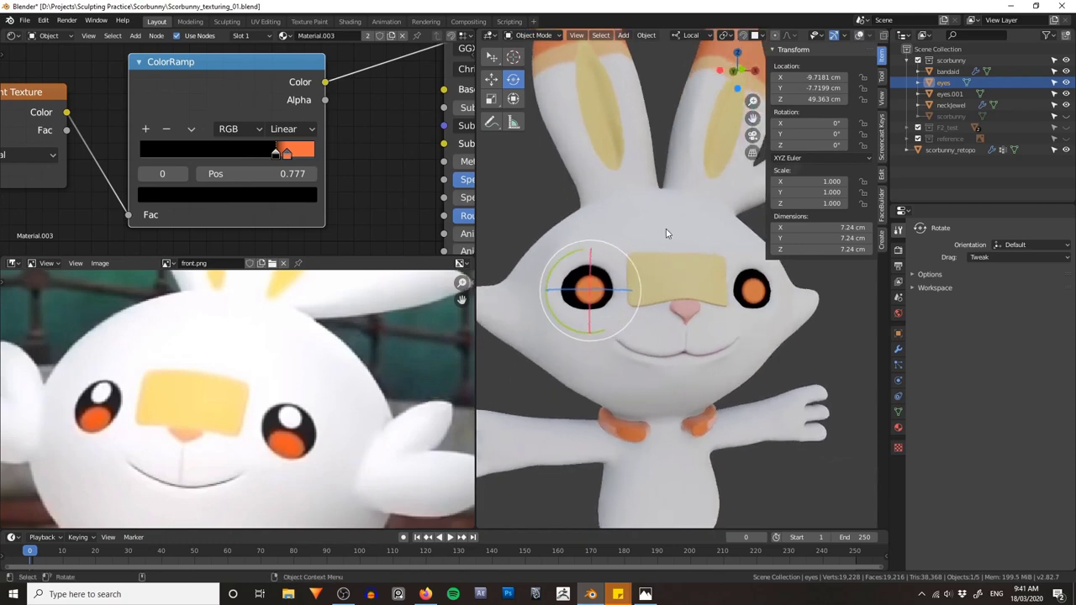
pyautogui.scroll(2, 668, 234)
pyautogui.scroll(-1, 672, 235)
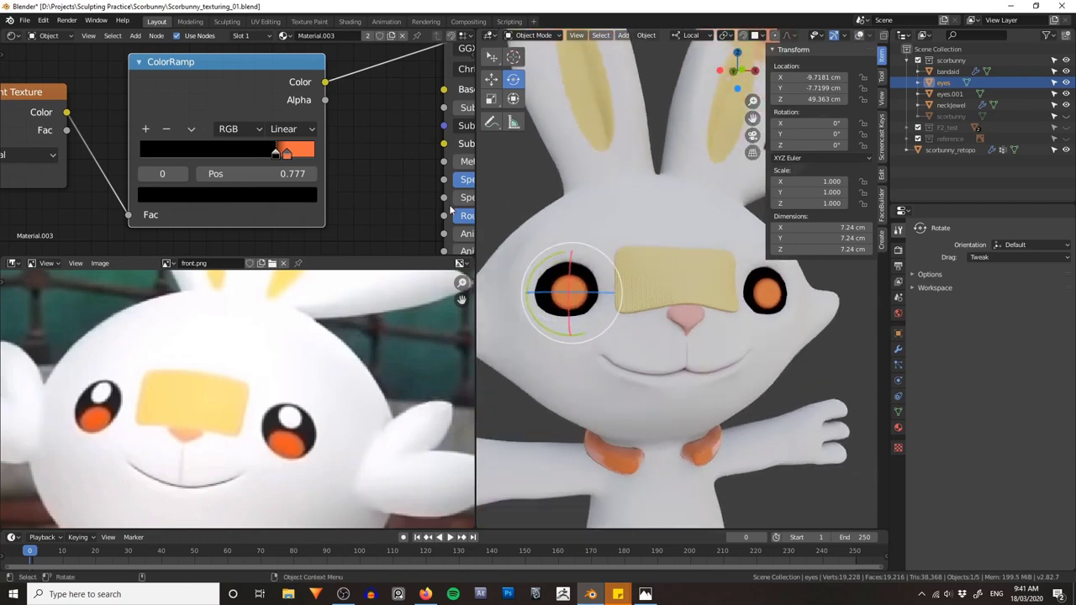
# Step: Shift the iris towards the lower edge of the eyes by setting the Mapping node's Y location to -27 cm
pyautogui.scroll(-2, 227, 174)
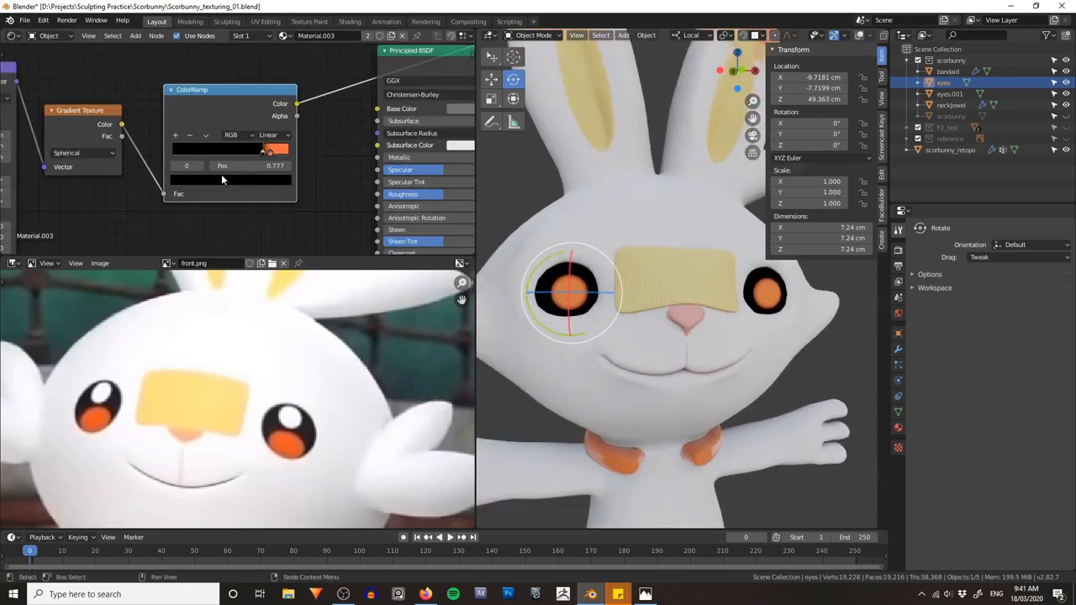
pyautogui.moveTo(42, 193); pyautogui.dragTo(297, 184, button='middle')
pyautogui.scroll(1, 297, 184)
pyautogui.scroll(1, 298, 184)
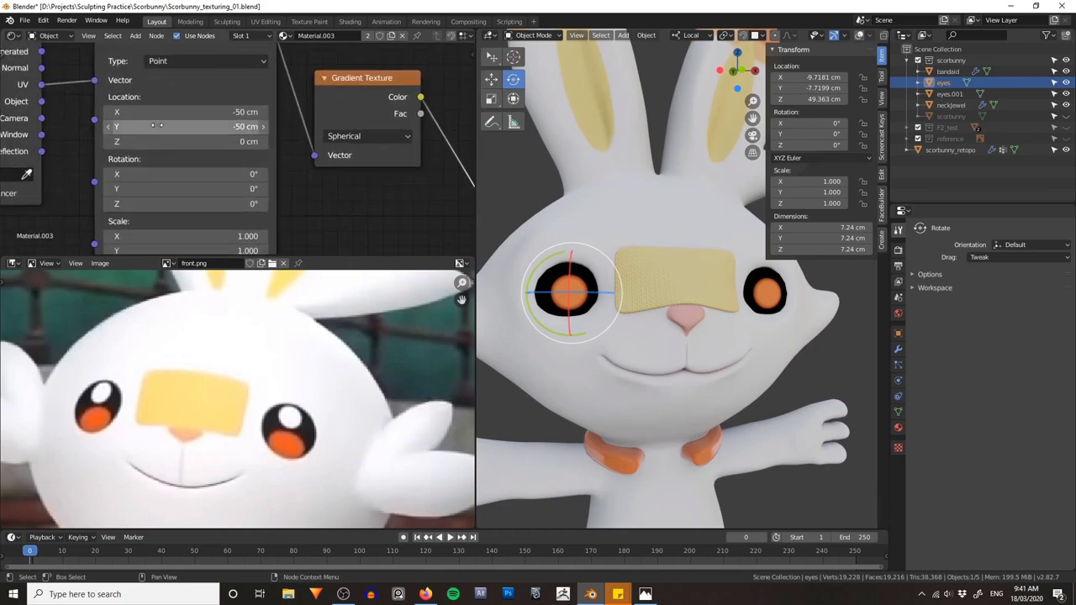
pyautogui.moveTo(187, 126); pyautogui.dragTo(281, 126)
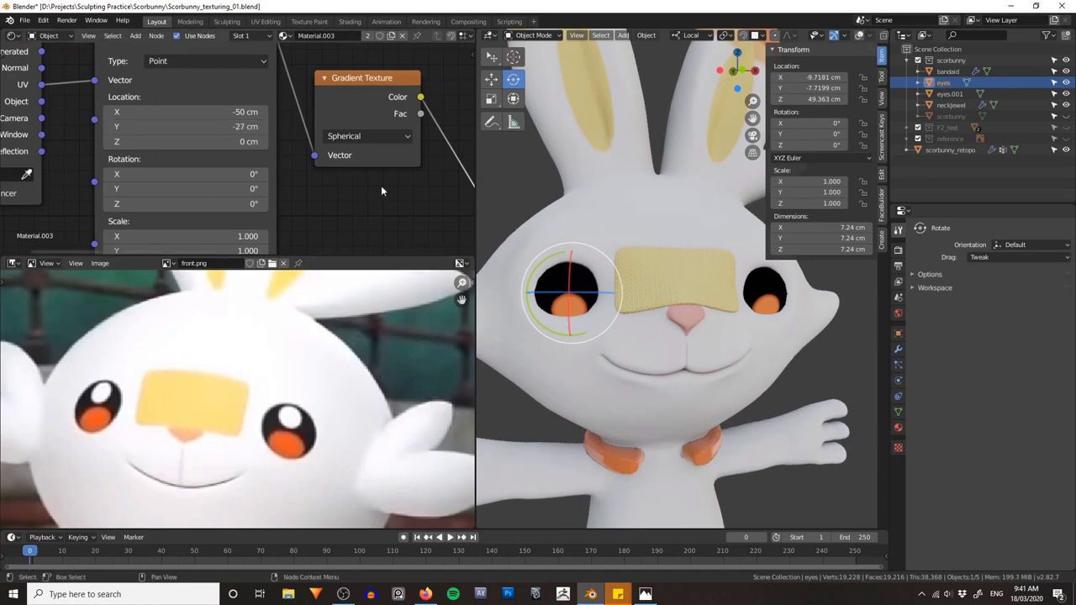
# Step: Sharpen the iris edge by moving the ColorRamp's orange stop to position 0.805
pyautogui.moveTo(383, 204); pyautogui.dragTo(225, 200, button='middle')
pyautogui.moveTo(351, 185); pyautogui.dragTo(222, 178, button='middle')
pyautogui.moveTo(320, 124); pyautogui.dragTo(328, 125)
pyautogui.click(335, 124)
# Step: Select the Texture Coordinate, Mapping, Gradient Texture and ColorRamp nodes and move them farther away from the Principled BSDF
pyautogui.scroll(-2, 359, 151)
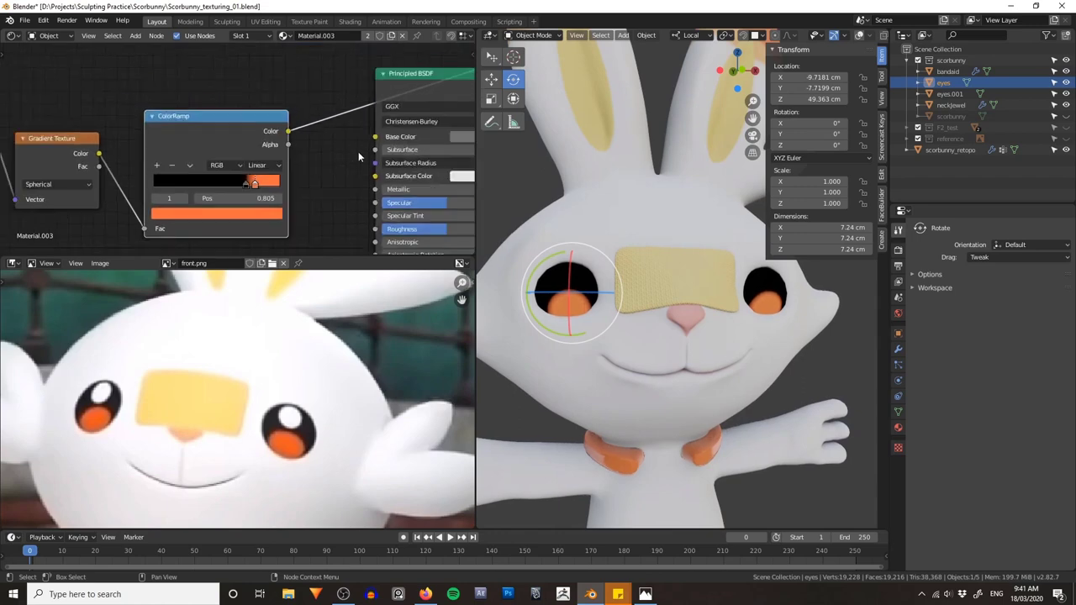
pyautogui.moveTo(359, 151); pyautogui.dragTo(258, 101, button='middle')
pyautogui.moveTo(186, 95); pyautogui.dragTo(436, 131, button='middle')
pyautogui.scroll(-8, 403, 125)
pyautogui.moveTo(52, 120); pyautogui.dragTo(346, 211)
pyautogui.press('g')
pyautogui.click(231, 211)
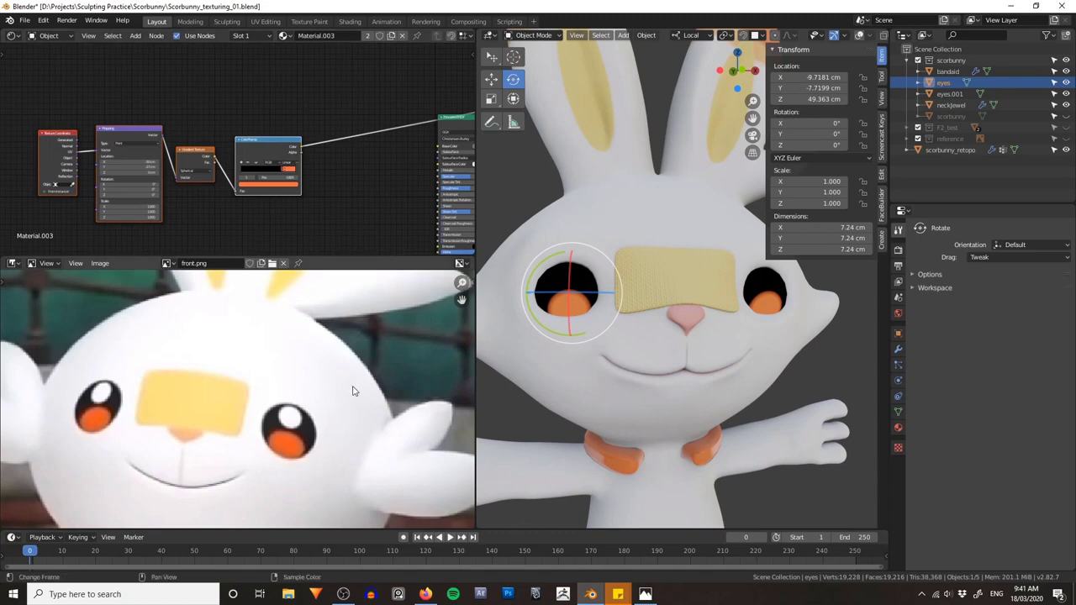
# Step: Duplicate the Texture Coordinate, Mapping, Gradient Texture and ColorRamp chain and place the copy above the original nodes
pyautogui.scroll(-4, 253, 428)
pyautogui.scroll(4, 265, 412)
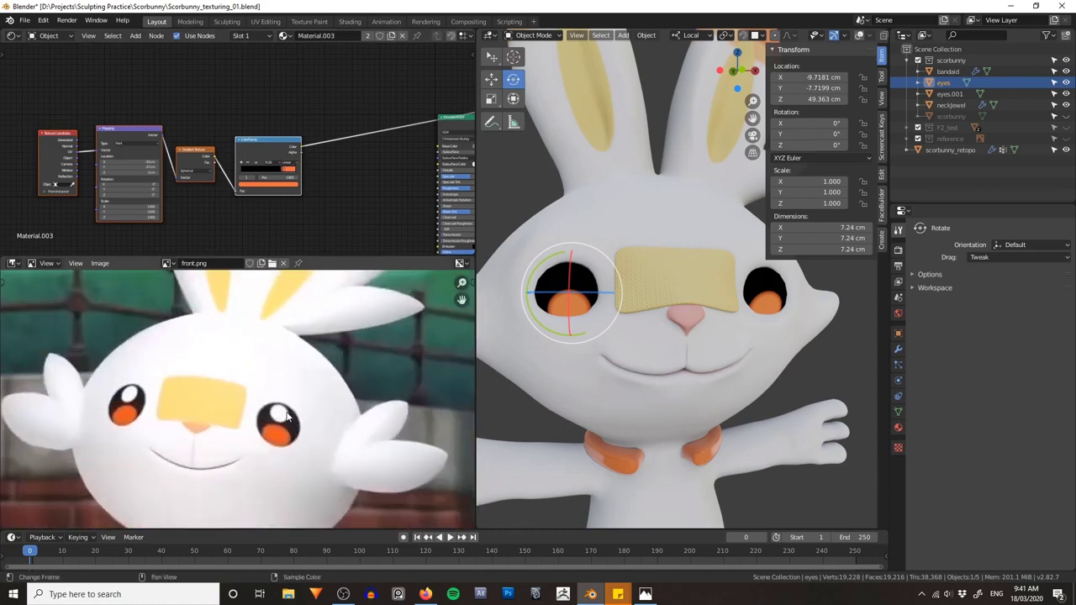
pyautogui.moveTo(157, 74); pyautogui.dragTo(199, 92, button='middle')
pyautogui.moveTo(278, 126); pyautogui.dragTo(267, 196, button='middle')
pyautogui.hotkey('shift', 'd')
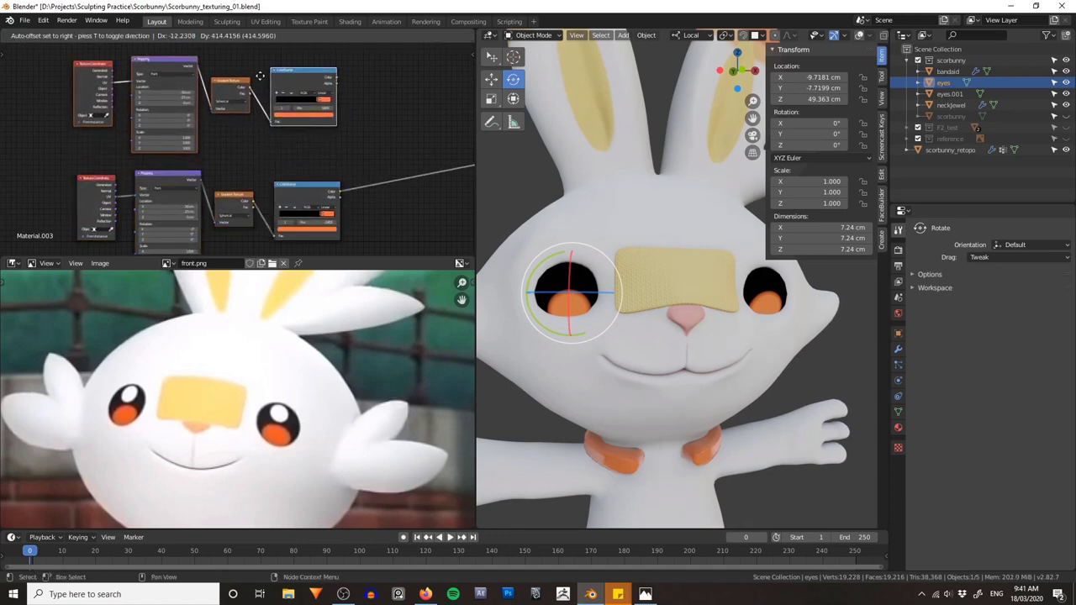
pyautogui.click(264, 81)
# Step: Change the orange stop of the duplicated ColorRamp to white and preview that ColorRamp on the eyes
pyautogui.scroll(5, 345, 130)
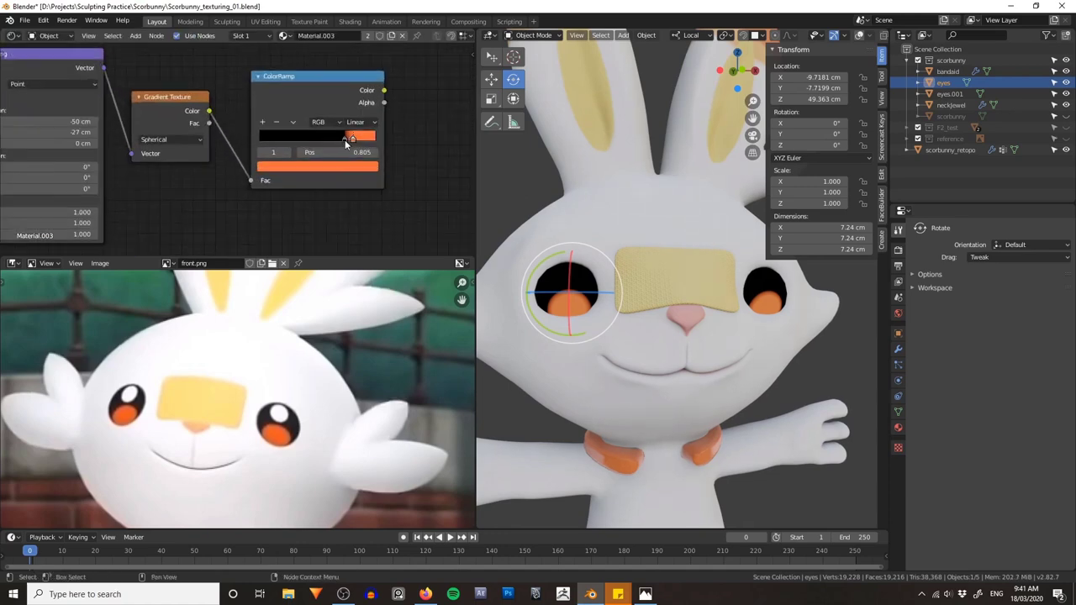
pyautogui.click(343, 168)
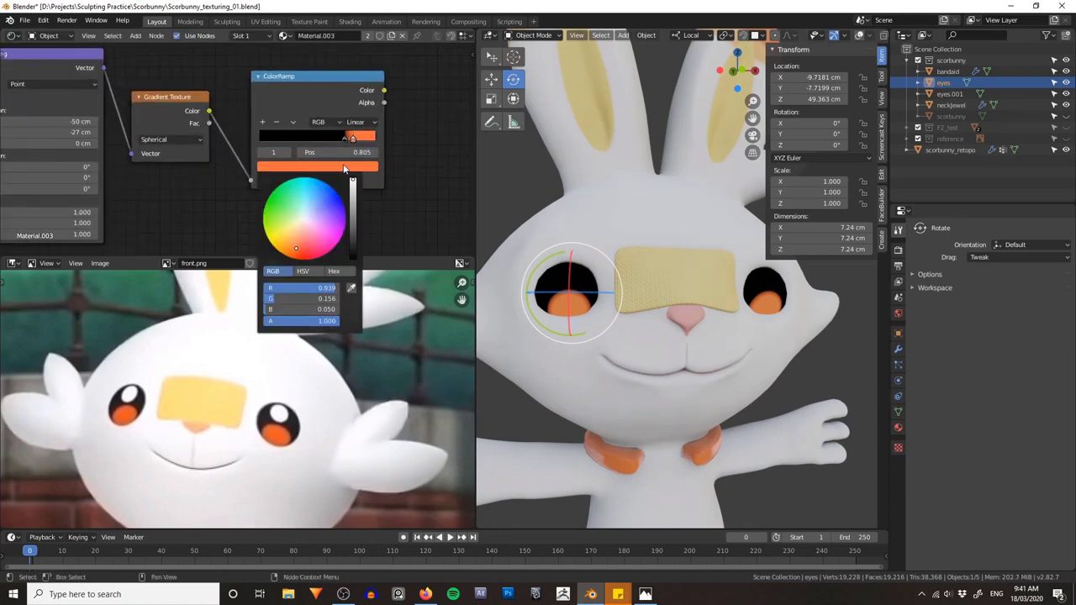
pyautogui.moveTo(279, 300); pyautogui.dragTo(394, 310)
pyautogui.moveTo(243, 209); pyautogui.dragTo(302, 199, button='middle')
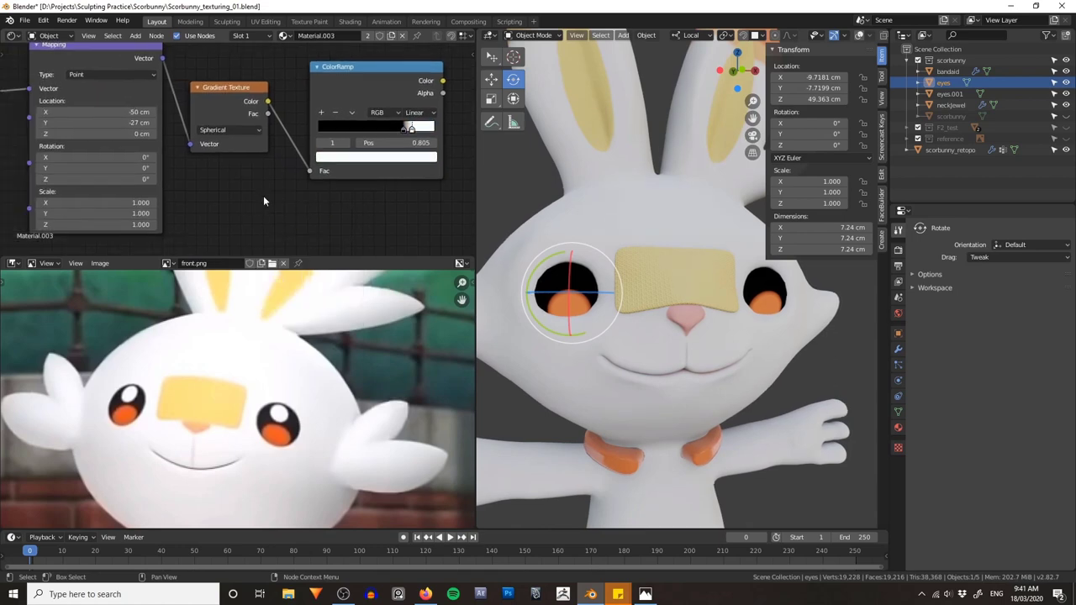
pyautogui.keyDown('ctrl'); pyautogui.keyDown('shift'); pyautogui.click(372, 89); pyautogui.keyUp('shift'); pyautogui.keyUp('ctrl')
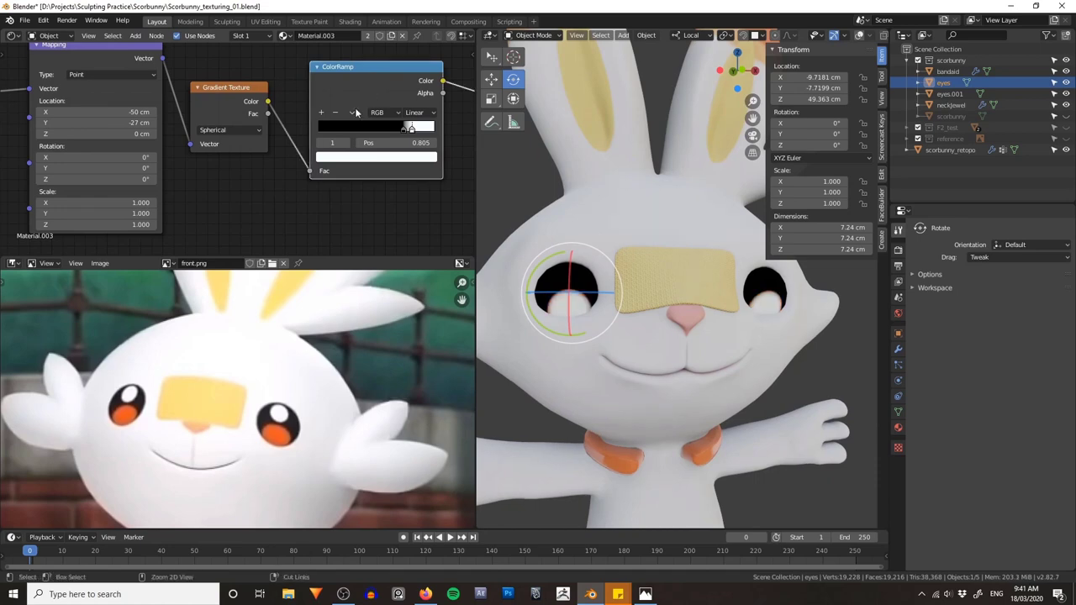
# Step: Shift the white highlight to the upper part of the eyes by setting the duplicated Mapping node's Y location to -82 cm
pyautogui.moveTo(406, 107); pyautogui.dragTo(355, 98, button='middle')
pyautogui.moveTo(279, 185); pyautogui.dragTo(447, 200, button='middle')
pyautogui.moveTo(365, 214); pyautogui.dragTo(362, 226, button='middle')
pyautogui.scroll(2, 233, 155)
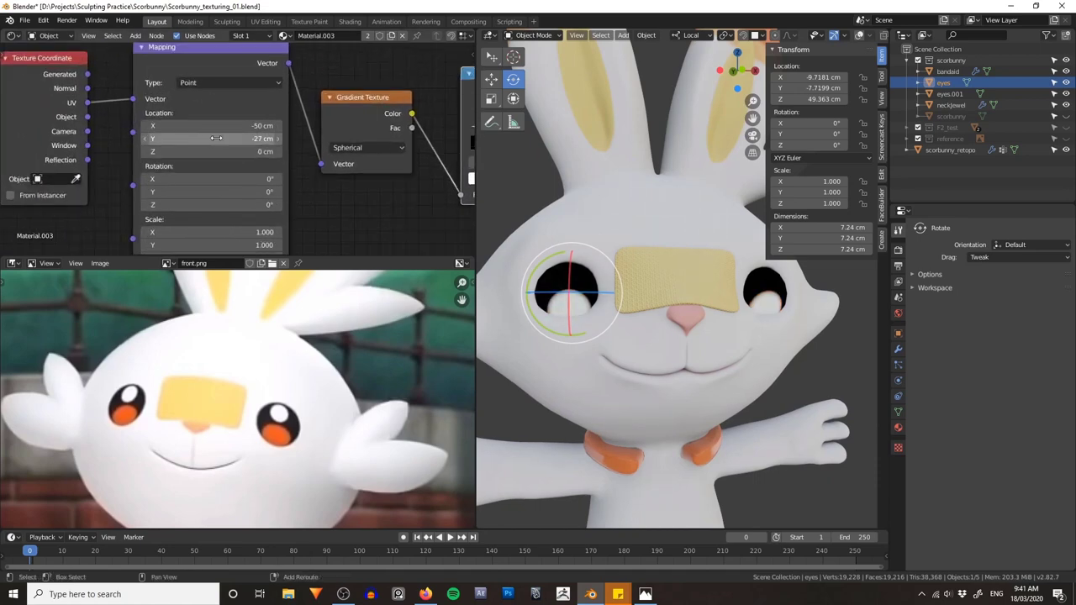
pyautogui.moveTo(216, 138); pyautogui.dragTo(147, 138)
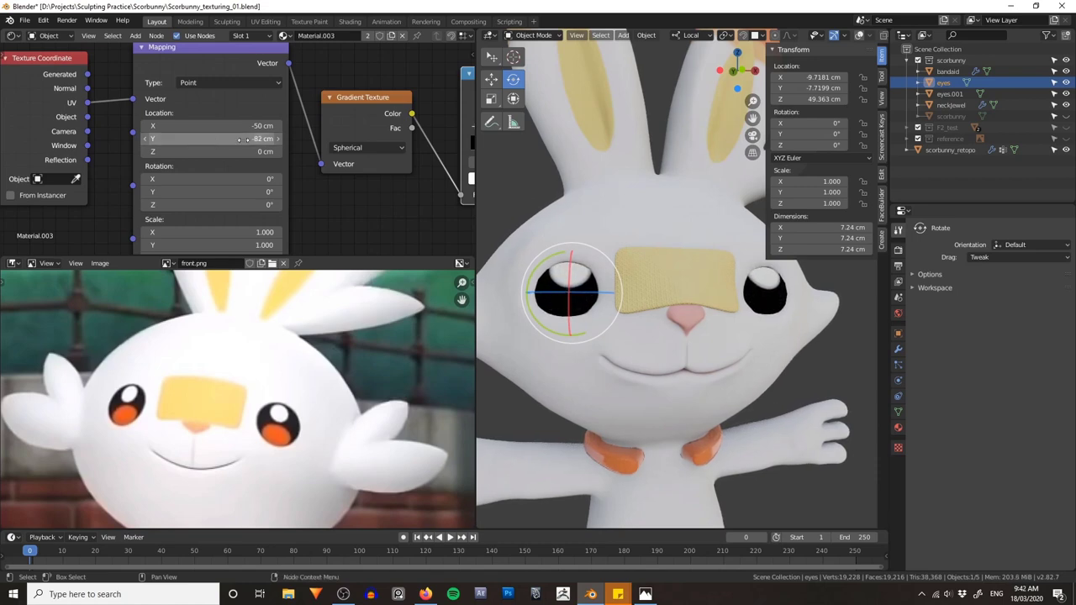
# Step: Shrink the highlight by moving the ColorRamp's black stop to 0.832 and the white stop farther along, and set the Mapping Y location to -72 cm
pyautogui.moveTo(420, 180); pyautogui.dragTo(175, 179, button='middle')
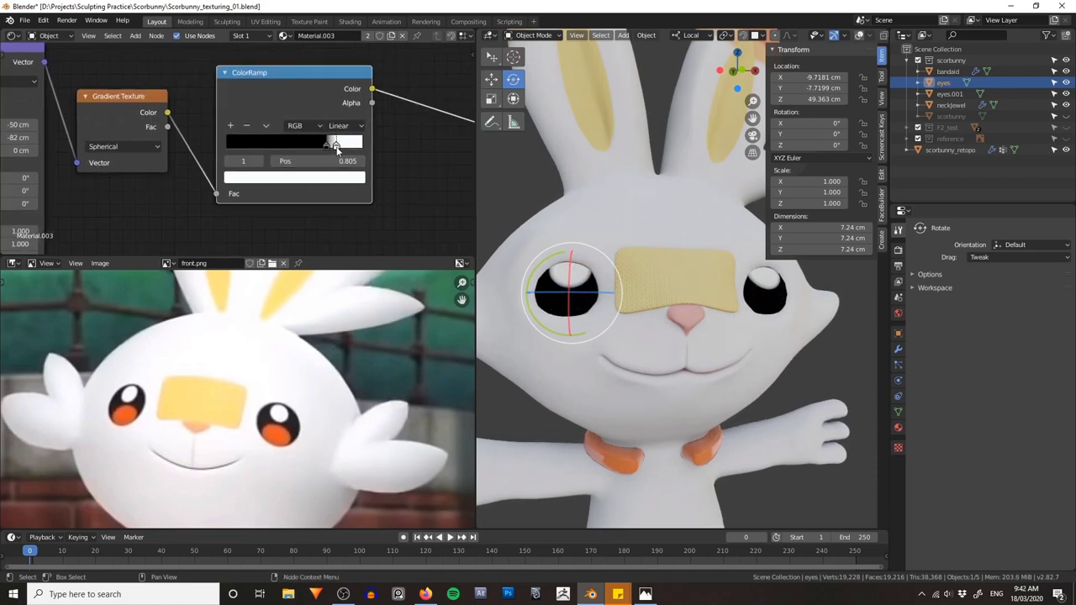
pyautogui.moveTo(336, 148)
pyautogui.mouseDown()
pyautogui.moveTo(356, 147)
pyautogui.moveTo(340, 145)
pyautogui.mouseUp()
pyautogui.moveTo(85, 180); pyautogui.dragTo(313, 182, button='middle')
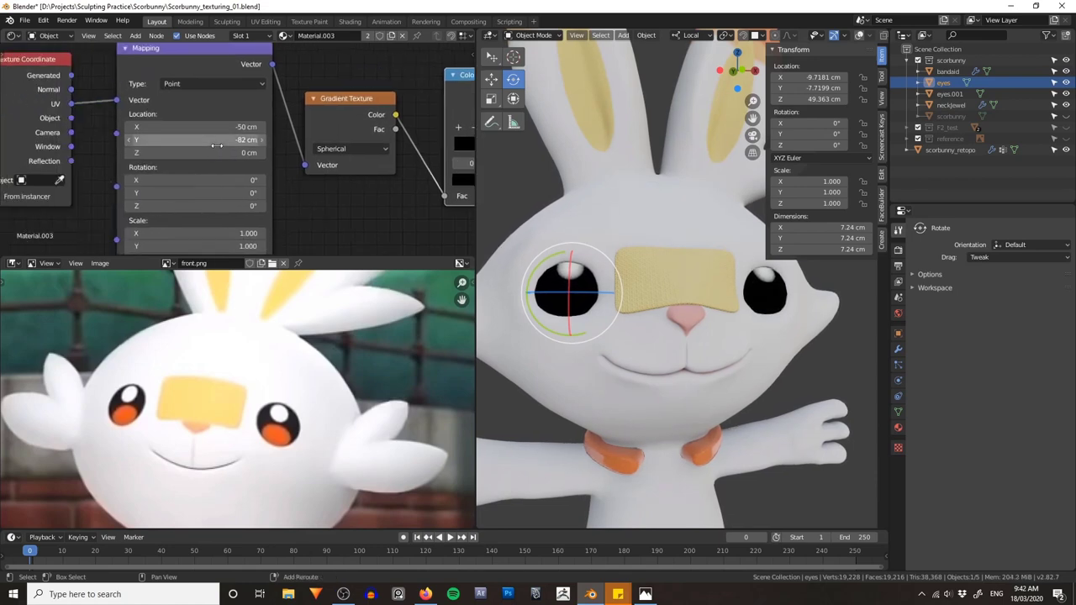
pyautogui.moveTo(216, 140); pyautogui.dragTo(229, 140)
# Step: Preview the orange iris ColorRamp and the white highlight ColorRamp alternately on the eyes
pyautogui.moveTo(439, 182); pyautogui.dragTo(145, 163, button='middle')
pyautogui.scroll(-7, 145, 164)
pyautogui.scroll(-4, 290, 214)
pyautogui.moveTo(262, 245); pyautogui.dragTo(375, 152, button='middle')
pyautogui.keyDown('ctrl'); pyautogui.keyDown('shift'); pyautogui.click(330, 155); pyautogui.keyUp('shift'); pyautogui.keyUp('ctrl')
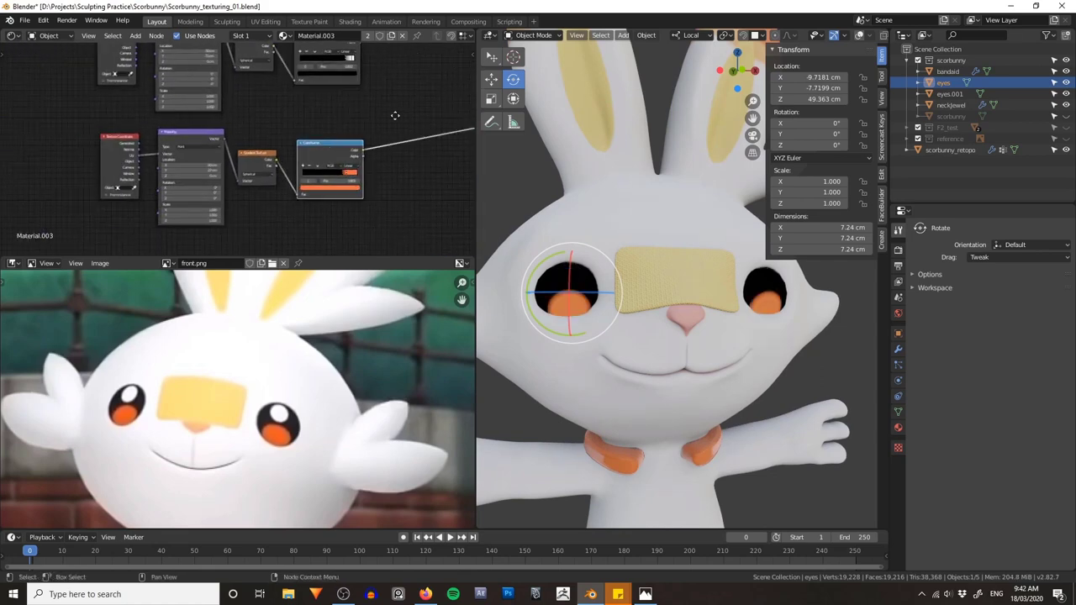
pyautogui.moveTo(395, 115); pyautogui.dragTo(373, 152, button='middle')
pyautogui.keyDown('ctrl'); pyautogui.keyDown('shift'); pyautogui.click(288, 77); pyautogui.keyUp('shift'); pyautogui.keyUp('ctrl')
pyautogui.keyDown('ctrl'); pyautogui.keyDown('shift'); pyautogui.click(288, 182); pyautogui.keyUp('shift'); pyautogui.keyUp('ctrl')
pyautogui.keyDown('ctrl'); pyautogui.keyDown('shift'); pyautogui.click(300, 78); pyautogui.keyUp('shift'); pyautogui.keyUp('ctrl')
# Step: Add a MixRGB node beside the two ColorRamp nodes
pyautogui.hotkey('shift', 'a')
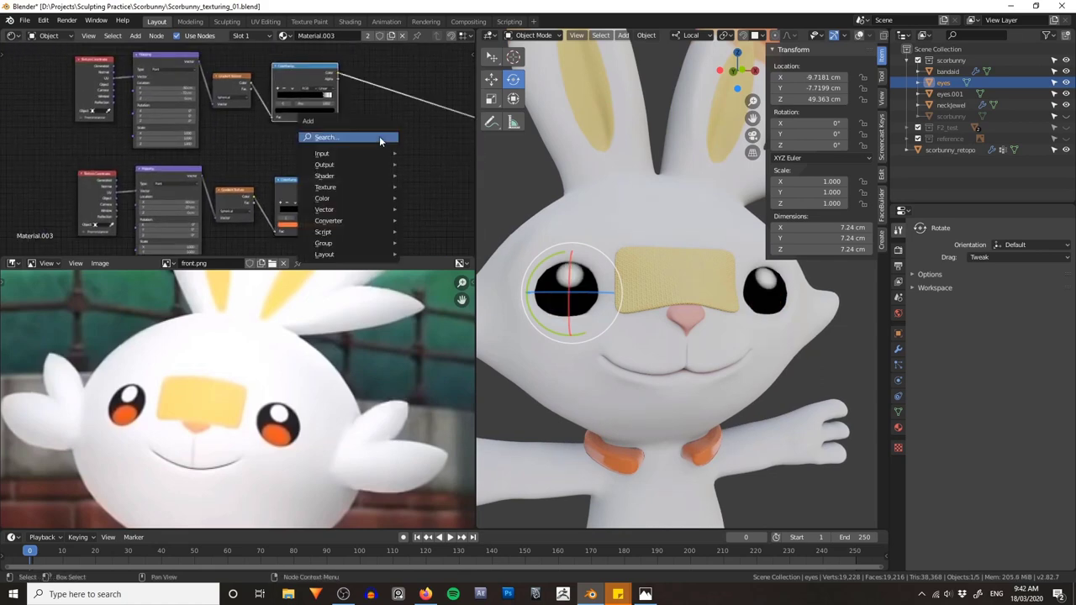
pyautogui.click(380, 138)
pyautogui.write('mix')
pyautogui.press('Return')
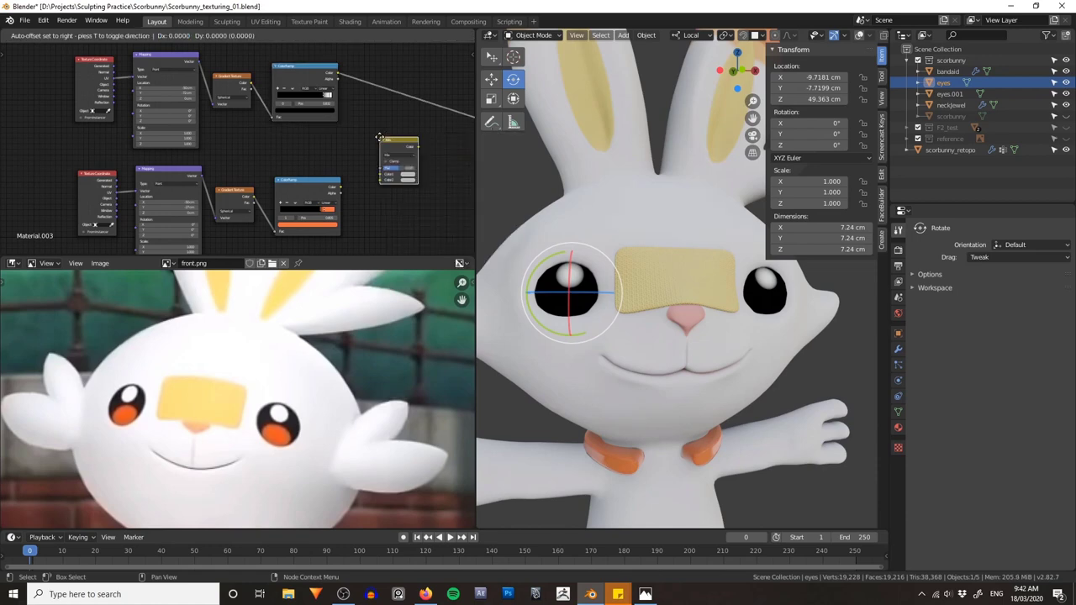
pyautogui.click(380, 138)
# Step: Connect the orange ColorRamp to the Mix node's Color2 and the white ColorRamp to its Color1
pyautogui.scroll(2, 395, 151)
pyautogui.moveTo(293, 204); pyautogui.dragTo(356, 192)
pyautogui.moveTo(347, 155); pyautogui.dragTo(322, 215, button='middle')
pyautogui.moveTo(252, 81); pyautogui.dragTo(233, 61, button='middle')
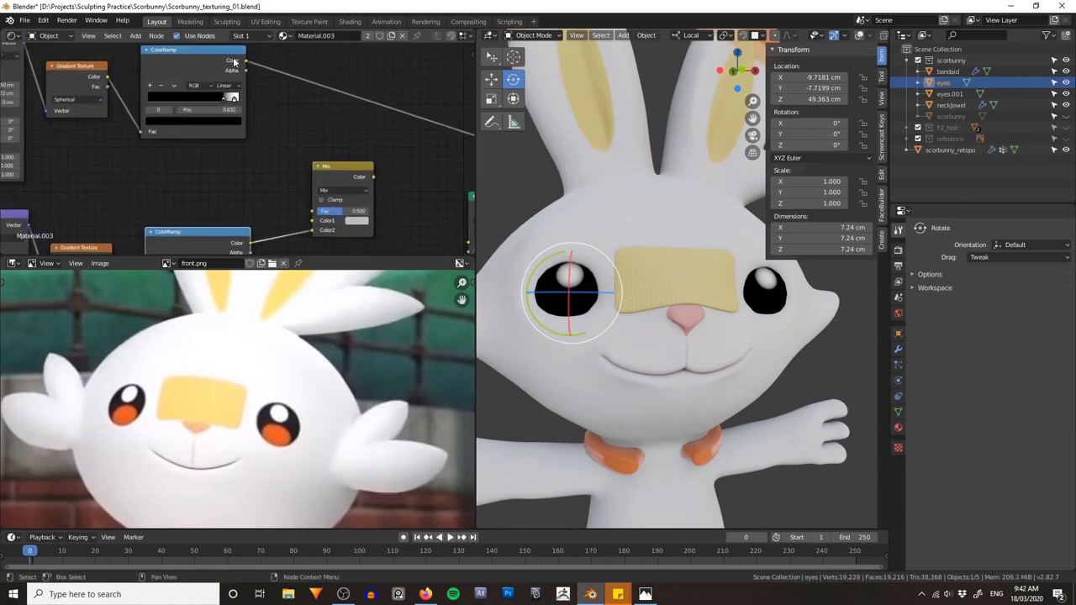
pyautogui.moveTo(247, 66); pyautogui.dragTo(313, 220)
# Step: Switch the Mix node's blending mode to Add and preview its output on the eyes
pyautogui.click(343, 190)
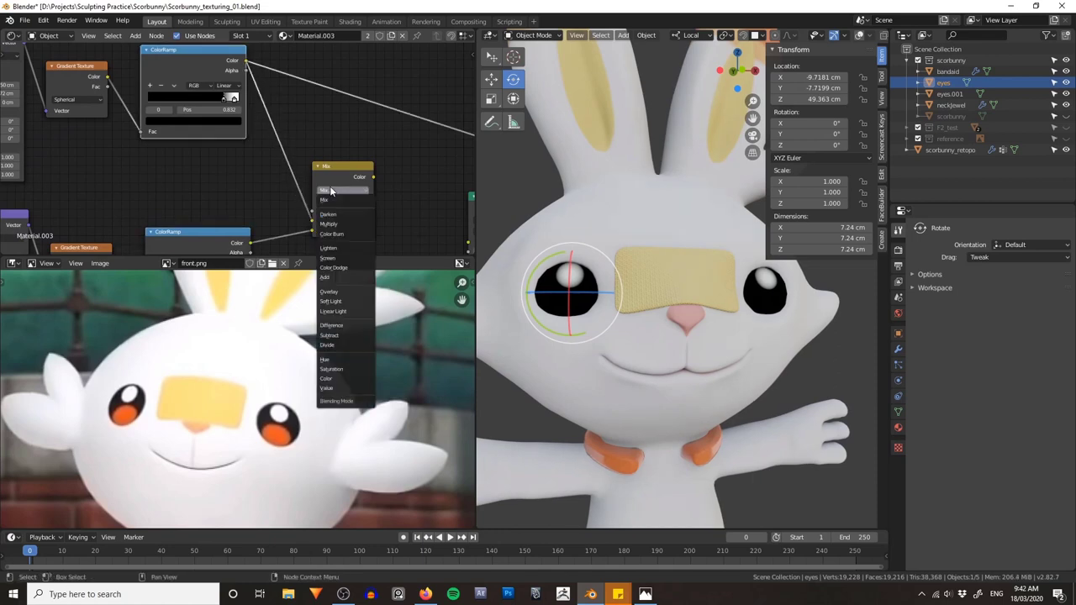
pyautogui.click(337, 278)
pyautogui.moveTo(424, 183); pyautogui.dragTo(359, 125, button='middle')
pyautogui.scroll(3, 359, 124)
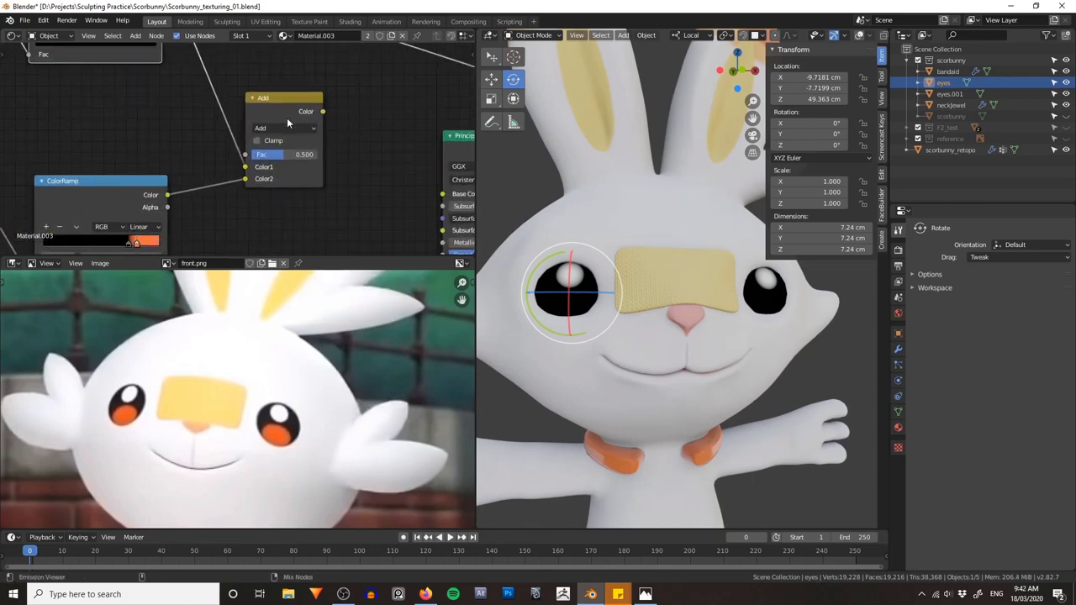
pyautogui.keyDown('ctrl'); pyautogui.keyDown('shift'); pyautogui.click(286, 118); pyautogui.keyUp('shift'); pyautogui.keyUp('ctrl')
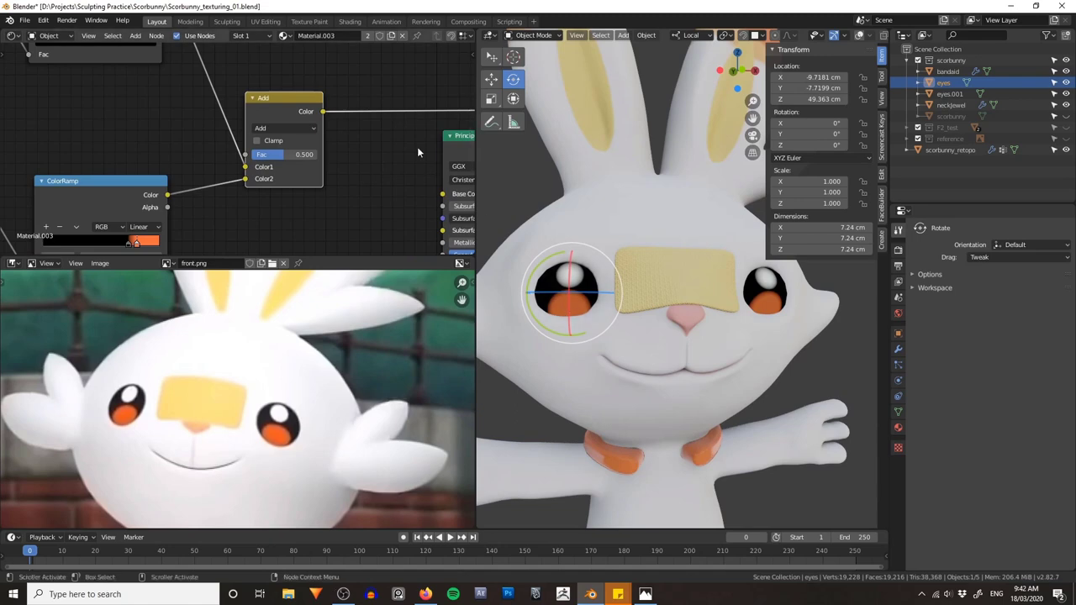
pyautogui.moveTo(359, 159); pyautogui.dragTo(353, 163, button='middle')
# Step: Swap the Add node's two colour inputs and raise its Fac to 0.917
pyautogui.moveTo(278, 158); pyautogui.dragTo(311, 158)
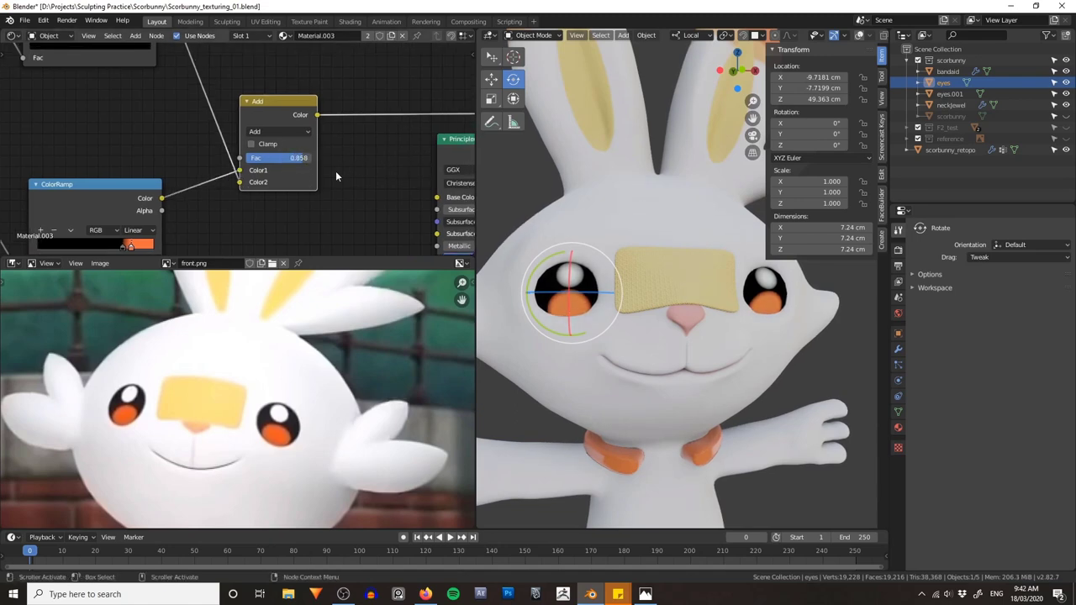
pyautogui.scroll(1, 269, 177)
pyautogui.moveTo(313, 159)
pyautogui.mouseDown()
pyautogui.moveTo(247, 159)
pyautogui.moveTo(317, 159)
pyautogui.mouseUp()
pyautogui.scroll(-3, 362, 169)
pyautogui.moveTo(363, 168); pyautogui.dragTo(218, 114, button='middle')
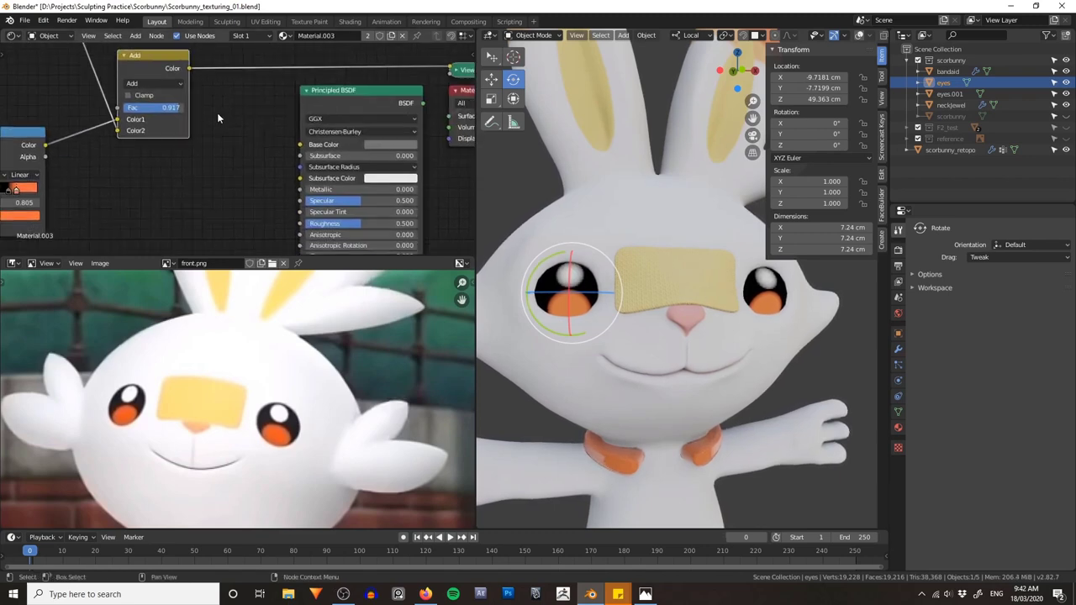
# Step: Feed the Add node's colour into the Principled BSDF's Base Color and route the shader to the Material Output
pyautogui.moveTo(188, 68); pyautogui.dragTo(300, 144)
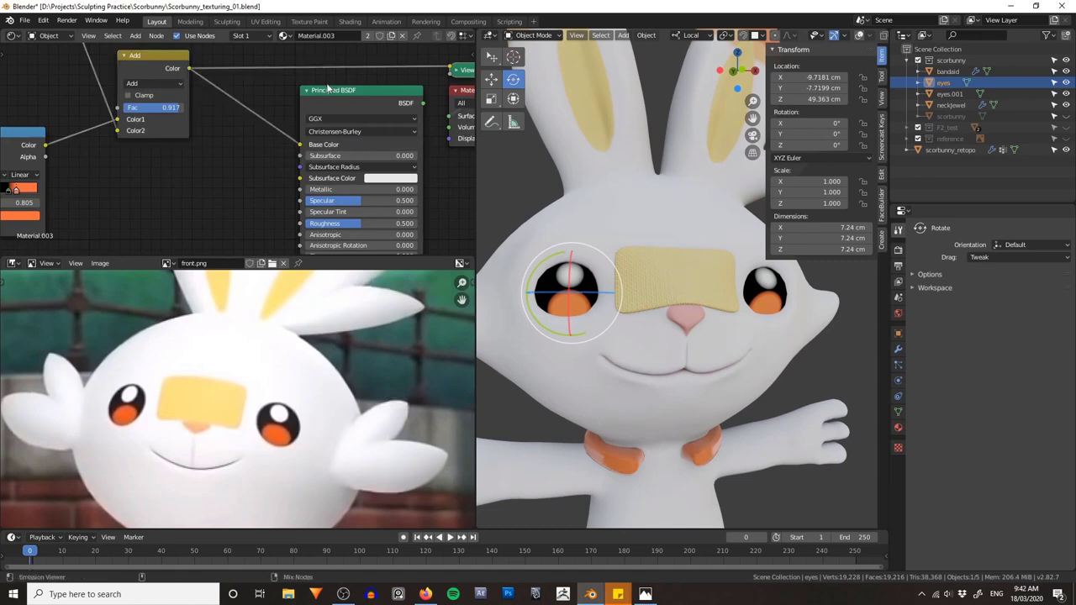
pyautogui.keyDown('ctrl'); pyautogui.keyDown('shift'); pyautogui.click(344, 95); pyautogui.keyUp('shift'); pyautogui.keyUp('ctrl')
pyautogui.moveTo(356, 92); pyautogui.dragTo(325, 76)
pyautogui.moveTo(618, 198); pyautogui.dragTo(651, 202, button='middle')
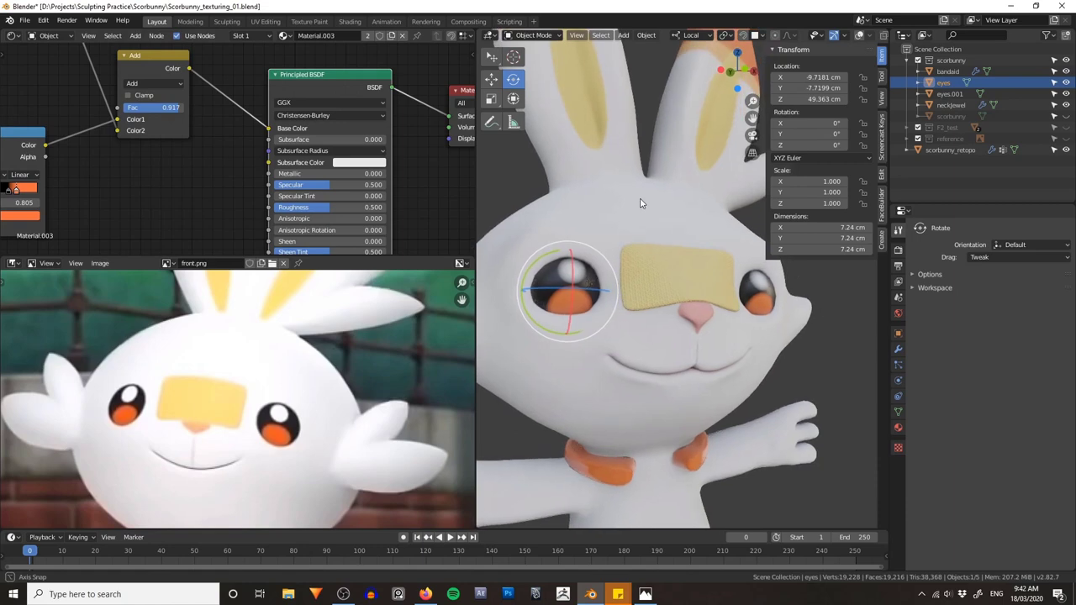
# Step: Remove the eye material's reflections by setting both Roughness and Specular to 0 on the Principled BSDF
pyautogui.moveTo(409, 214); pyautogui.dragTo(366, 164, button='middle')
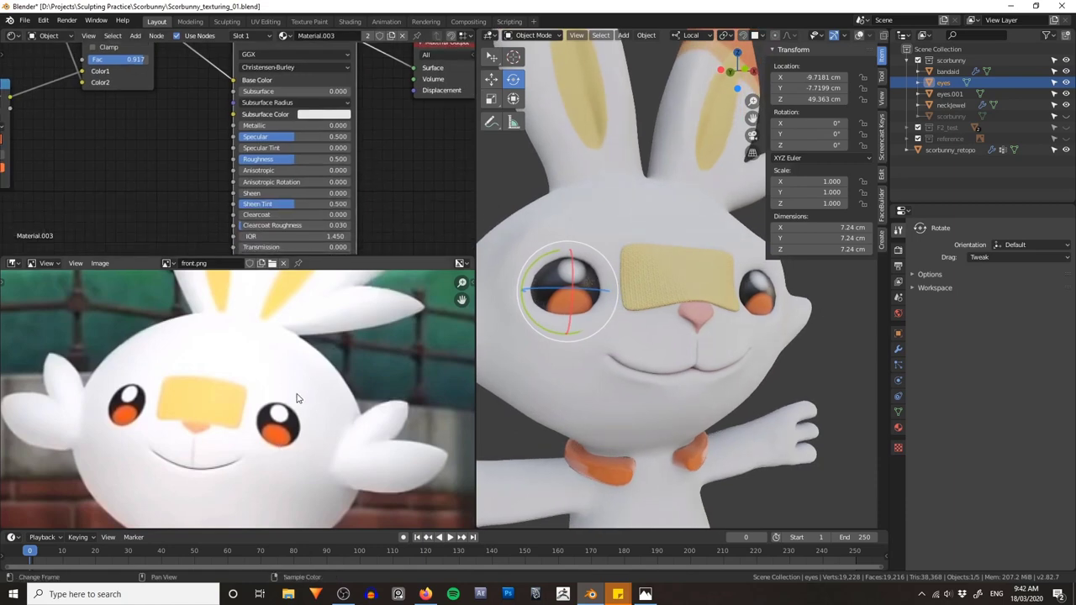
pyautogui.moveTo(280, 160); pyautogui.dragTo(221, 160)
pyautogui.moveTo(323, 136); pyautogui.dragTo(256, 137)
pyautogui.moveTo(627, 168)
pyautogui.mouseDown(button='middle')
pyautogui.moveTo(597, 163)
pyautogui.moveTo(639, 166)
pyautogui.moveTo(622, 153)
pyautogui.mouseUp(button='middle')
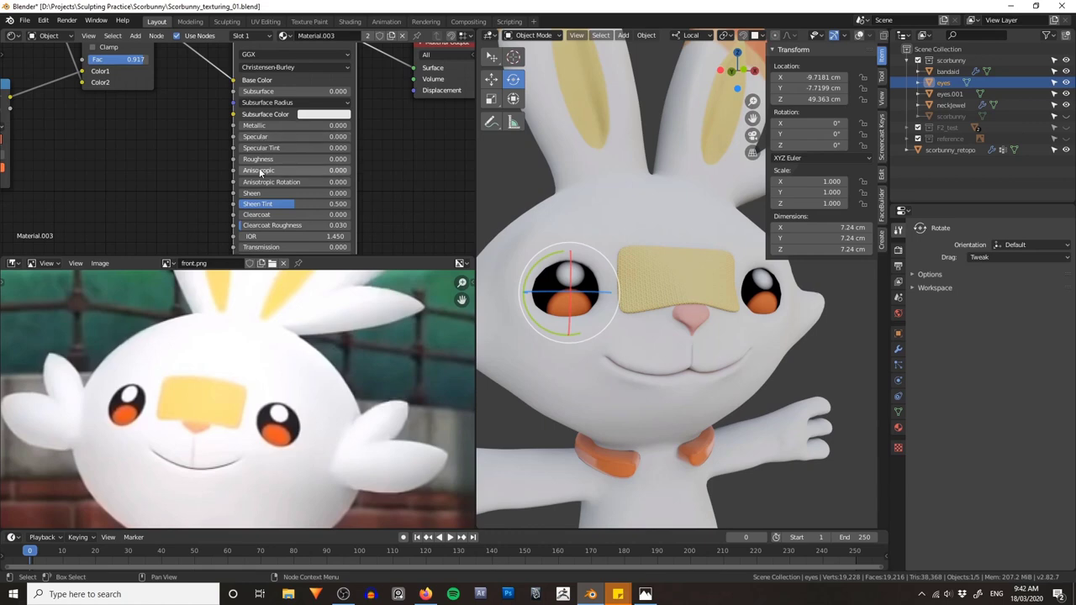
pyautogui.moveTo(649, 210)
pyautogui.mouseDown(button='middle')
pyautogui.moveTo(664, 210)
pyautogui.moveTo(649, 209)
pyautogui.mouseUp(button='middle')
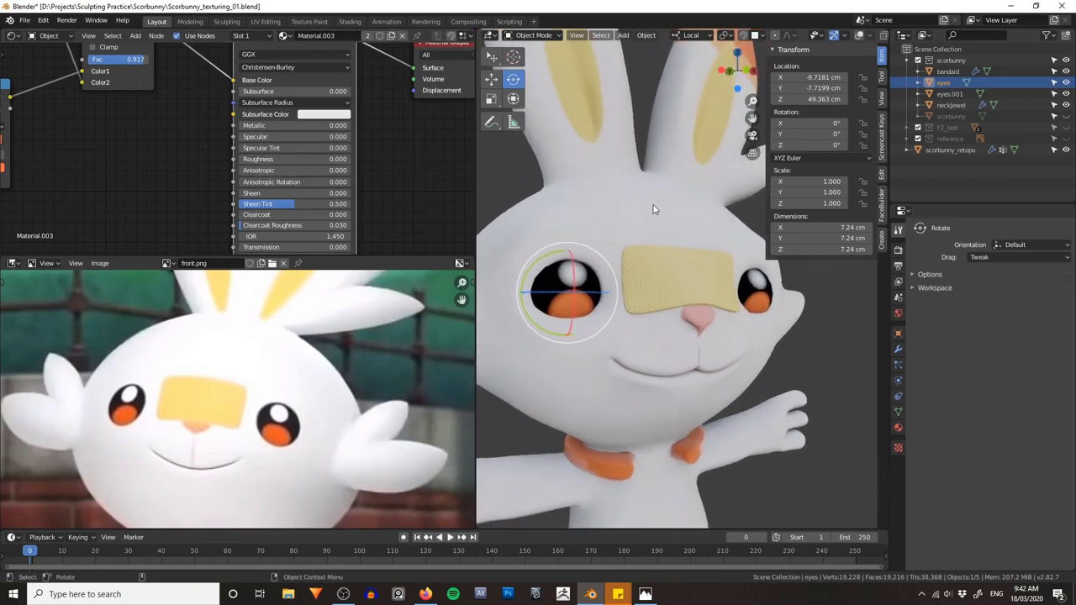
# Step: Duplicate the eyes and eyes.001 objects, keeping the copies in the same place as the originals
pyautogui.keyDown('ctrl'); pyautogui.click(946, 94); pyautogui.keyUp('ctrl')
pyautogui.hotkey('shift', 'd')
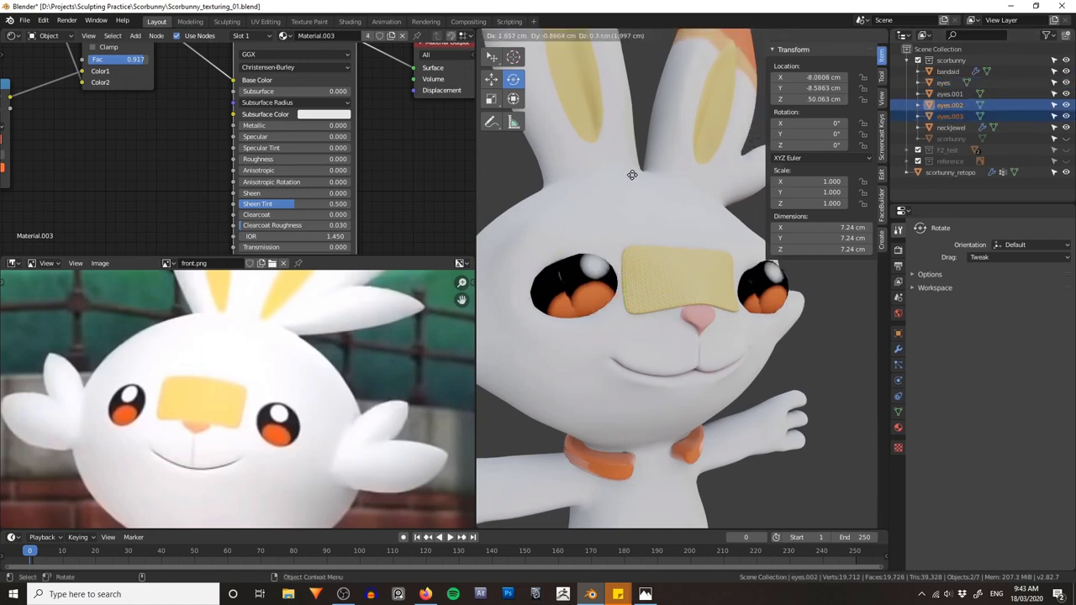
pyautogui.rightClick(642, 165)
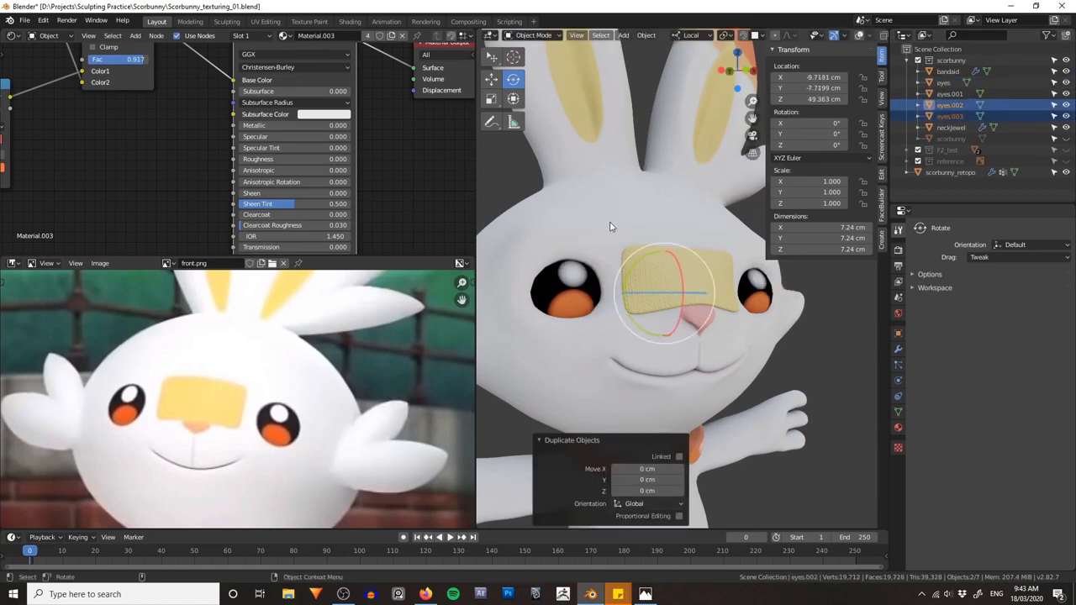
# Step: Show the wireframe overlays and enter Edit Mode on the two duplicated eyes
pyautogui.press('z')
pyautogui.click(605, 196)
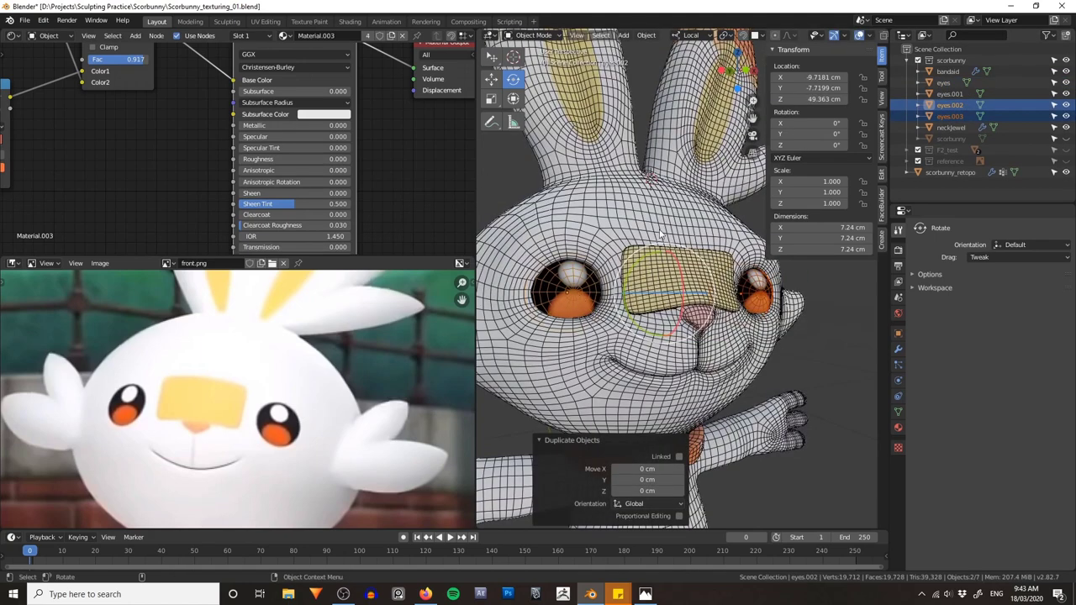
pyautogui.hotkey('ctrl', 'Tab')
pyautogui.click(687, 235)
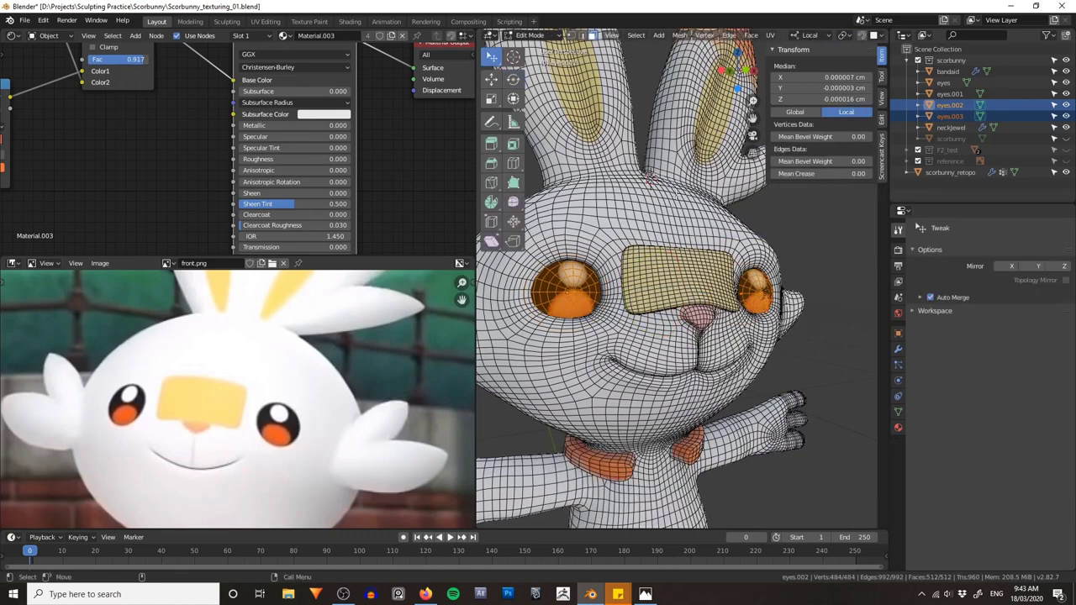
# Step: Scale both duplicated eye meshes up about their individual origins to about 7.73 cm across, and return to Object Mode
pyautogui.press('.')
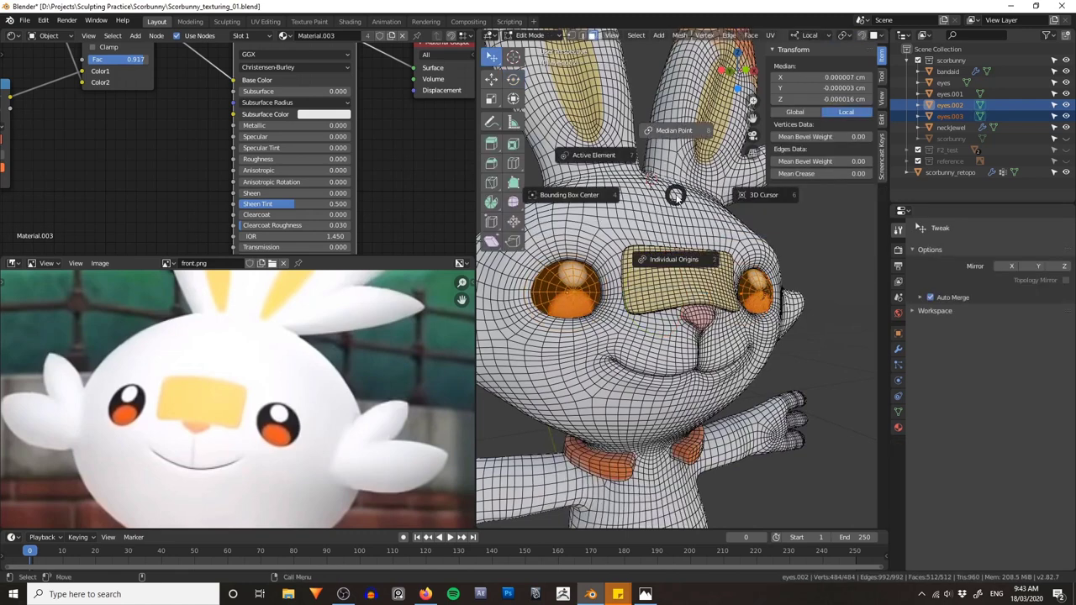
pyautogui.click(675, 257)
pyautogui.press('s')
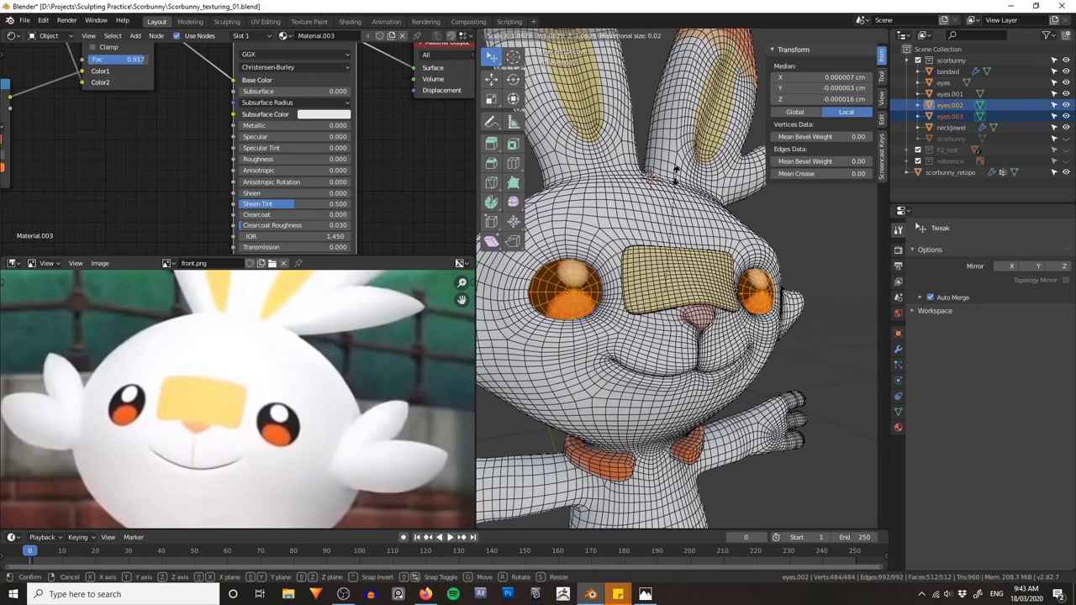
pyautogui.click(572, 279)
pyautogui.press('Tab')
# Step: Remove the inherited material from the eyes.002 duplicate and assign it a new material
pyautogui.click(573, 278)
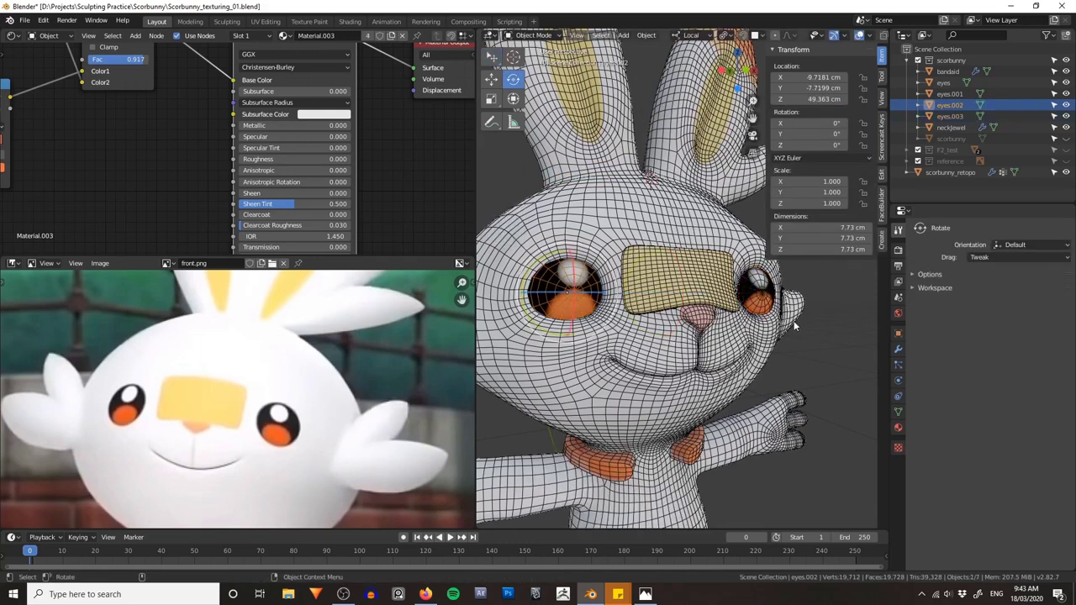
pyautogui.click(898, 427)
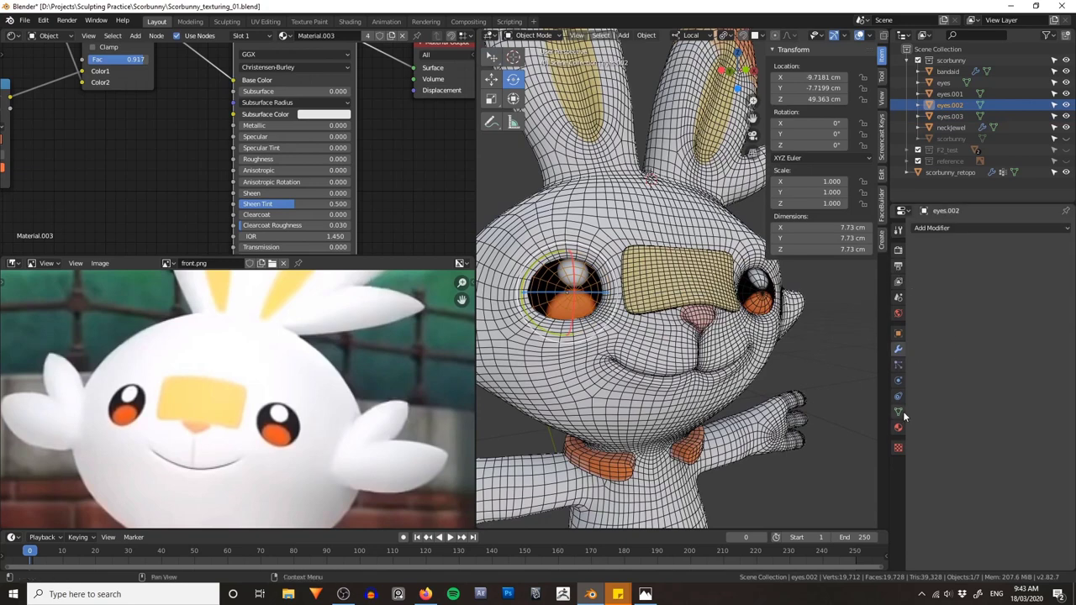
pyautogui.click(973, 304)
pyautogui.click(1066, 244)
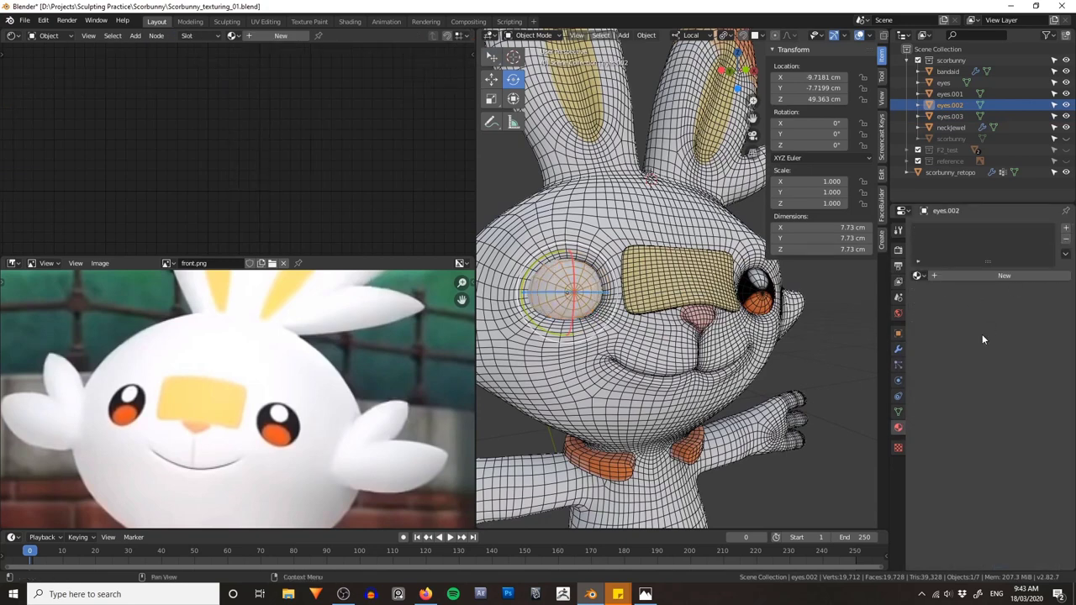
pyautogui.click(979, 276)
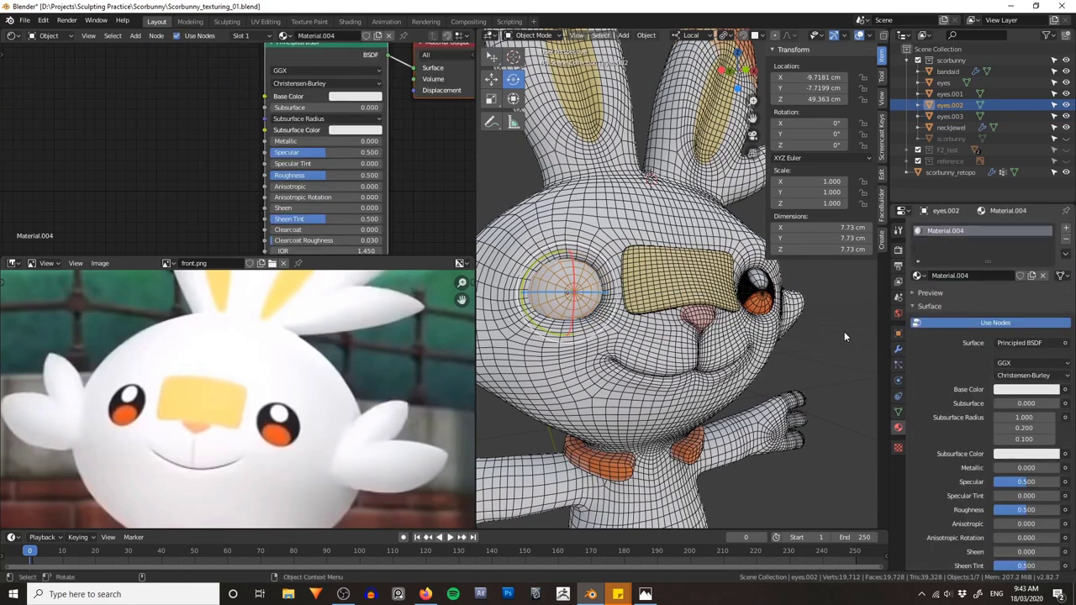
pyautogui.moveTo(844, 331); pyautogui.dragTo(795, 301, button='middle')
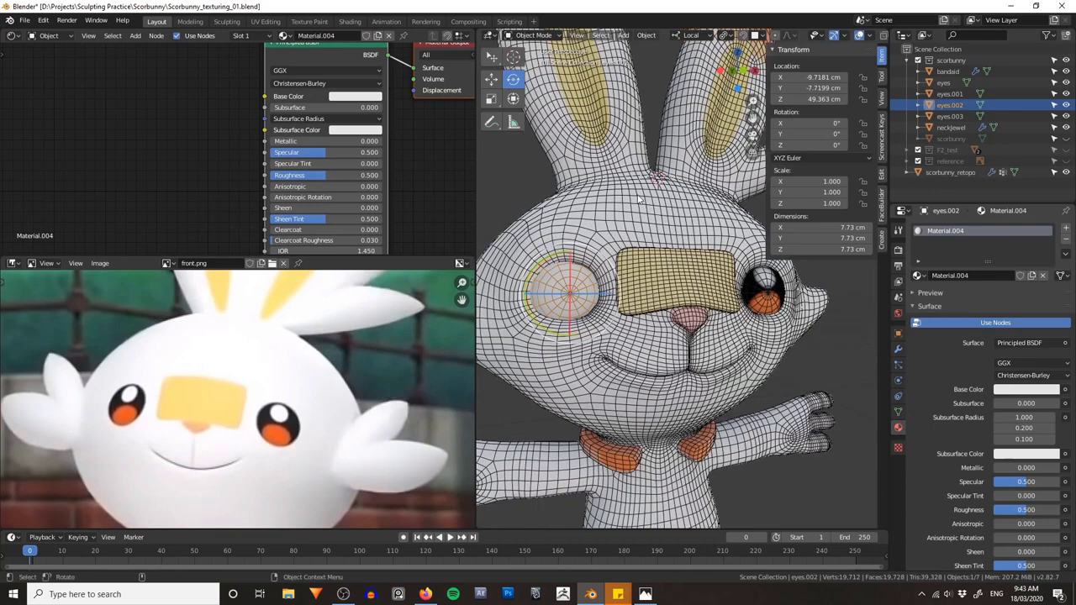
# Step: Link the new material of eyes.002 to the other outer eye shell, eyes.003
pyautogui.keyDown('shift'); pyautogui.click(771, 303); pyautogui.keyUp('shift')
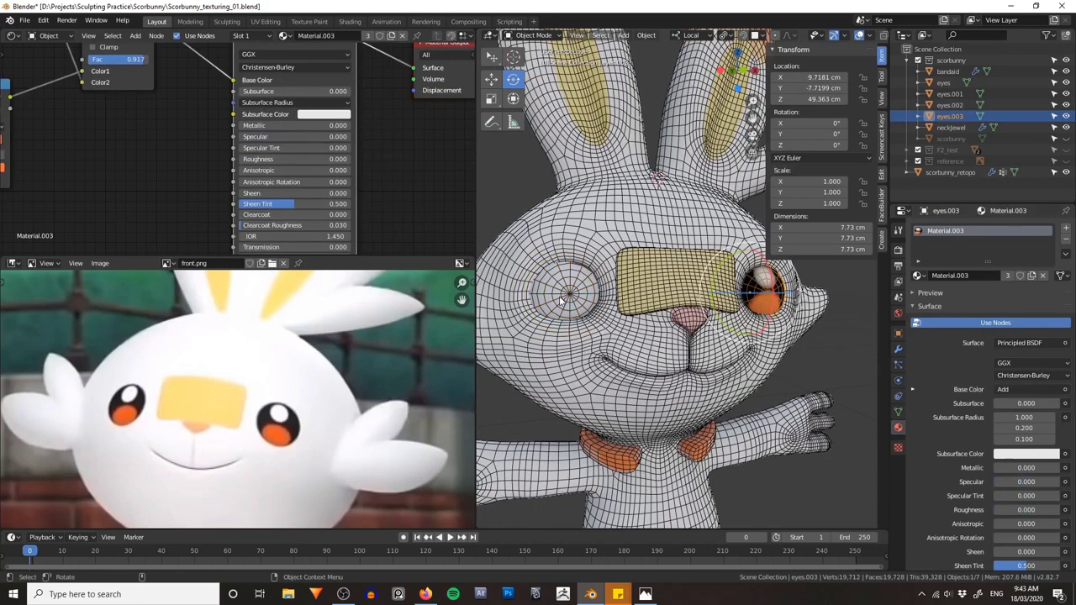
pyautogui.keyDown('shift'); pyautogui.click(563, 293); pyautogui.keyUp('shift')
pyautogui.hotkey('ctrl', 'l')
pyautogui.click(563, 293)
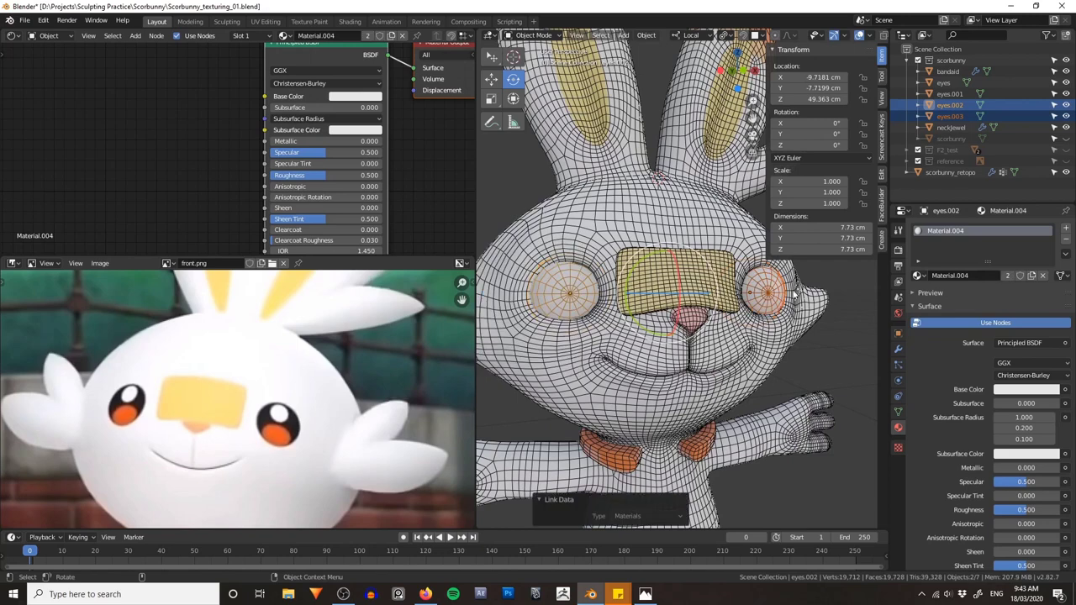
# Step: Set the Roughness of the outer eye shell material to 0
pyautogui.click(765, 293)
pyautogui.scroll(2, 151, 120)
pyautogui.moveTo(152, 121); pyautogui.dragTo(154, 147, button='middle')
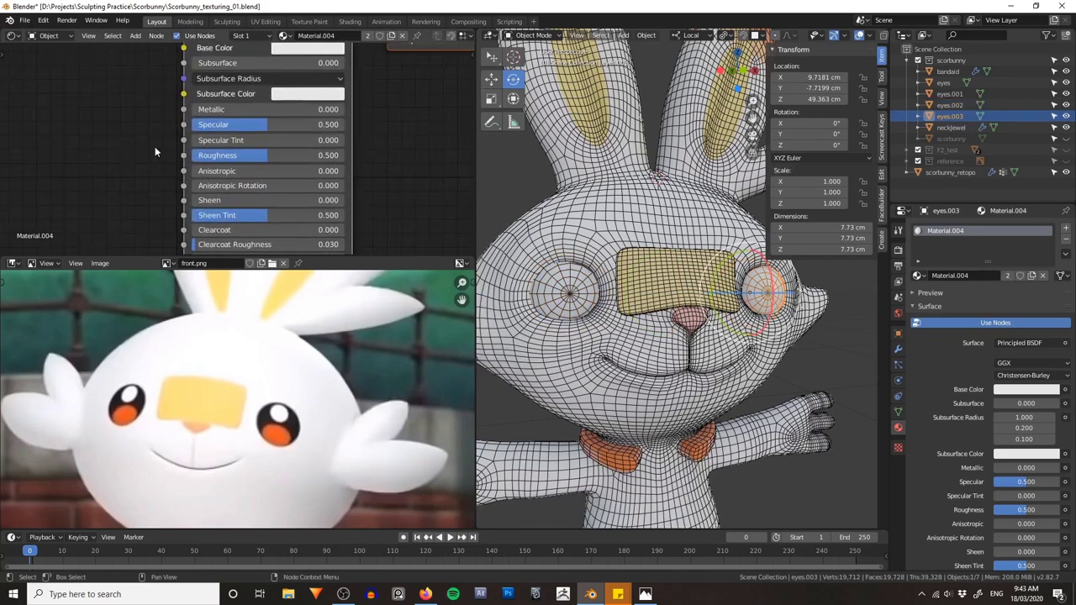
pyautogui.scroll(-2, 210, 158)
pyautogui.moveTo(256, 157); pyautogui.dragTo(192, 158)
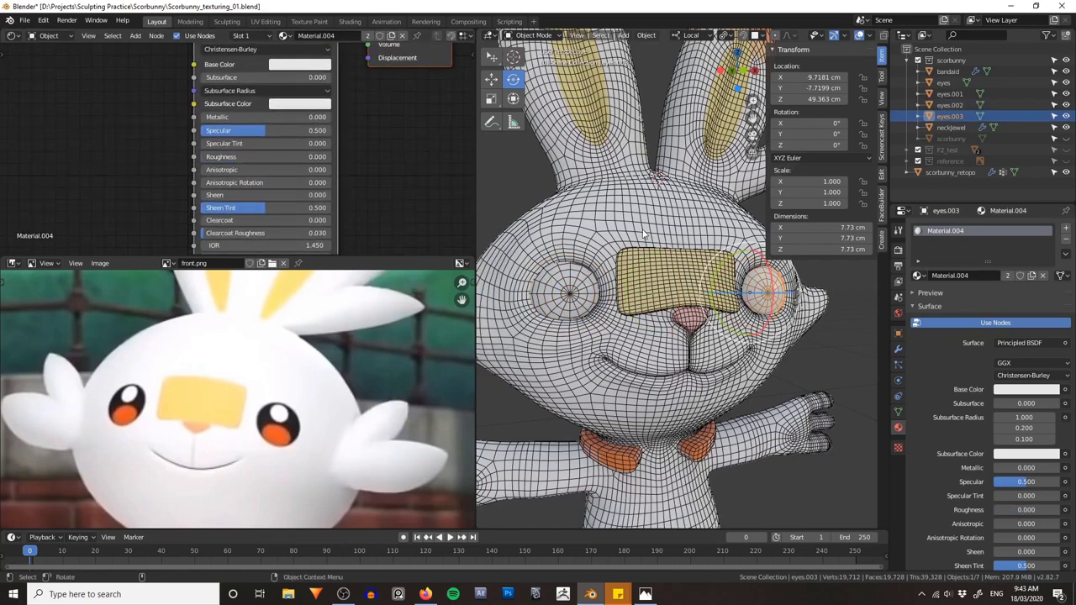
# Step: Hide the wireframe overlays and show the model in Material Preview shading
pyautogui.hotkey('alt', 'shift', 'z')
pyautogui.press('z')
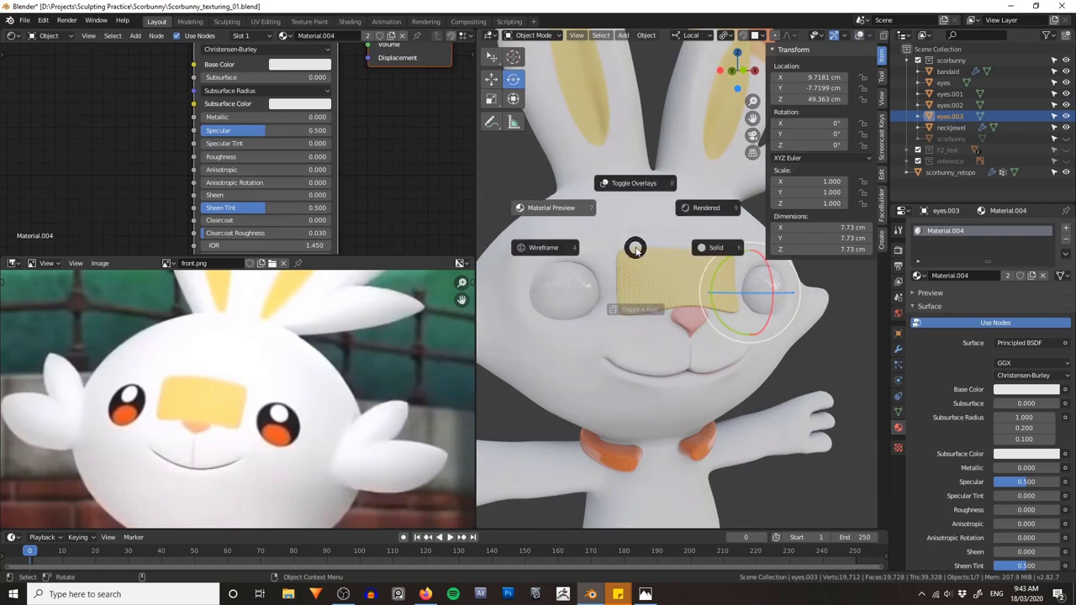
pyautogui.click(567, 210)
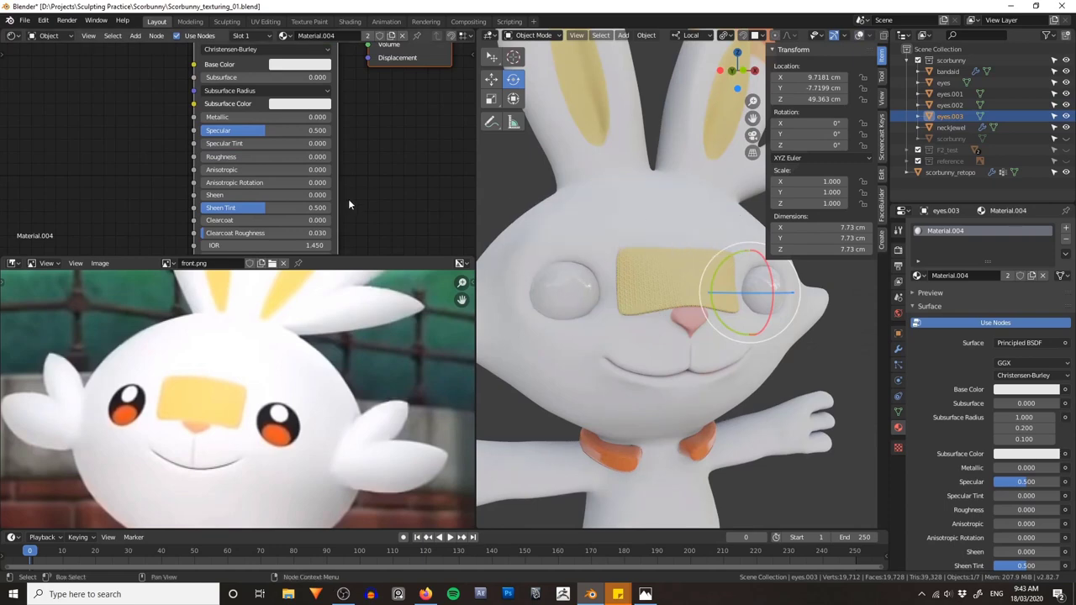
# Step: Set the Transmission of the outer eye shell material to 1.000
pyautogui.moveTo(348, 200); pyautogui.dragTo(328, 118, button='middle')
pyautogui.moveTo(200, 185); pyautogui.dragTo(307, 185)
pyautogui.moveTo(504, 237); pyautogui.dragTo(588, 160, button='middle')
pyautogui.scroll(-3, 361, 171)
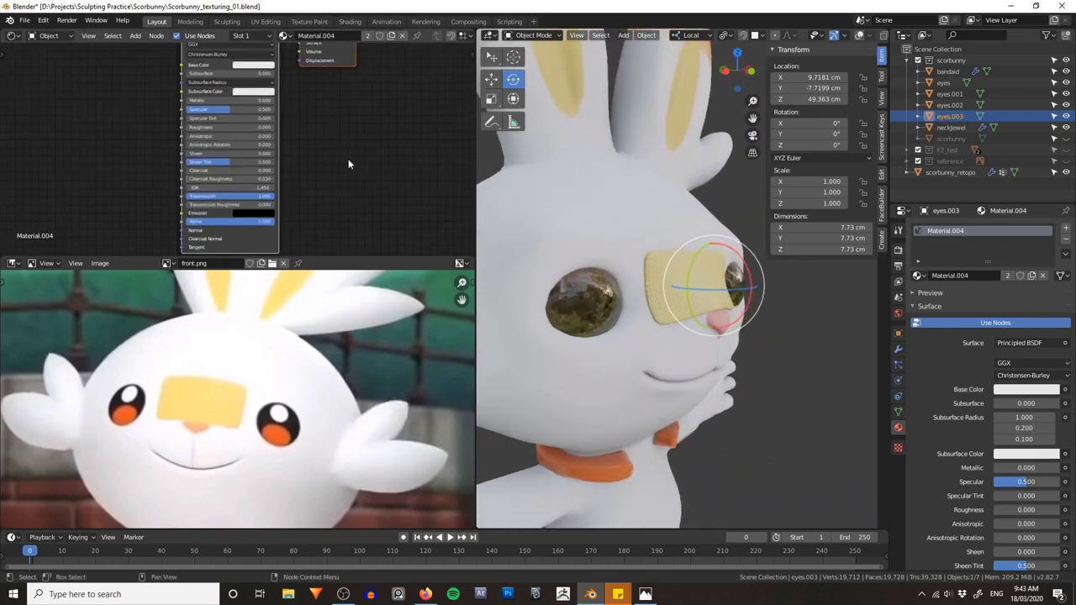
pyautogui.moveTo(799, 252); pyautogui.dragTo(833, 275, button='middle')
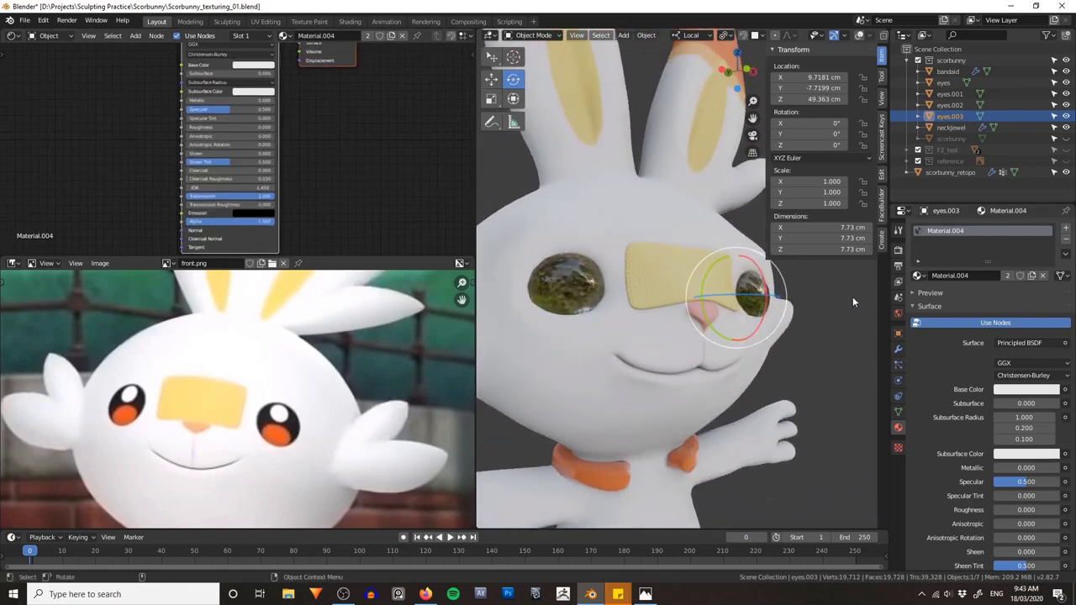
# Step: Enable Screen Space Refraction in the settings of the outer eye shell material
pyautogui.click(897, 231)
pyautogui.click(899, 250)
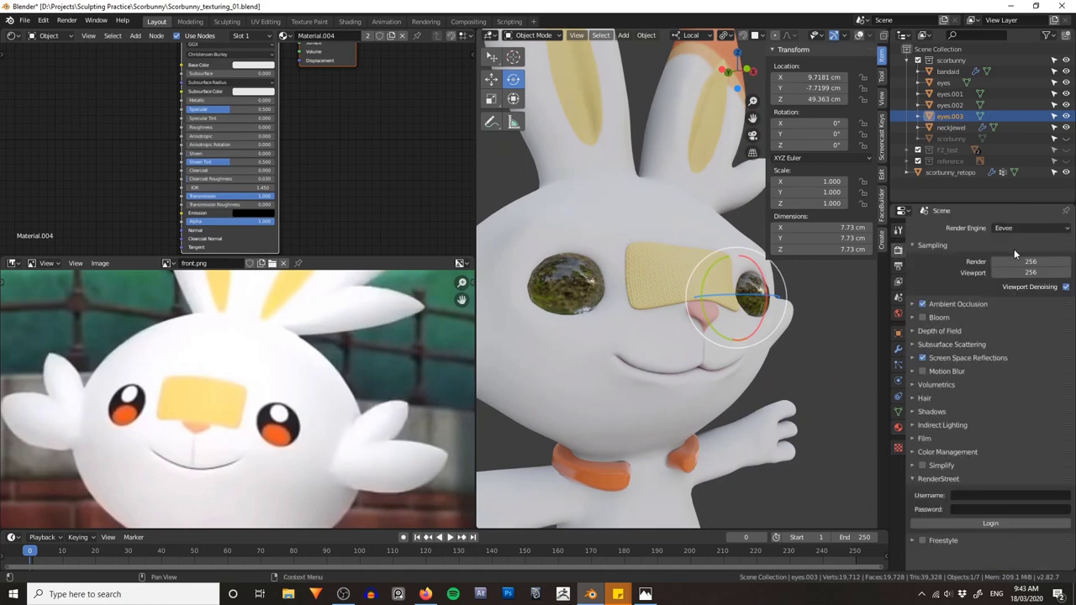
pyautogui.click(898, 428)
pyautogui.scroll(-5, 950, 417)
pyautogui.click(956, 414)
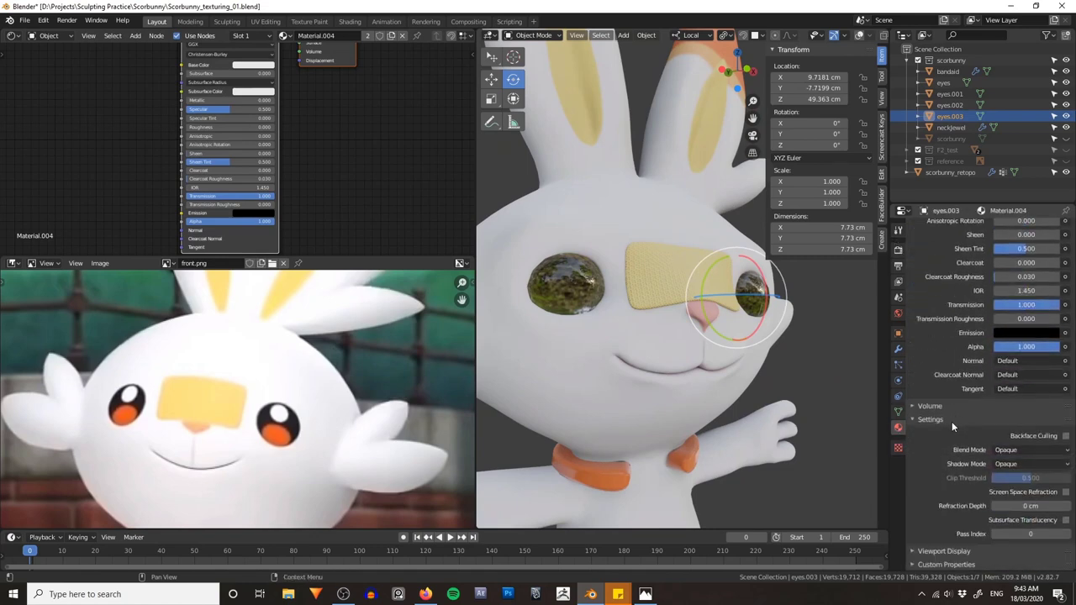
pyautogui.click(1065, 493)
pyautogui.keyDown('alt'); pyautogui.moveTo(747, 444); pyautogui.dragTo(639, 396); pyautogui.keyUp('alt')
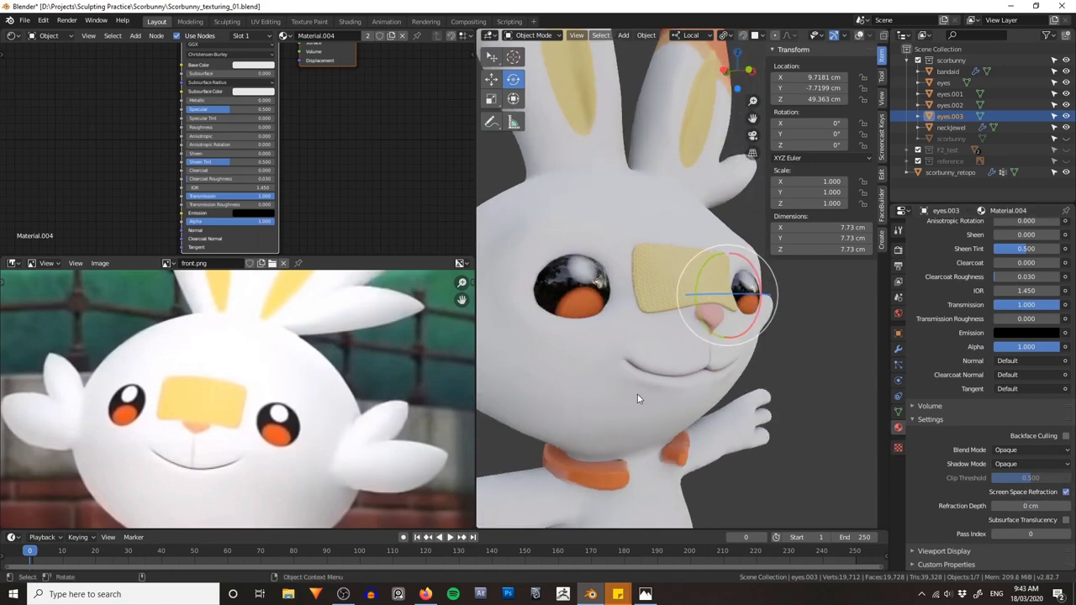
# Step: Switch the render's Screen Space Reflections Refraction option off and on again to compare the eye's look
pyautogui.keyDown('alt'); pyautogui.moveTo(639, 396); pyautogui.dragTo(692, 377, button='right'); pyautogui.keyUp('alt')
pyautogui.moveTo(692, 378); pyautogui.dragTo(867, 347, button='middle')
pyautogui.click(898, 266)
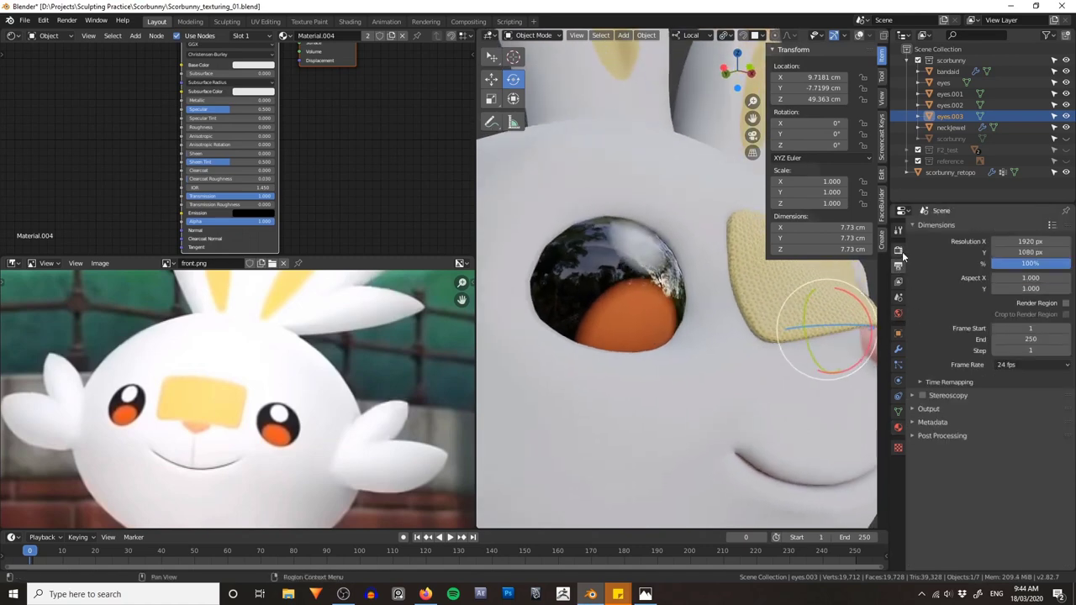
pyautogui.click(900, 251)
pyautogui.click(947, 359)
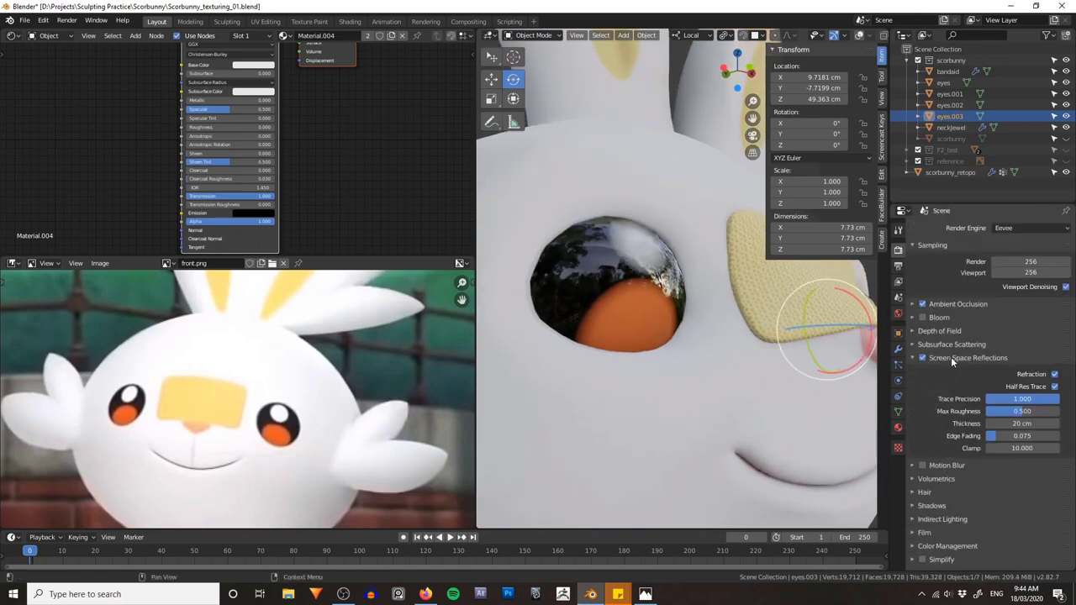
pyautogui.click(1055, 375)
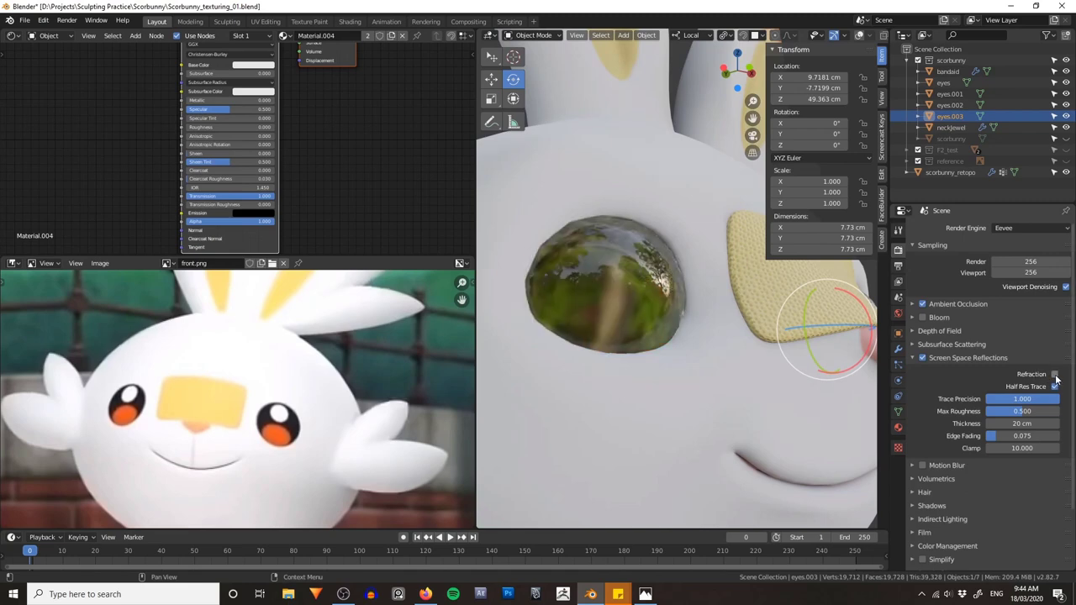
pyautogui.click(1055, 375)
pyautogui.click(1055, 375)
pyautogui.click(1055, 375)
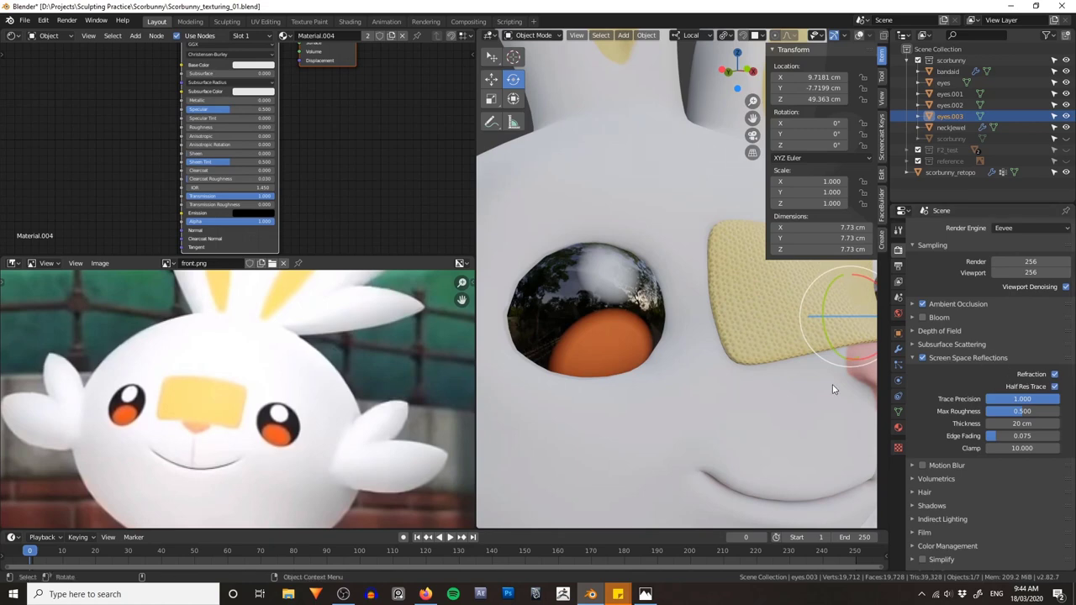
# Step: Select the inner eyes object and move the black stop of the orange iris ColorRamp to 0.773
pyautogui.moveTo(692, 341); pyautogui.dragTo(743, 343, button='middle')
pyautogui.scroll(-5, 740, 353)
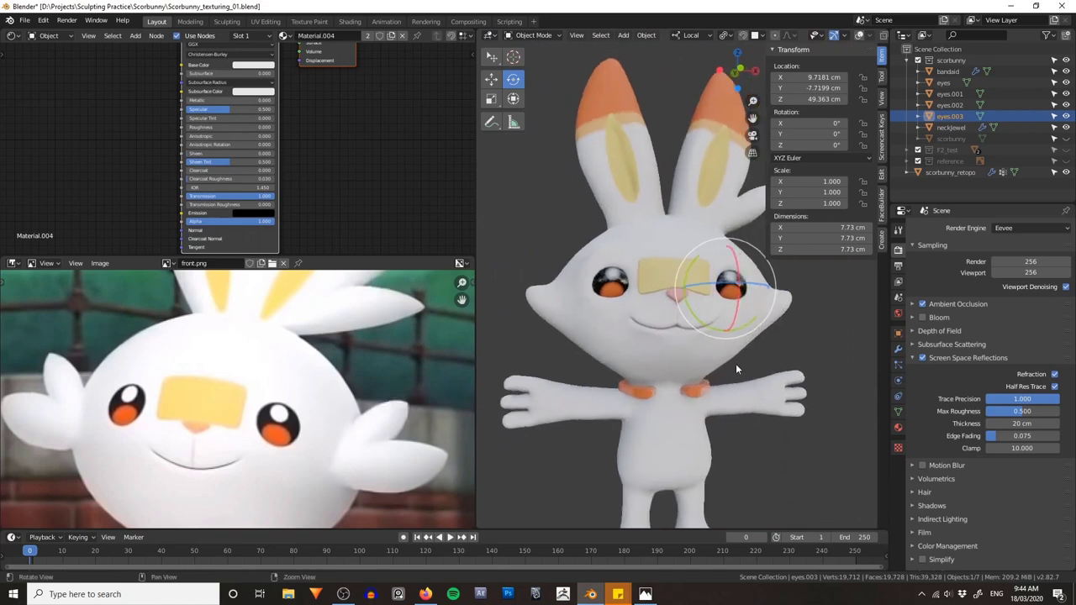
pyautogui.scroll(3, 660, 308)
pyautogui.moveTo(660, 308); pyautogui.dragTo(605, 294, button='middle')
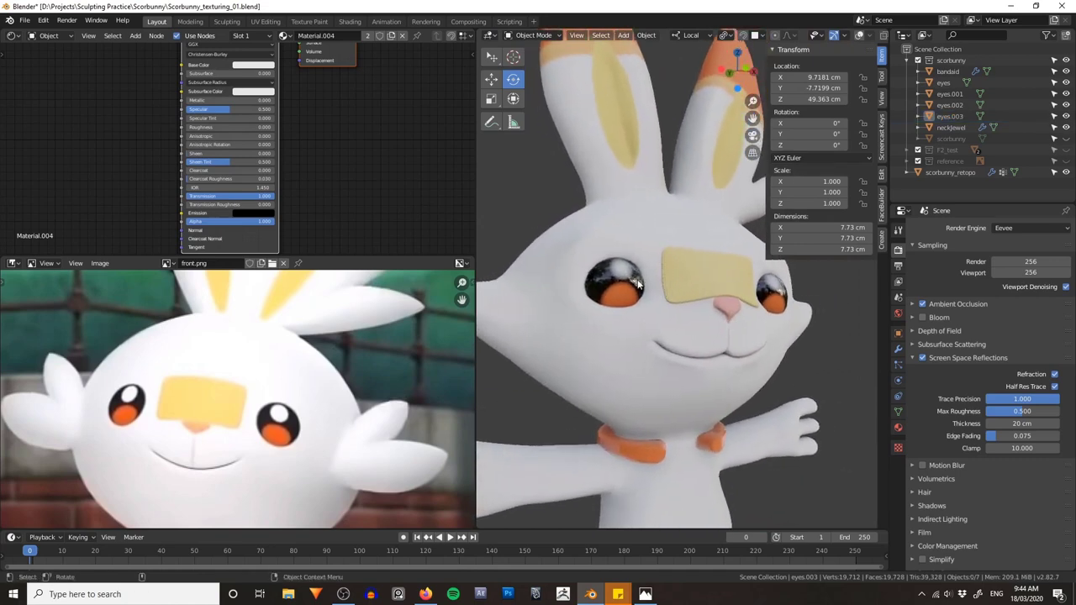
pyautogui.click(586, 289)
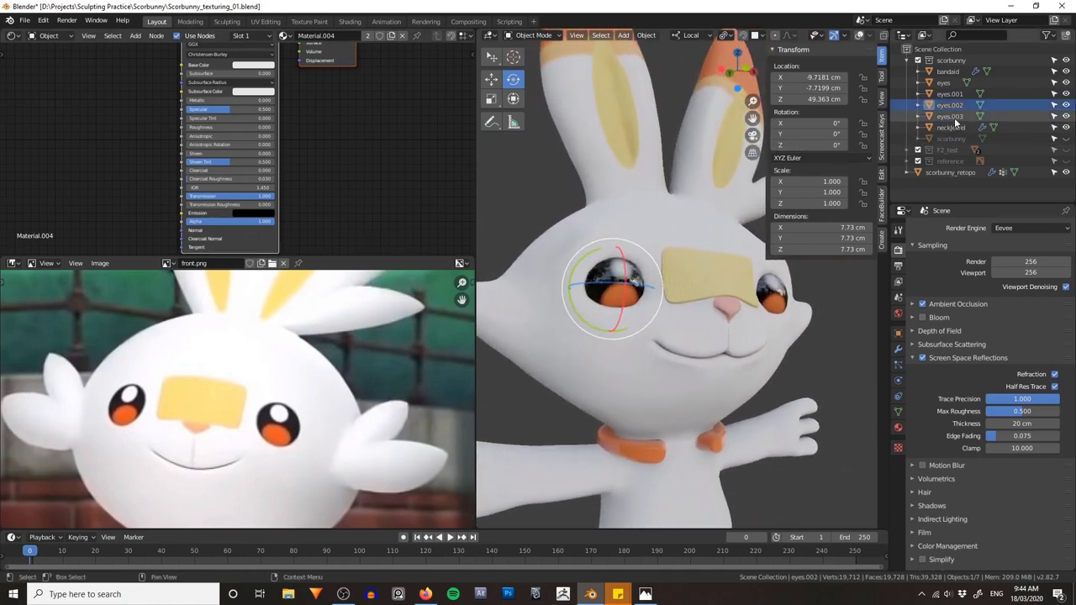
pyautogui.click(947, 83)
pyautogui.moveTo(656, 218); pyautogui.dragTo(684, 216, button='middle')
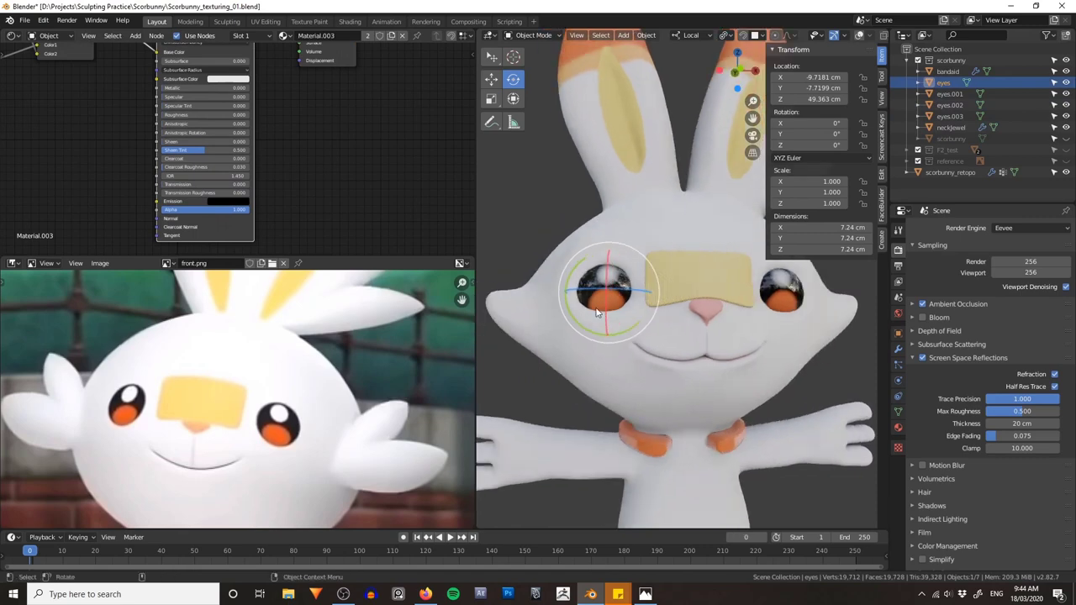
pyautogui.scroll(-2, 331, 161)
pyautogui.moveTo(331, 160); pyautogui.dragTo(471, 175, button='middle')
pyautogui.scroll(10, 326, 141)
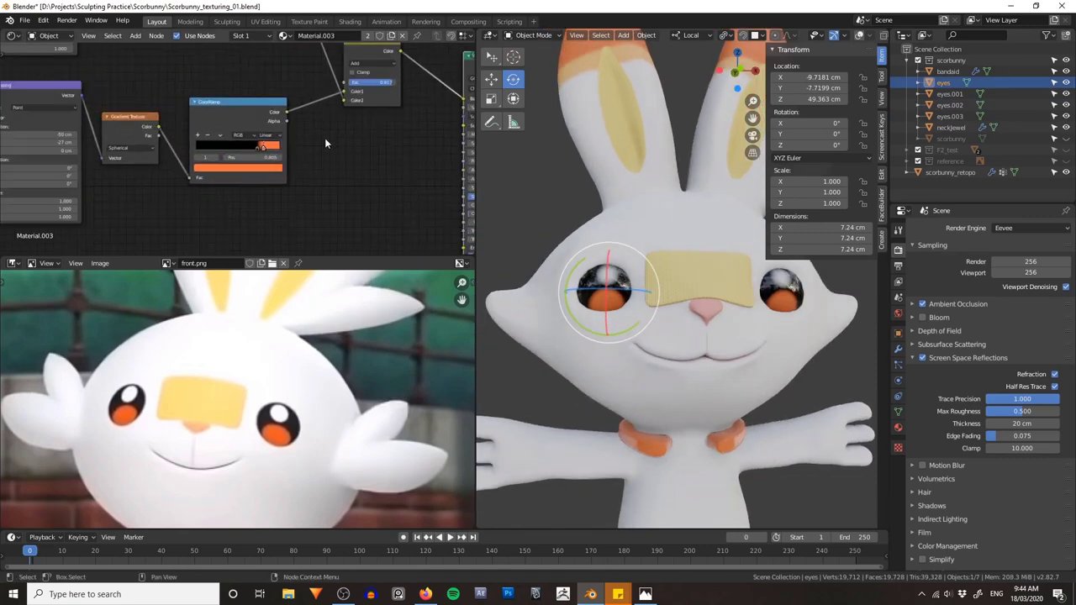
pyautogui.scroll(2, 335, 141)
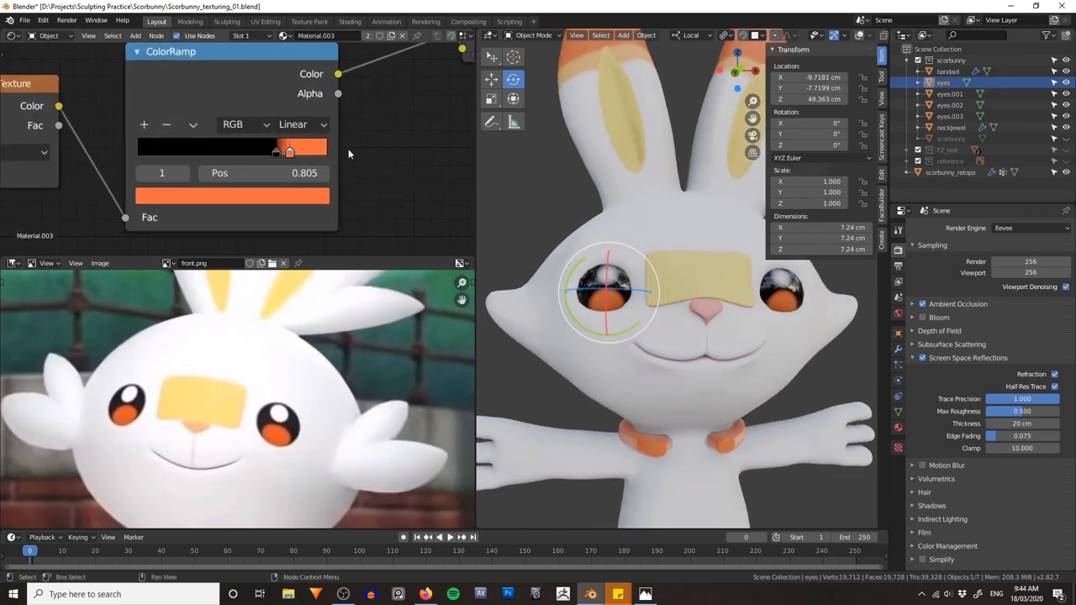
pyautogui.click(273, 155)
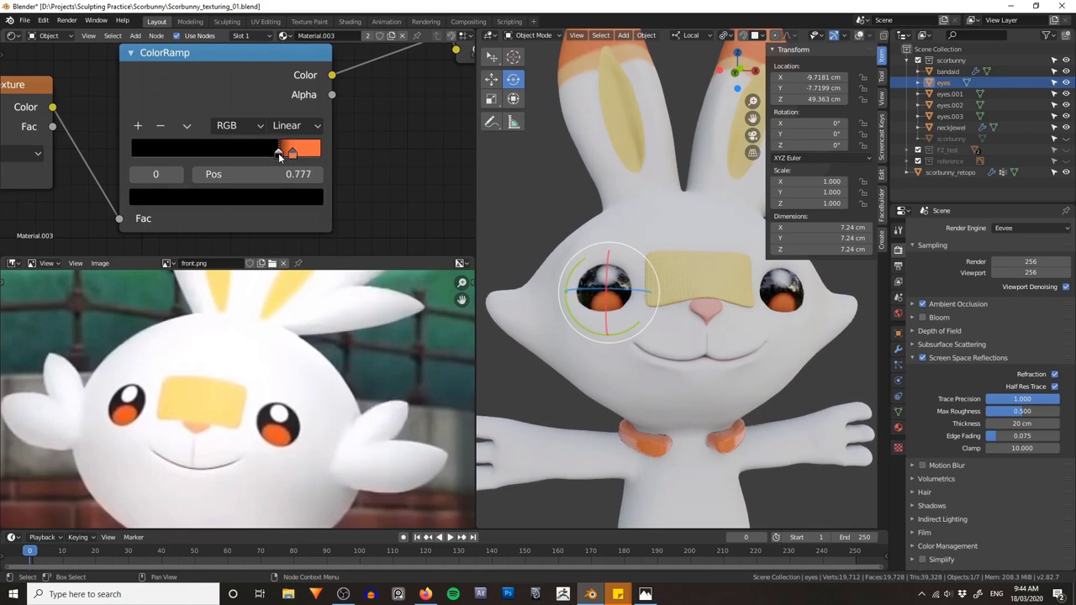
# Step: Reselect the inner eyes object and adjust the stop positions in the white highlight's ColorRamp
pyautogui.moveTo(574, 166); pyautogui.dragTo(609, 171, button='middle')
pyautogui.click(535, 169)
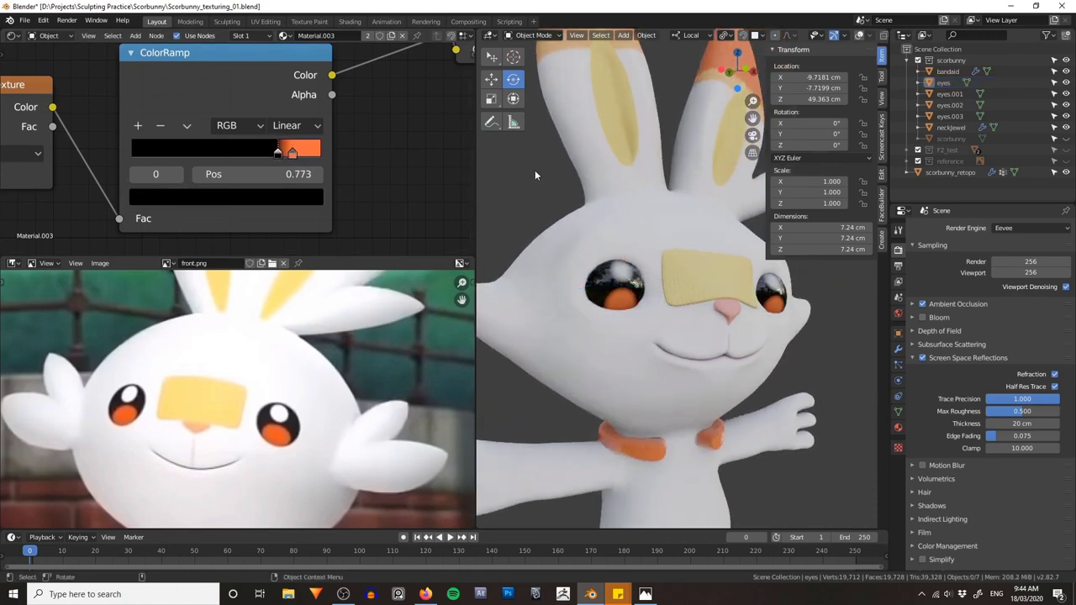
pyautogui.moveTo(524, 198); pyautogui.dragTo(503, 204, button='middle')
pyautogui.click(945, 84)
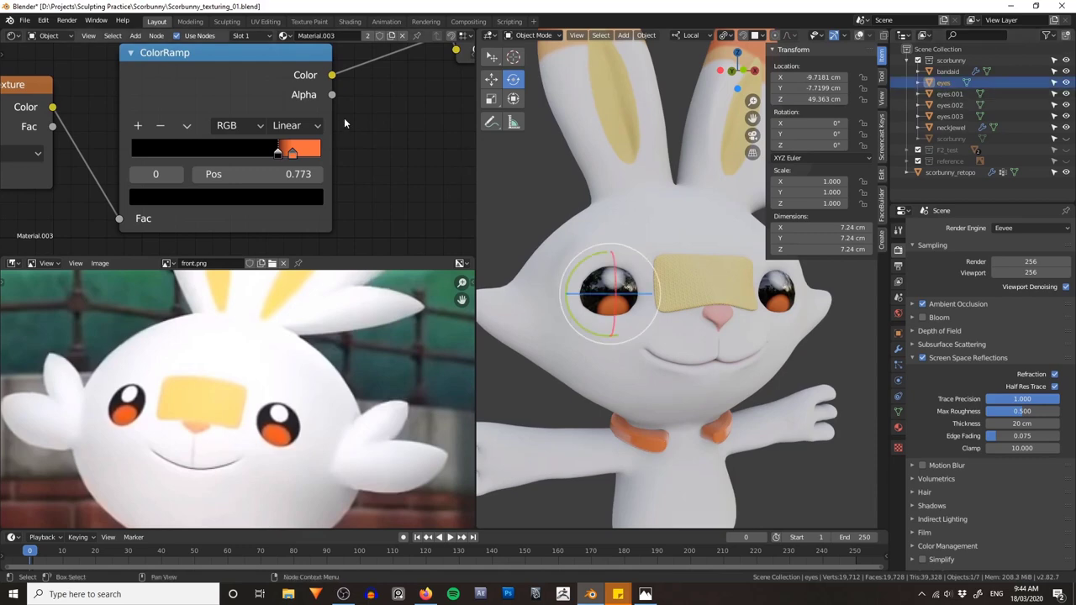
pyautogui.scroll(-4, 346, 120)
pyautogui.moveTo(346, 120); pyautogui.dragTo(316, 180, button='middle')
pyautogui.scroll(2, 250, 183)
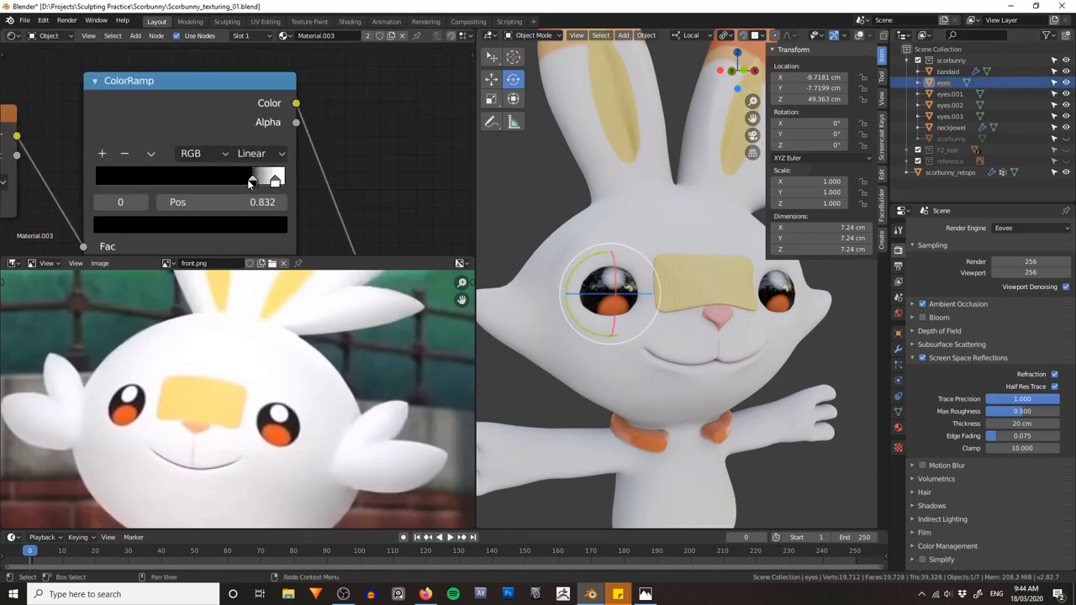
pyautogui.moveTo(276, 181); pyautogui.dragTo(282, 186)
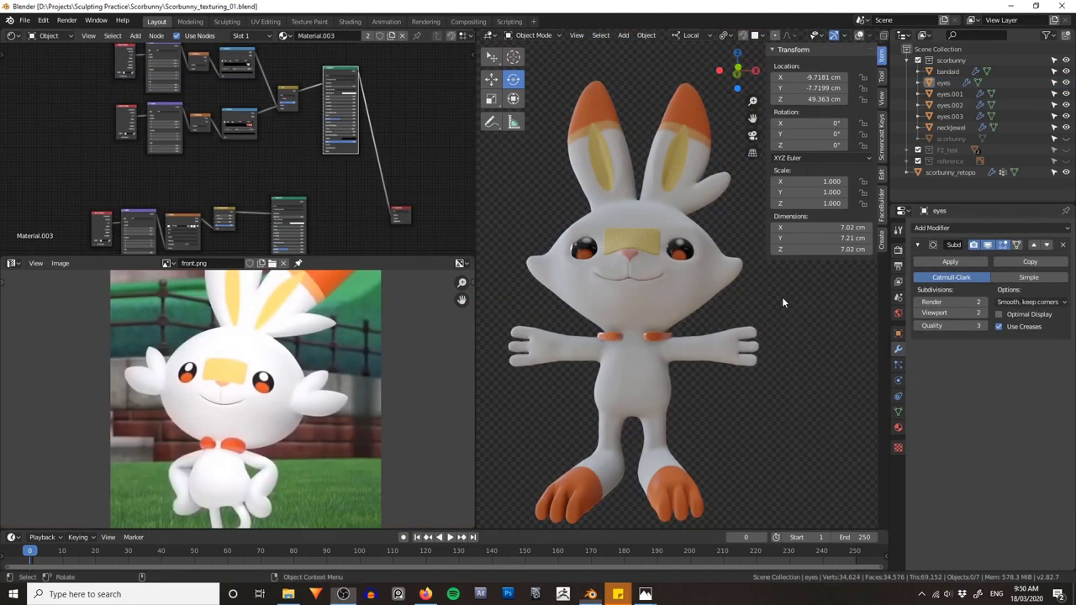
# Step: Hide the viewport sidebar, widen the 3D viewport, and compare the full textured character with the reference image
pyautogui.press('n')
pyautogui.moveTo(475, 289); pyautogui.dragTo(207, 289)
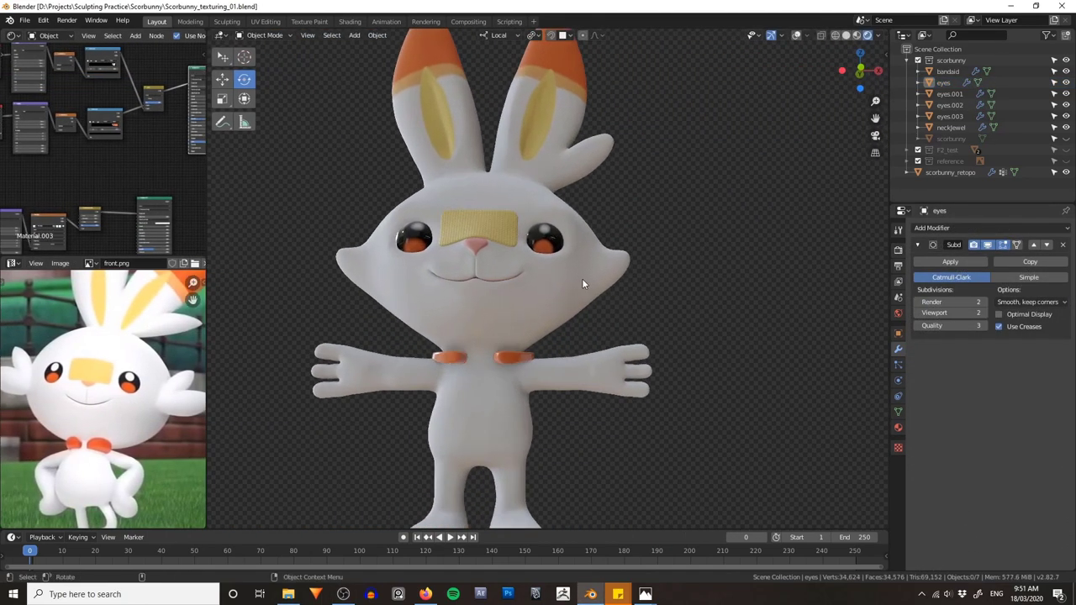
pyautogui.moveTo(596, 286); pyautogui.dragTo(684, 283, button='middle')
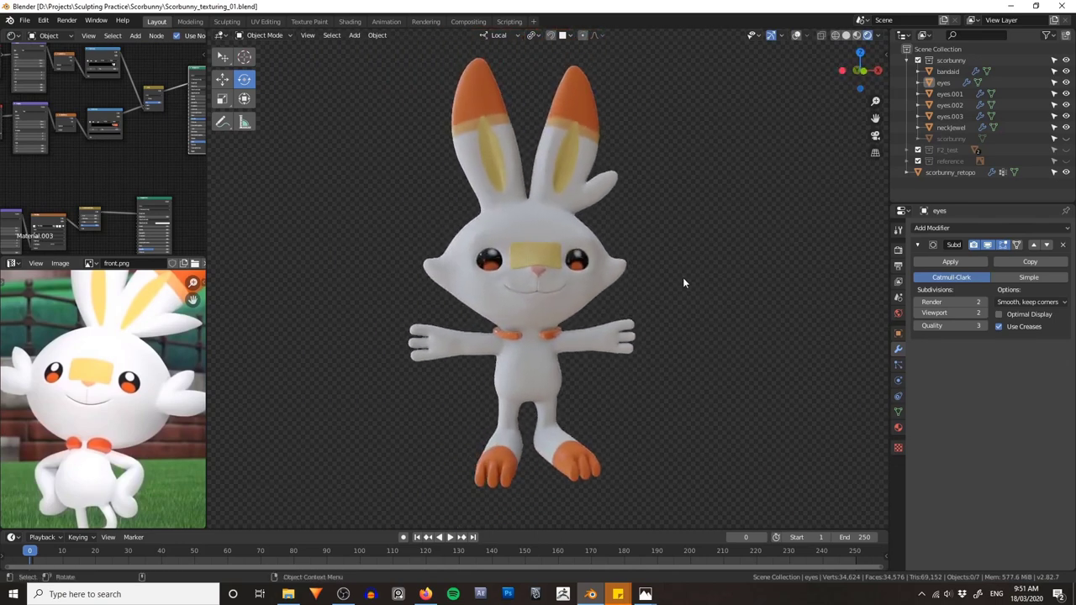
pyautogui.moveTo(610, 295); pyautogui.dragTo(605, 252, button='middle')
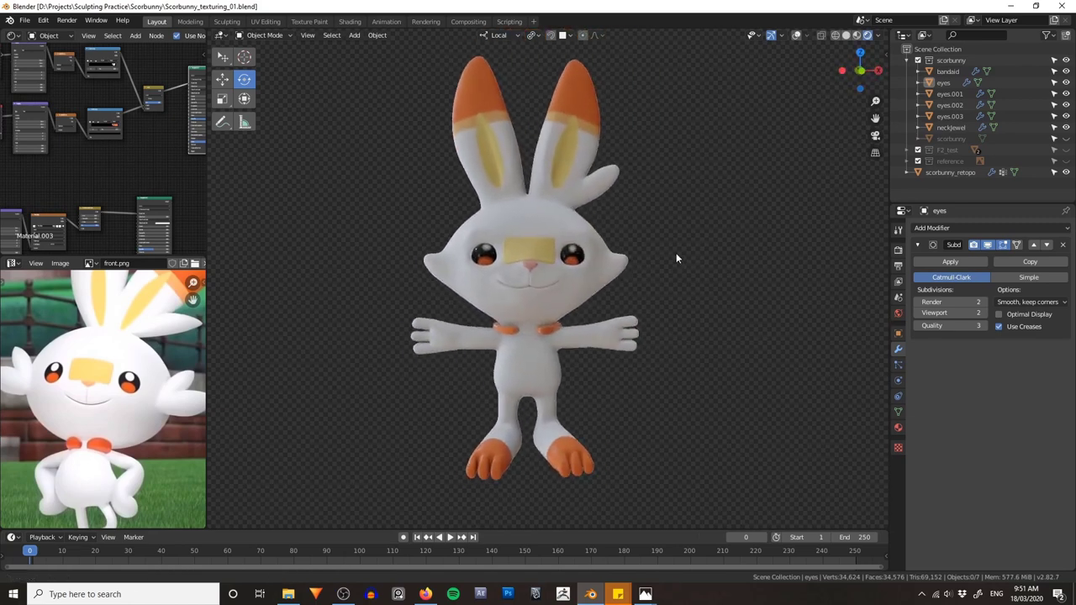
pyautogui.moveTo(692, 237)
pyautogui.mouseDown(button='middle')
pyautogui.moveTo(711, 234)
pyautogui.moveTo(694, 227)
pyautogui.mouseUp(button='middle')
pyautogui.scroll(-2, 134, 360)
pyautogui.moveTo(137, 361); pyautogui.dragTo(110, 354, button='middle')
pyautogui.moveTo(741, 255); pyautogui.dragTo(748, 249, button='middle')
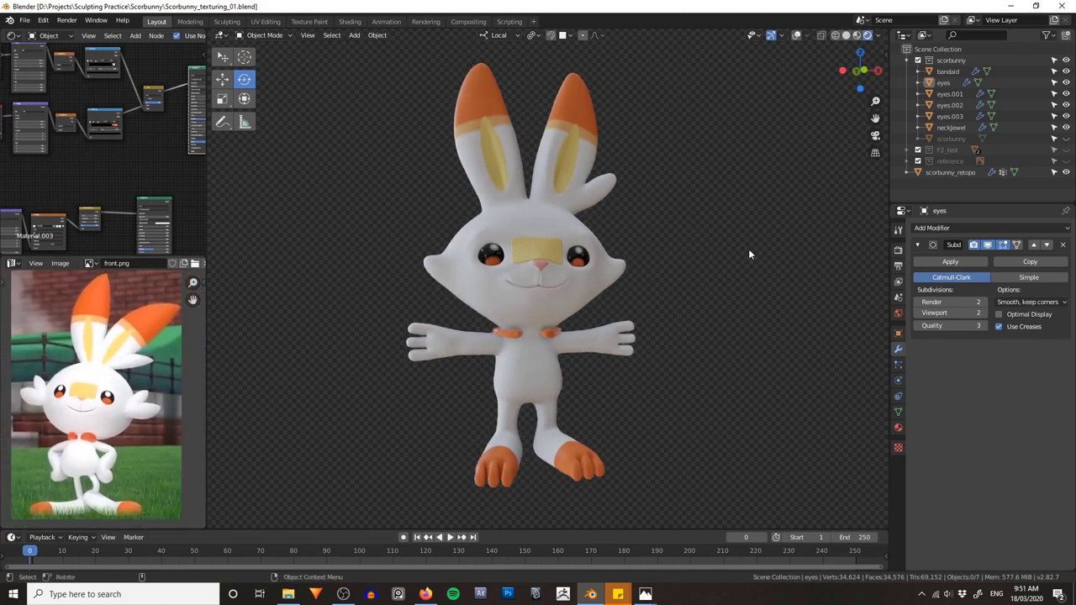